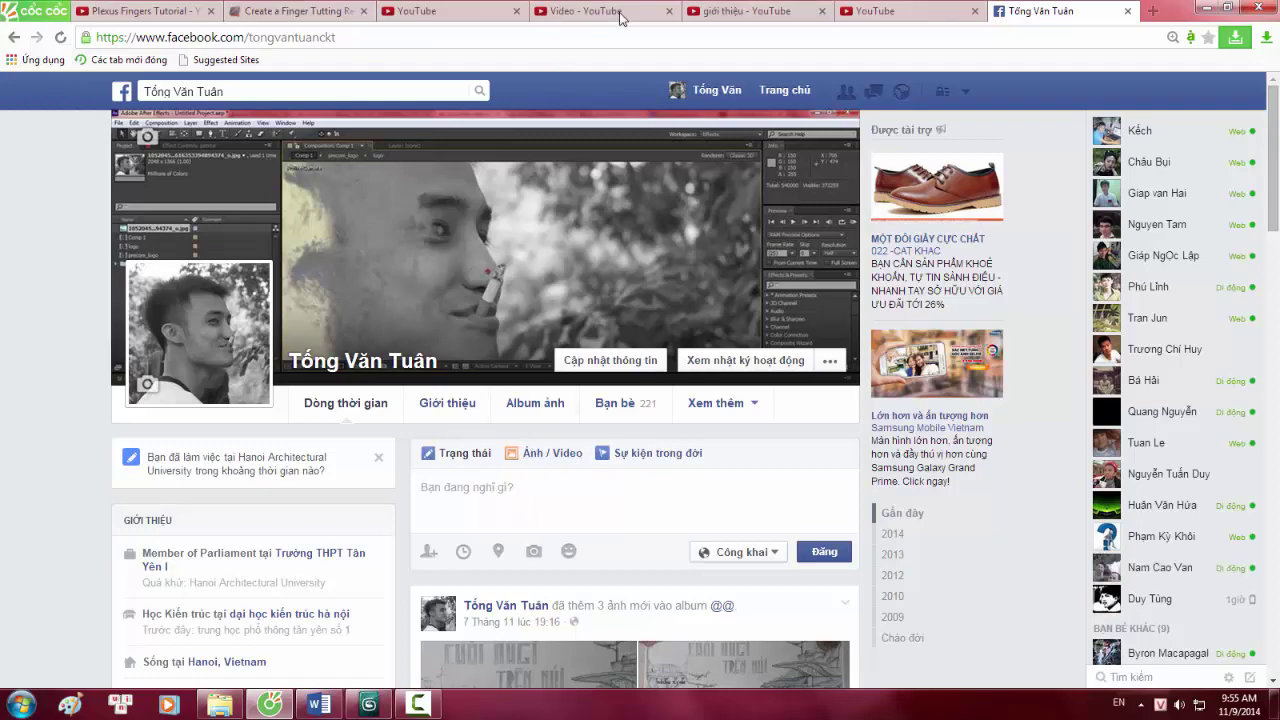
Play and pause the "giới thiệu" YouTube video and open the channel's home page.
click(731, 10)
scroll(520, 315, down, 1)
click(520, 315)
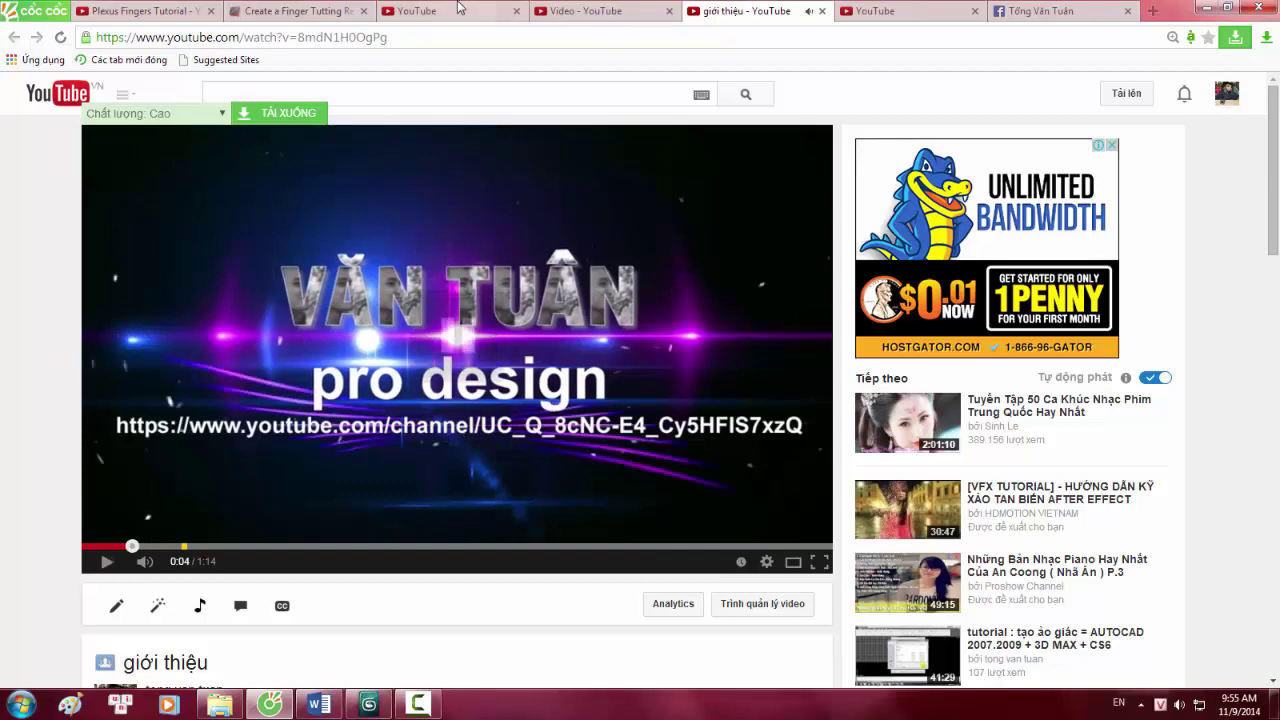
click(416, 10)
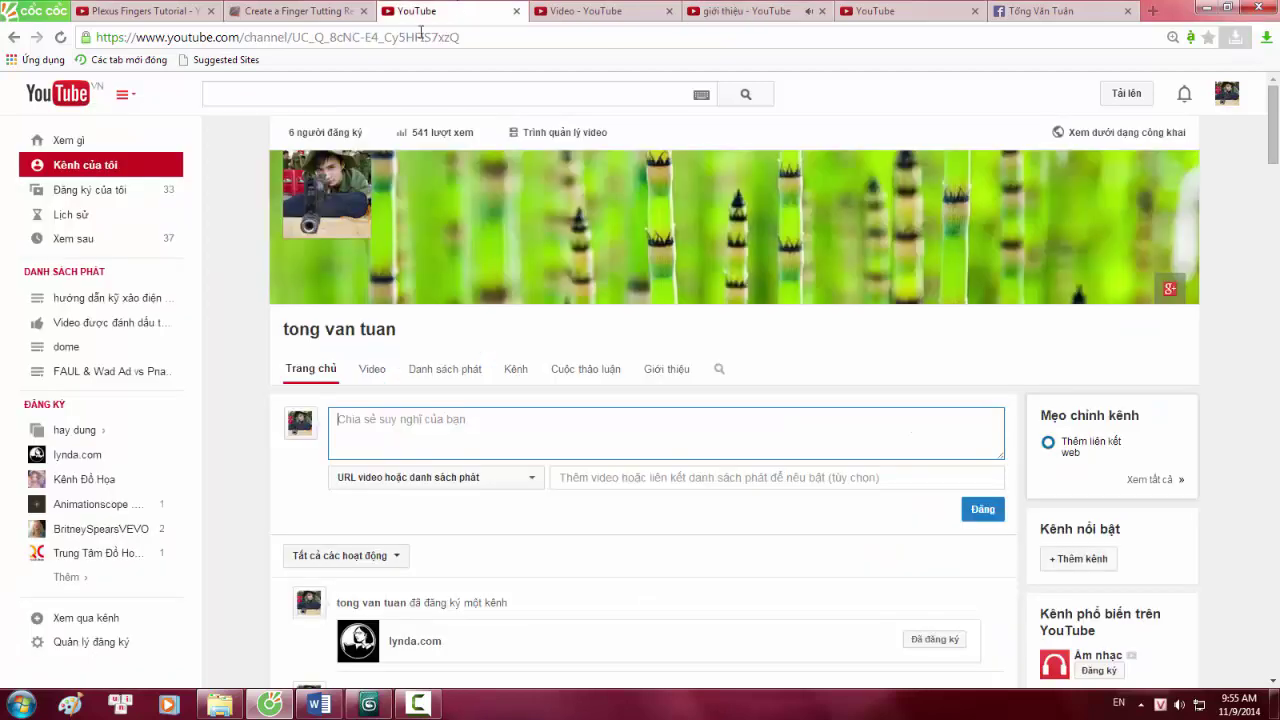
Switch to the Word lesson outline and highlight the line "I - Màn hình giao diện".
click(408, 706)
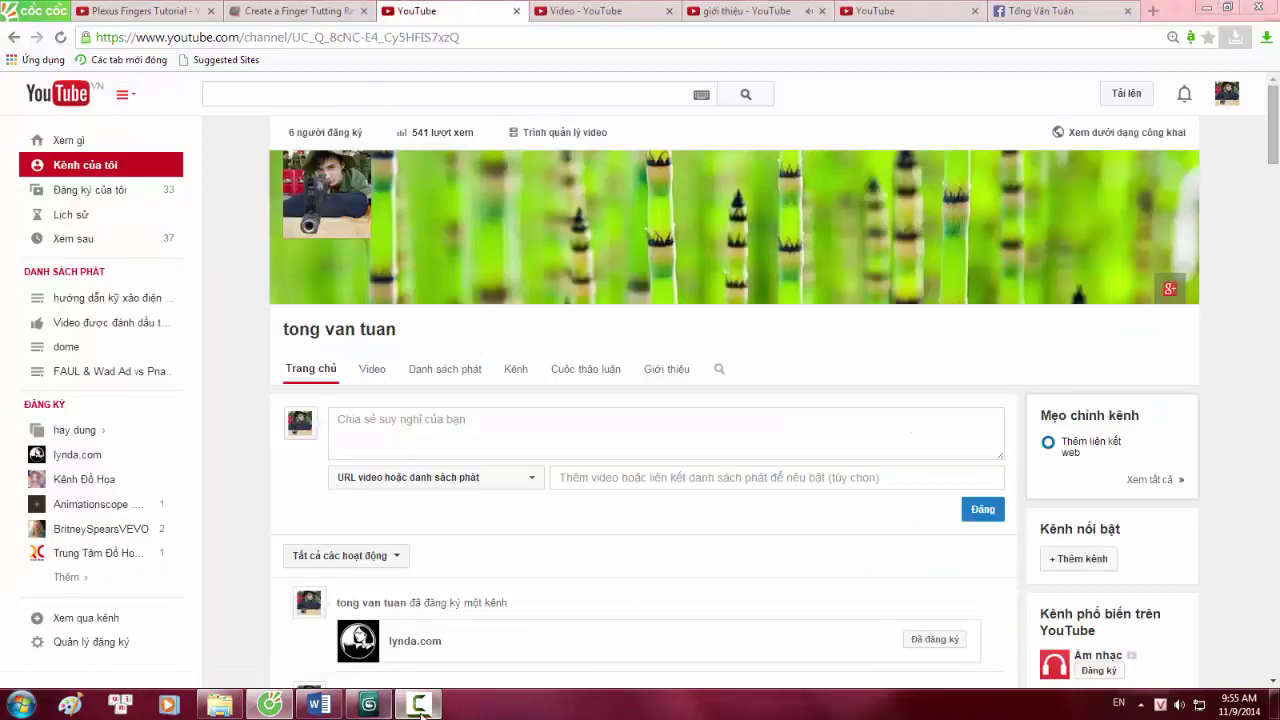
click(318, 704)
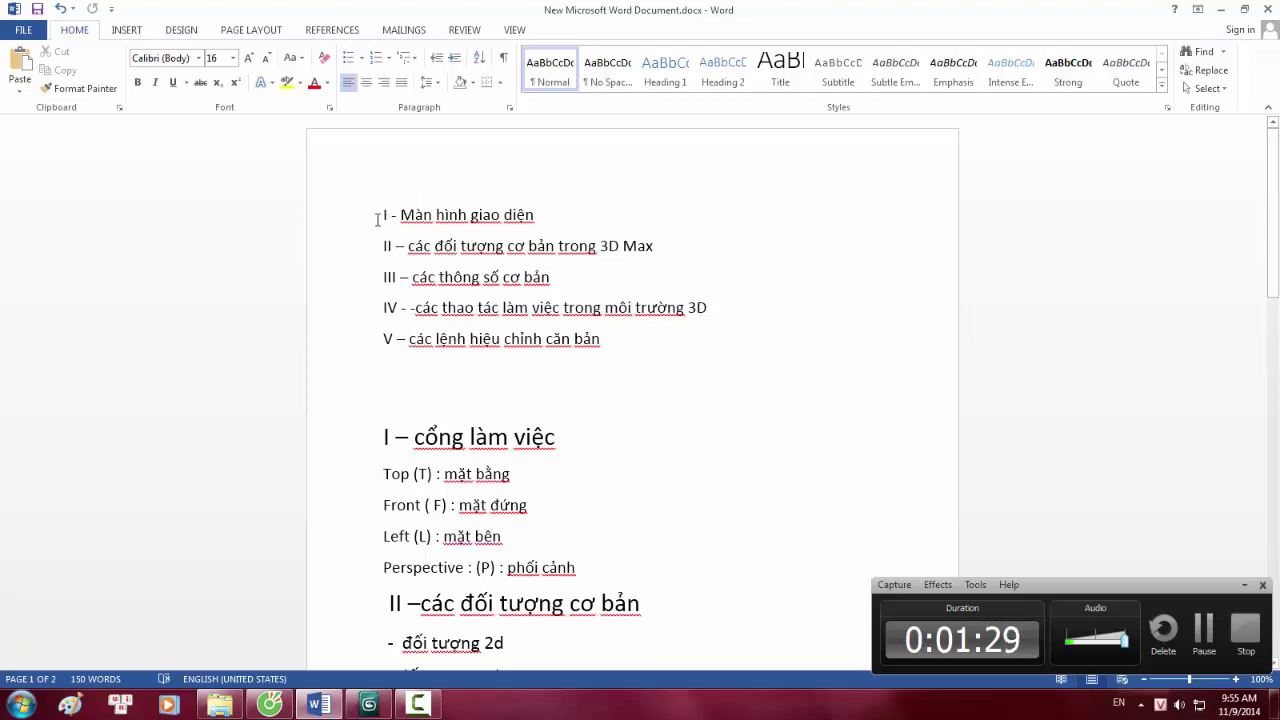
drag(377, 214, 560, 214)
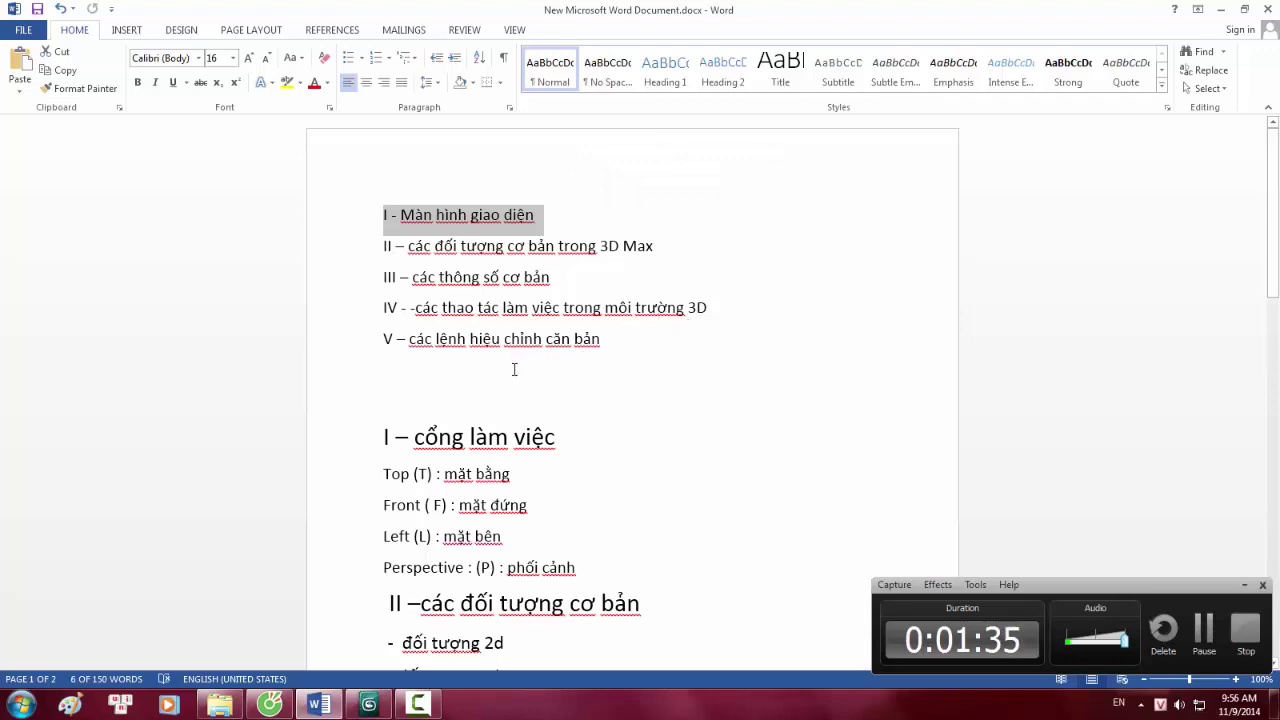
Switch to 3ds Max and minimise the screen recorder window.
click(369, 704)
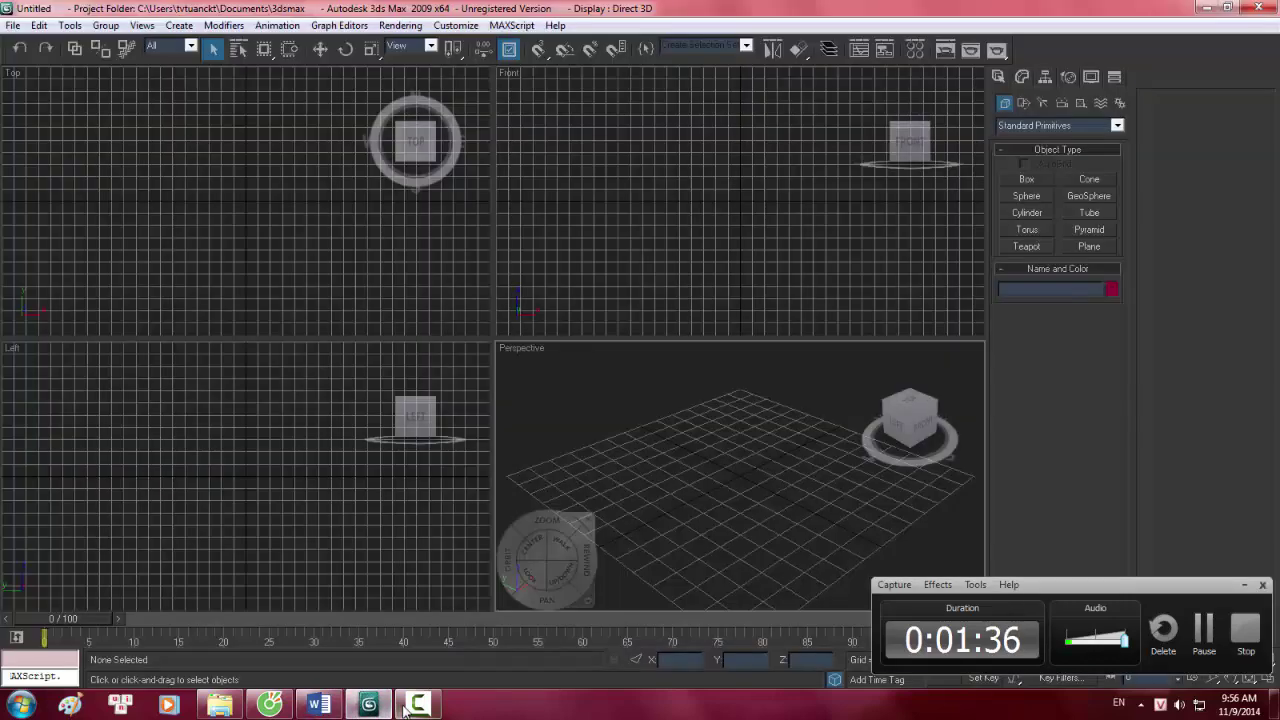
click(1245, 585)
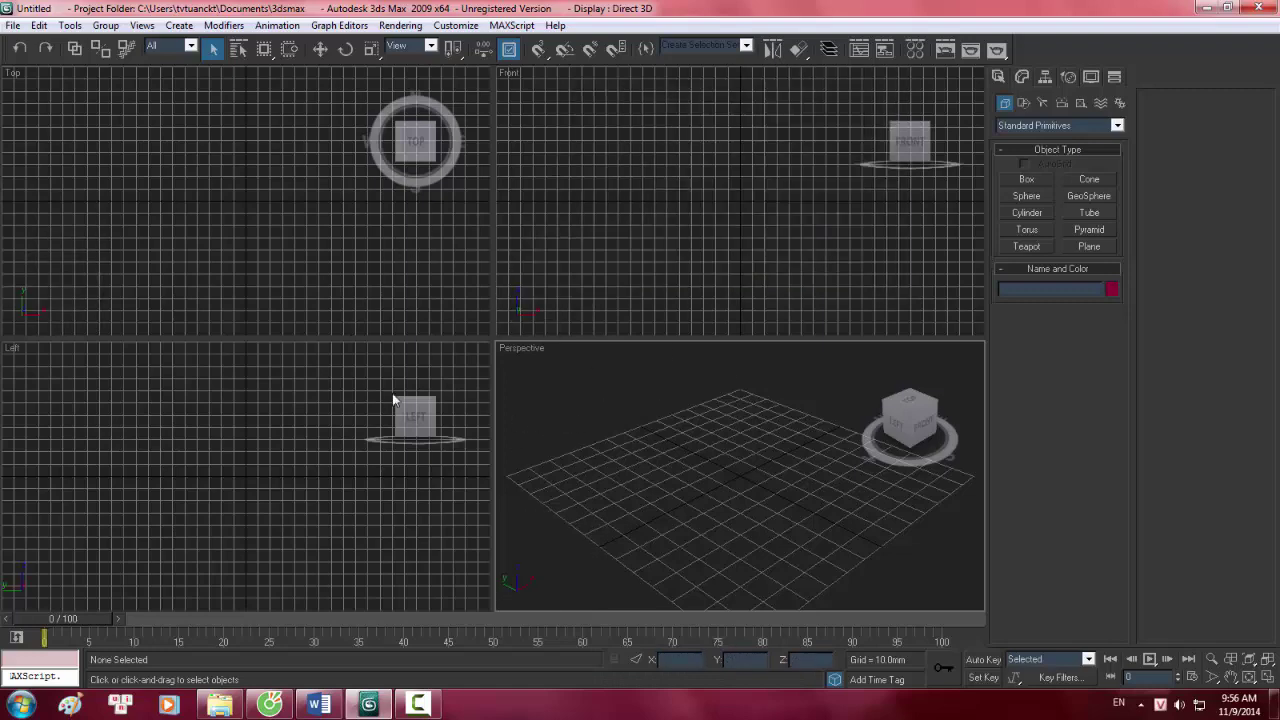
mouse_move(472, 320)
click(455, 25)
mouse_move(494, 24)
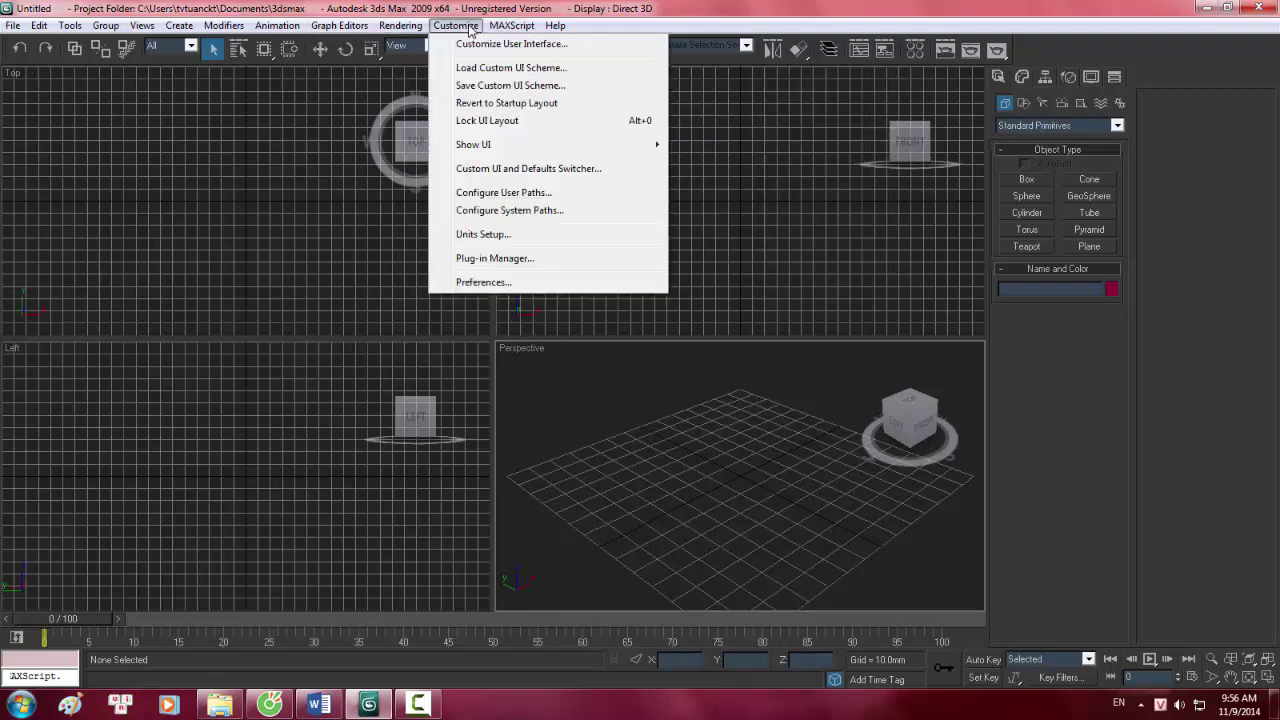
click(525, 169)
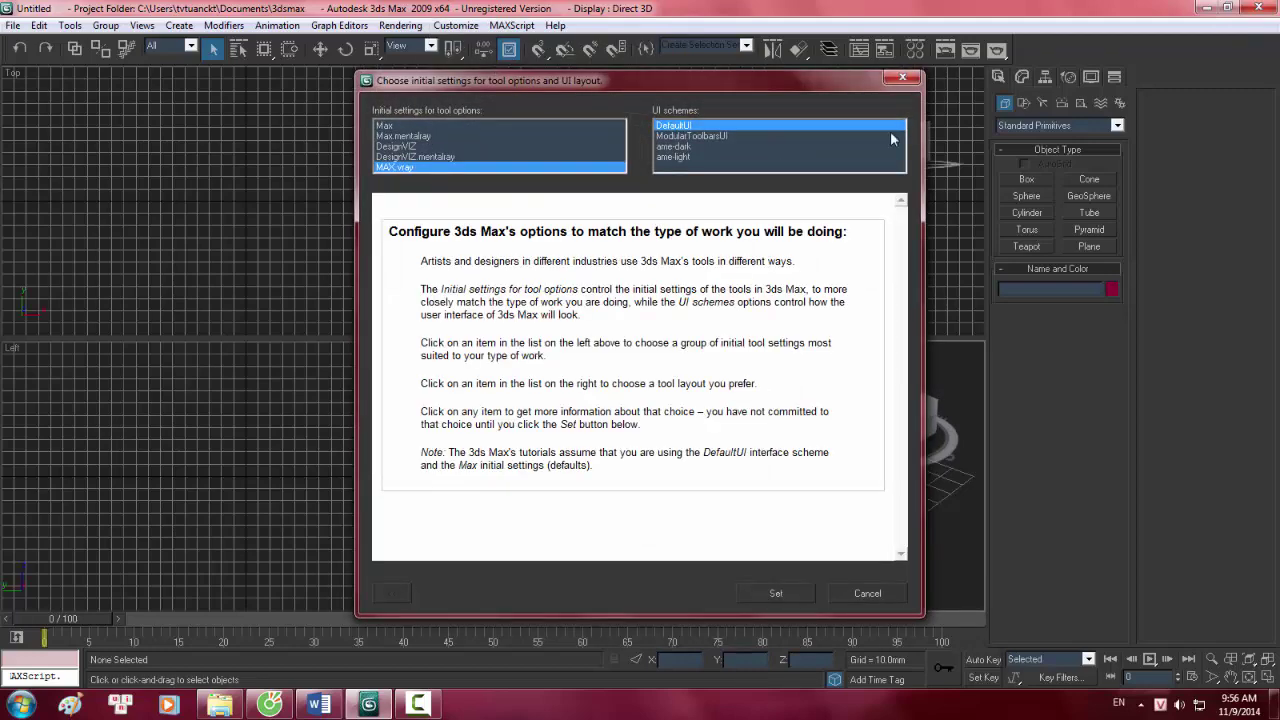
click(909, 80)
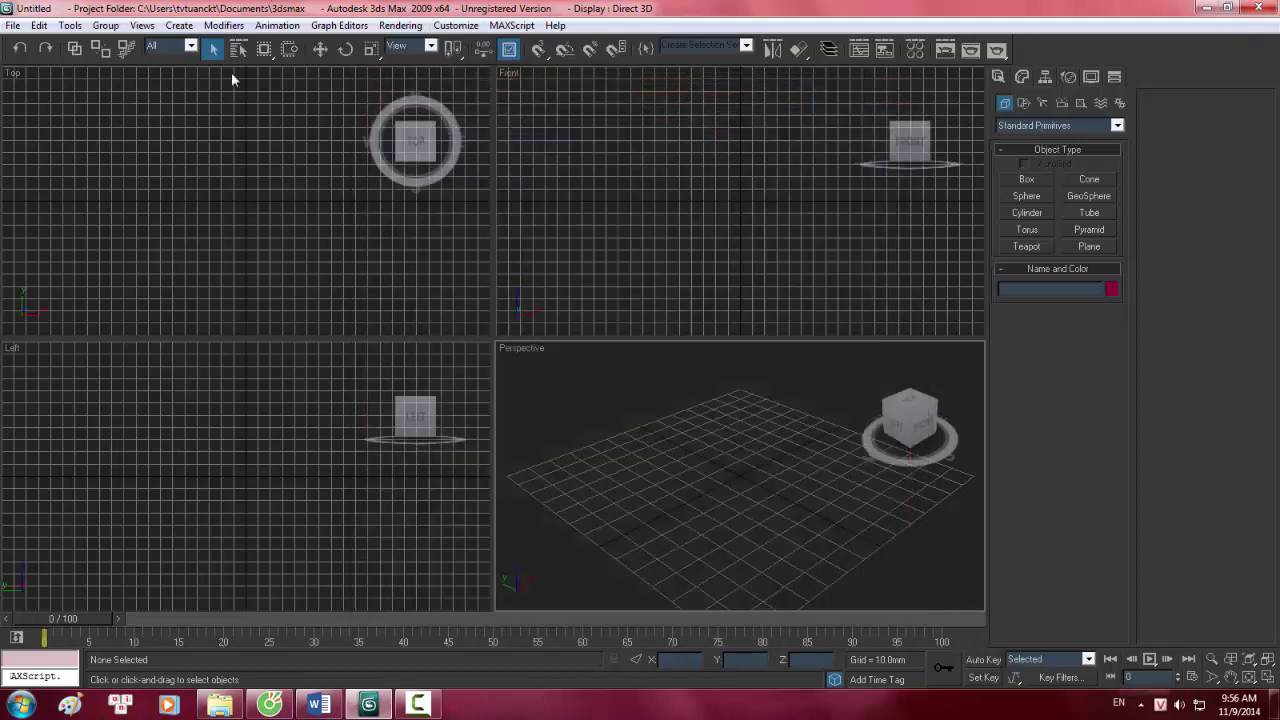
Apply the Max initial tool settings with the ame-dark UI scheme through the Custom UI and Defaults Switcher.
click(455, 25)
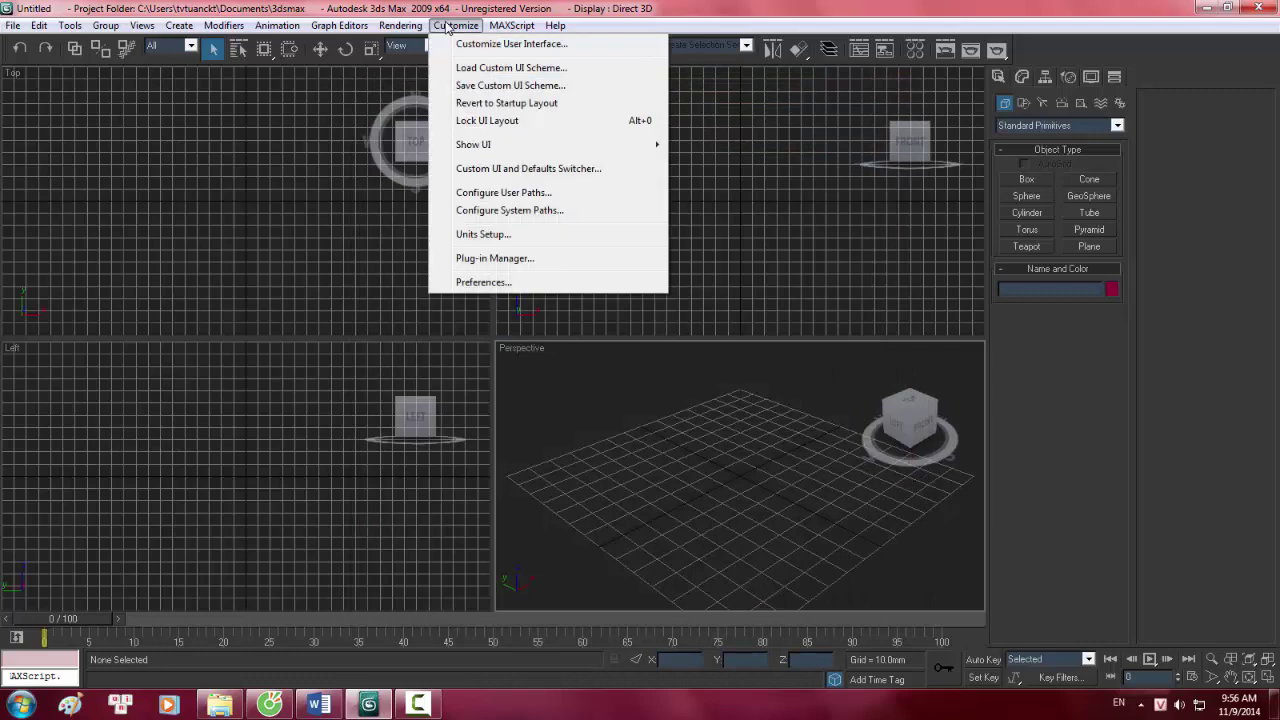
click(525, 169)
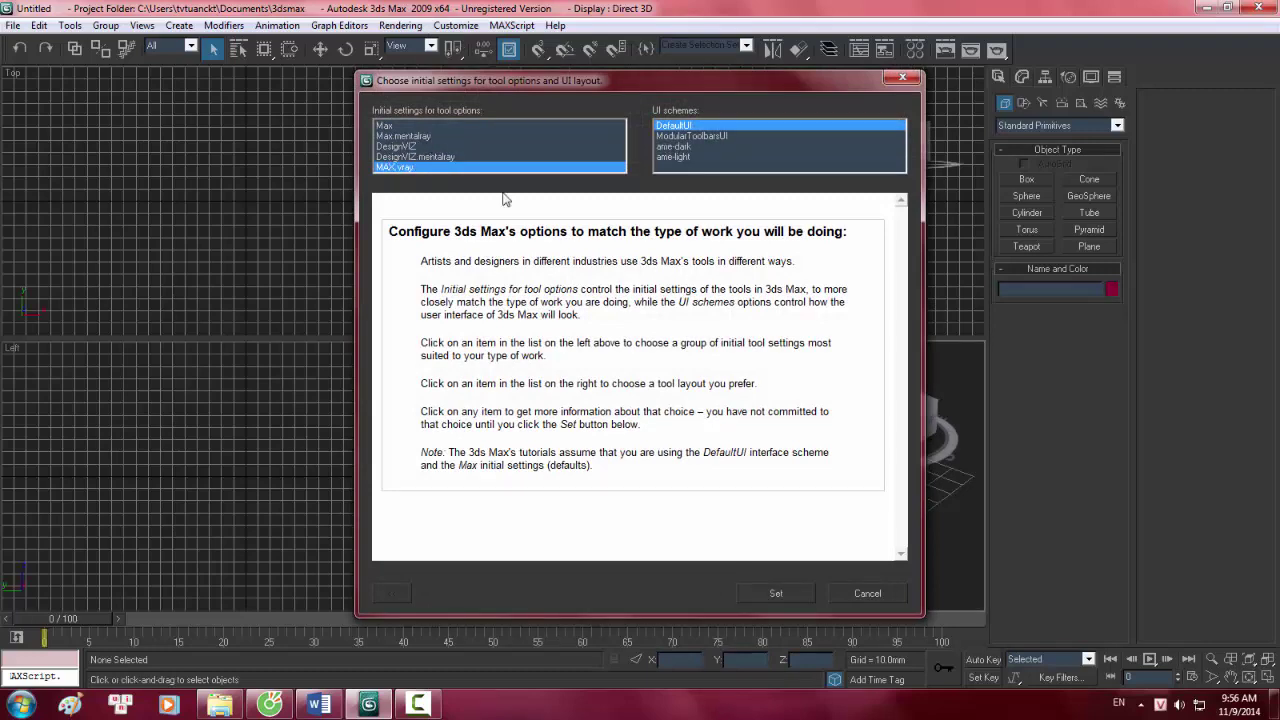
click(387, 126)
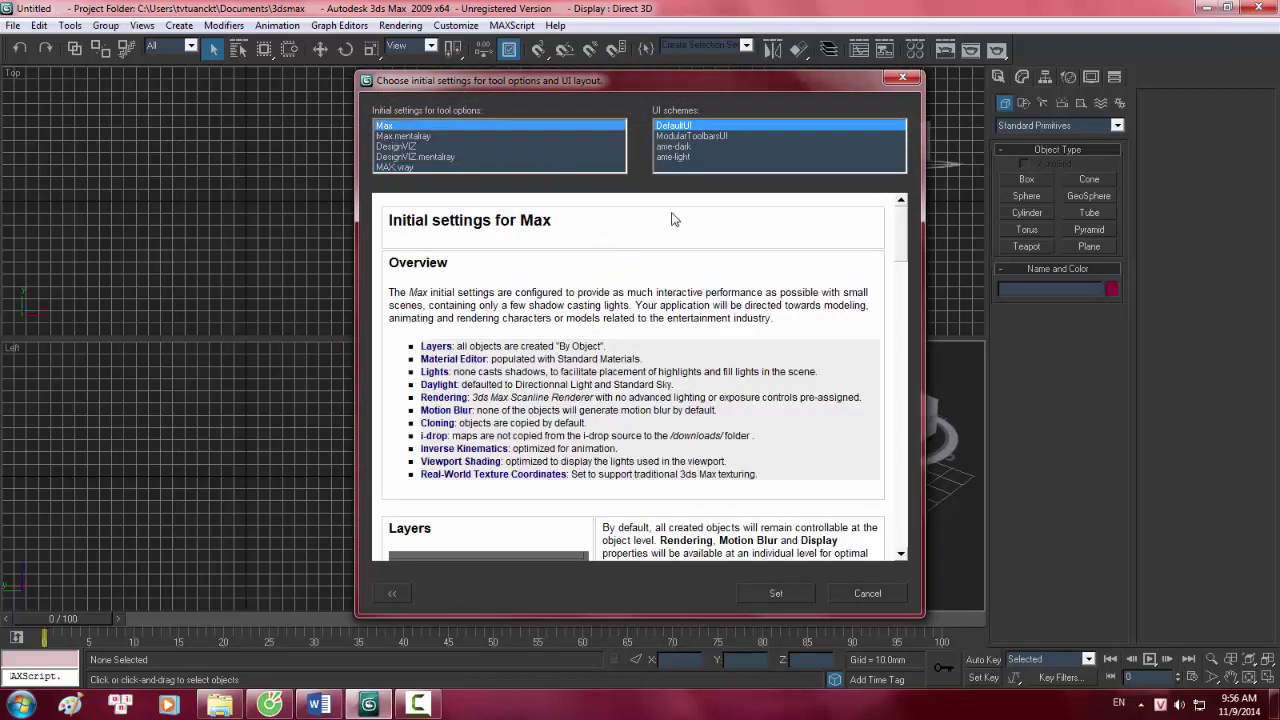
click(676, 137)
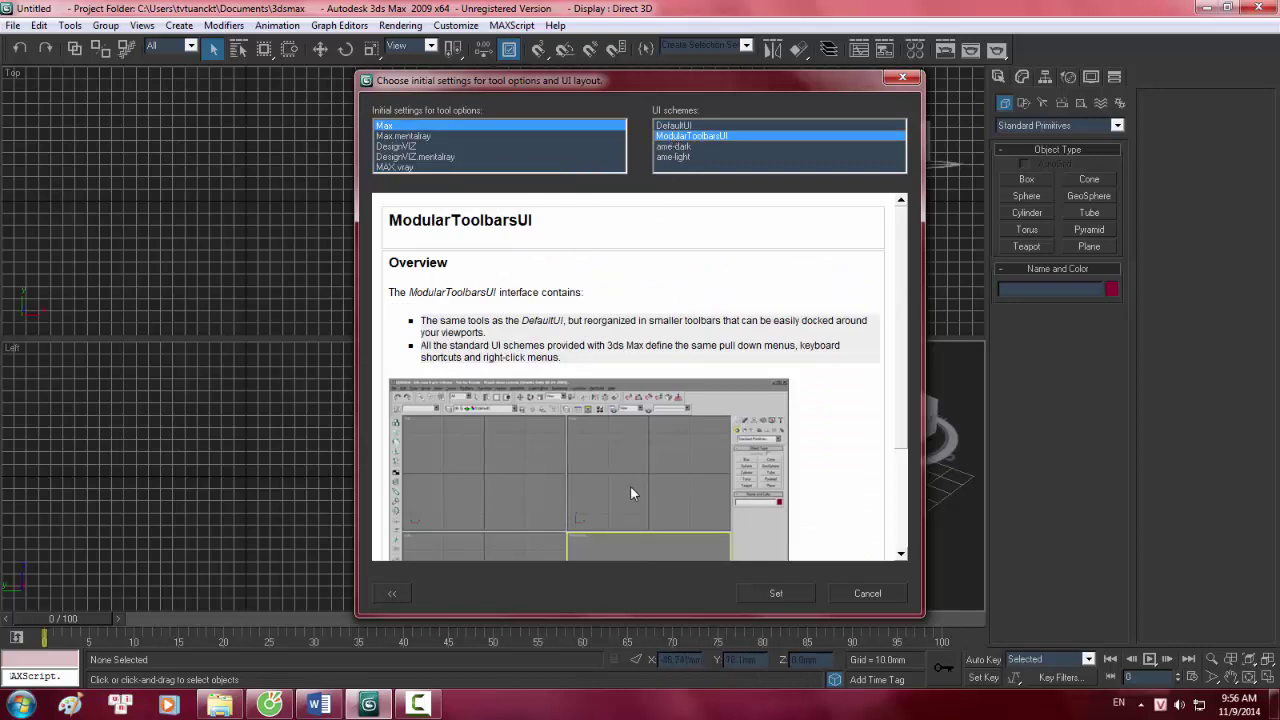
key(Down)
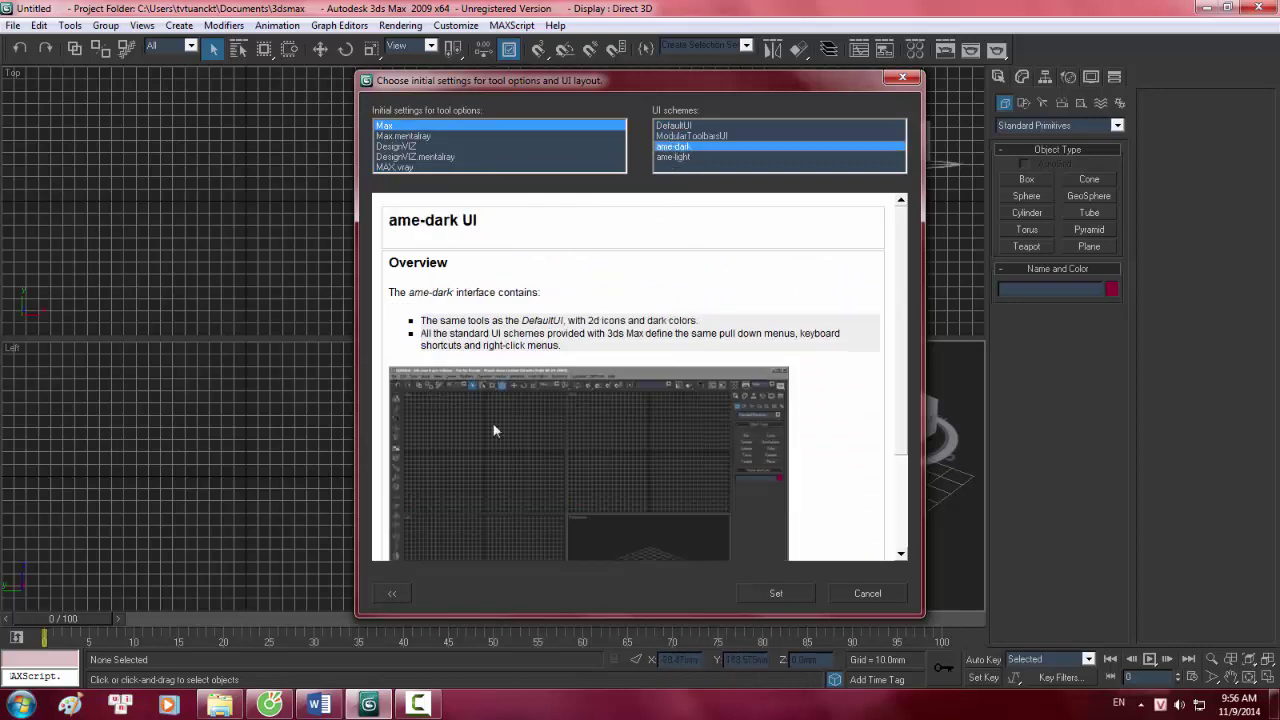
click(778, 594)
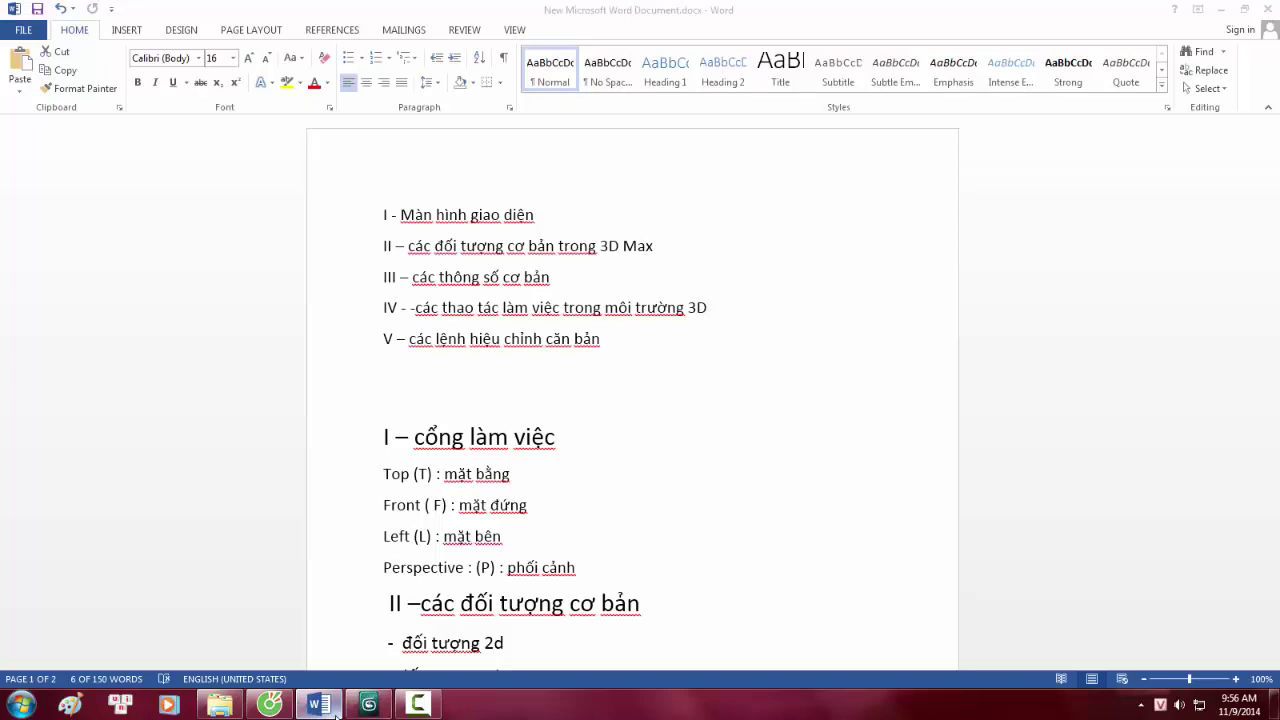
Review the lesson outline in the Word document and switch back to 3ds Max.
click(319, 705)
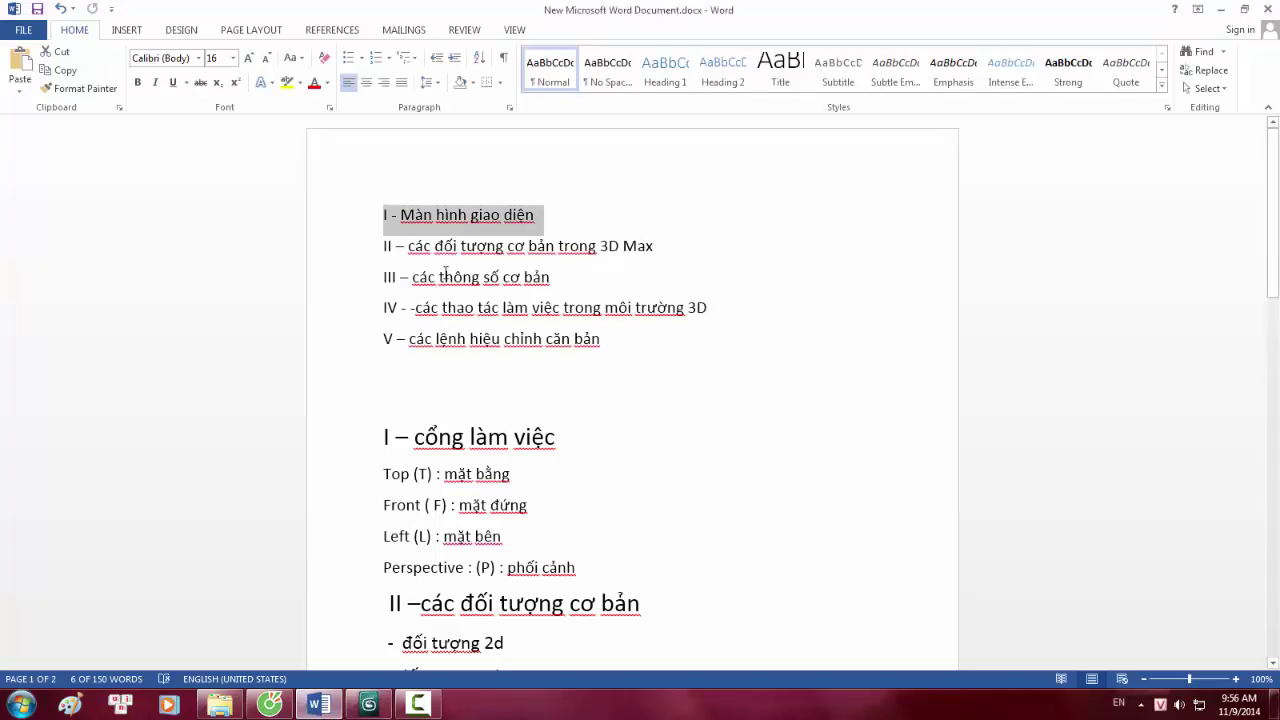
click(418, 705)
click(378, 705)
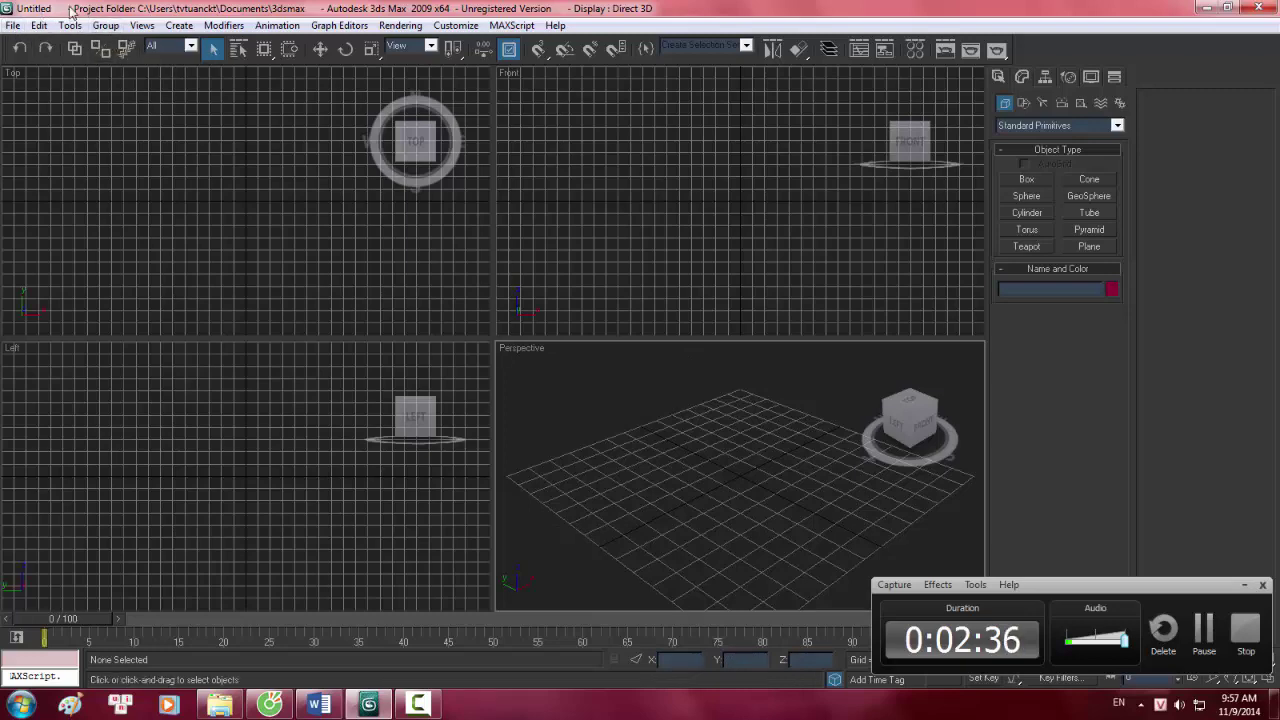
click(13, 25)
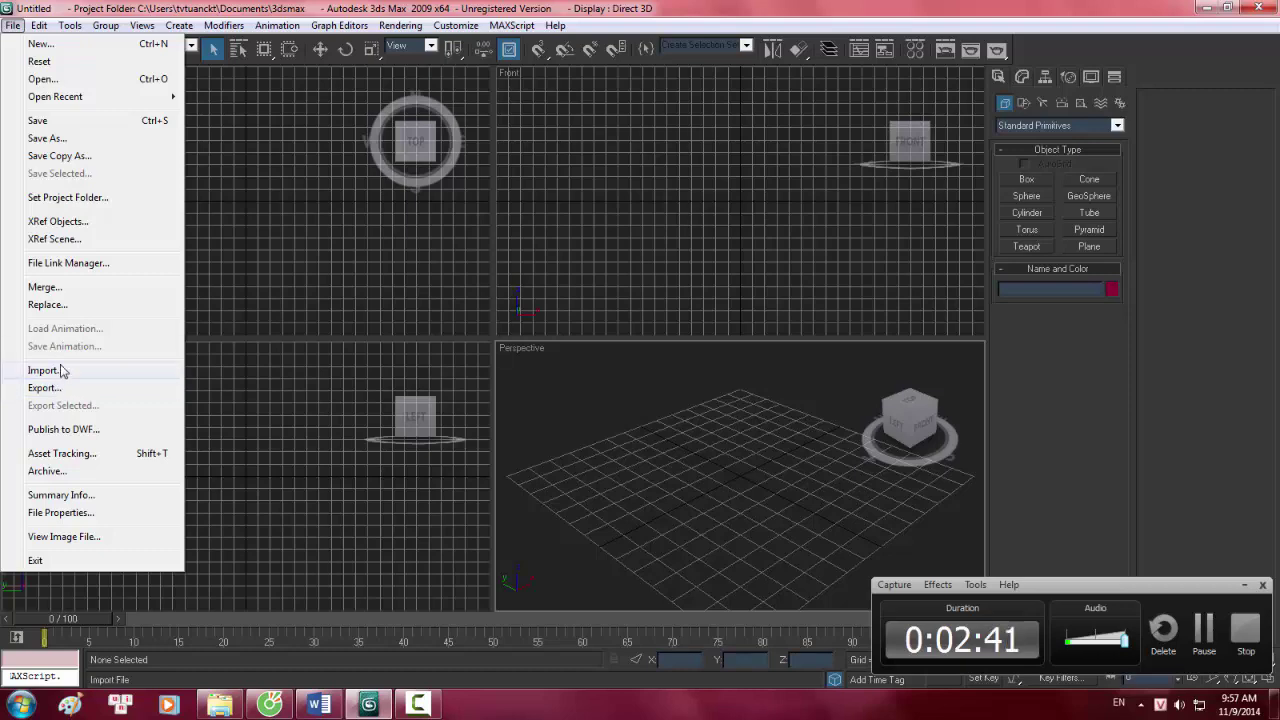
click(13, 25)
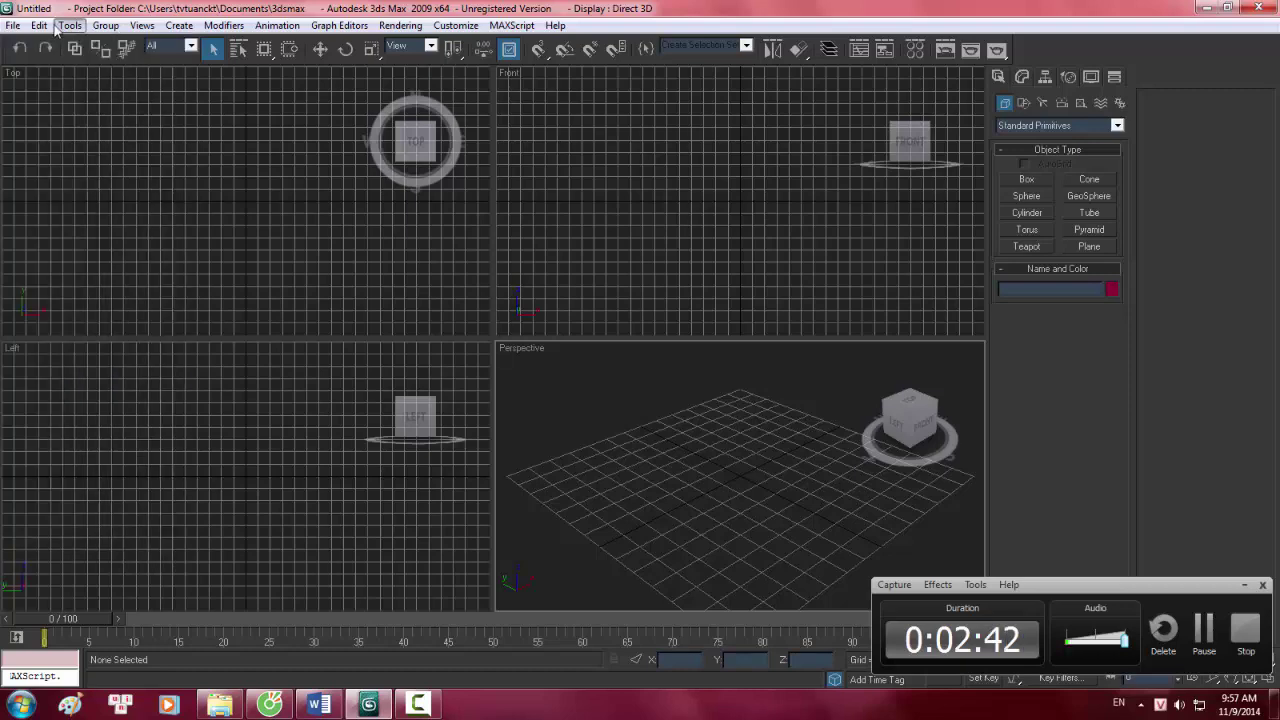
click(37, 25)
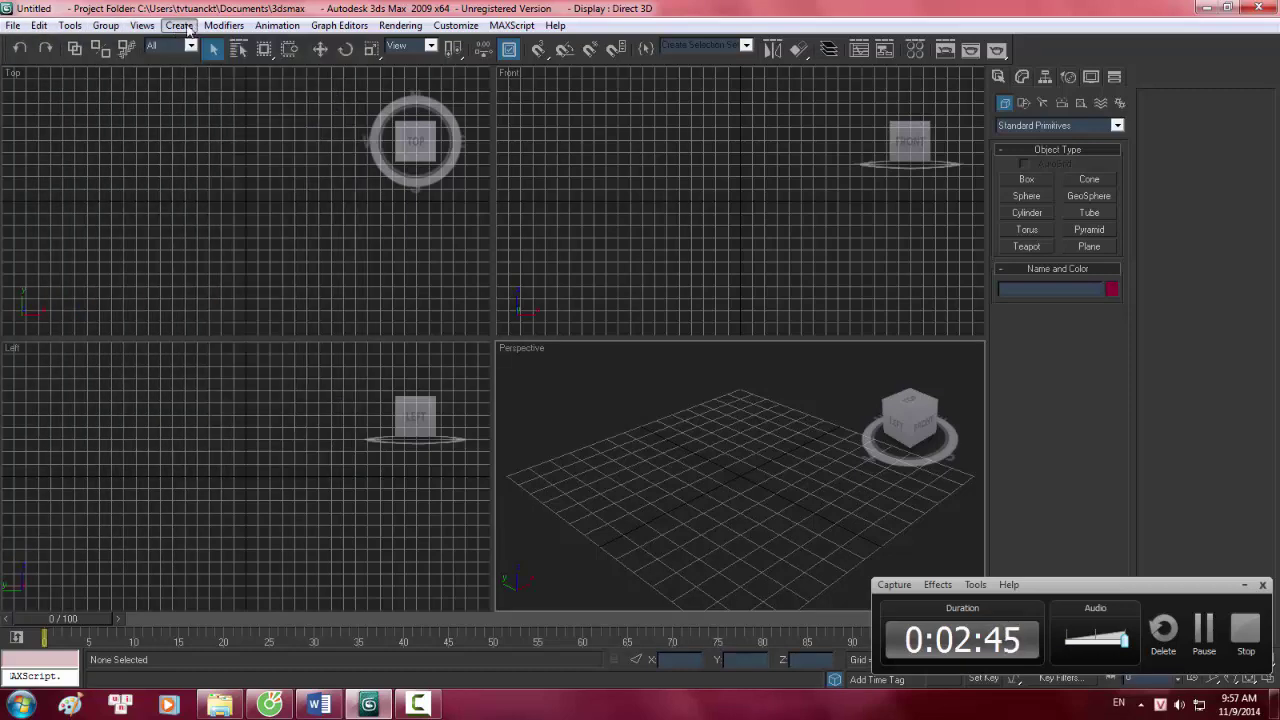
click(262, 25)
click(263, 25)
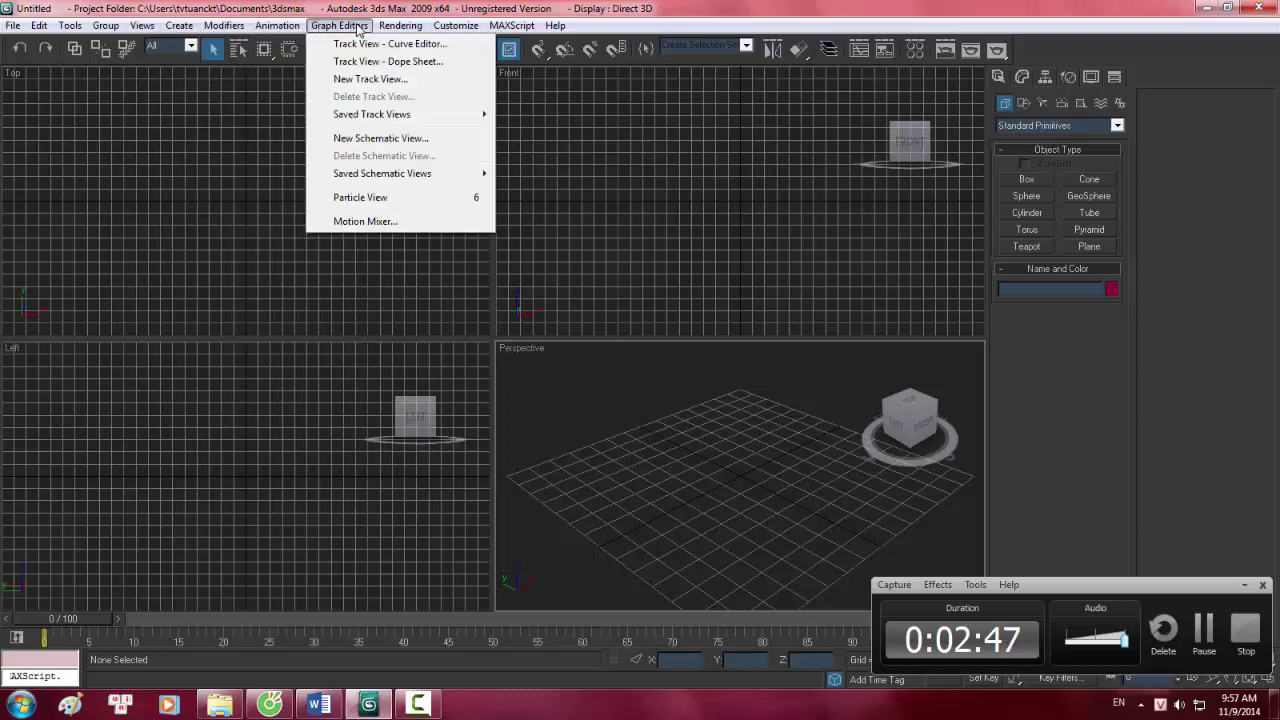
click(511, 25)
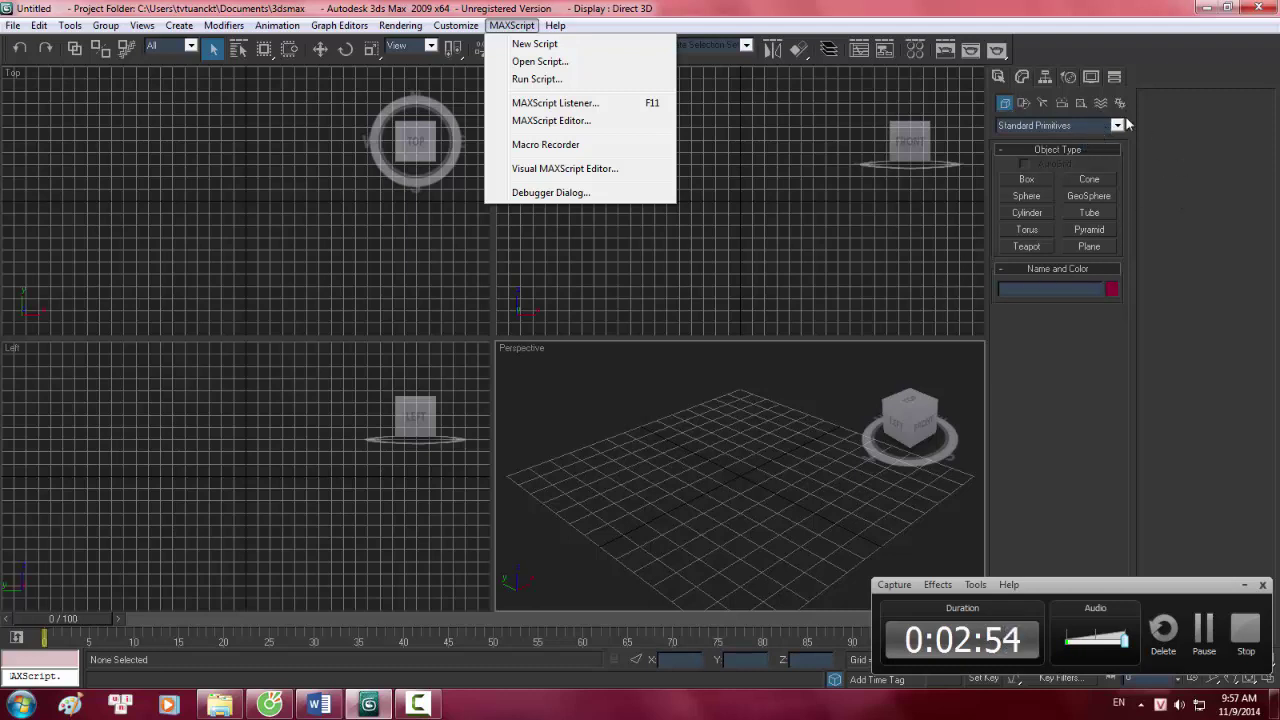
click(1153, 113)
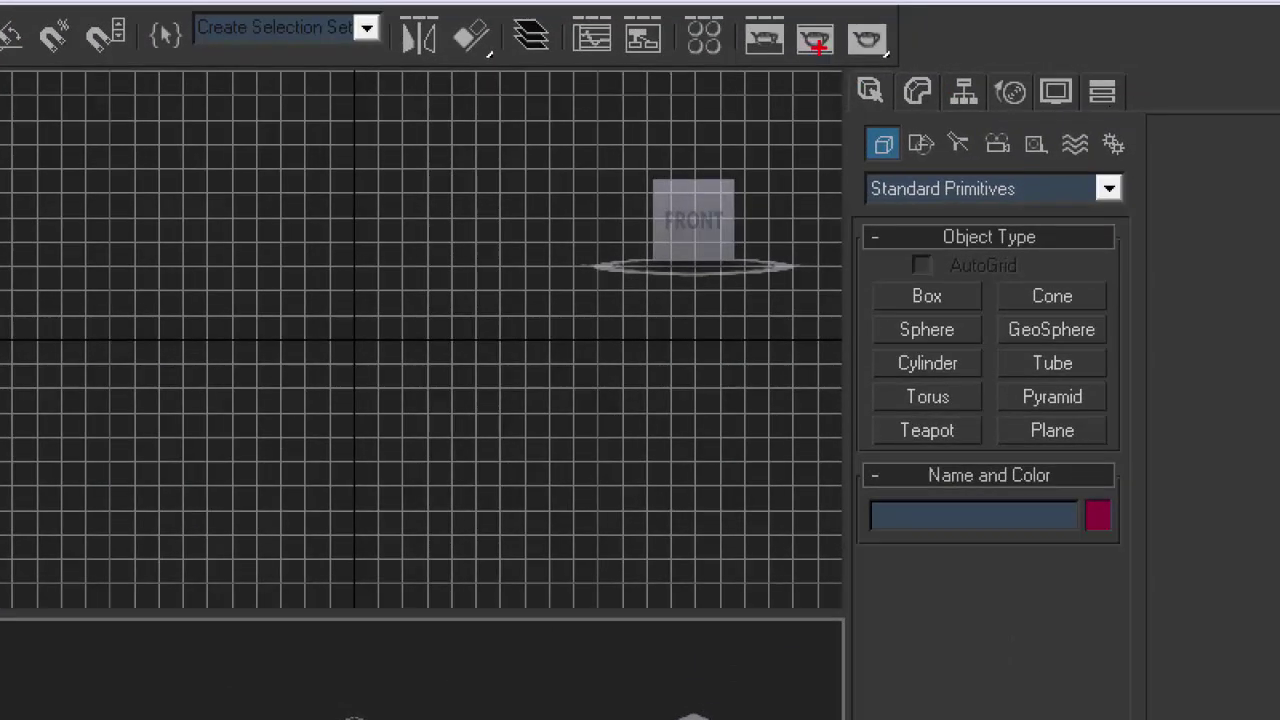
ctrl+drag(818, 47, 1182, 117)
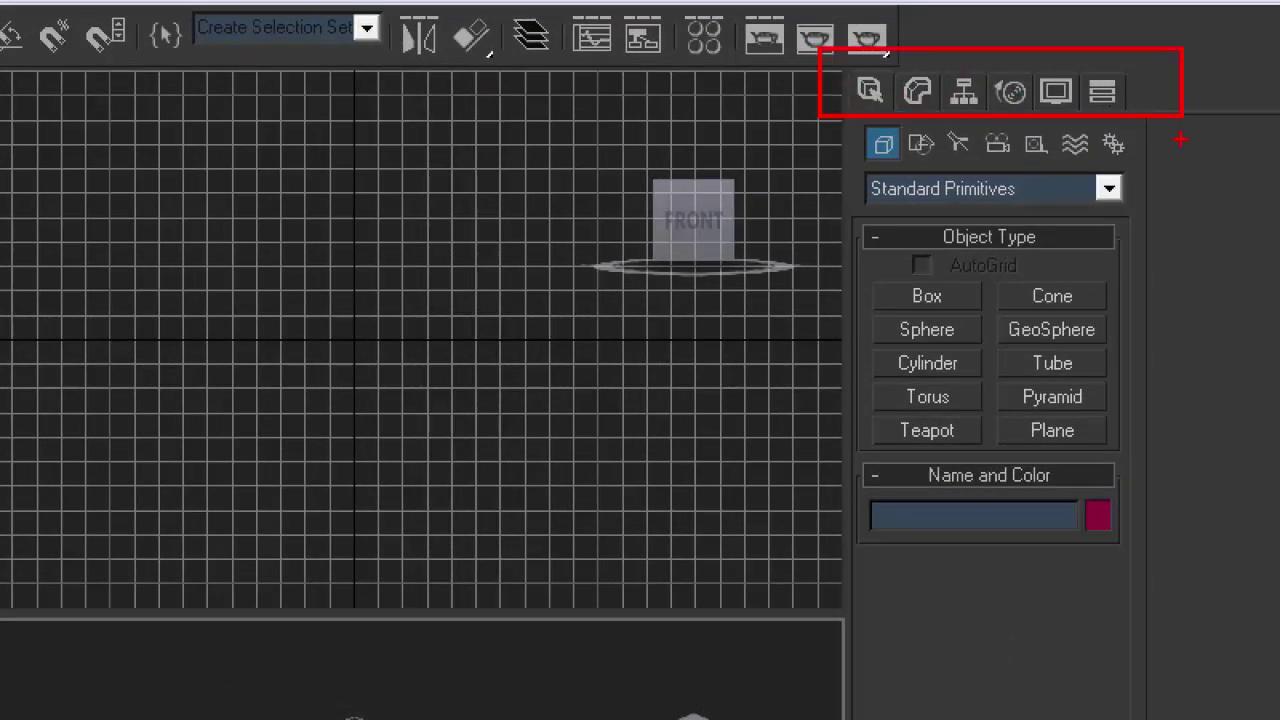
drag(836, 114, 1187, 176)
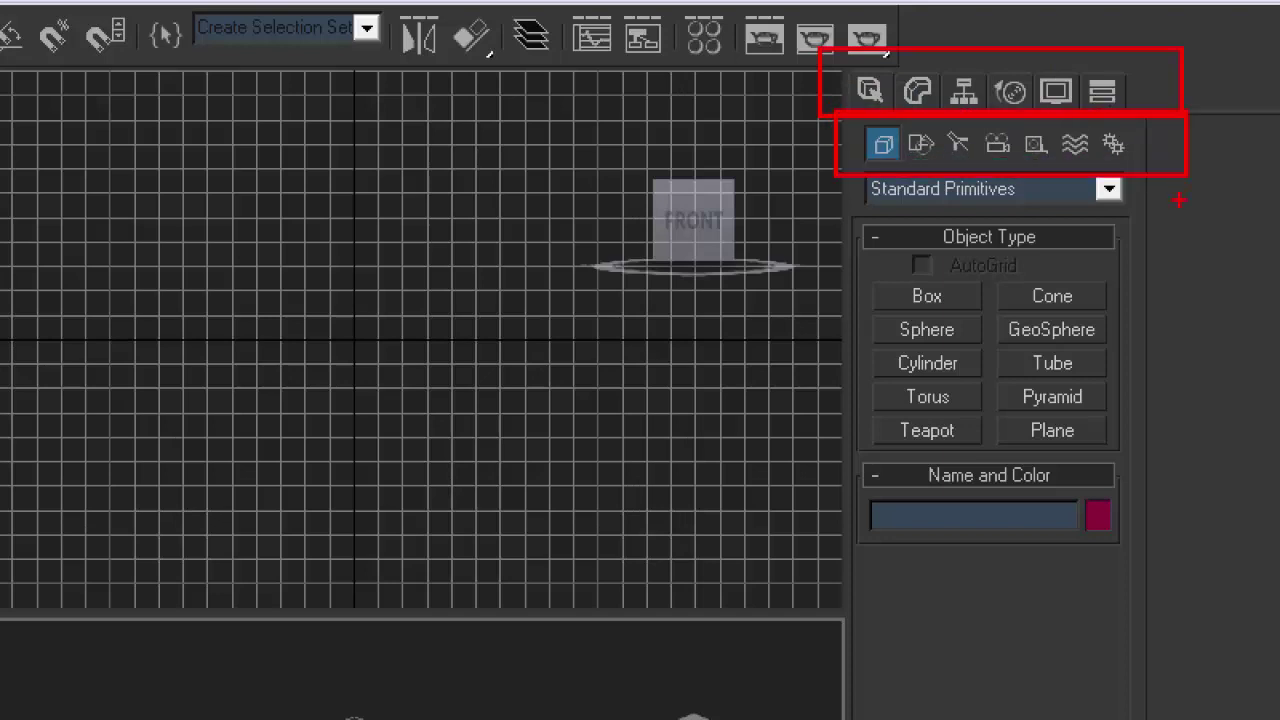
drag(836, 154, 1168, 232)
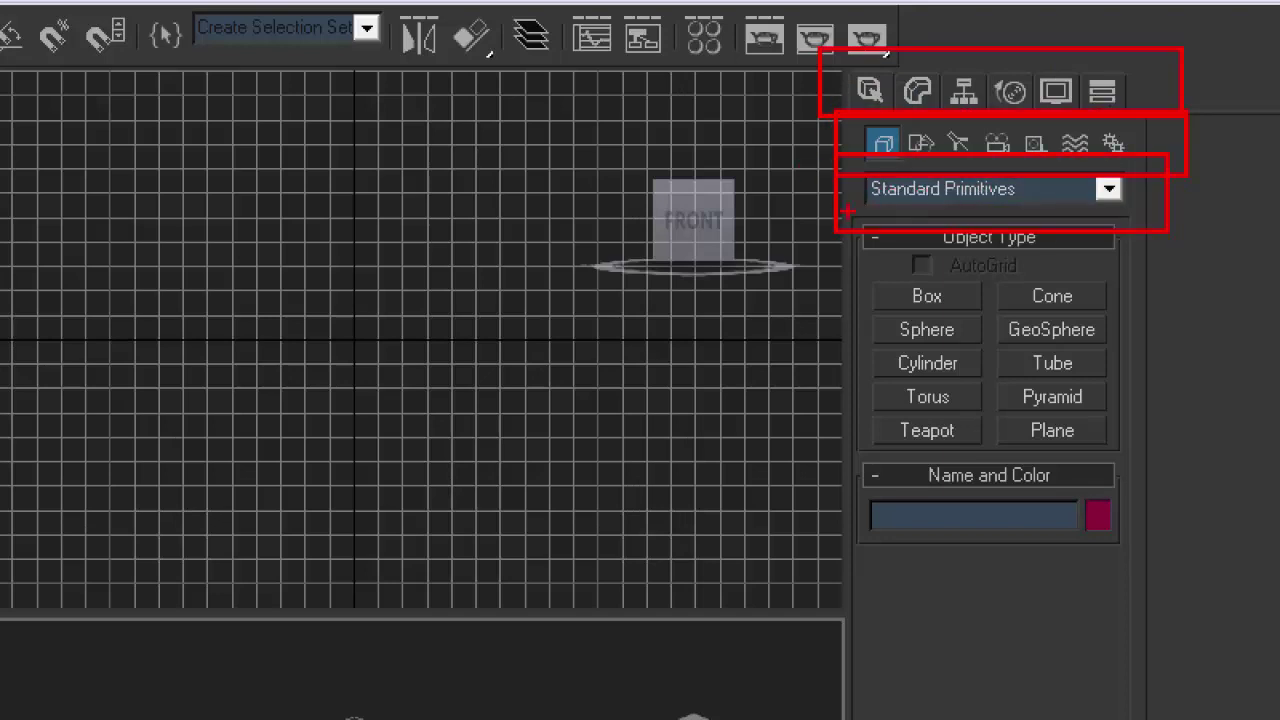
drag(846, 212, 1168, 258)
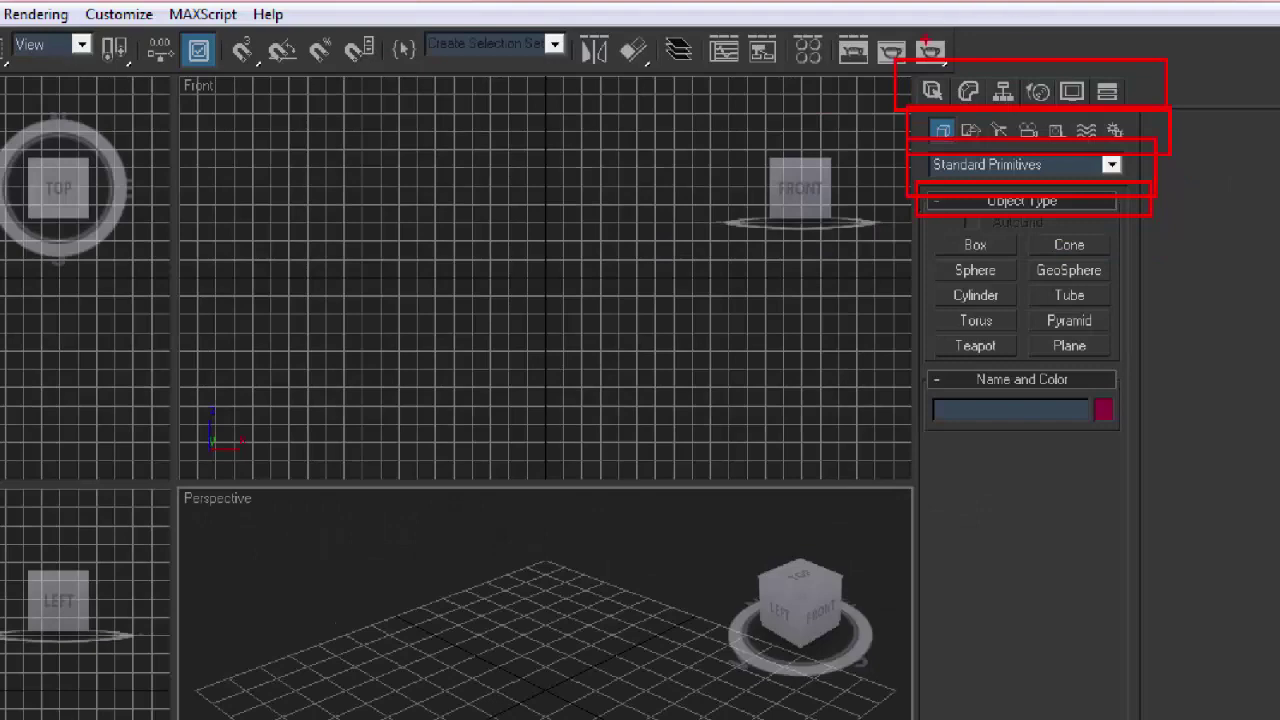
drag(915, 50, 1141, 476)
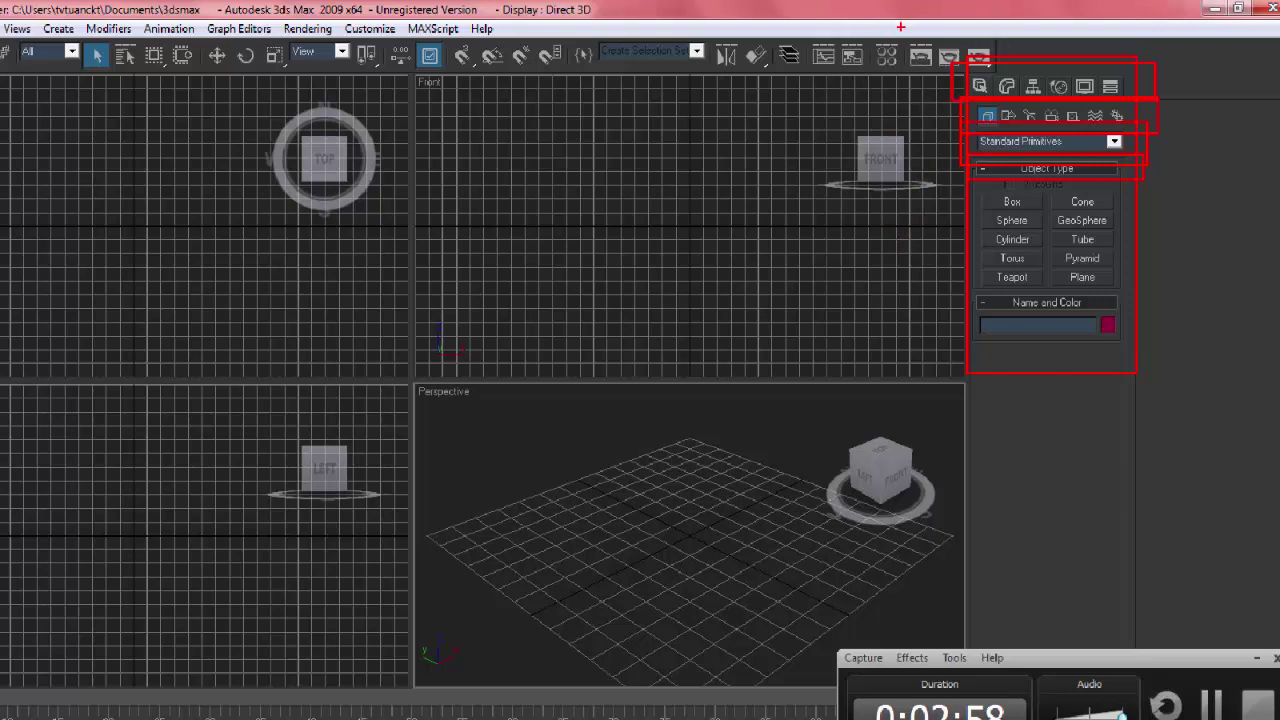
drag(898, 26, 1002, 76)
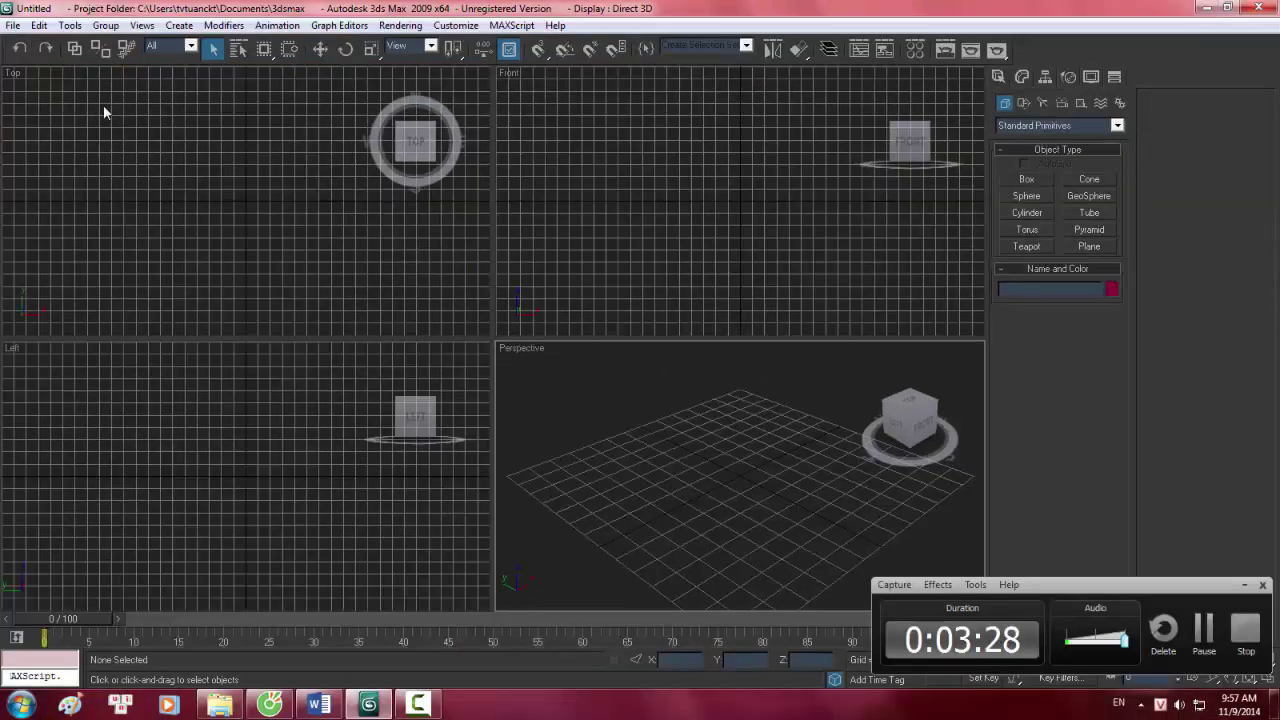
Create a standard primitive teapot with a radius of about 21.9 mm near the grid centre in the Perspective viewport.
mouse_move(772, 360)
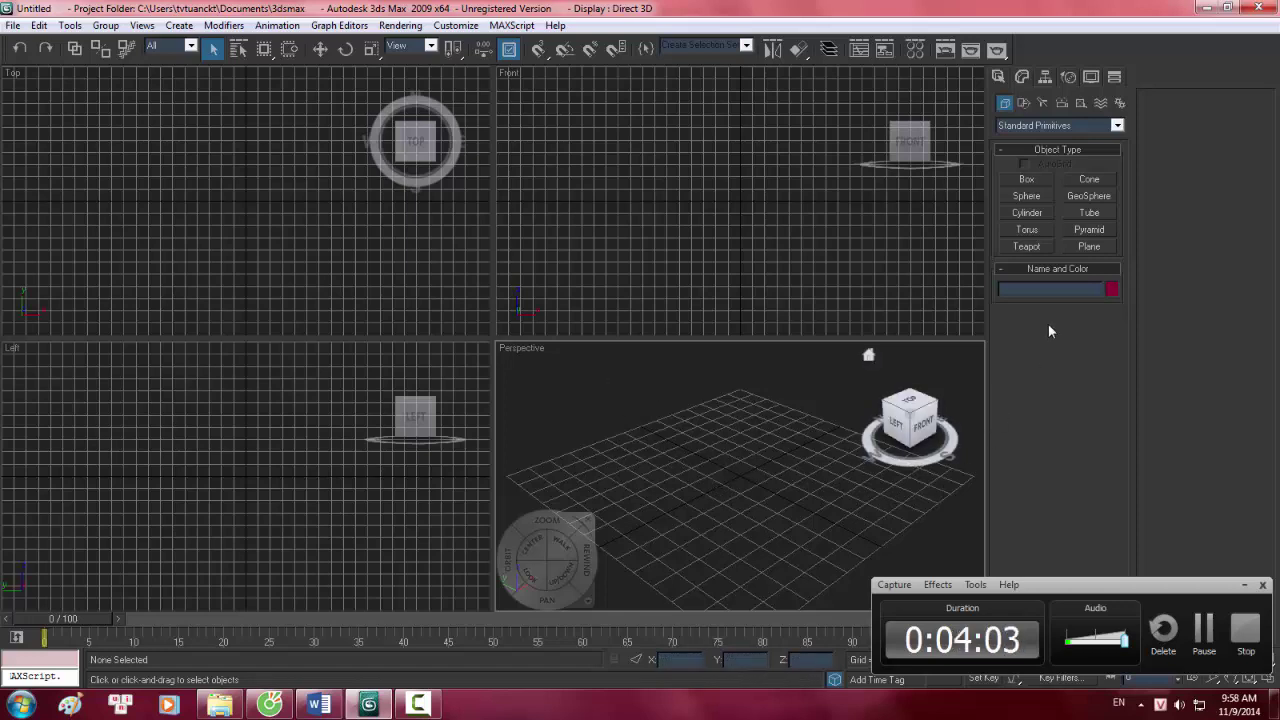
click(1027, 246)
drag(704, 466, 723, 475)
scroll(293, 264, up, 5)
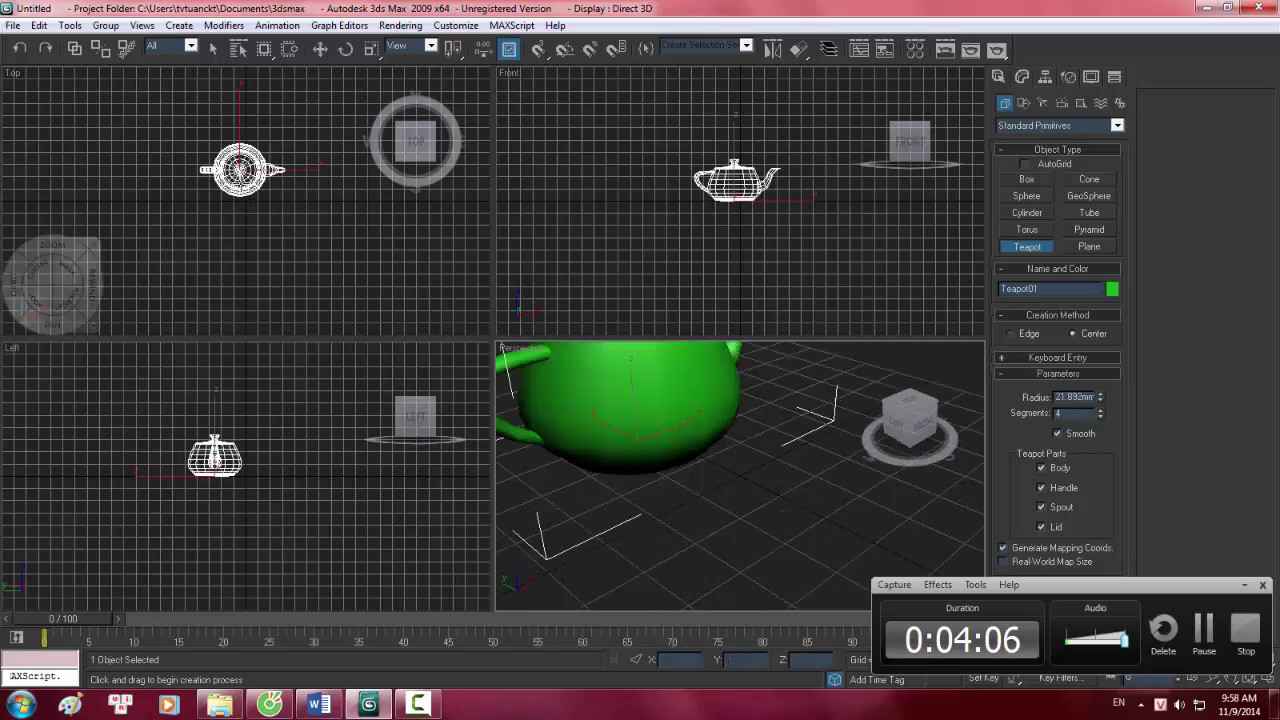
Examine the teapot up close from the Perspective, Top and Left viewports.
scroll(316, 218, down, 3)
scroll(280, 210, up, 4)
scroll(400, 246, down, 5)
scroll(334, 234, up, 8)
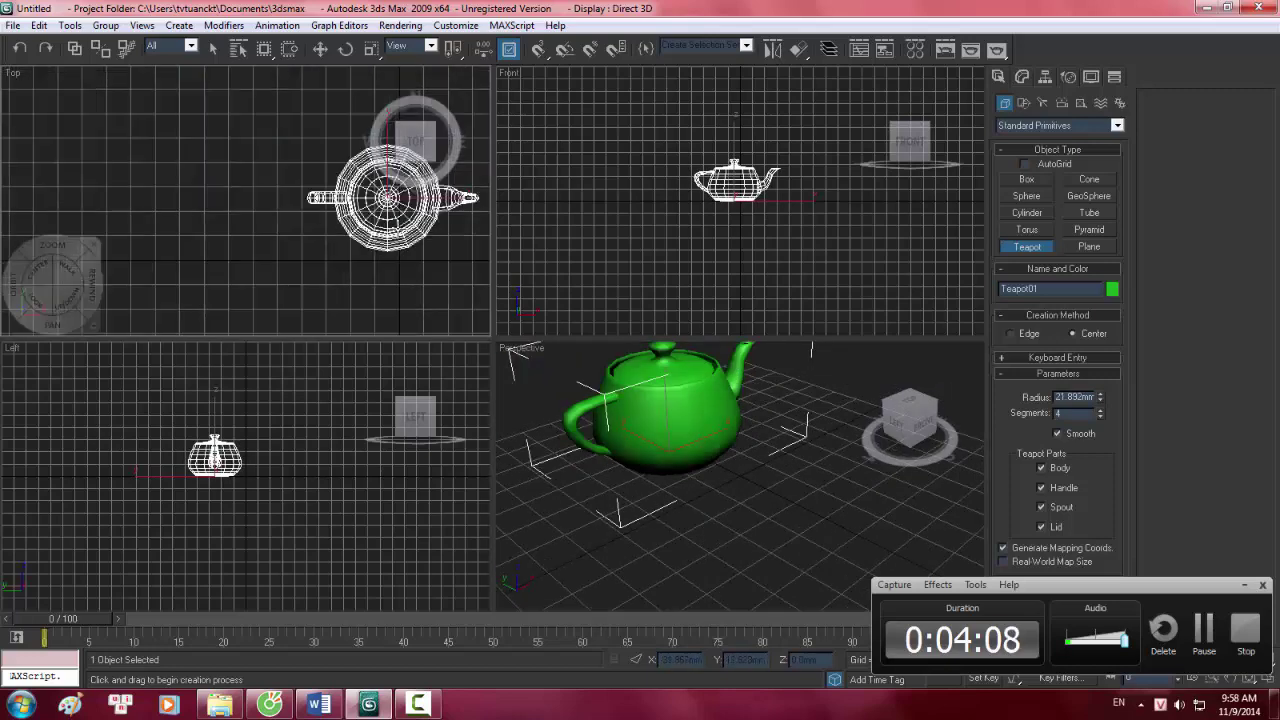
middle_drag(397, 235, 108, 230)
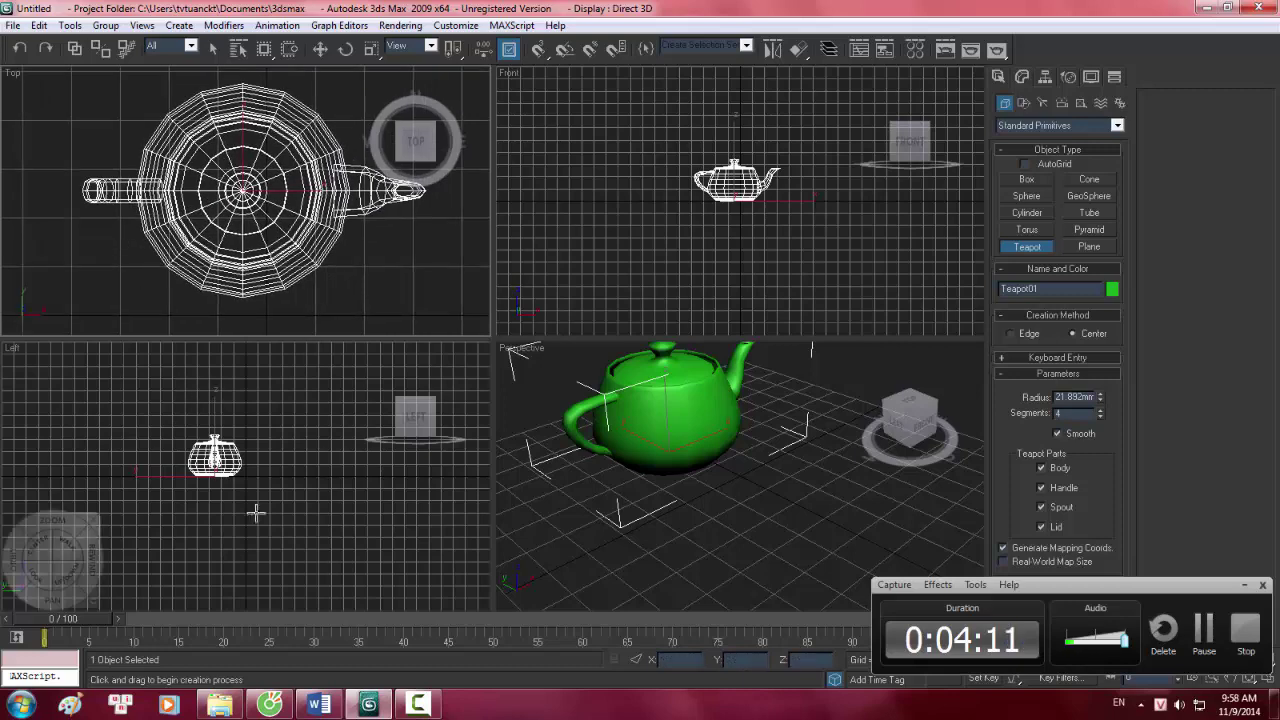
middle_drag(256, 518, 293, 500)
scroll(292, 500, up, 8)
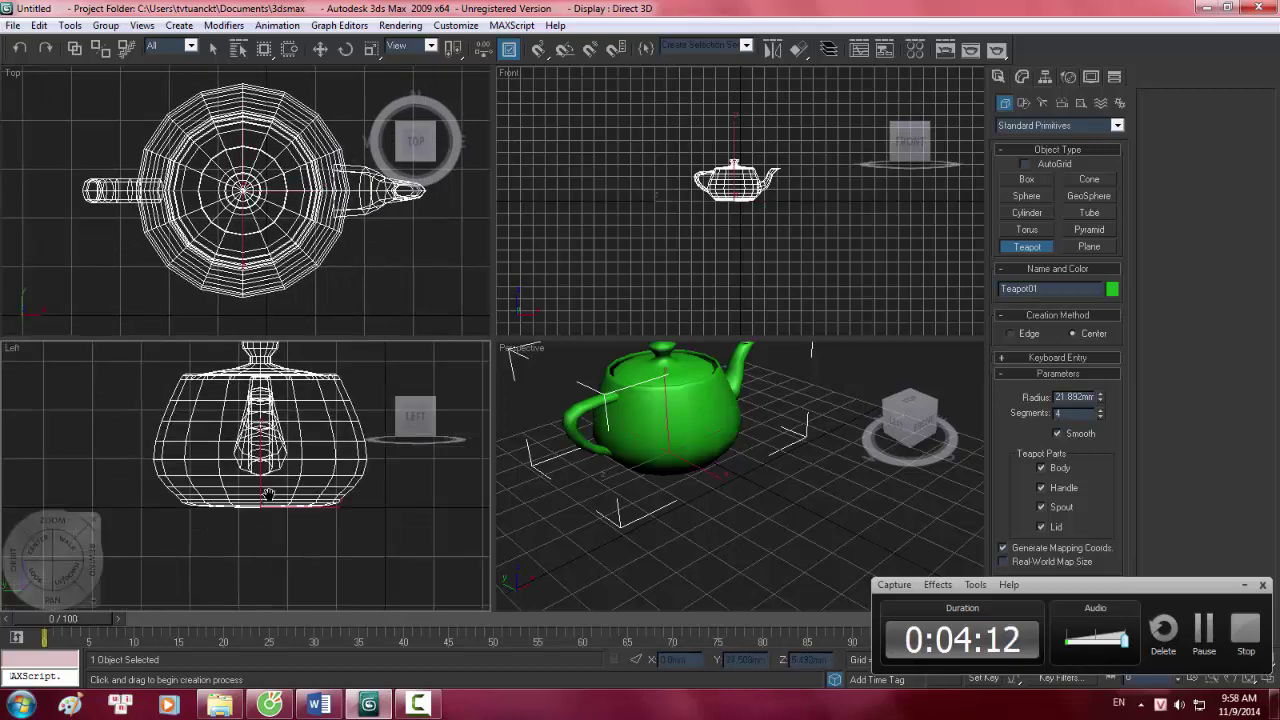
Examine the teapot in the Left and Front viewports, end teapot creation and clear the selection.
scroll(297, 505, up, 6)
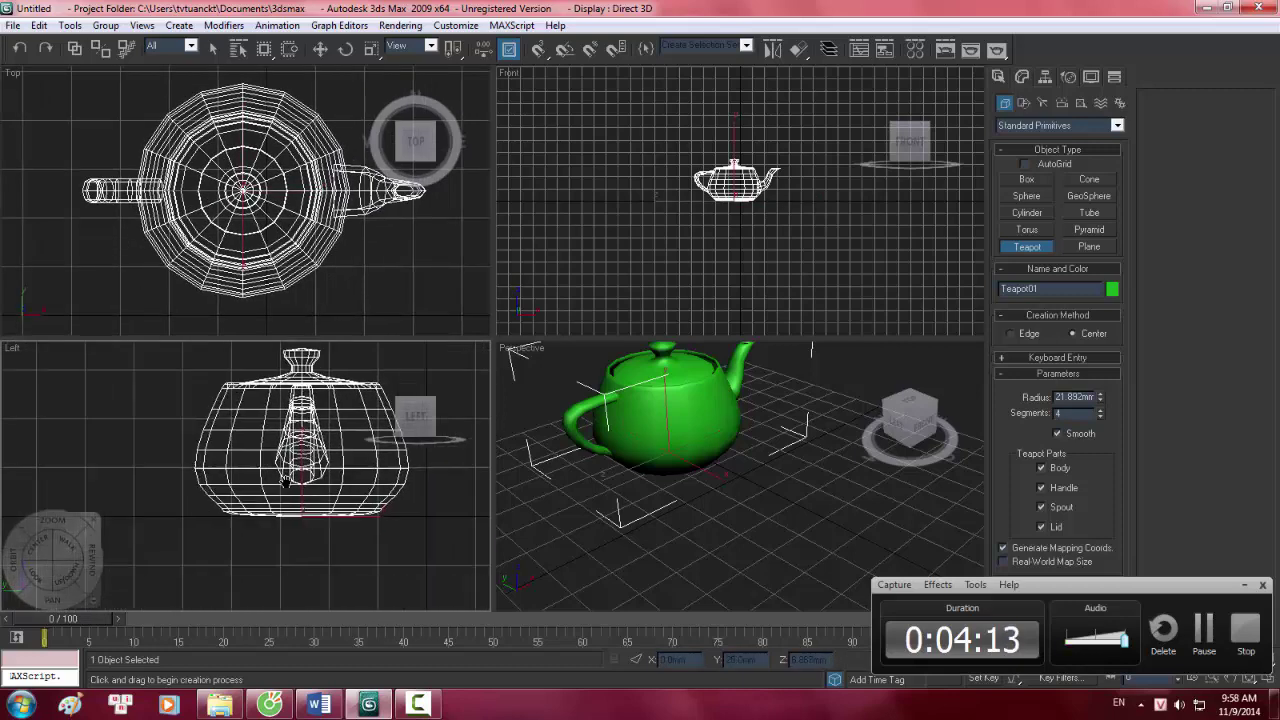
click(757, 203)
scroll(757, 203, up, 4)
right_click(734, 178)
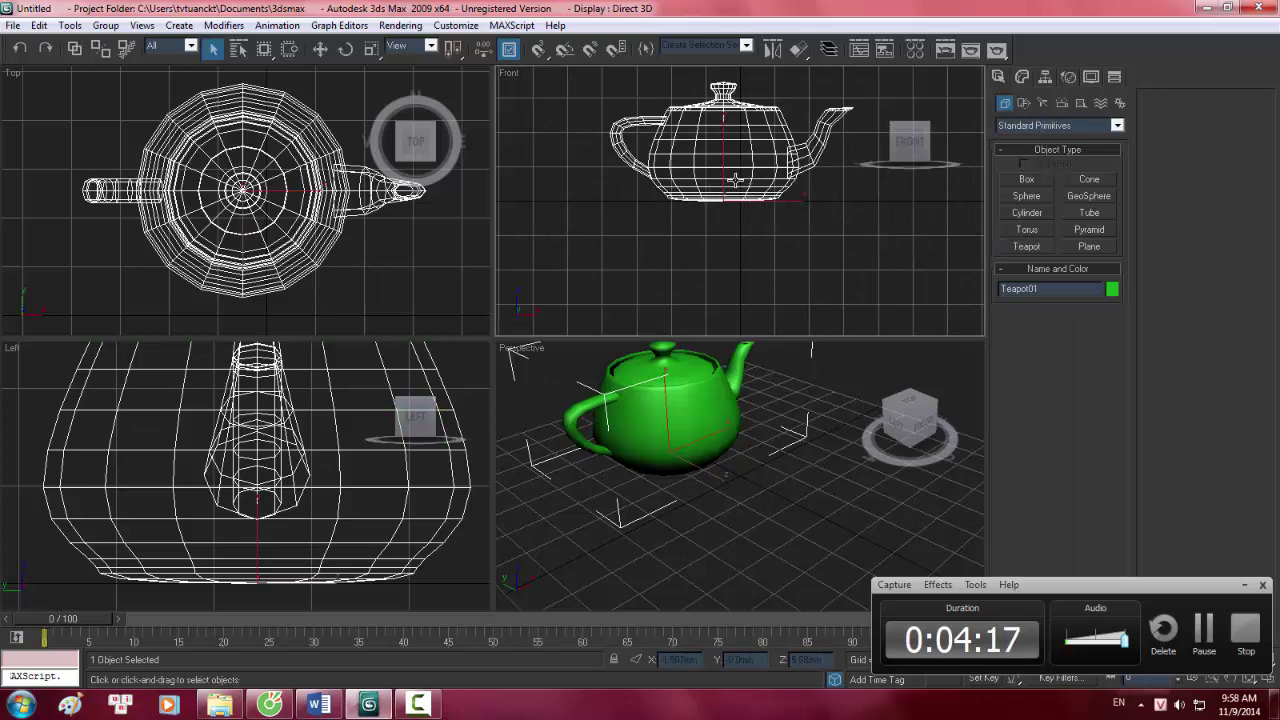
scroll(752, 172, up, 2)
middle_drag(756, 170, 813, 233)
scroll(717, 387, down, 2)
middle_drag(708, 372, 752, 398)
key(ctrl+d)
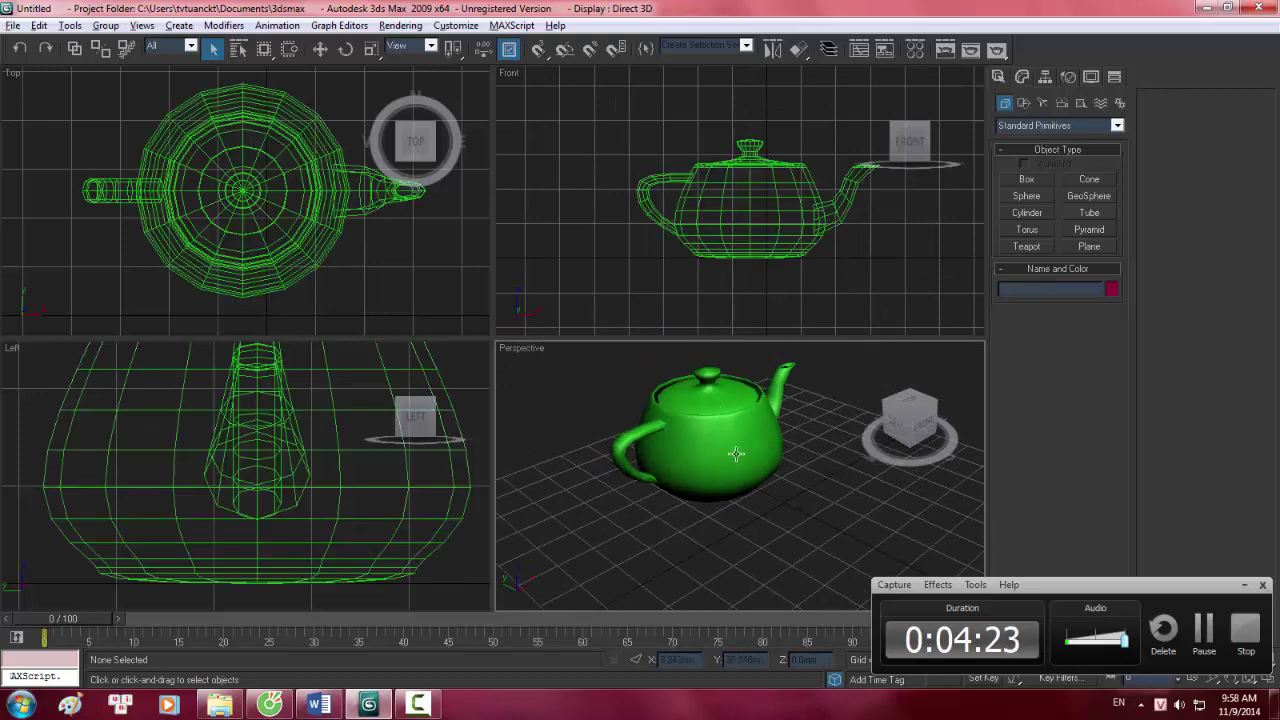
Examine the teapot and its grid from a higher angle and at several distances in the Perspective viewport.
scroll(765, 444, down, 3)
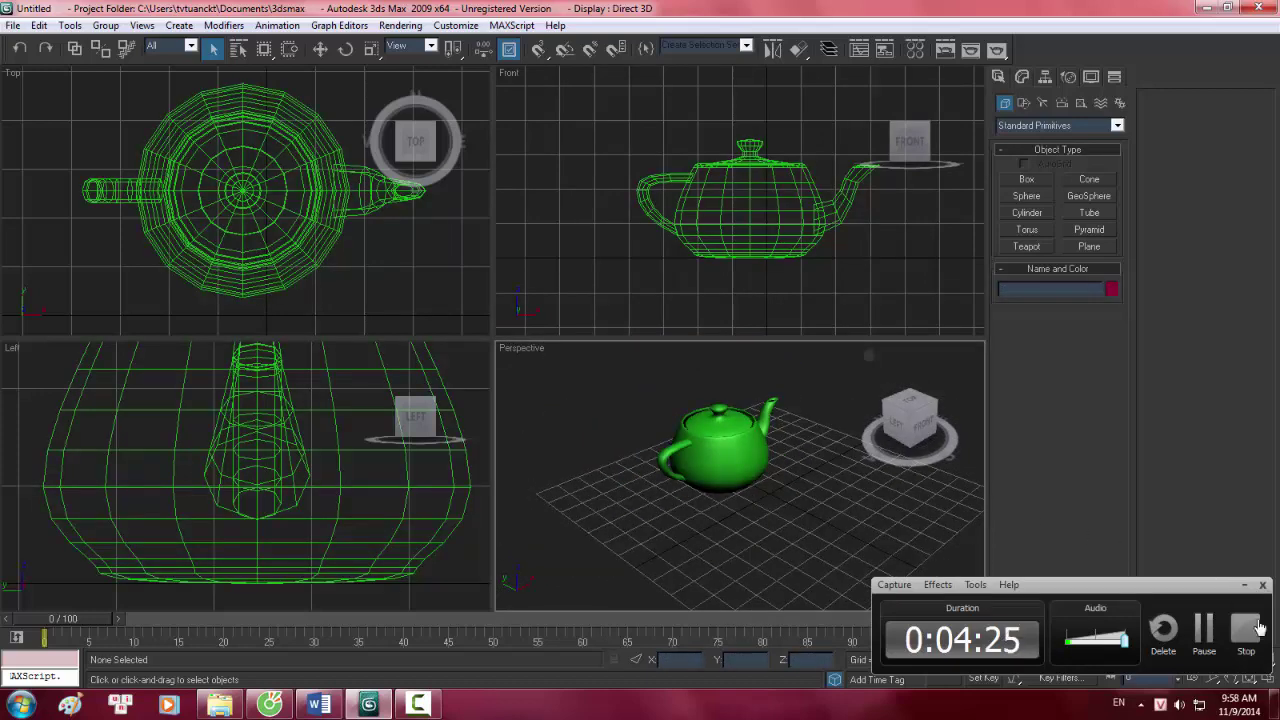
click(1244, 586)
alt+middle_drag(786, 488, 765, 503)
scroll(768, 492, up, 5)
scroll(768, 492, down, 4)
scroll(757, 449, up, 5)
scroll(840, 506, down, 5)
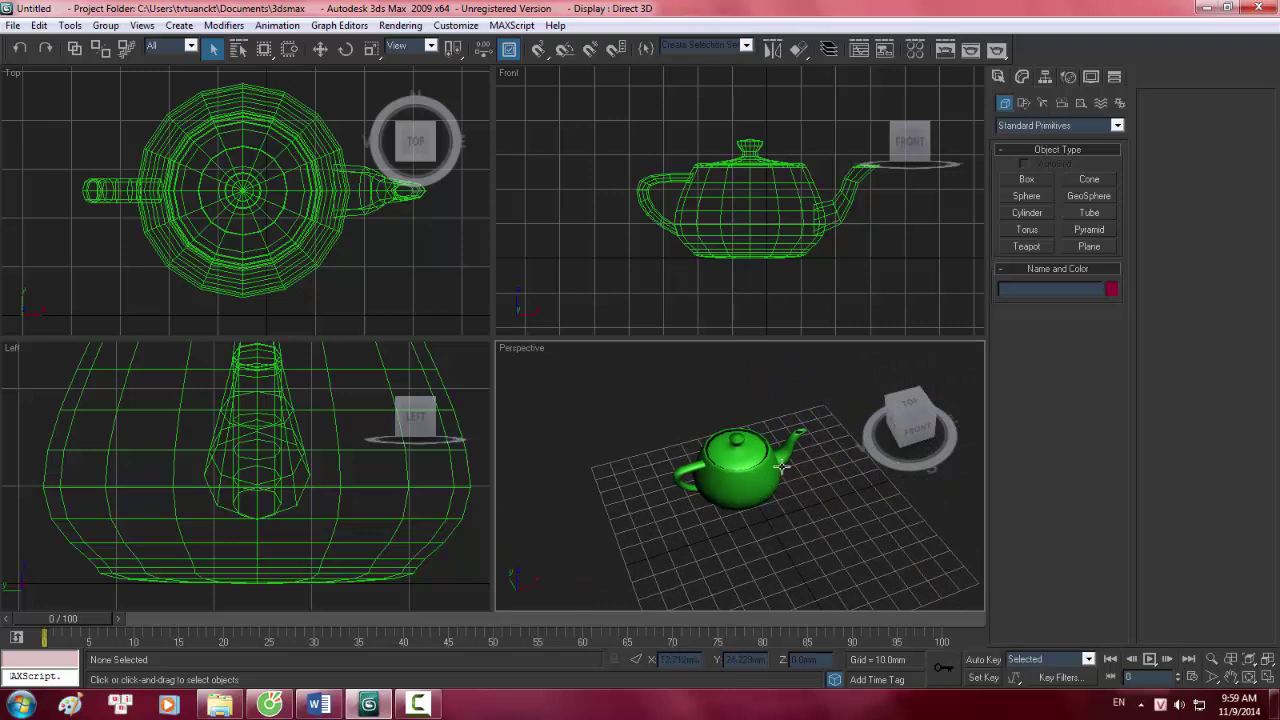
middle_drag(738, 492, 753, 487)
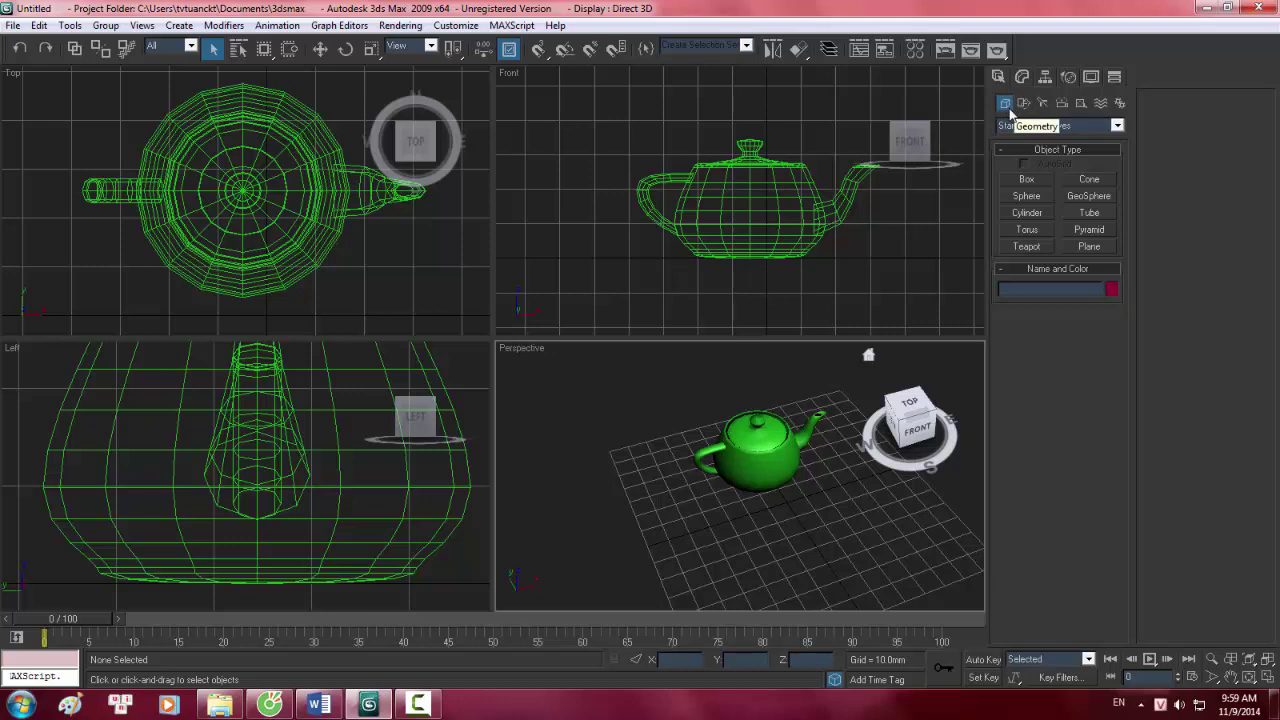
Create a standard primitive box about 12.9 mm long, 12.5 mm wide and 21.5 mm high in front of the teapot.
click(1066, 127)
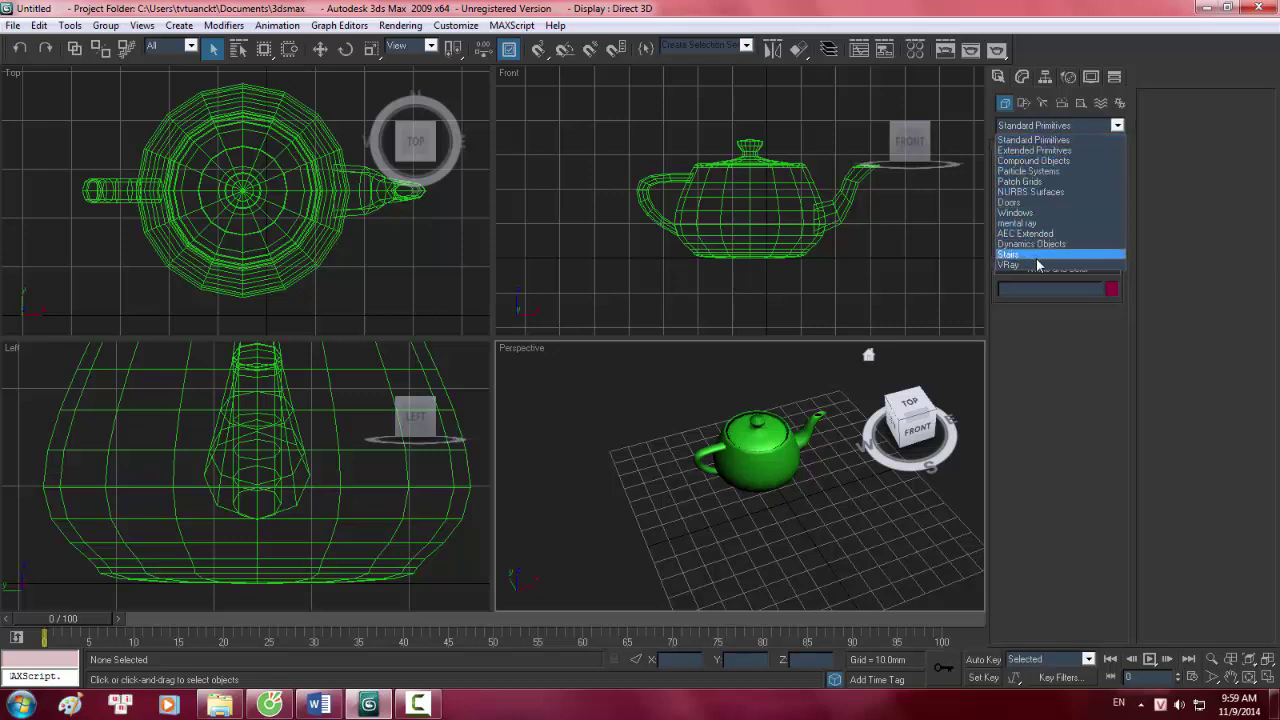
click(1006, 110)
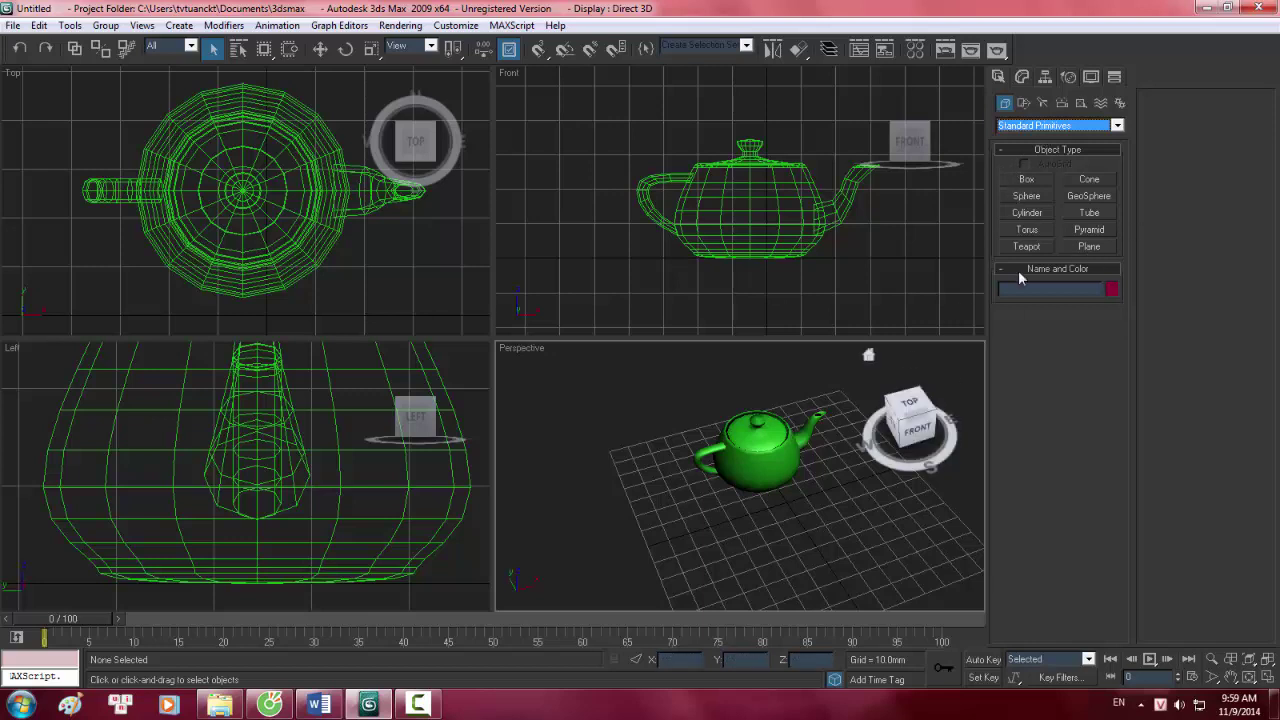
click(1027, 179)
drag(728, 536, 765, 548)
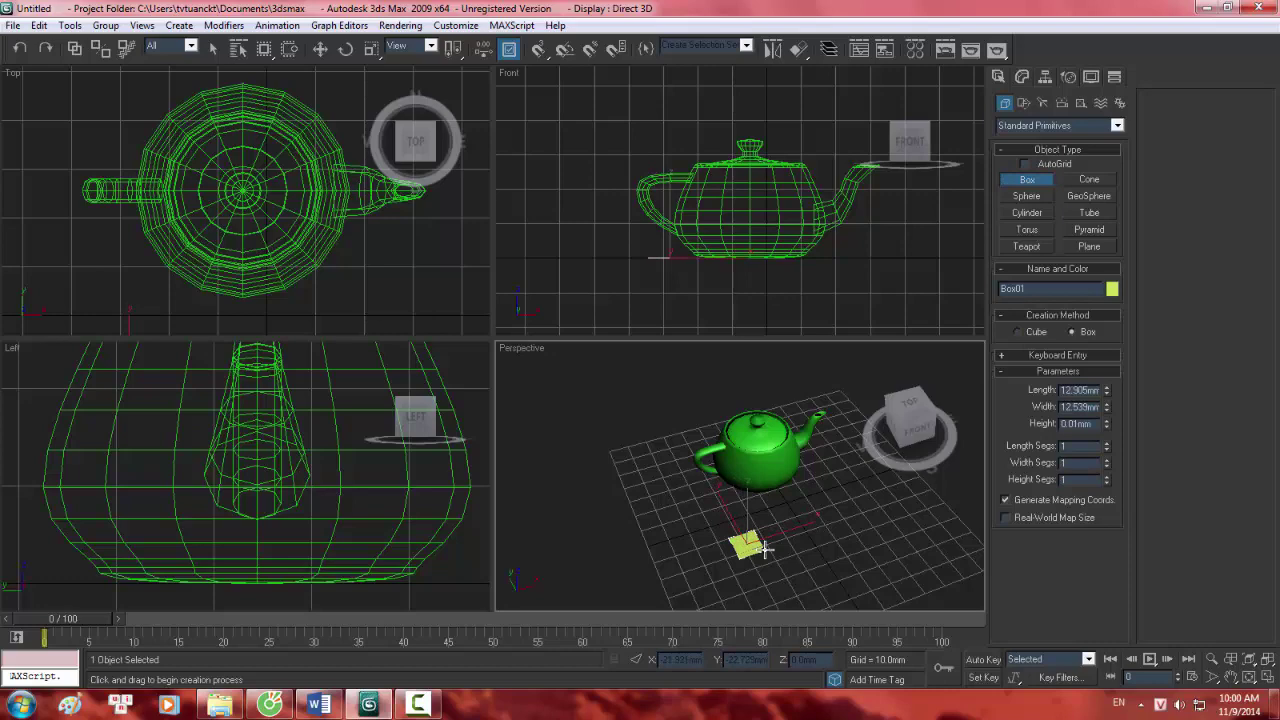
click(760, 502)
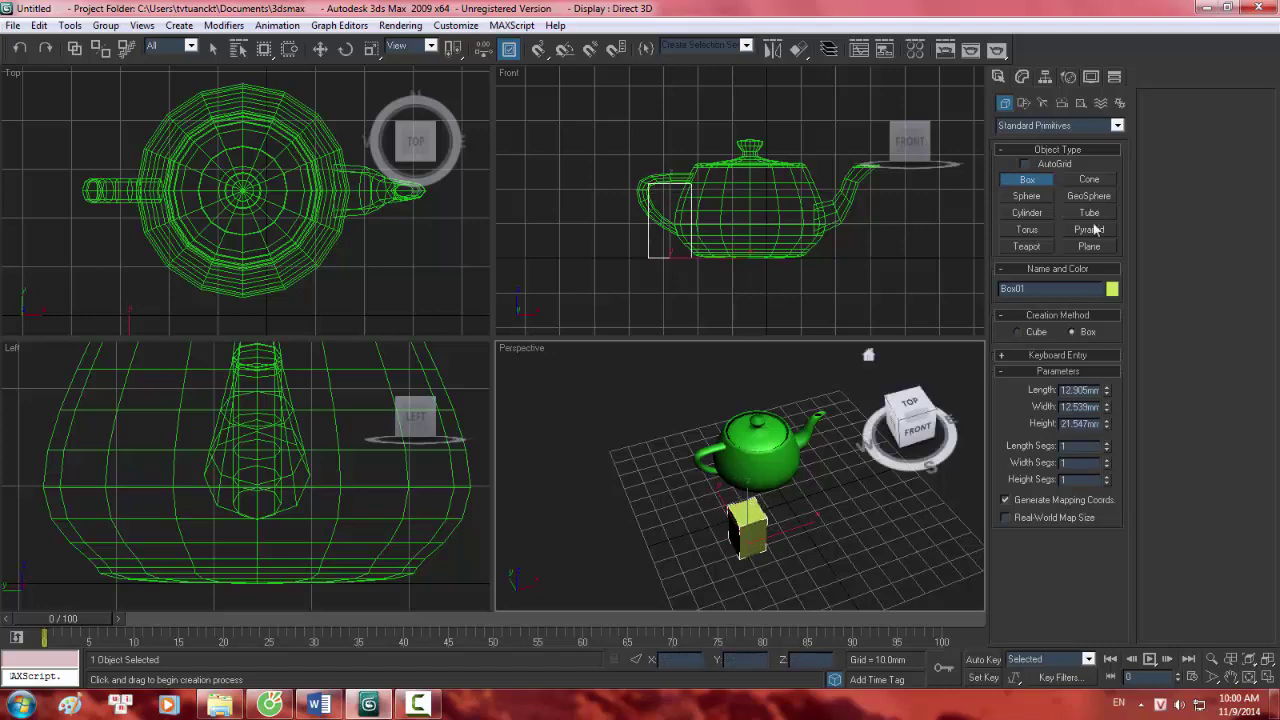
scroll(750, 420, down, 2)
scroll(748, 365, up, 6)
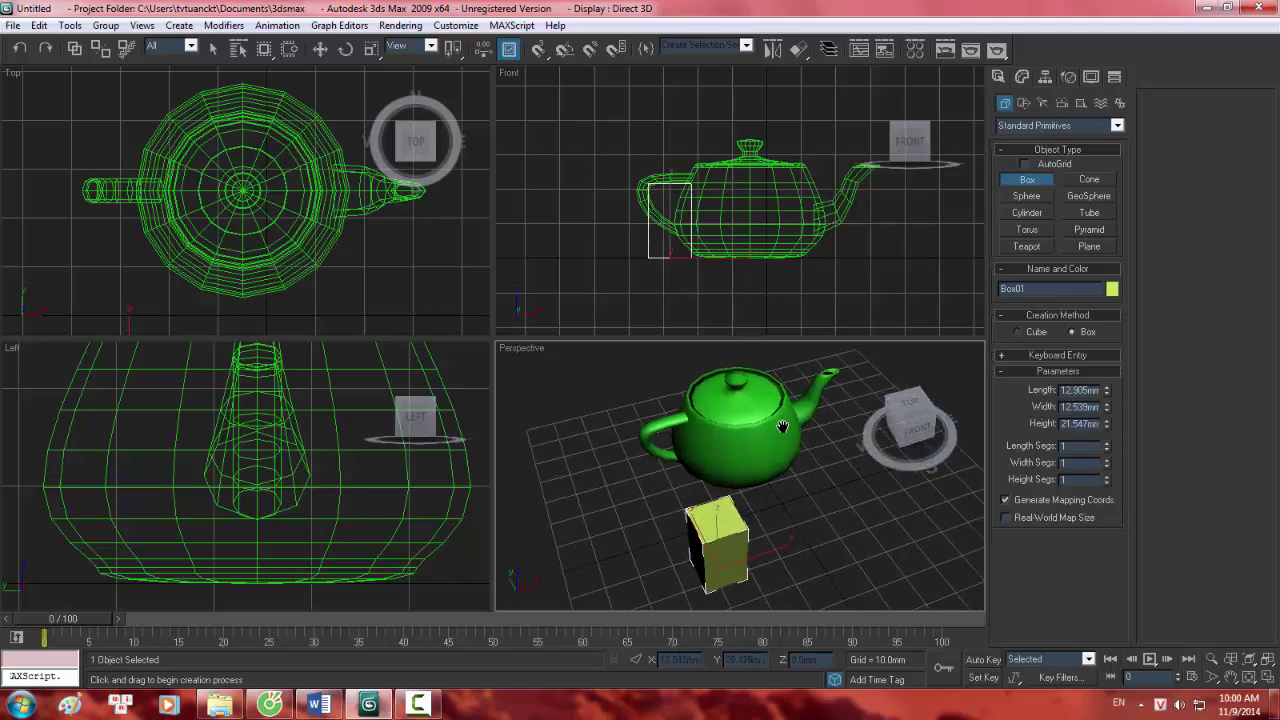
scroll(748, 365, down, 5)
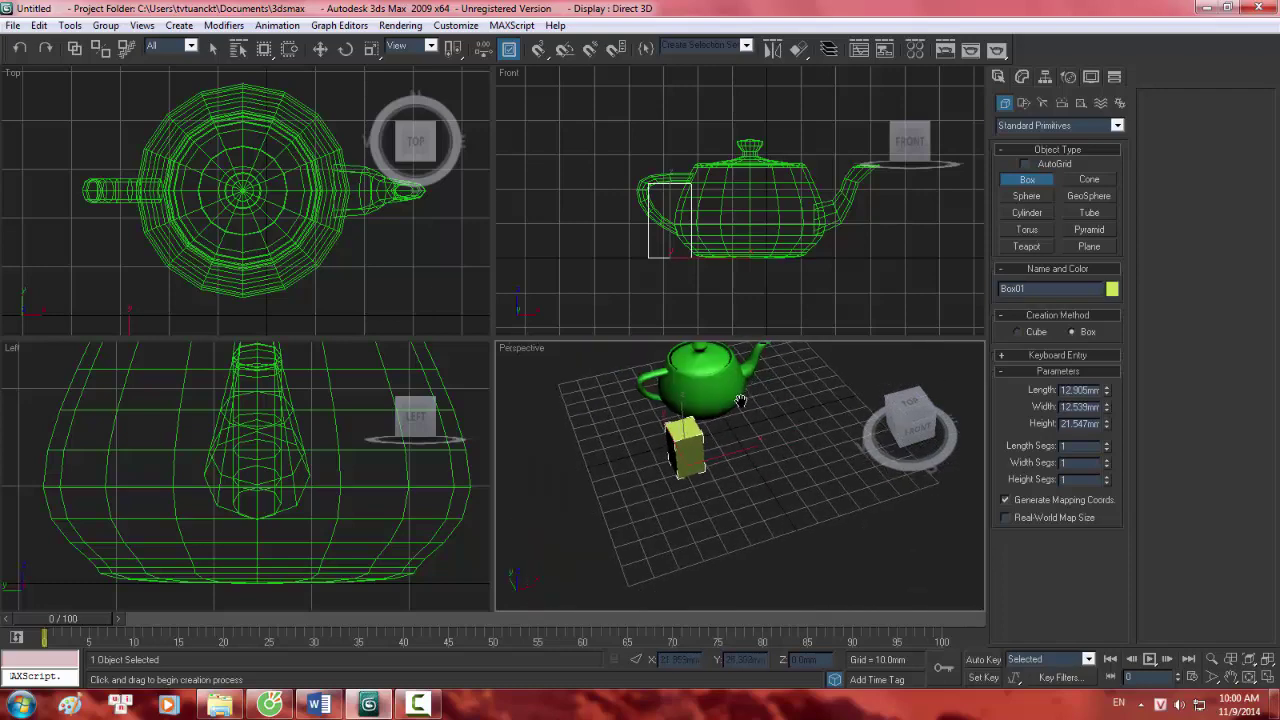
Create a sphere of about 12.4 mm radius beside the teapot and a cylinder about 12.7 mm in radius and 34.3 mm high.
click(1027, 196)
drag(780, 422, 806, 392)
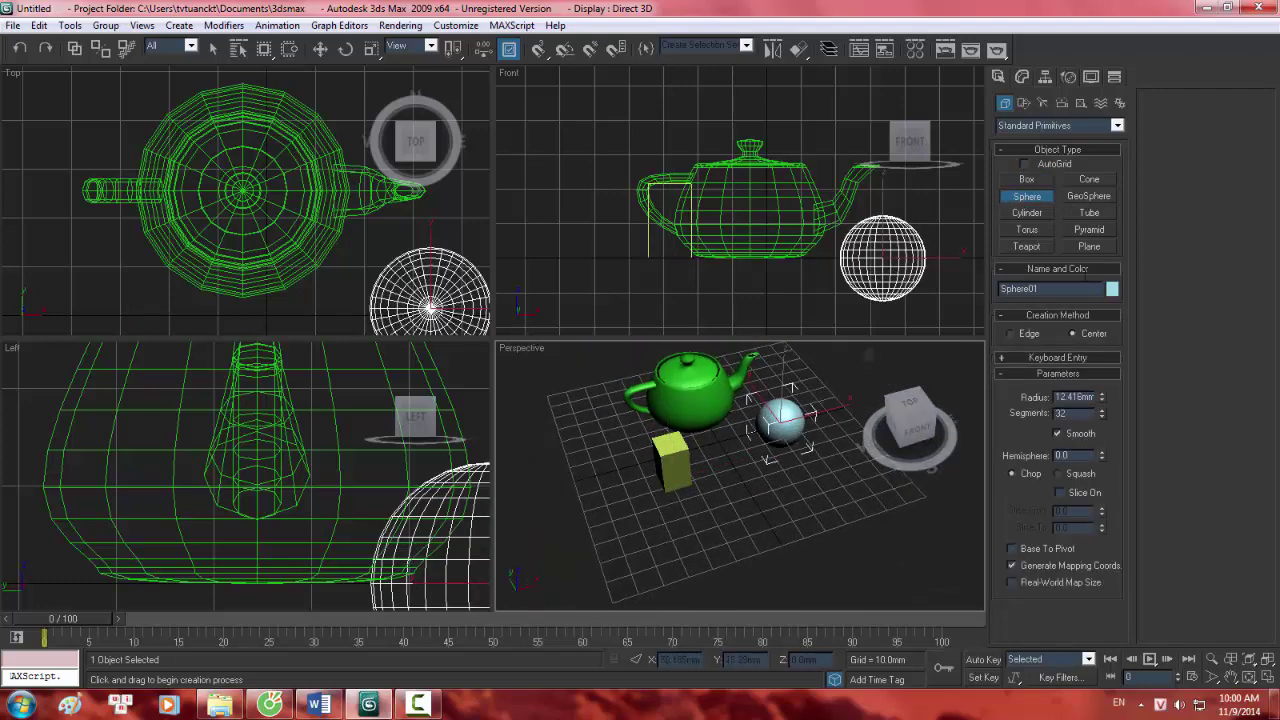
click(1027, 213)
drag(780, 468, 812, 452)
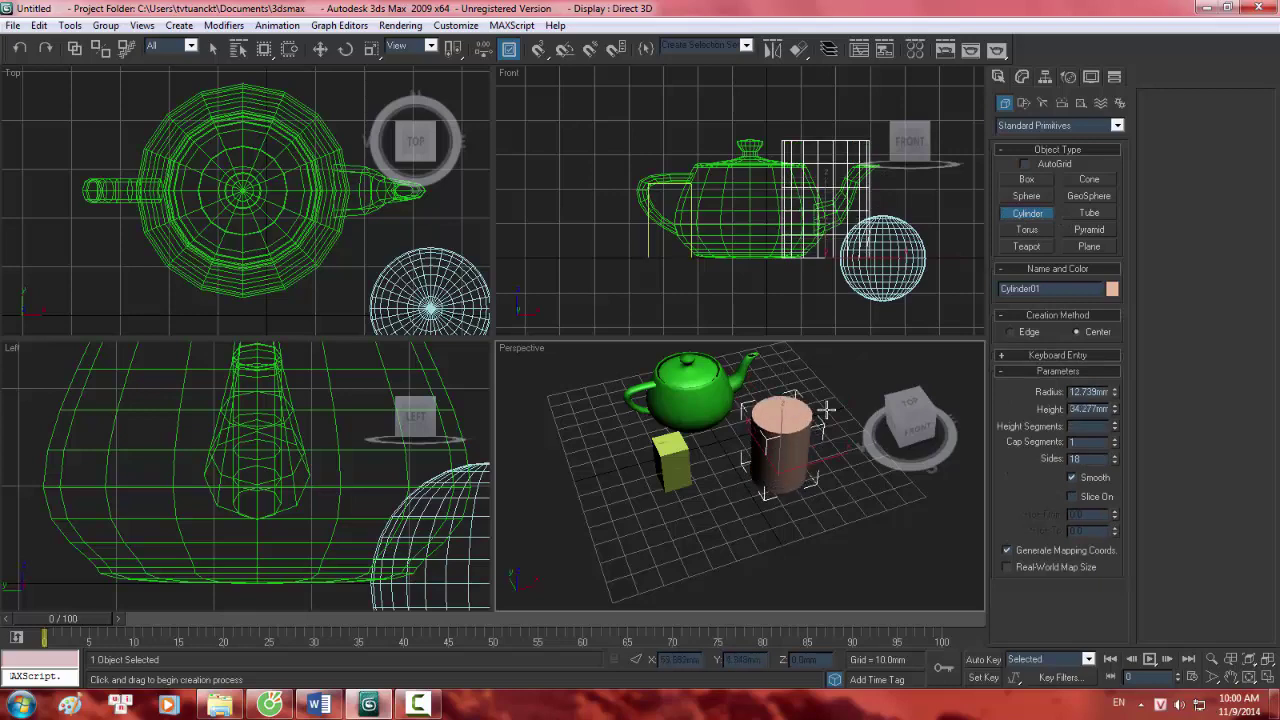
click(826, 409)
Create a cone on the teapot's handle side with radii of about 13.3 and 3.4 mm and a height of about 31 mm.
click(1092, 180)
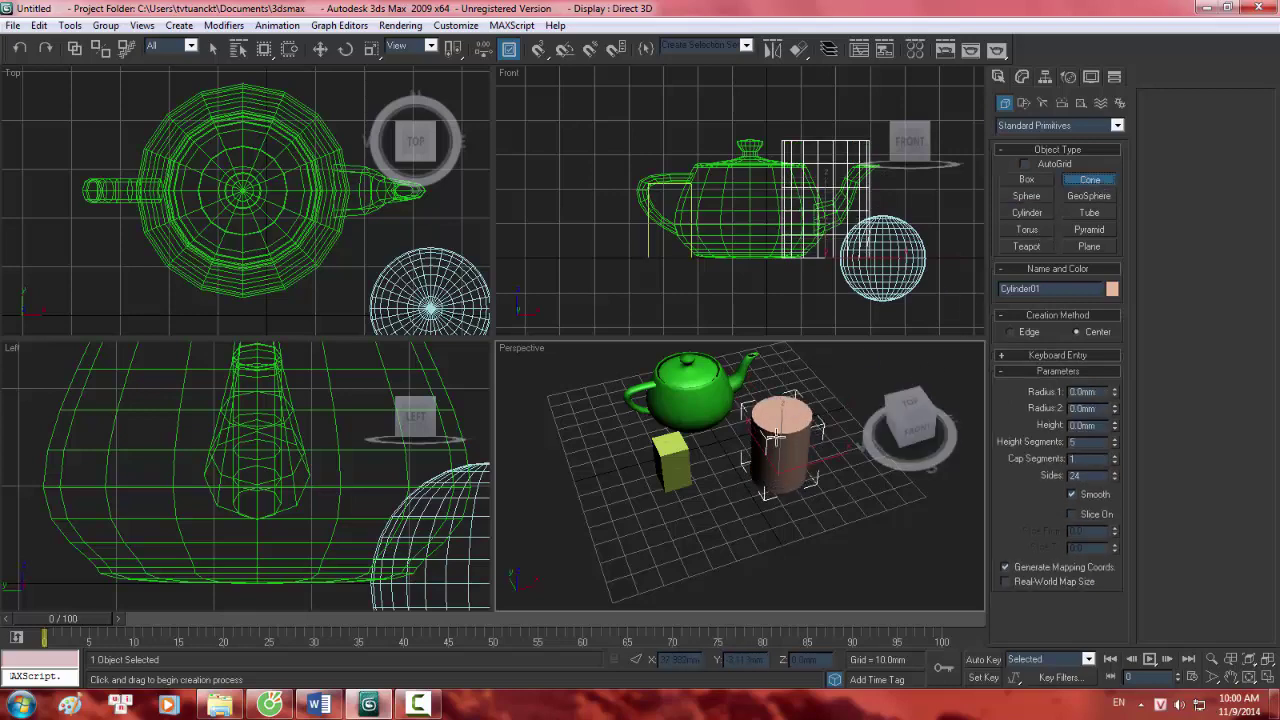
drag(604, 440, 628, 454)
click(622, 388)
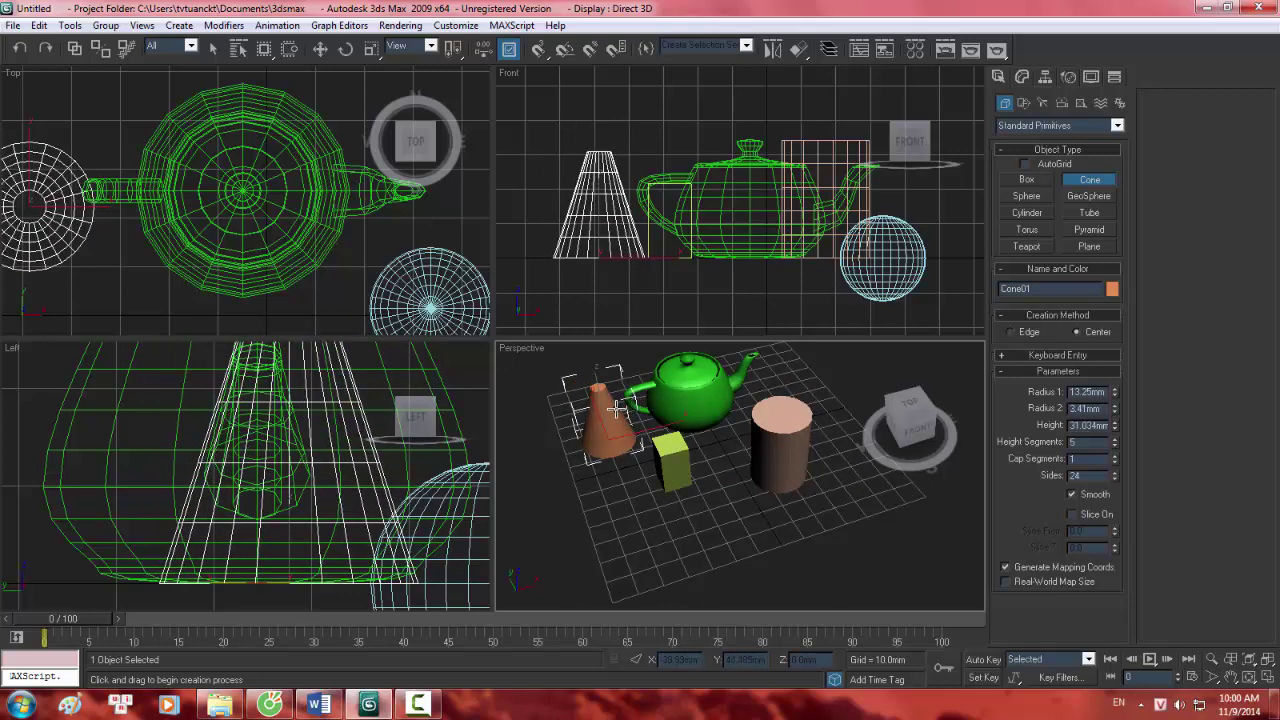
click(617, 410)
scroll(706, 398, up, 5)
scroll(707, 398, down, 5)
middle_drag(707, 398, 738, 424)
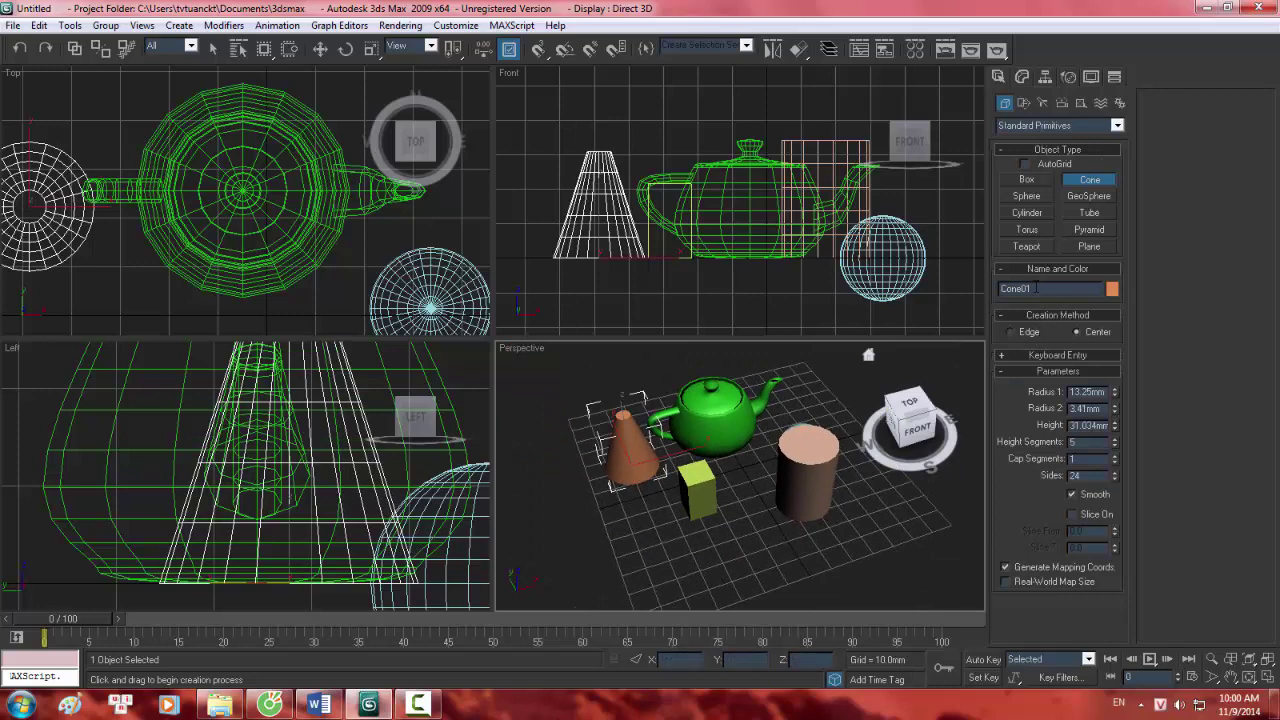
End cone creation, select the teapot and rename it as 21.
drag(1037, 288, 996, 296)
click(827, 370)
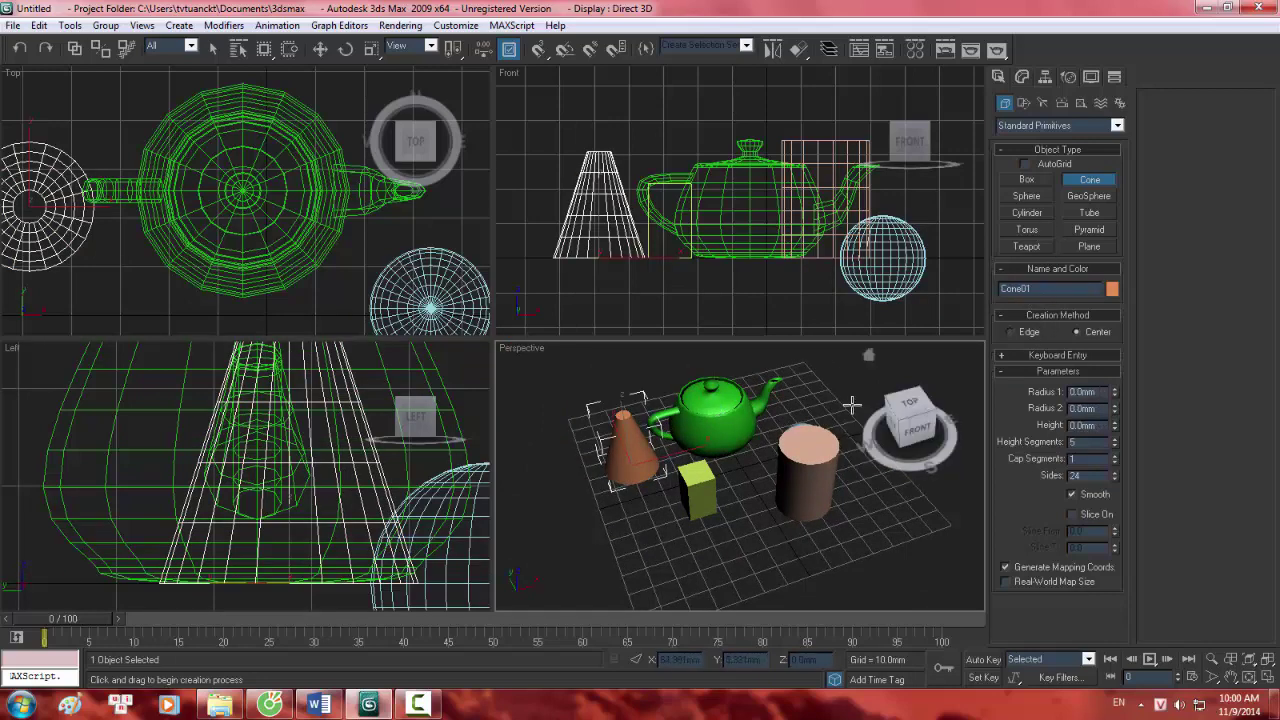
click(808, 443)
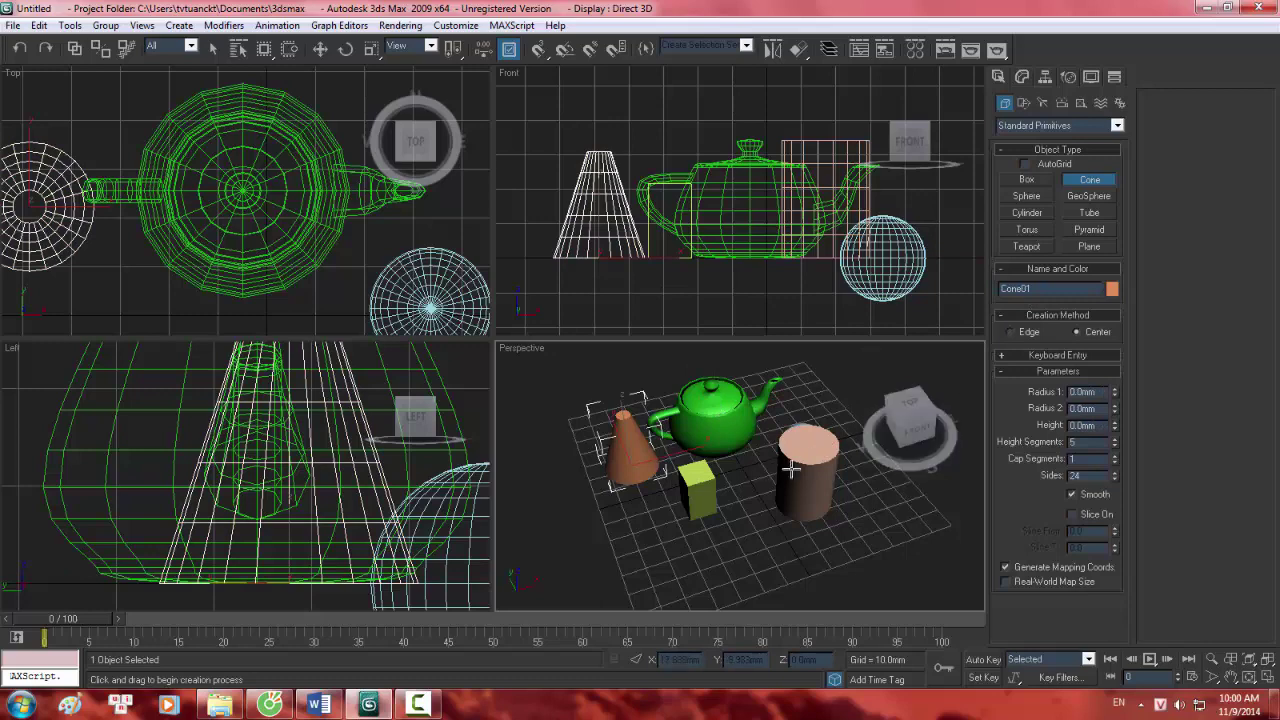
right_click(797, 400)
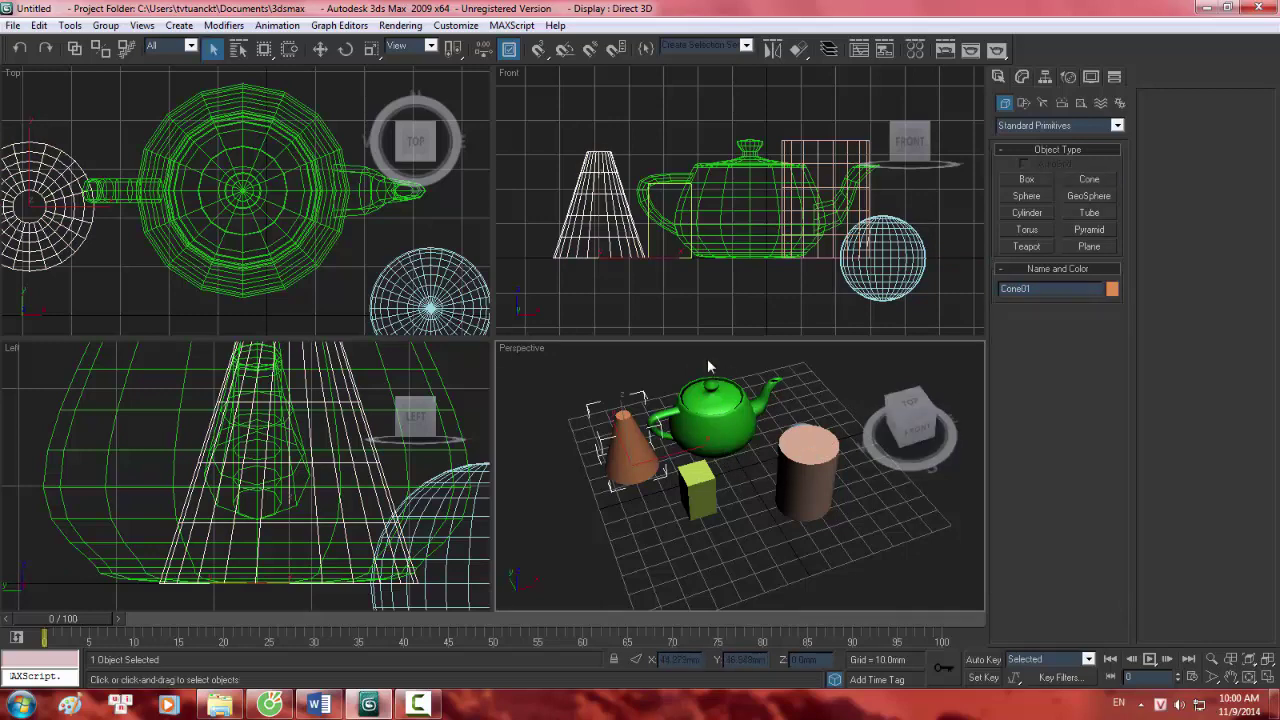
click(716, 410)
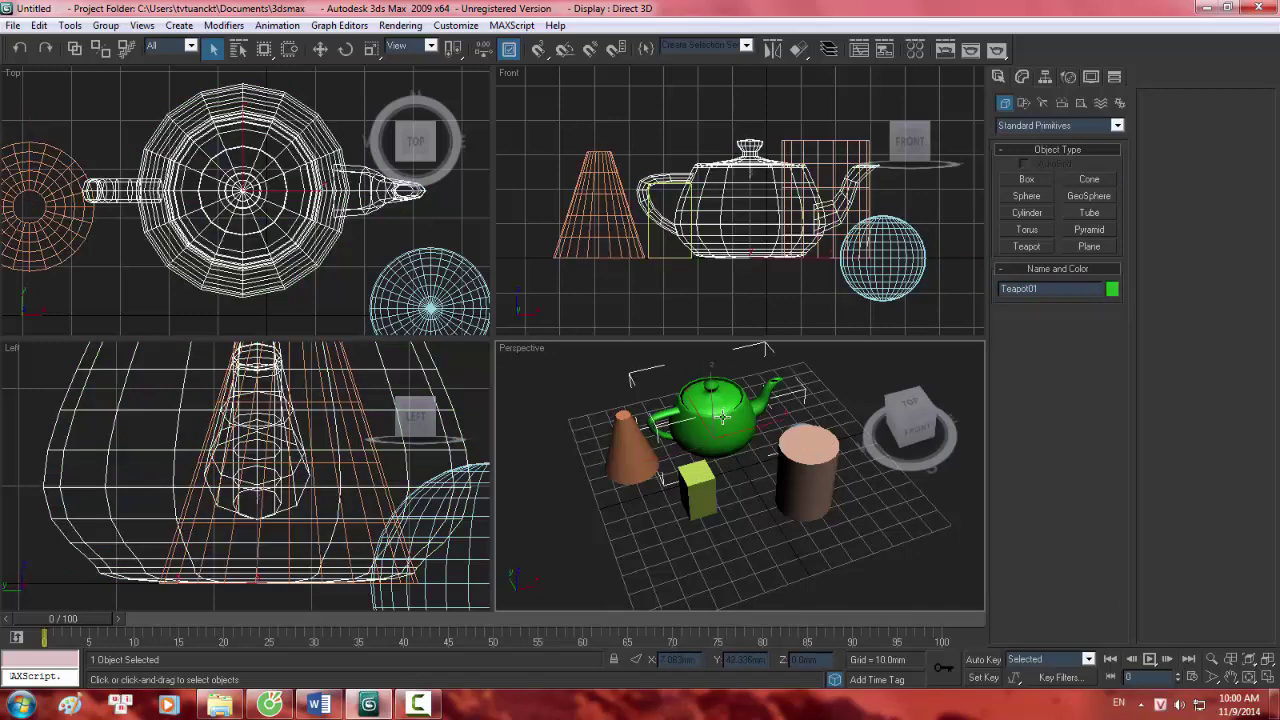
click(1046, 289)
text(21)
Select the cylinder, try a yellow palette colour and a blue custom colour for it, and cancel the colour change.
click(832, 460)
click(915, 428)
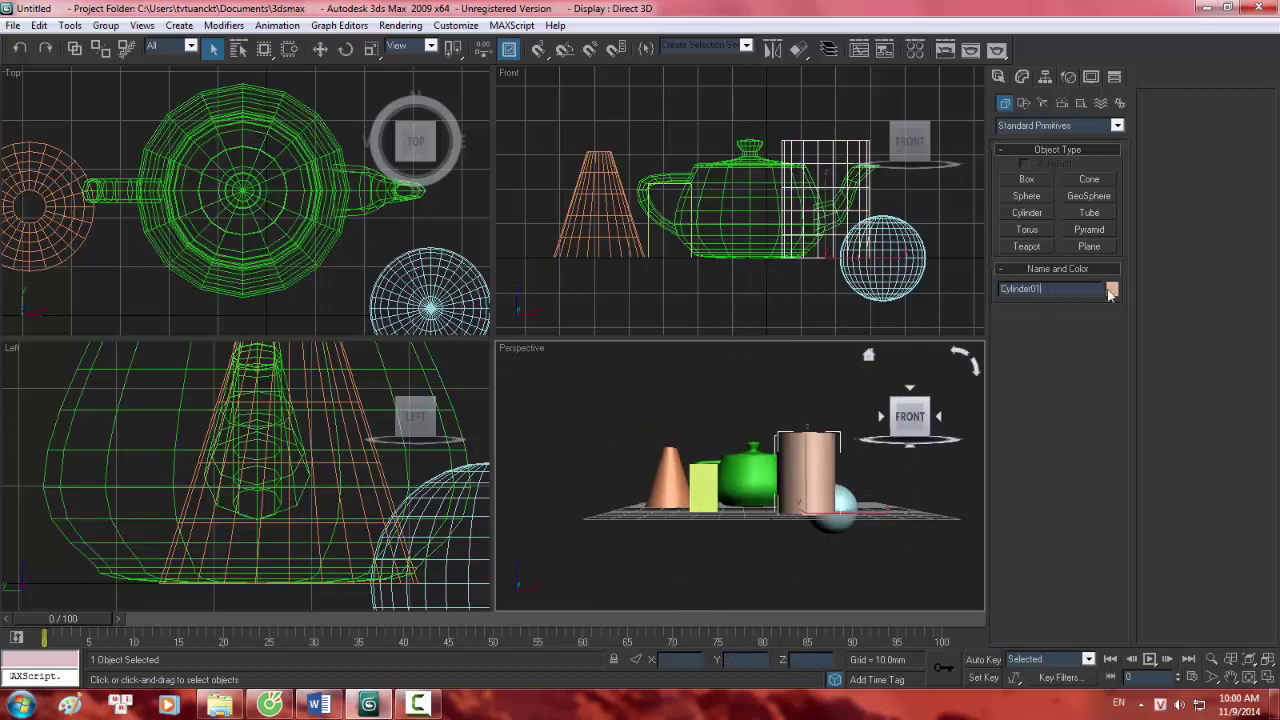
alt+middle_drag(776, 479, 849, 549)
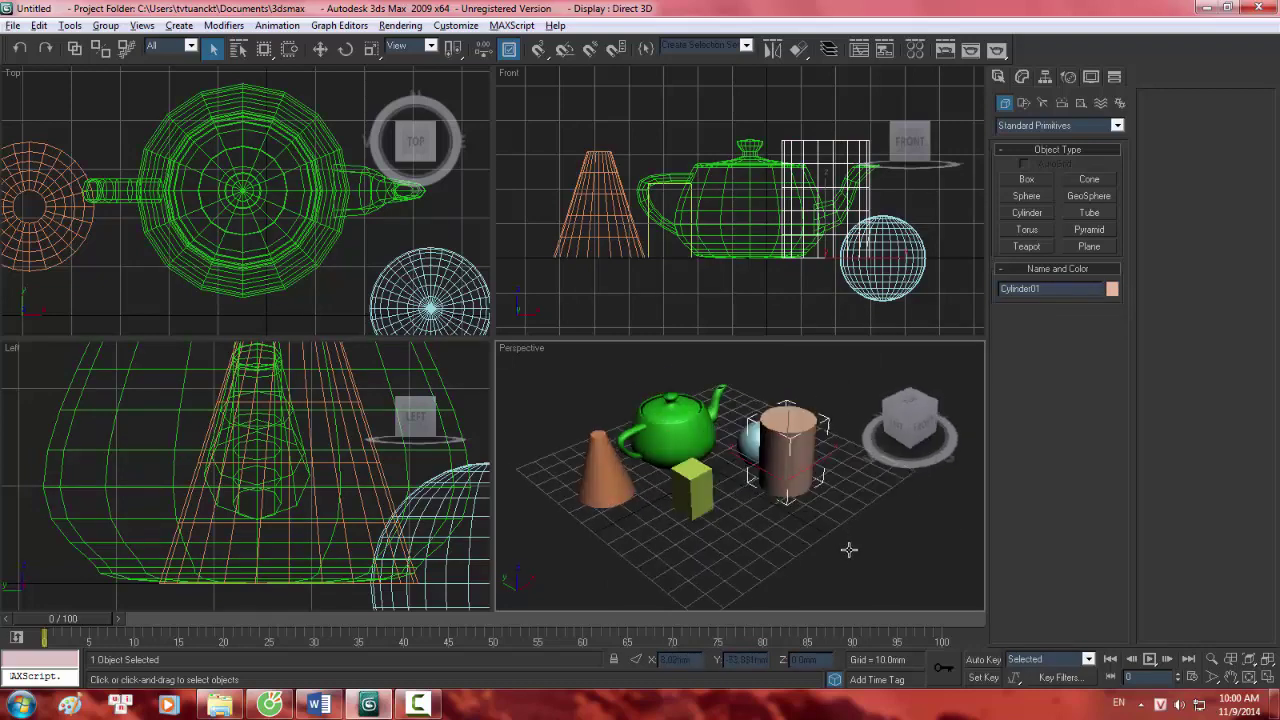
scroll(763, 483, up, 4)
scroll(742, 420, down, 4)
middle_drag(717, 434, 755, 493)
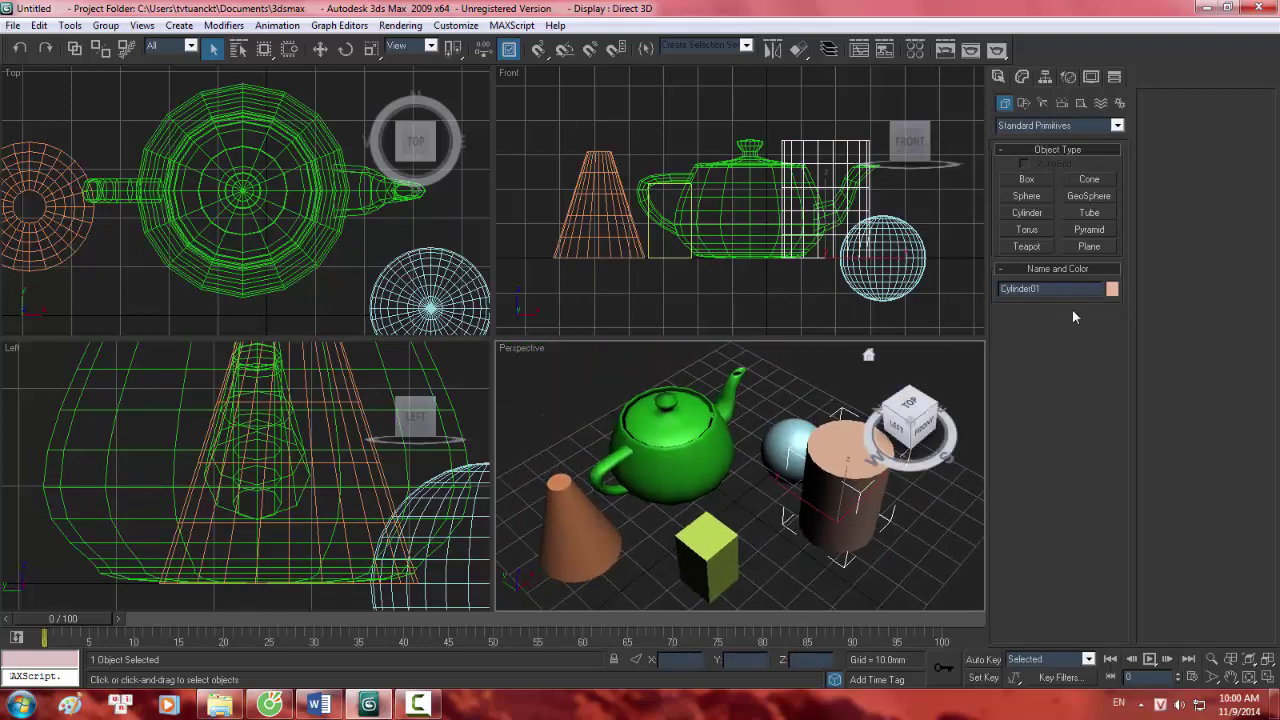
click(1113, 289)
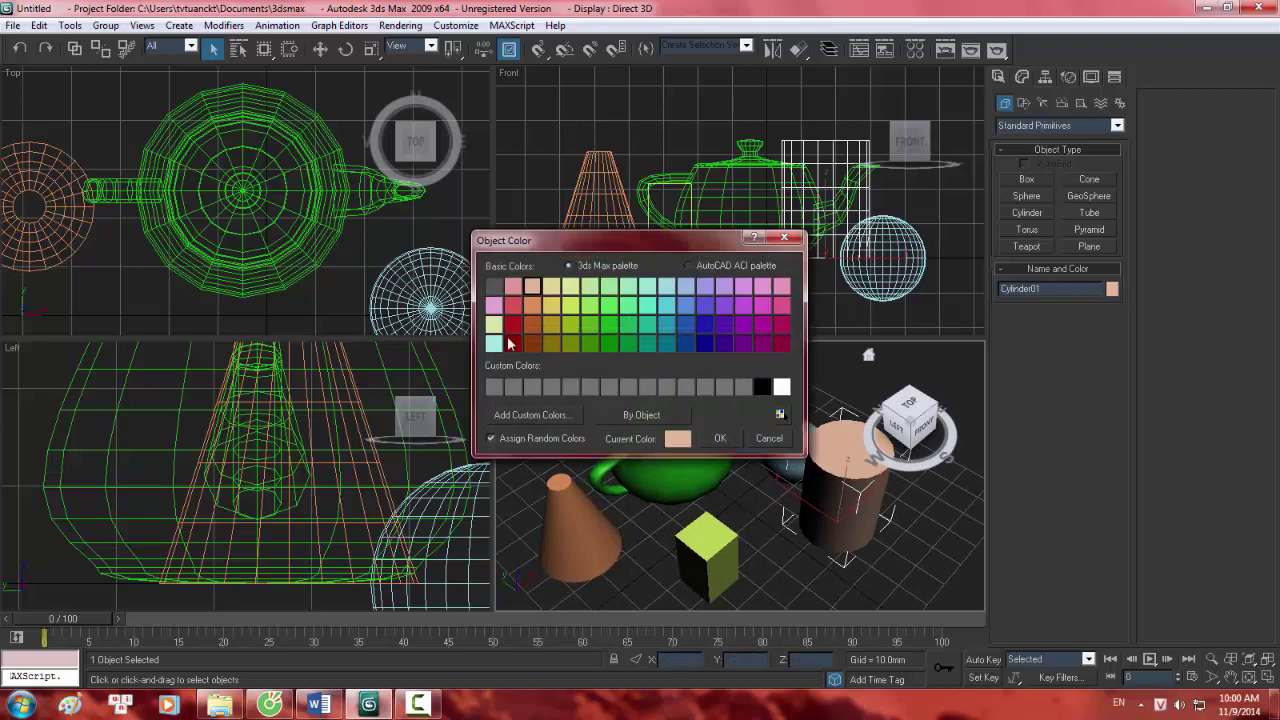
click(549, 307)
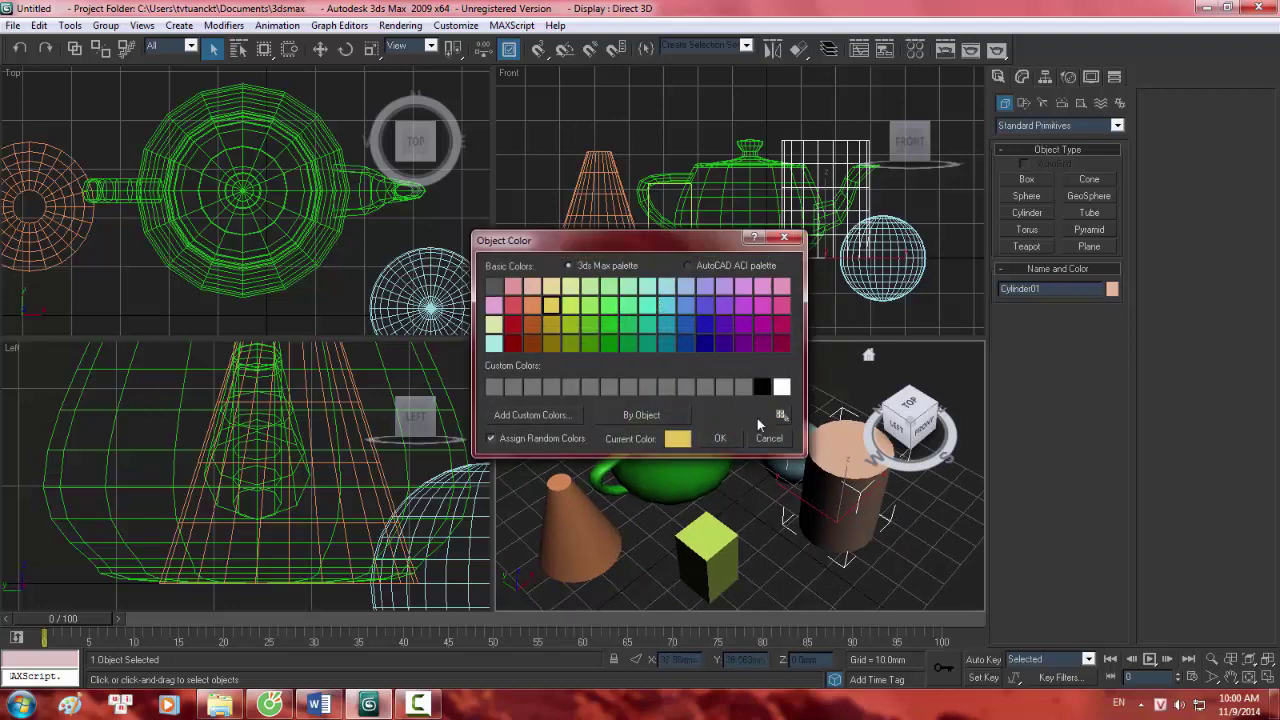
click(530, 415)
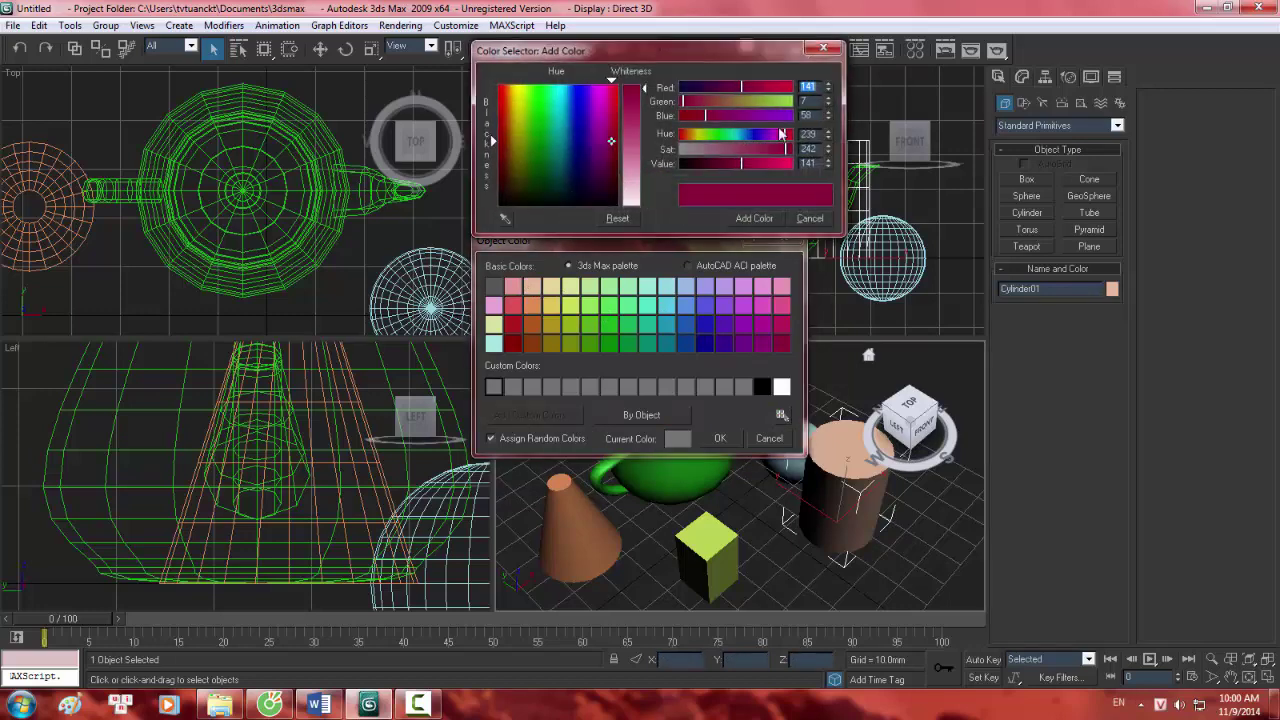
drag(596, 127, 580, 90)
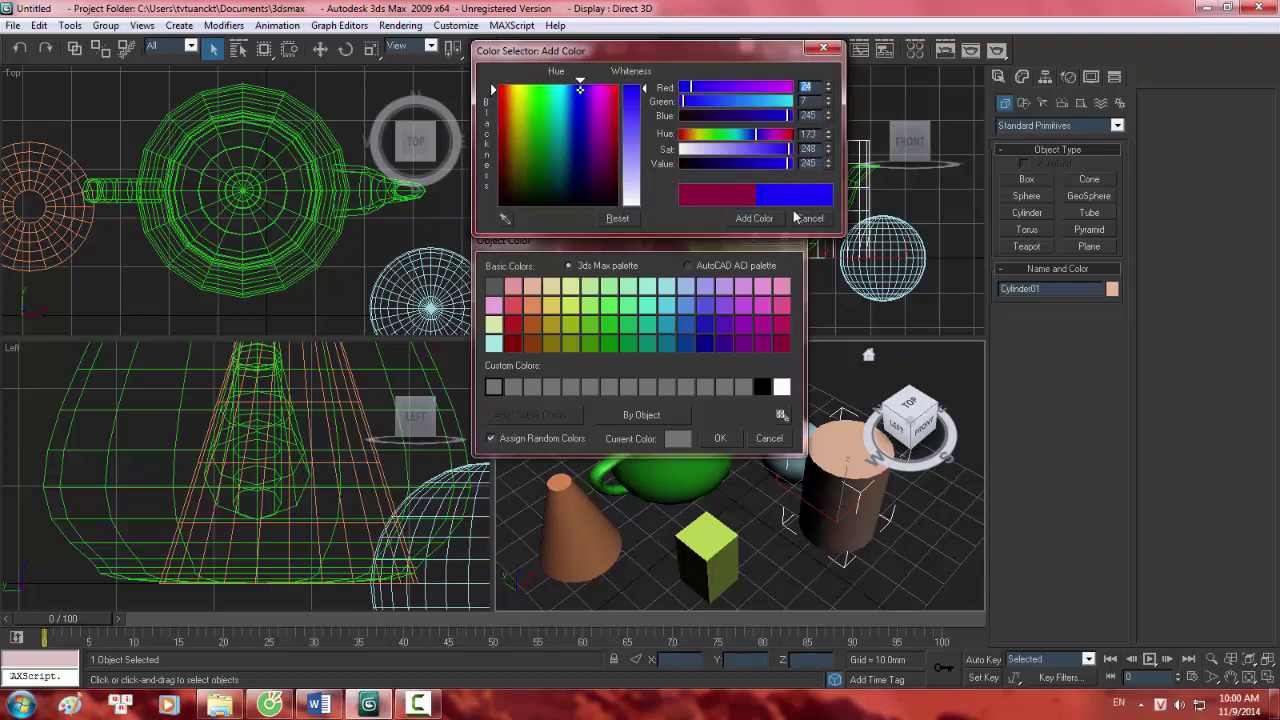
click(811, 219)
click(771, 439)
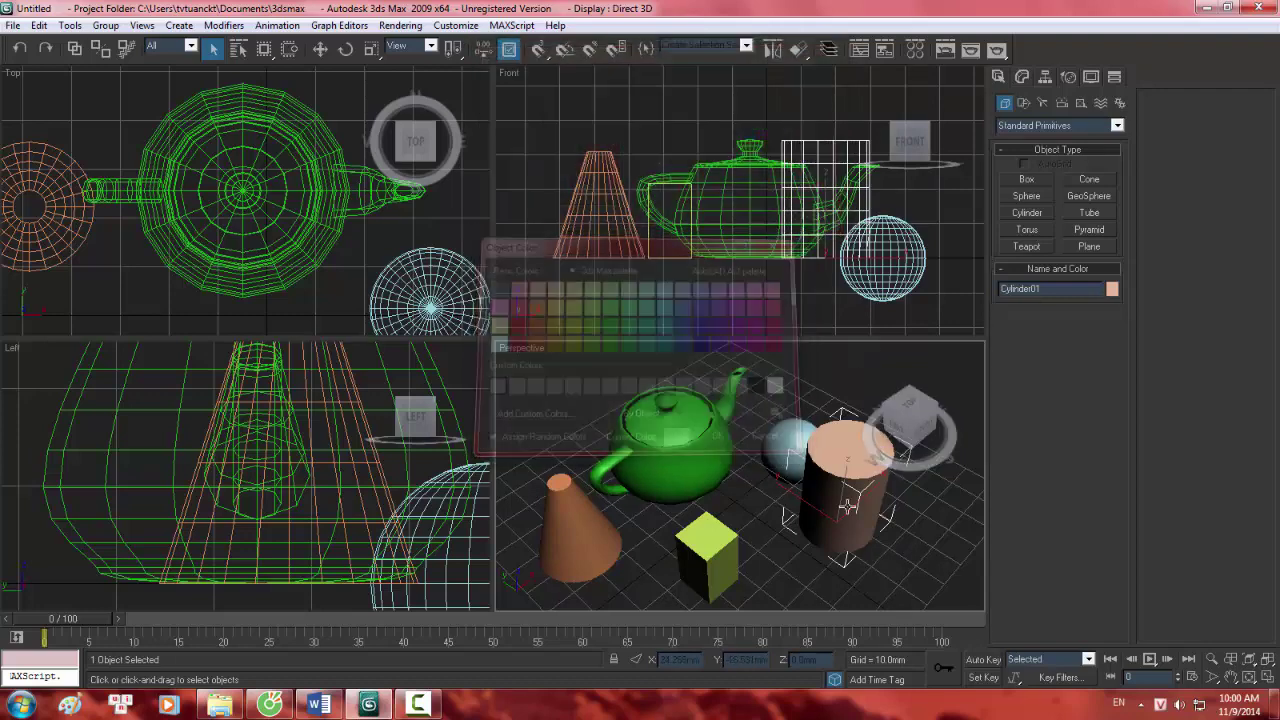
Deselect the cylinder, view the primitives from another angle and select the teapot to check its name.
click(782, 462)
scroll(785, 468, up, 3)
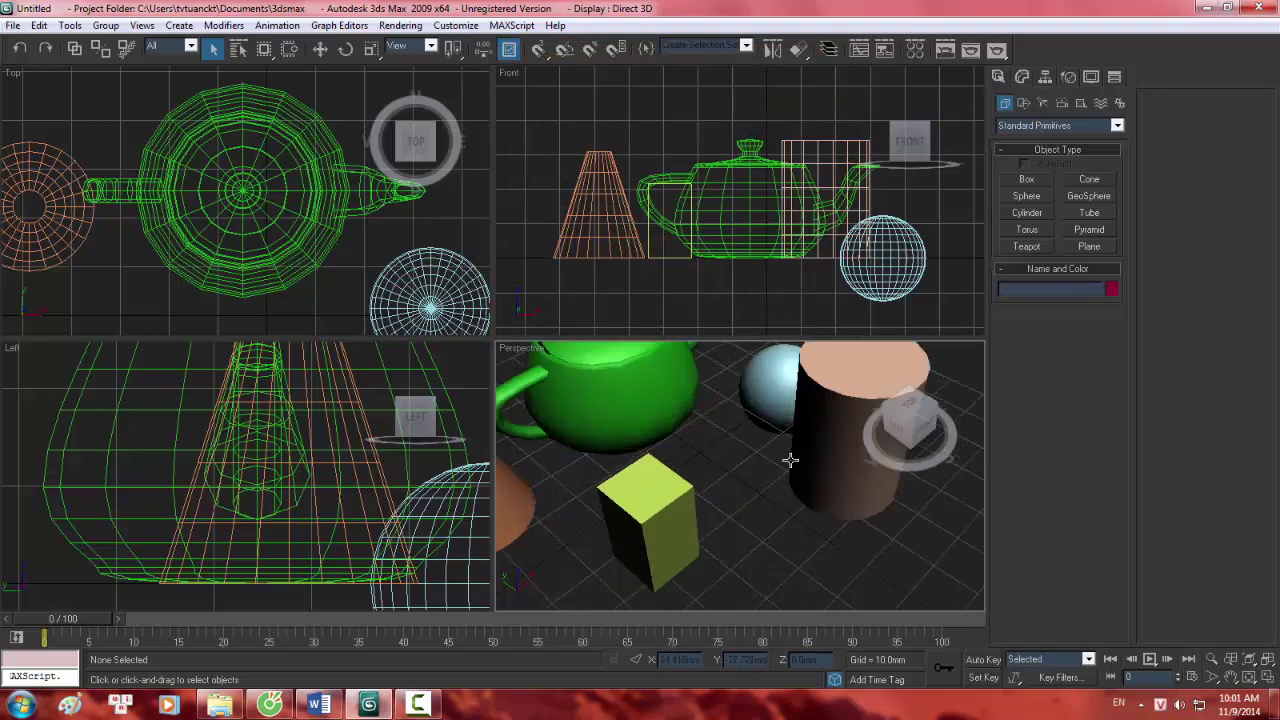
alt+middle_drag(755, 472, 777, 440)
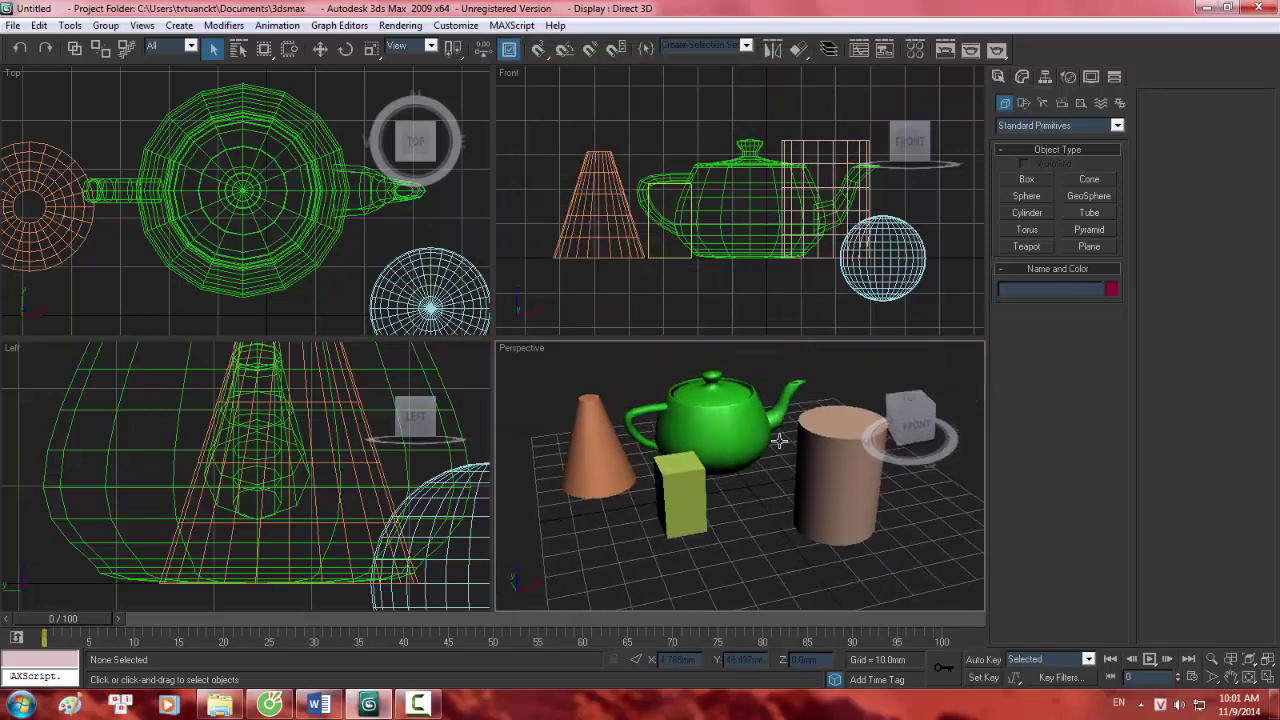
click(735, 420)
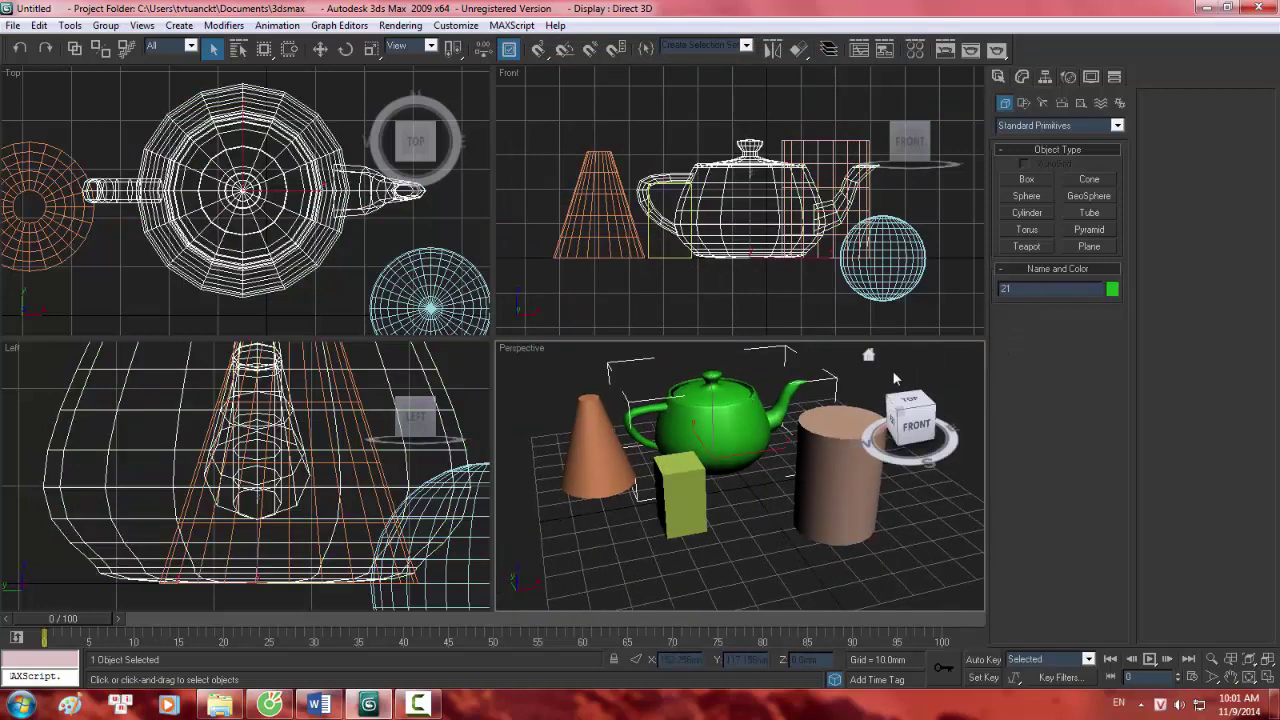
click(866, 443)
Look at the spline shape types, select the cylinder and open its base parameters for modification.
click(1022, 105)
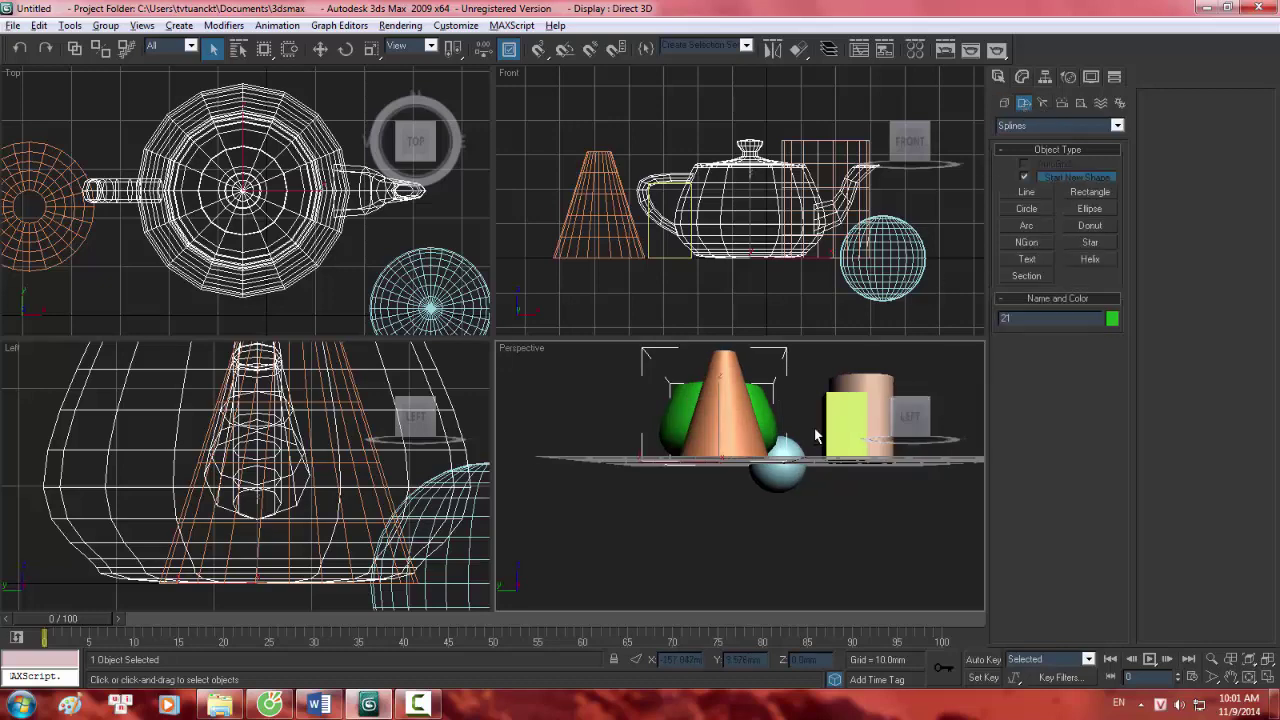
alt+middle_drag(817, 434, 850, 480)
click(850, 490)
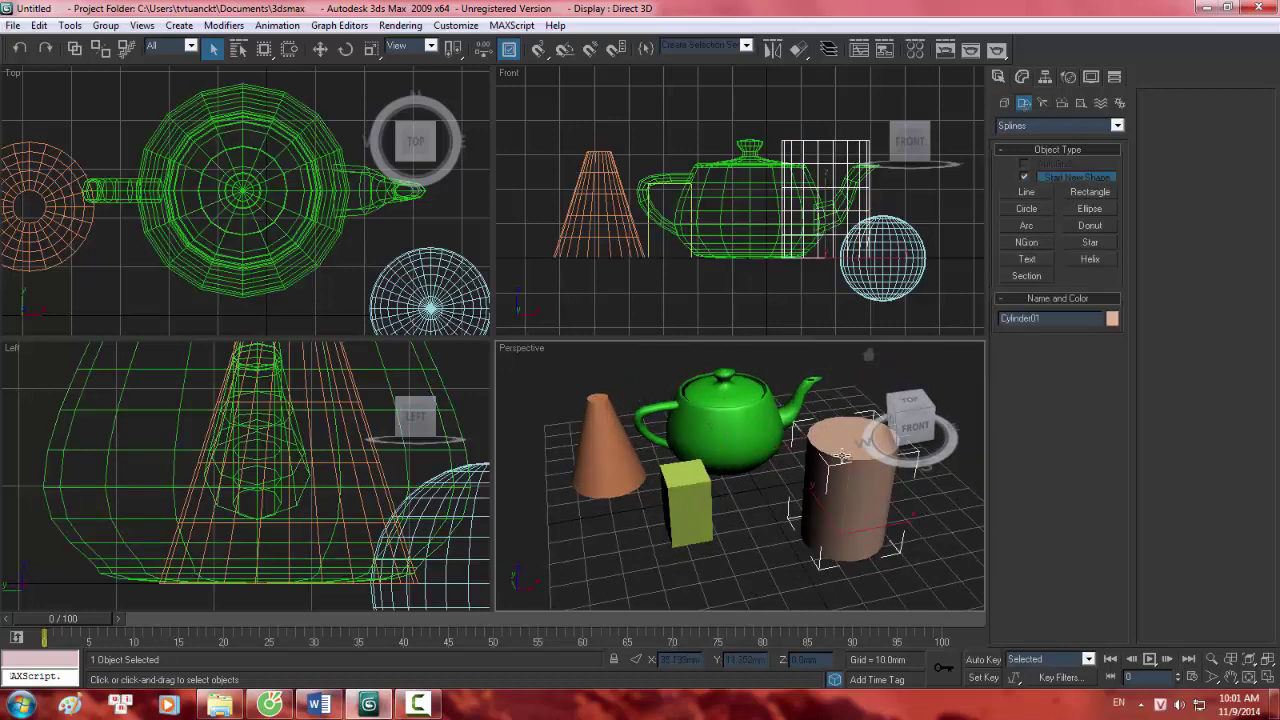
click(1005, 103)
click(1023, 78)
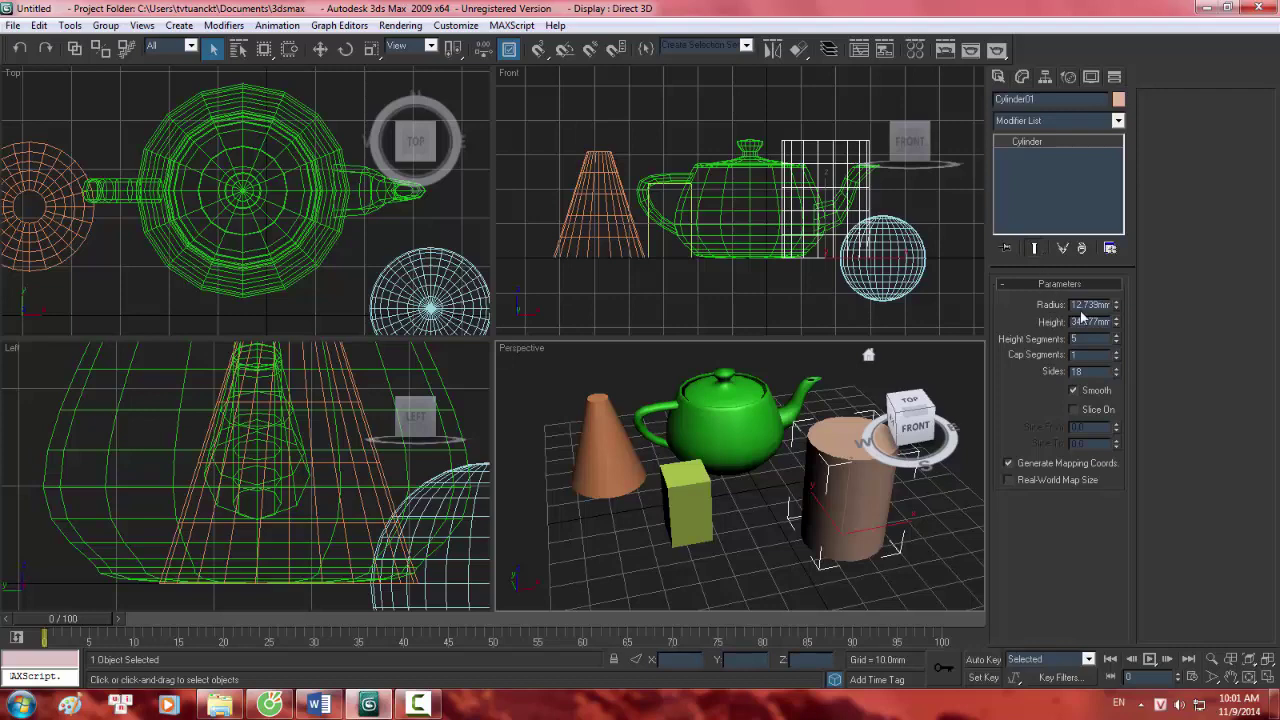
Select the box and display the objects with edged faces in the Perspective view.
scroll(731, 486, up, 5)
middle_drag(706, 490, 925, 441)
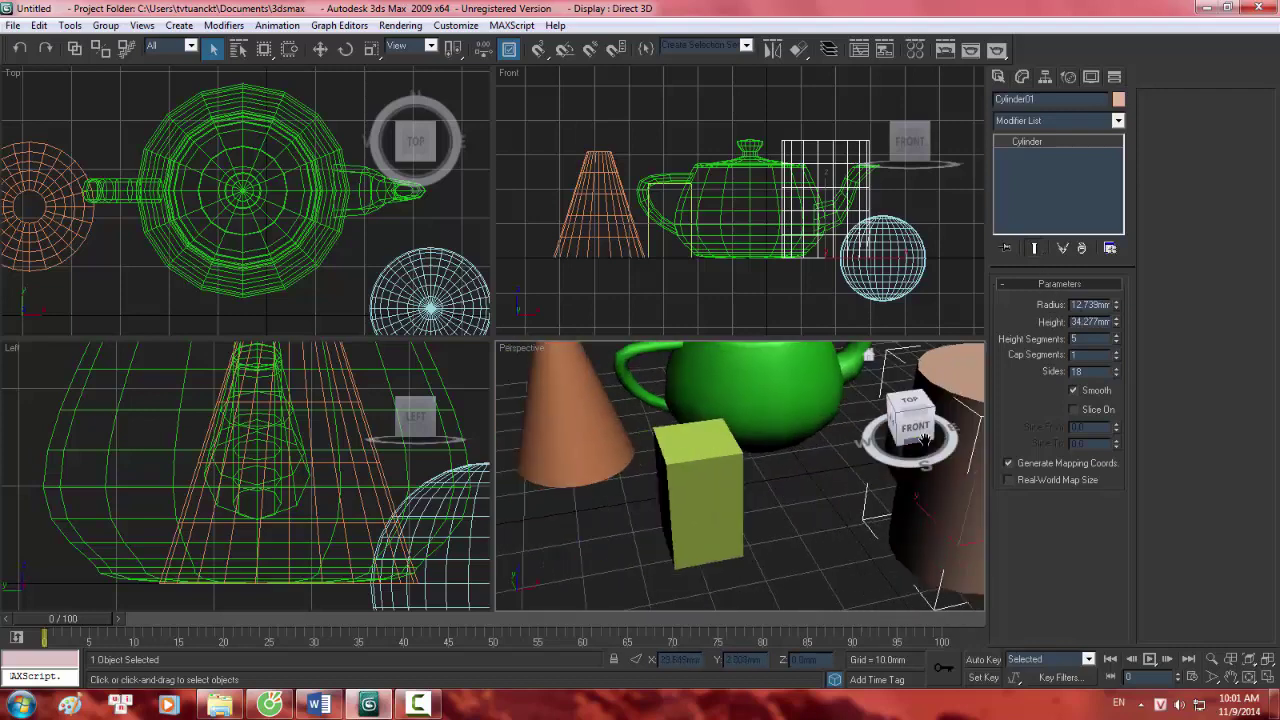
scroll(925, 440, down, 1)
click(746, 468)
scroll(780, 470, up, 2)
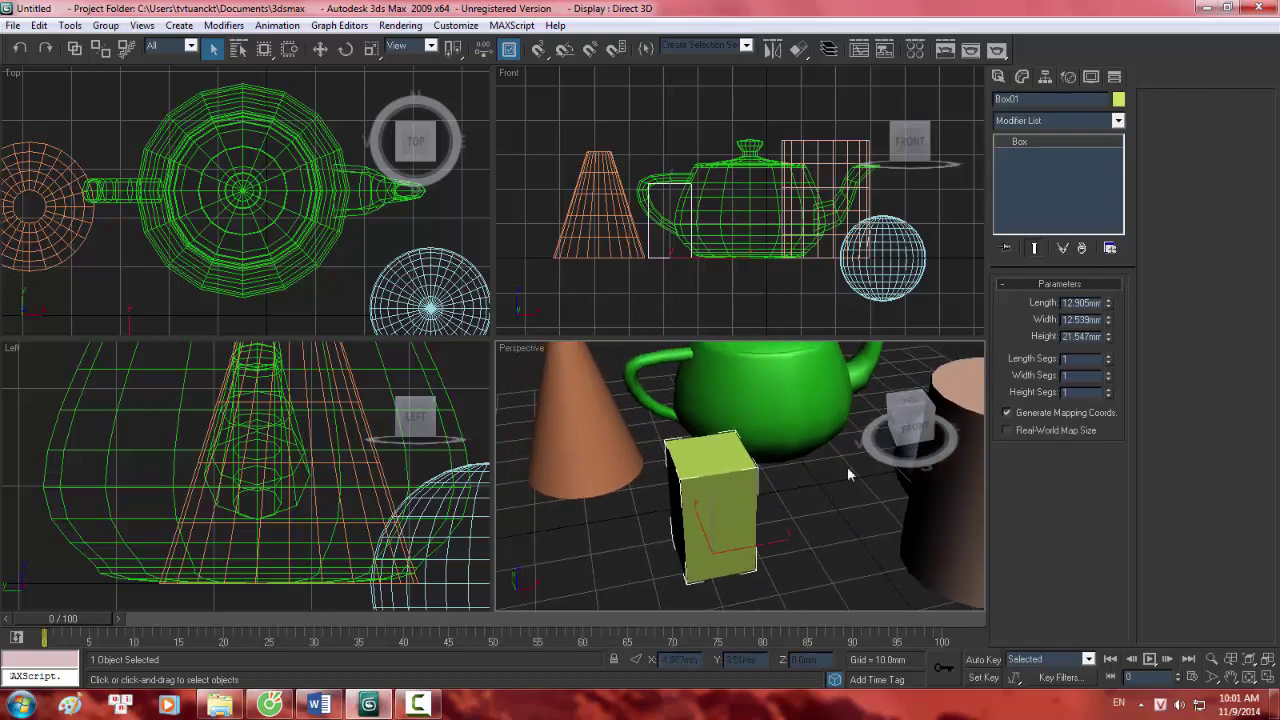
key(F4)
middle_drag(928, 391, 811, 382)
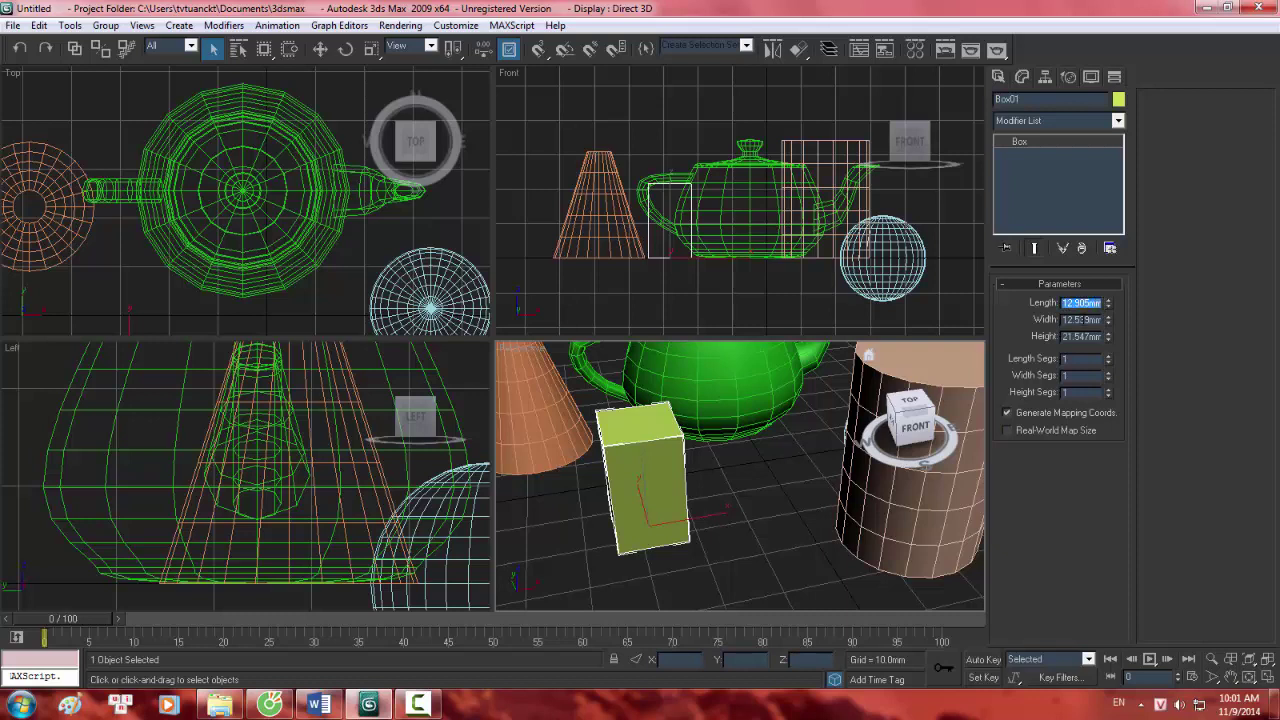
Look at the box's length, width and height parameters and compare them with the box in the Perspective view.
key(Tab)
key(Tab)
double_click(1079, 304)
drag(1064, 319, 1104, 320)
click(719, 461)
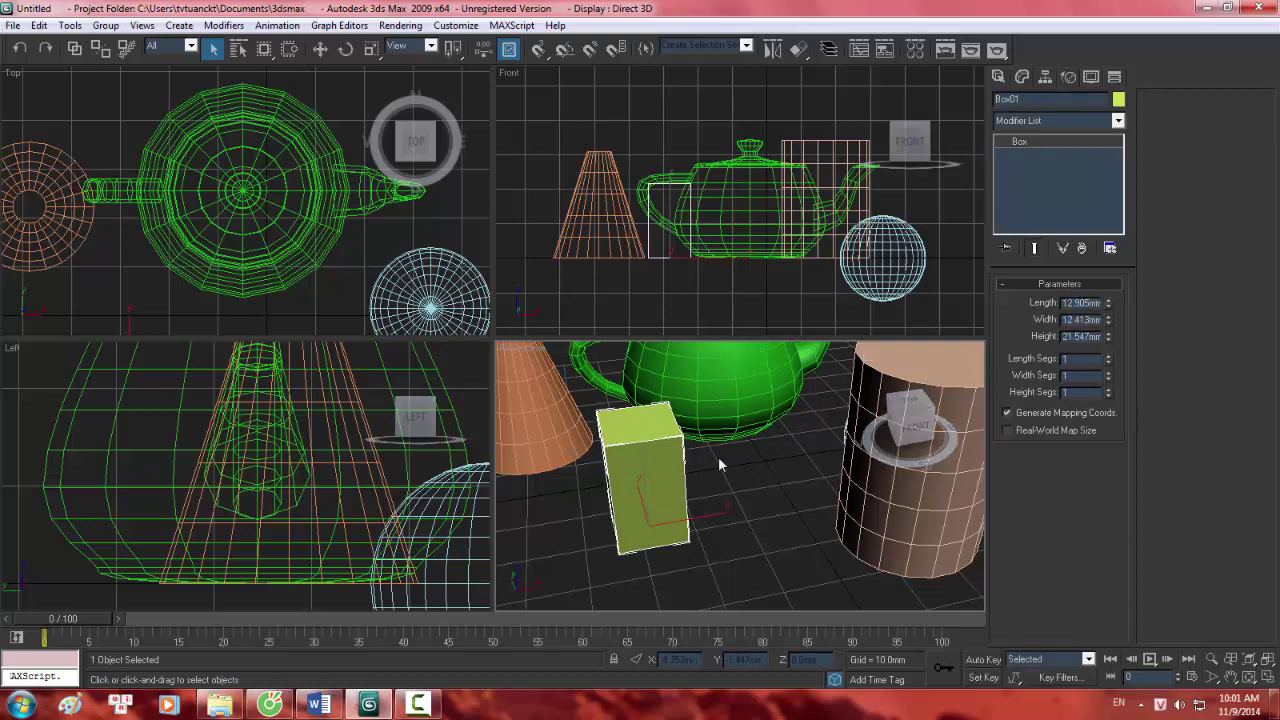
alt+middle_drag(719, 464, 804, 457)
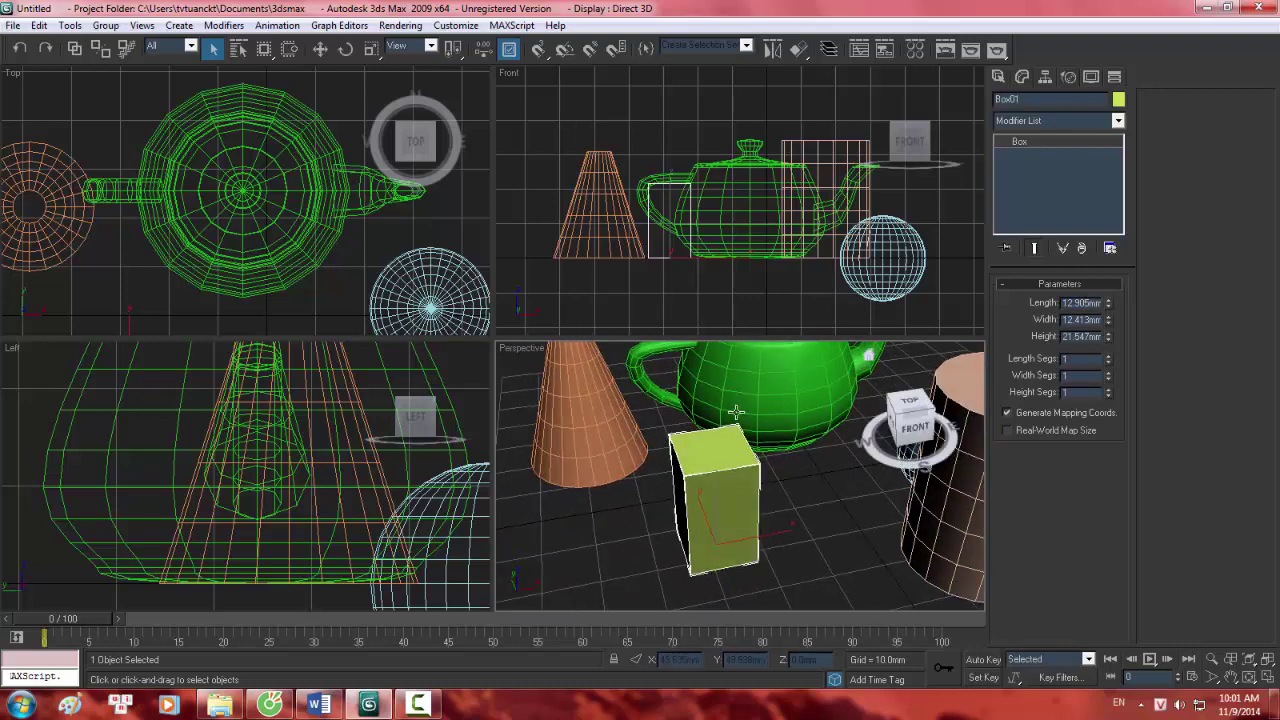
Set the box's length, width and height to 12 mm each and view it from another angle.
double_click(1080, 302)
text(12)
key(Tab)
text(12)
key(Tab)
text(12)
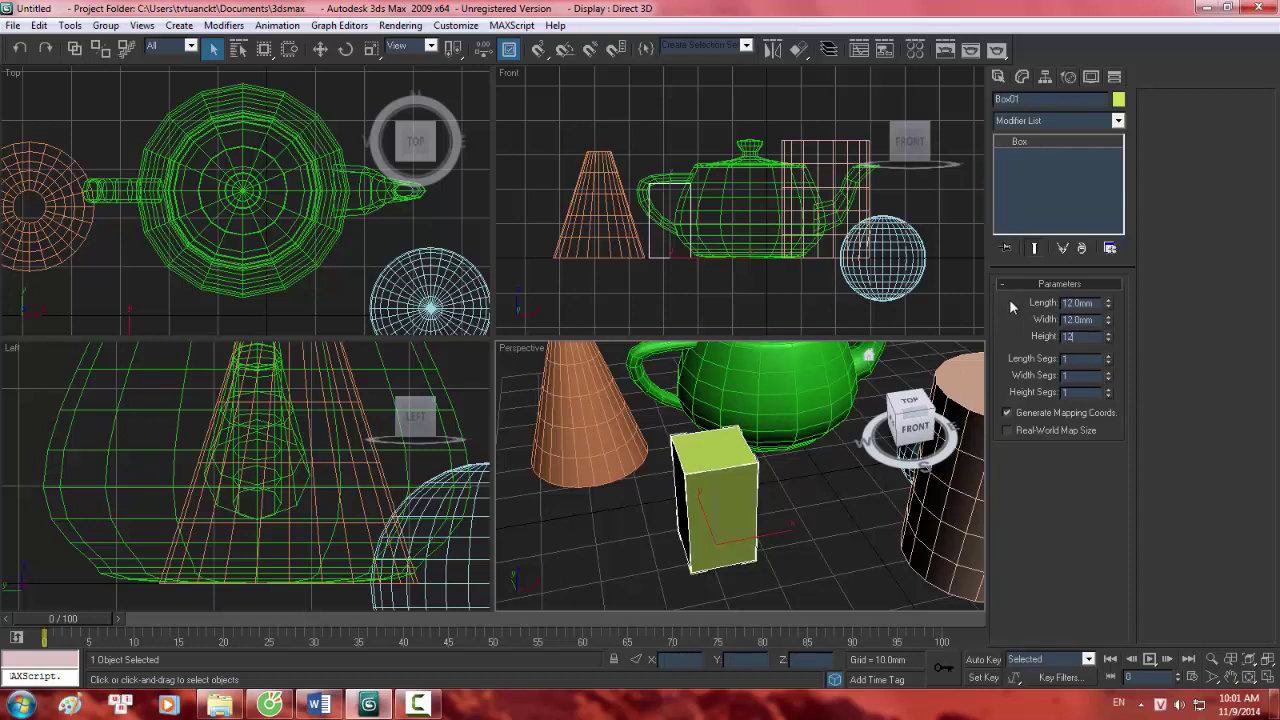
key(Return)
alt+middle_drag(806, 371, 704, 459)
scroll(645, 507, down, 4)
scroll(712, 466, up, 3)
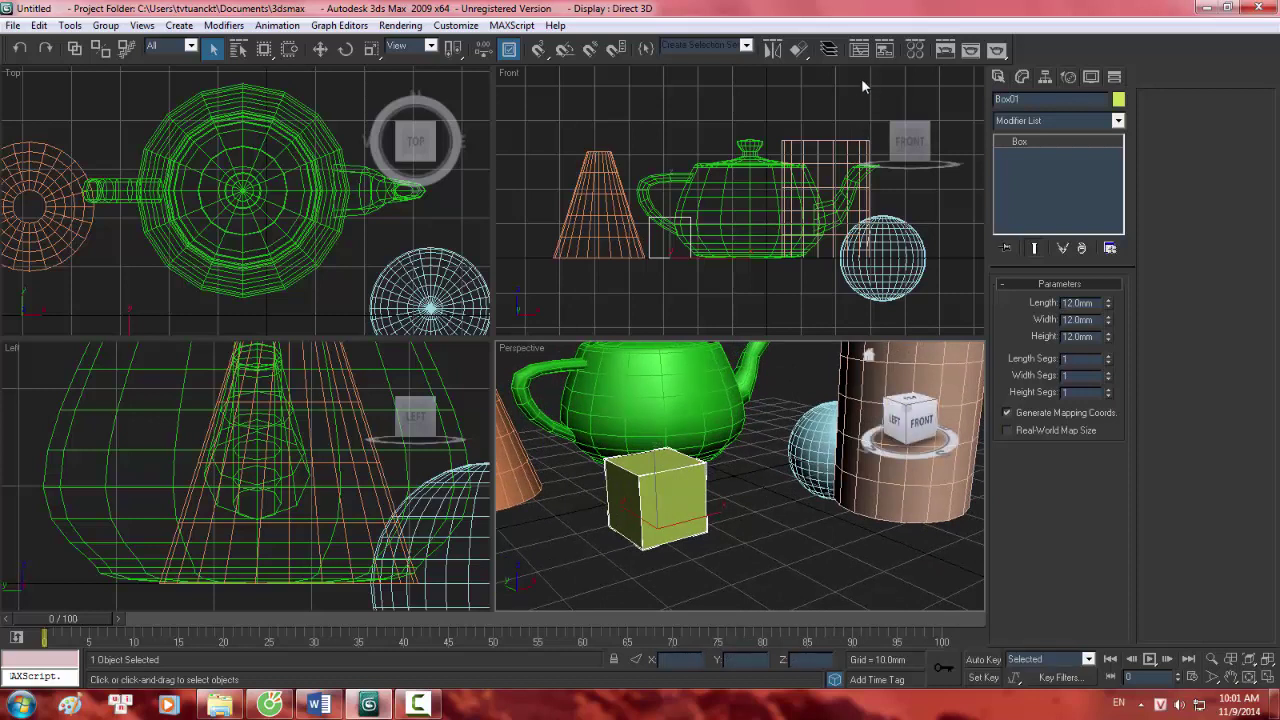
Look at the metric display unit and the system unit scale in the units setup, and cancel without changes.
click(510, 25)
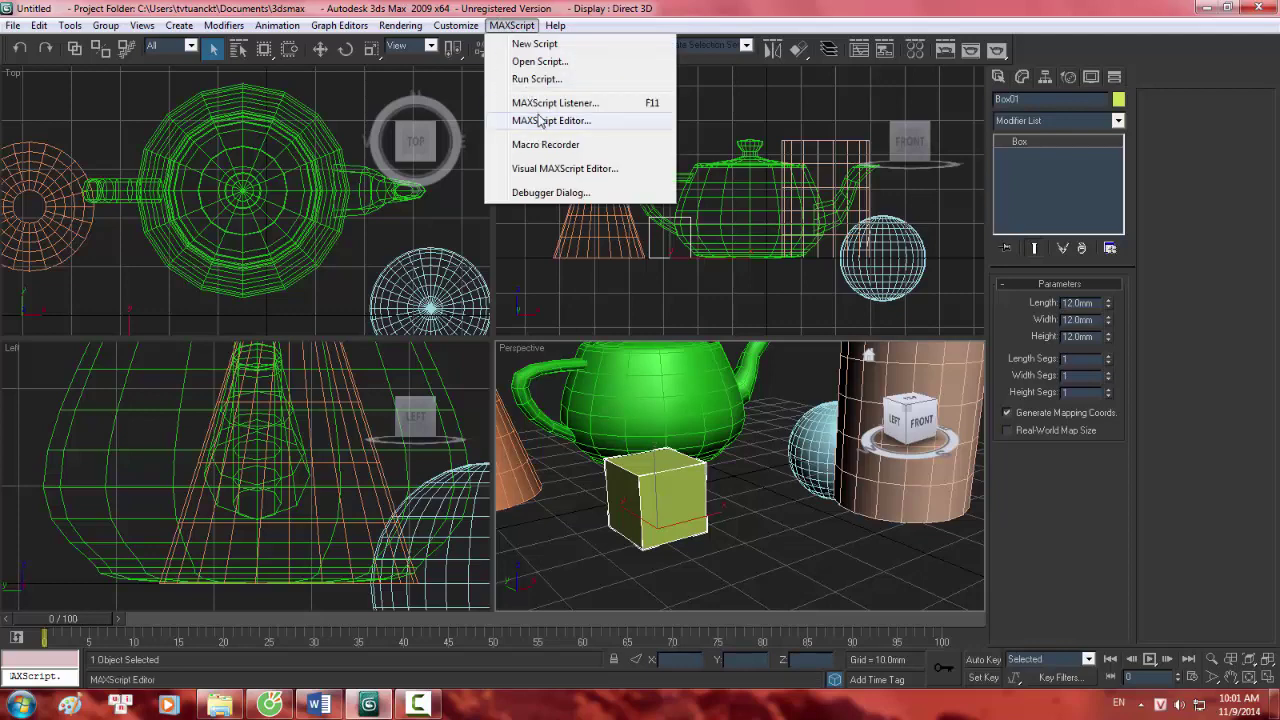
mouse_move(458, 25)
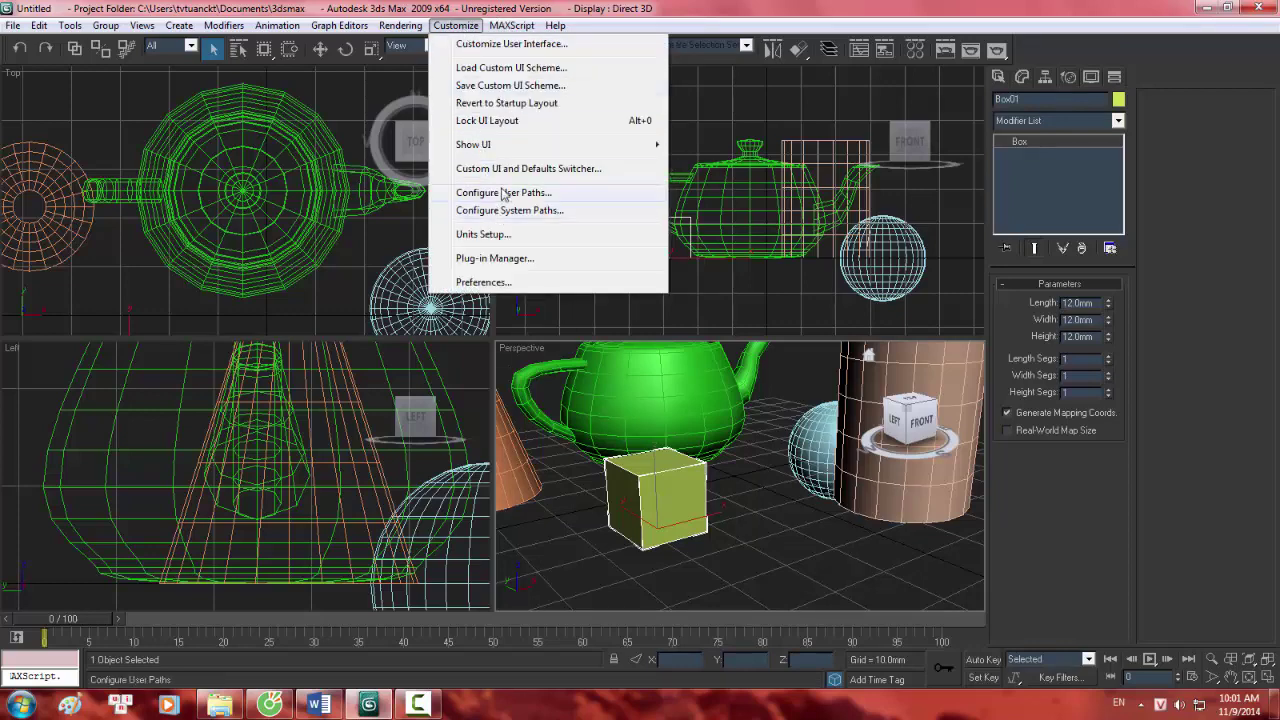
click(483, 234)
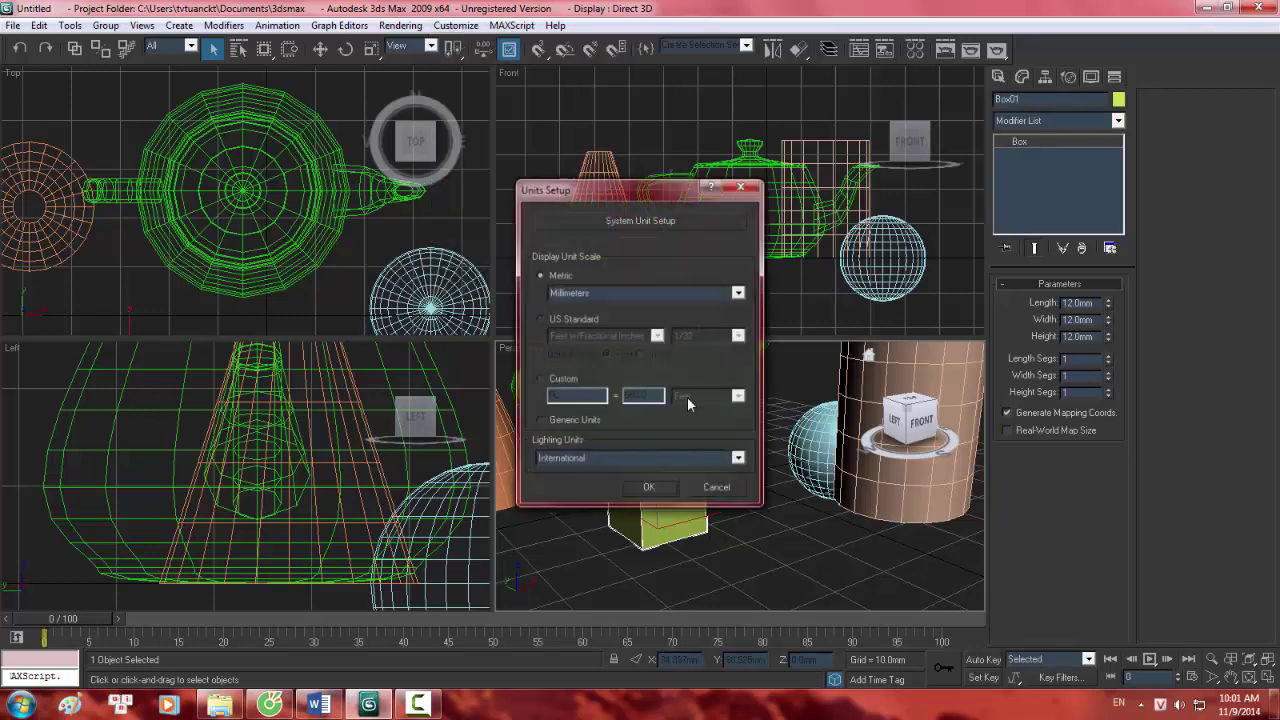
click(649, 292)
click(712, 292)
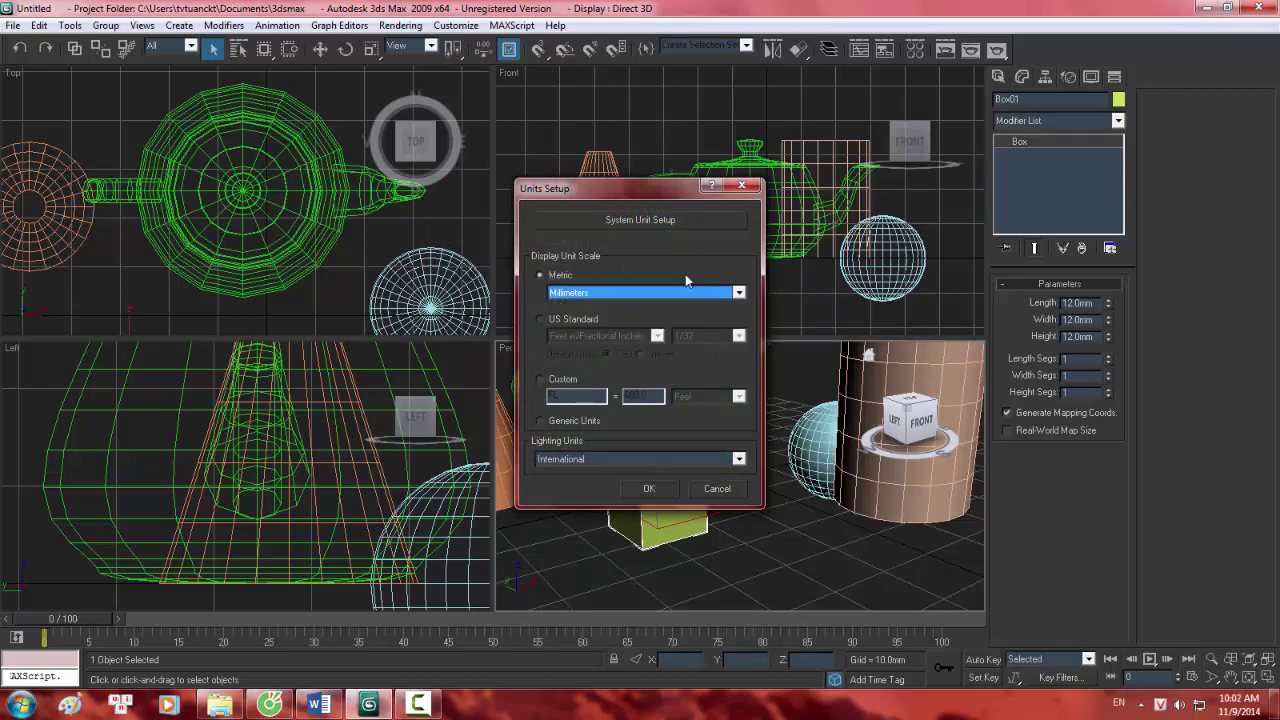
click(671, 220)
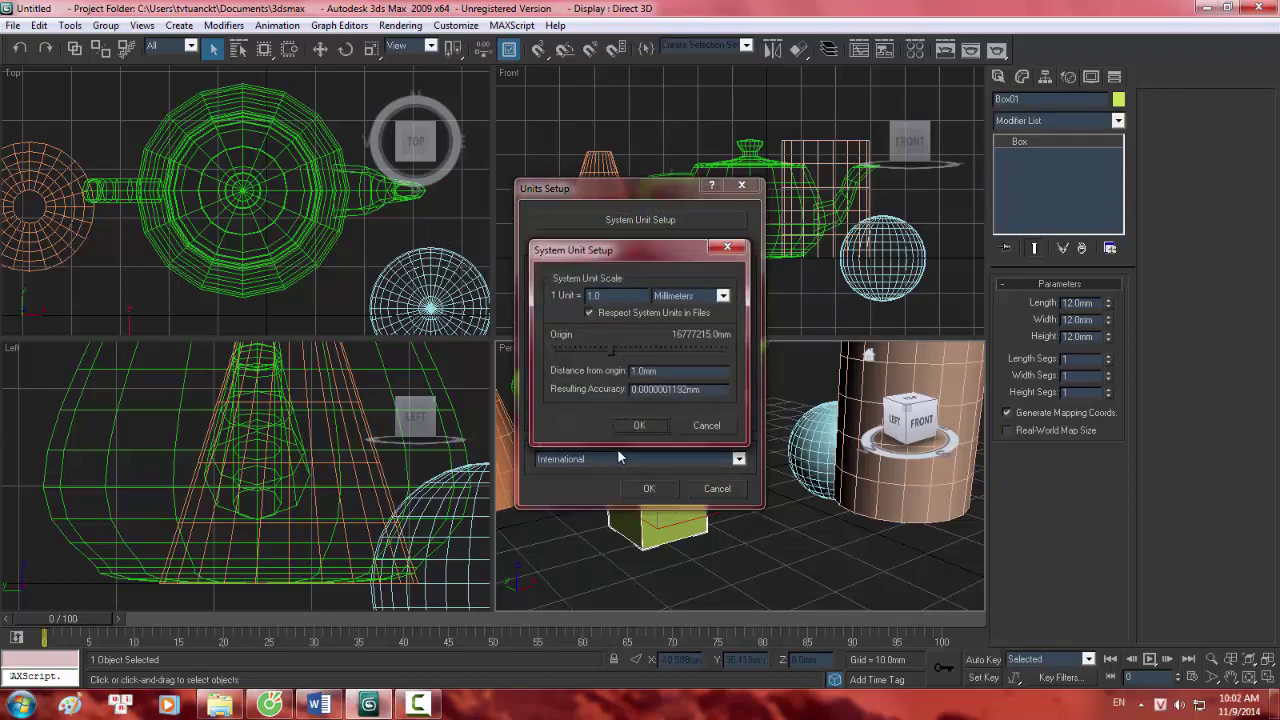
click(708, 424)
scroll(768, 406, down, 5)
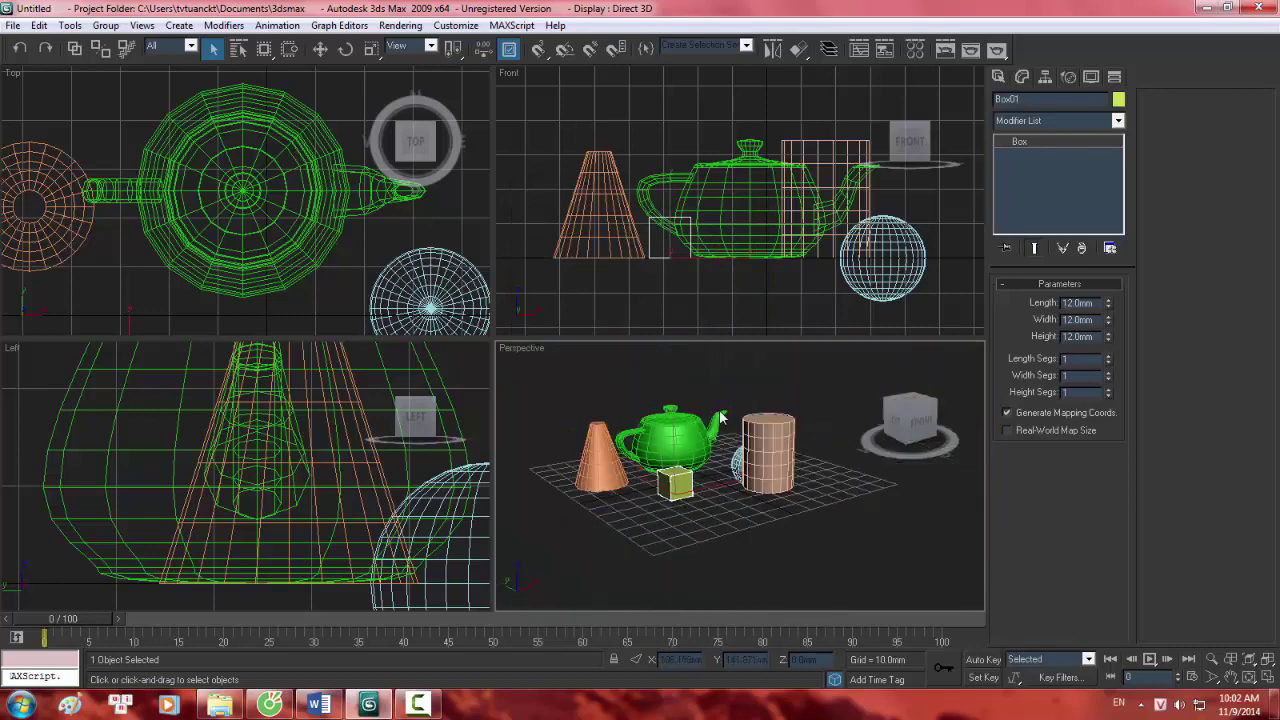
mouse_move(719, 420)
alt+middle_down()
mouse_move(714, 463)
mouse_move(738, 432)
alt+middle_up()
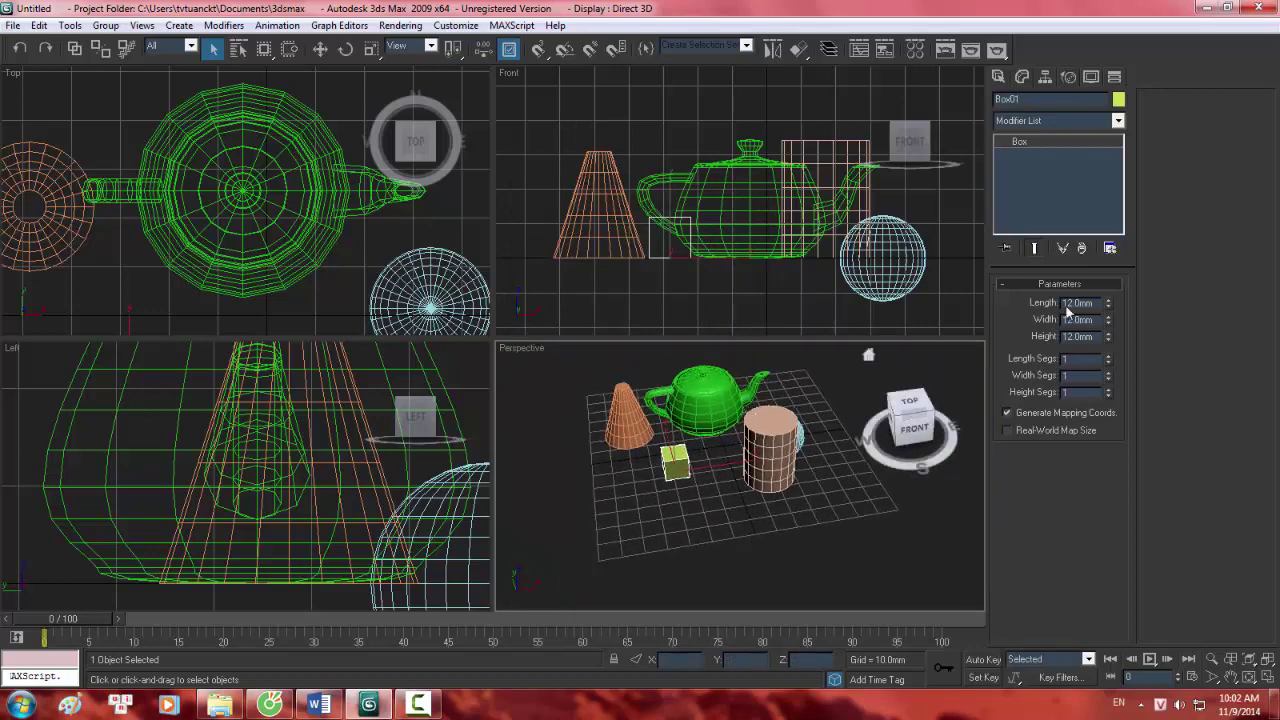
Switch to the Word outline and highlight the topics on basic parameters and on working in the 3D environment.
click(318, 704)
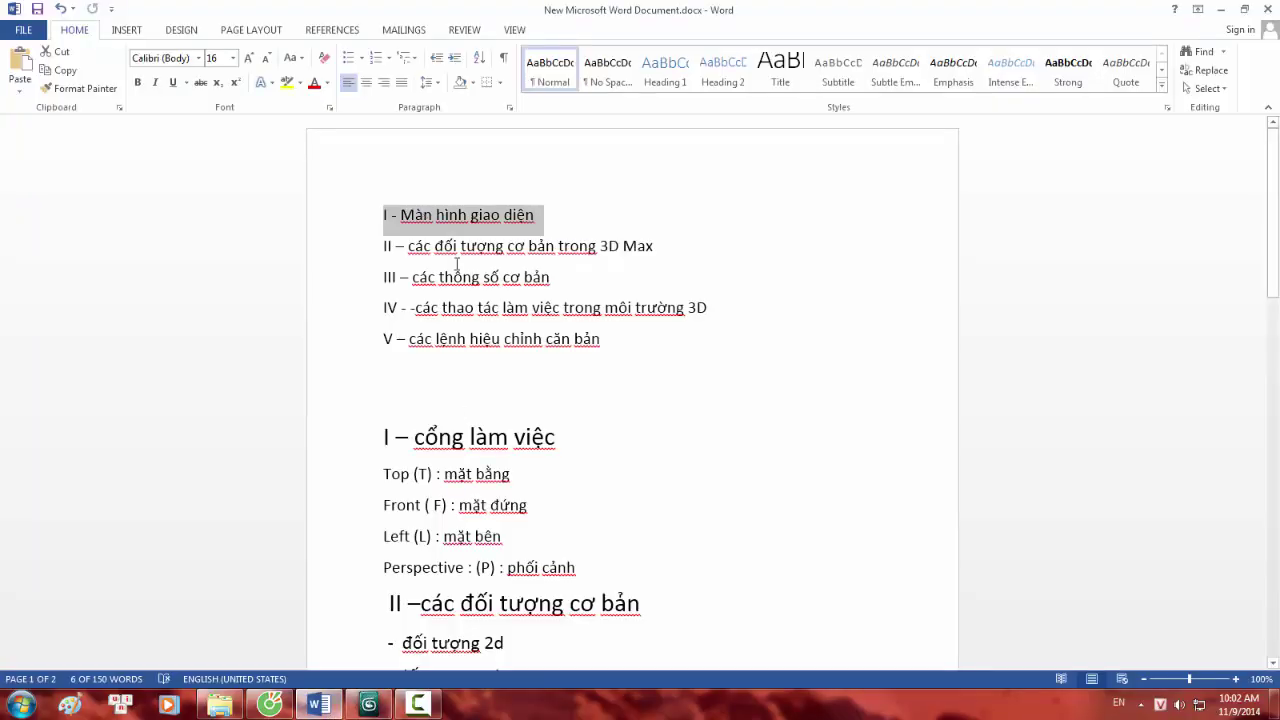
drag(413, 278, 536, 286)
drag(416, 310, 710, 310)
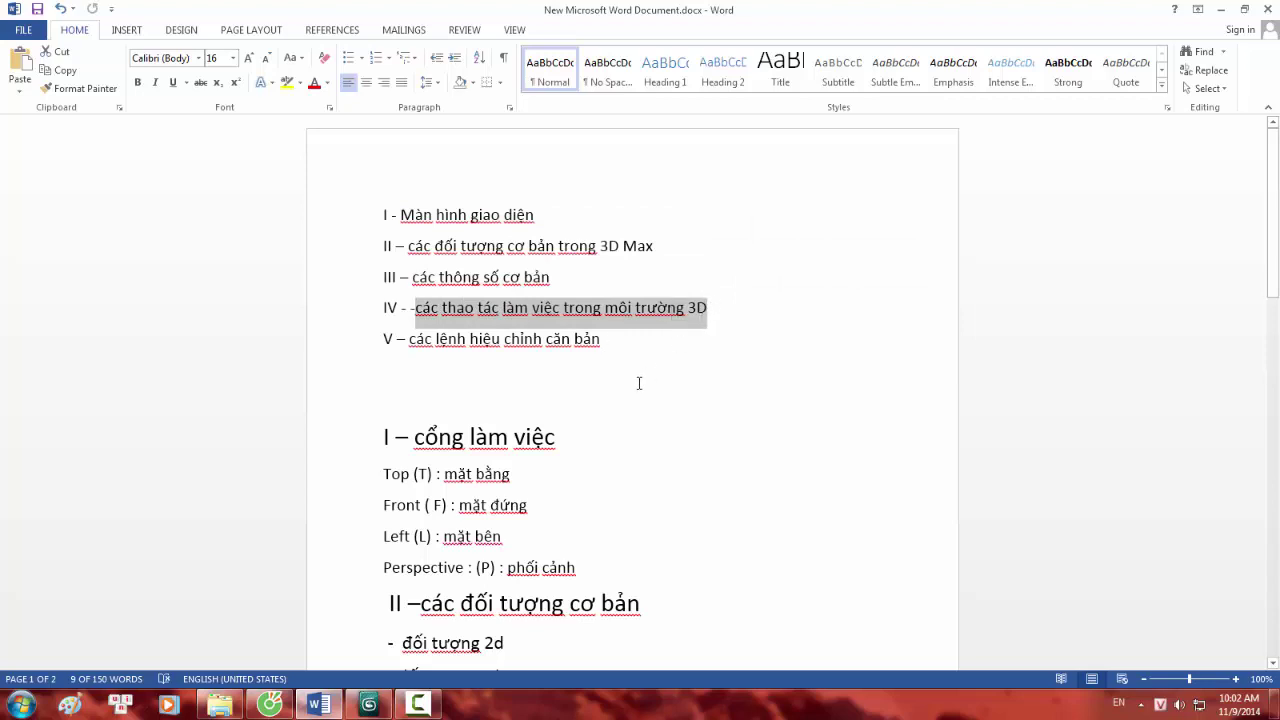
click(418, 705)
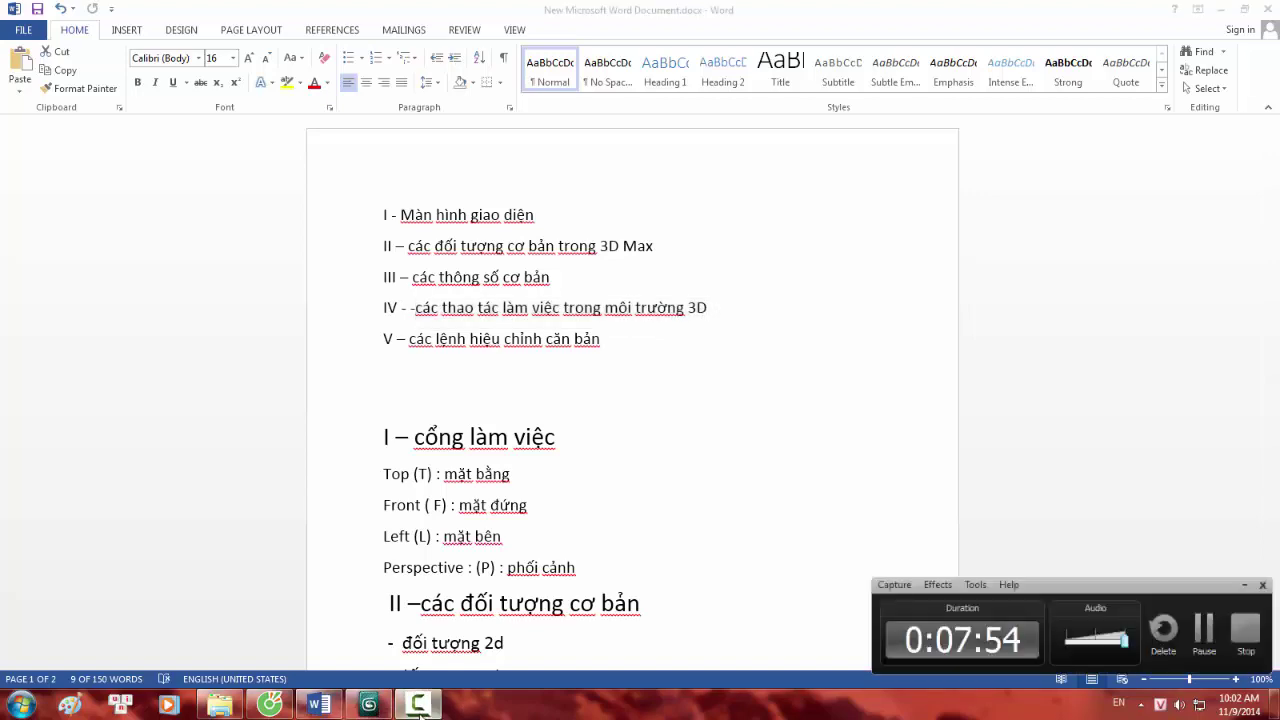
Switch back to 3ds Max, select all the primitives in the Perspective view and delete them.
click(371, 708)
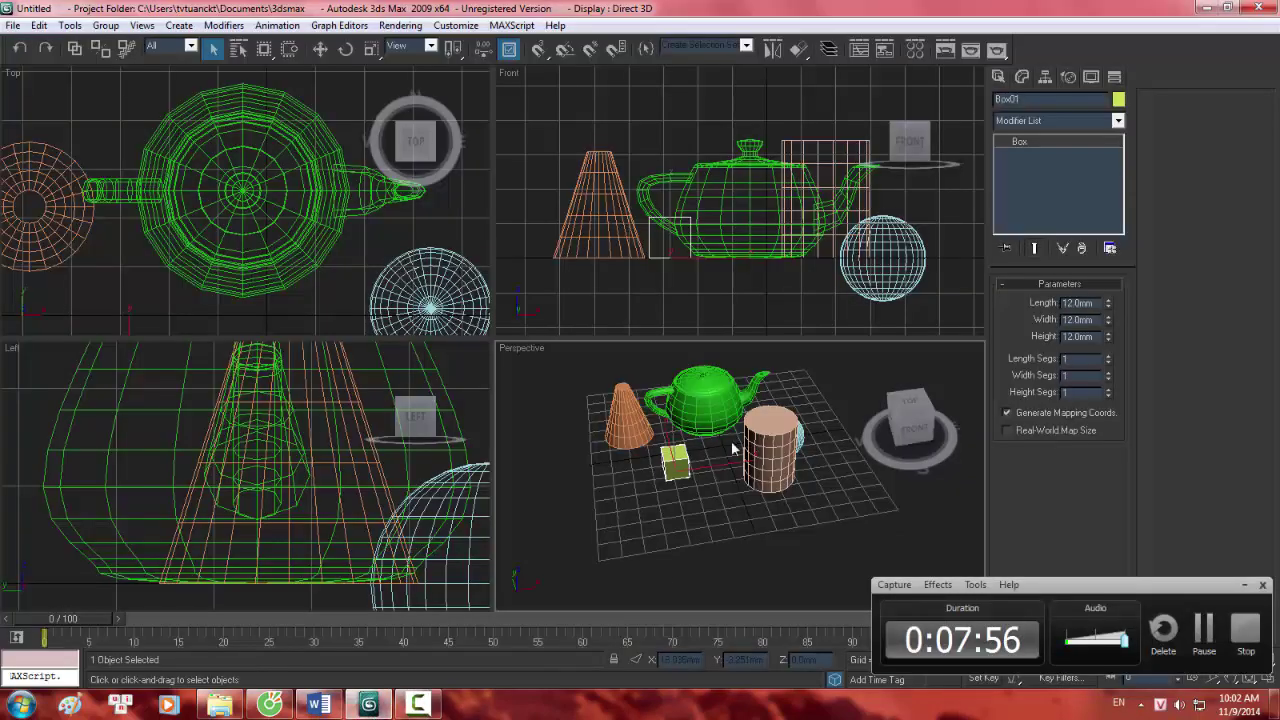
scroll(728, 462, down, 3)
drag(803, 561, 651, 412)
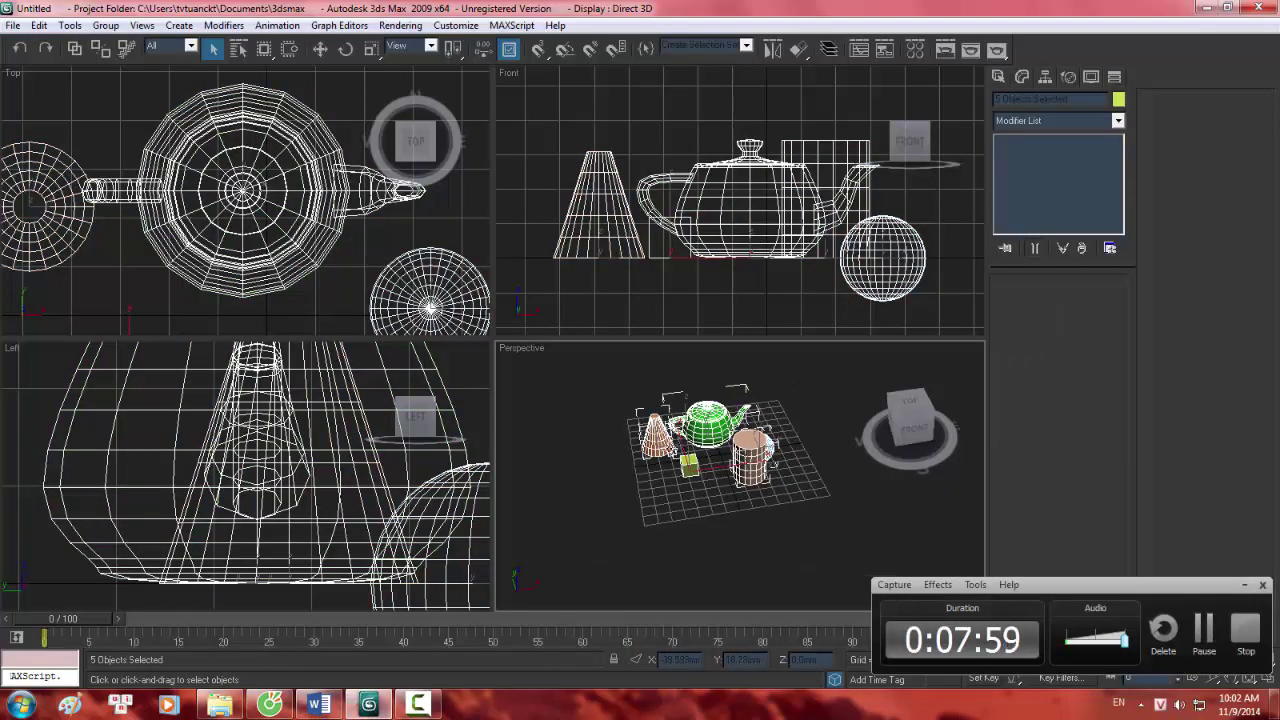
key(Delete)
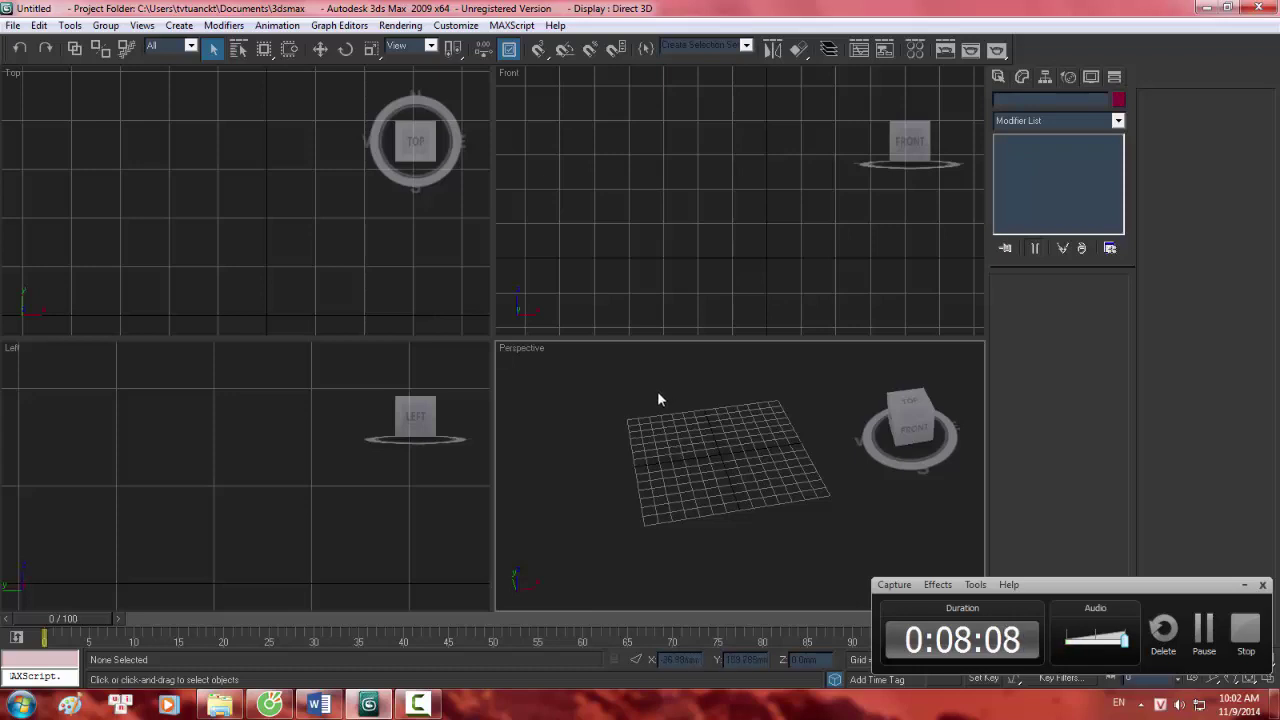
Create a box about 45 mm long, 61 mm wide and 54 mm high on the Perspective grid.
click(998, 76)
click(1029, 180)
drag(637, 462, 722, 485)
alt+middle_drag(711, 446, 690, 427)
scroll(694, 426, up, 3)
middle_drag(695, 476, 682, 549)
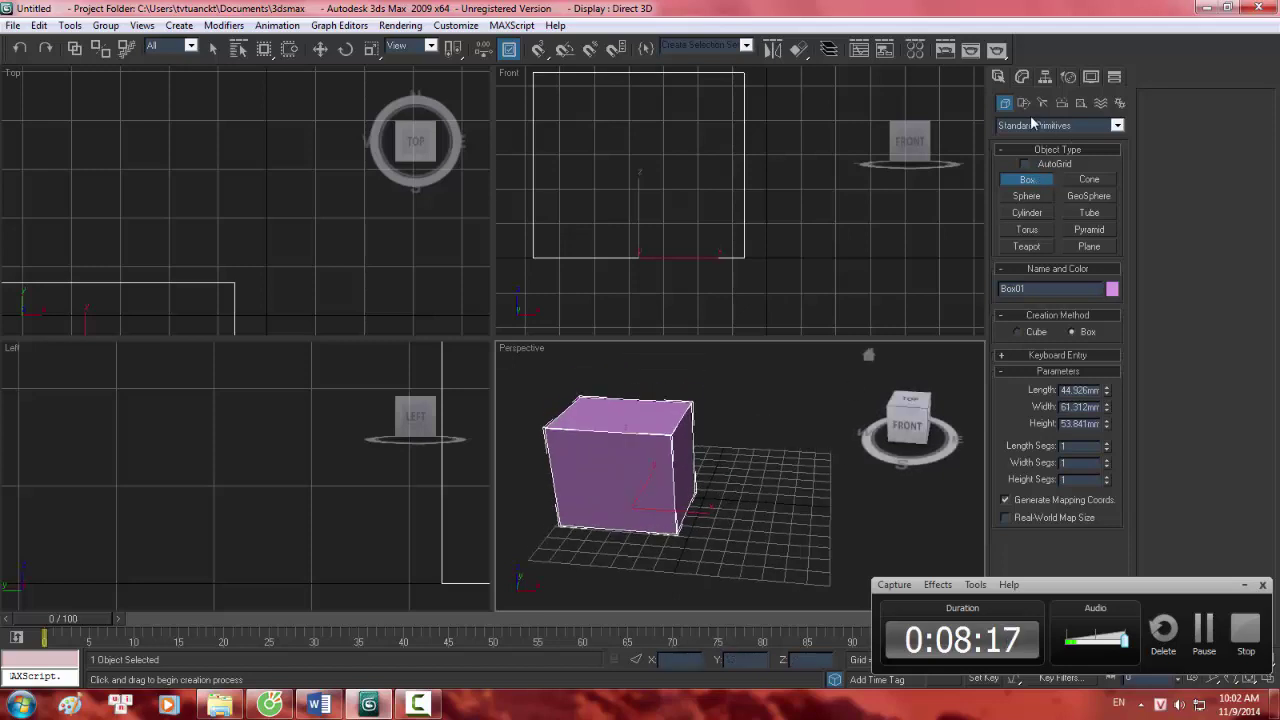
Draw a freehand line spline with curved and straight segments beside the box in the Perspective view.
click(1024, 103)
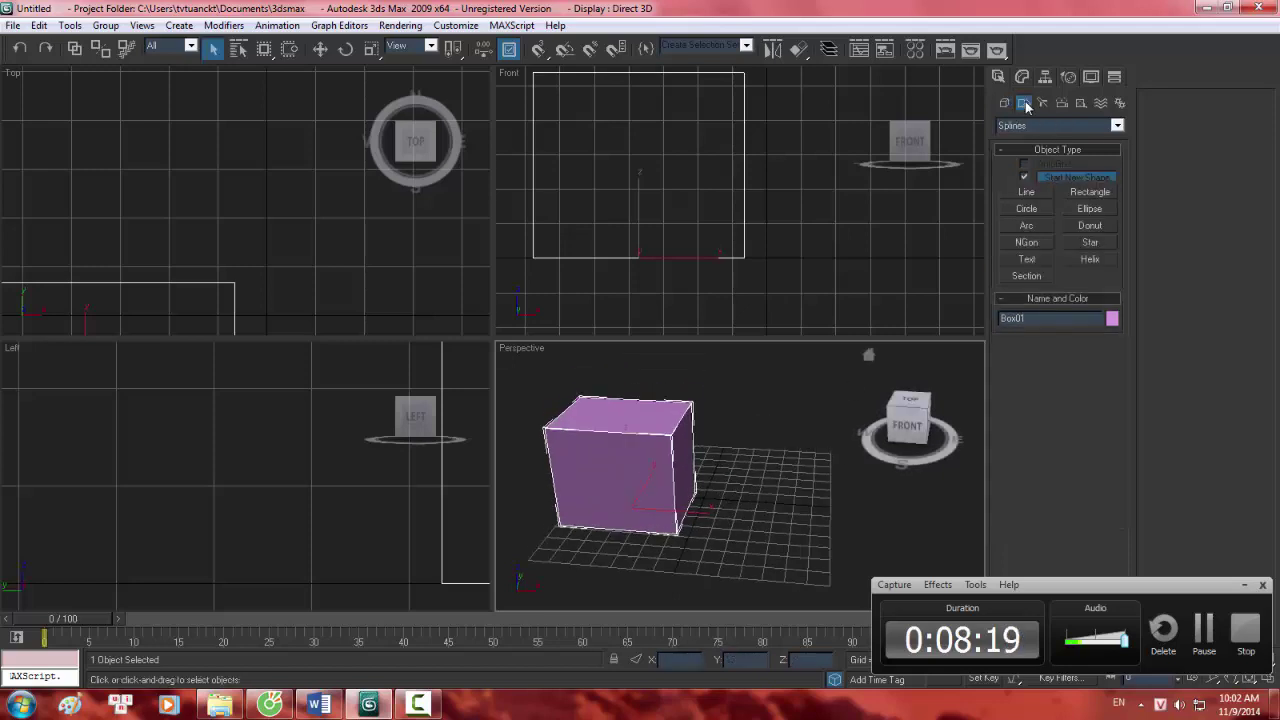
click(1027, 193)
drag(771, 394, 804, 434)
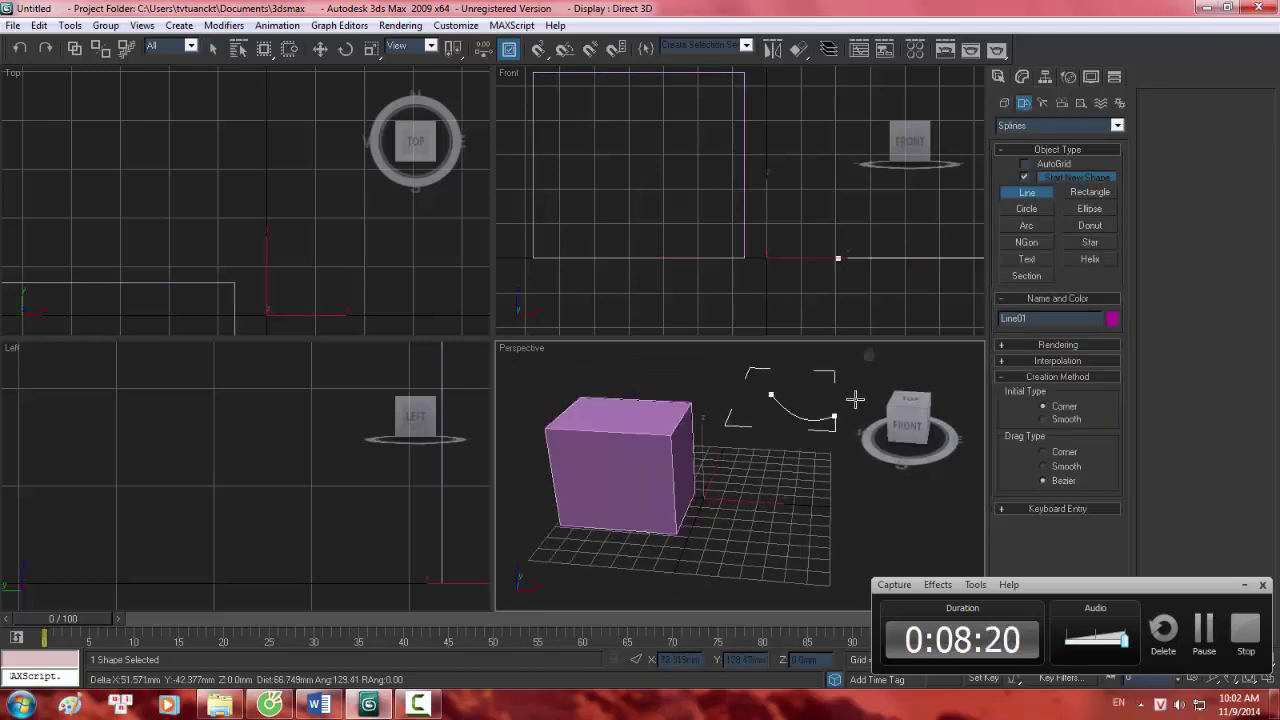
click(868, 380)
drag(811, 373, 781, 369)
click(776, 427)
click(830, 453)
right_click(870, 420)
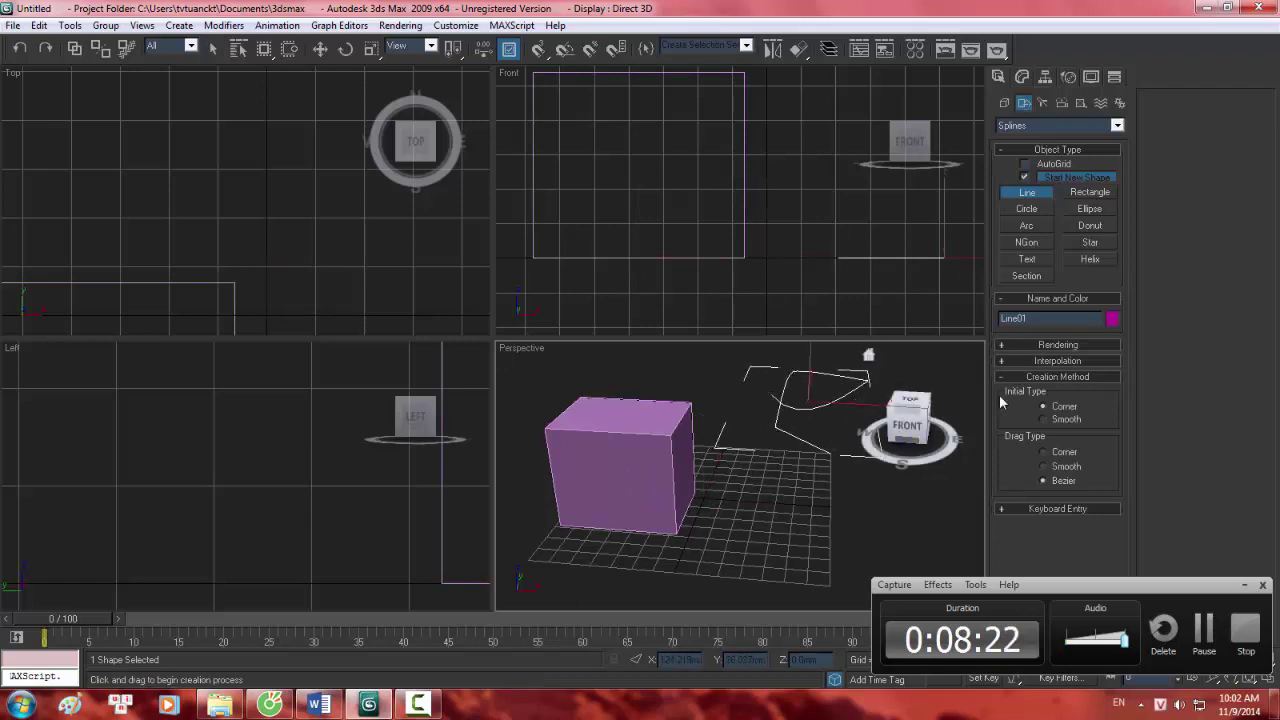
Draw a circle spline and an ellipse about 49 by 13 mm beside the box in the Perspective view.
click(1027, 208)
drag(773, 420, 854, 493)
click(1097, 211)
alt+middle_drag(786, 449, 723, 500)
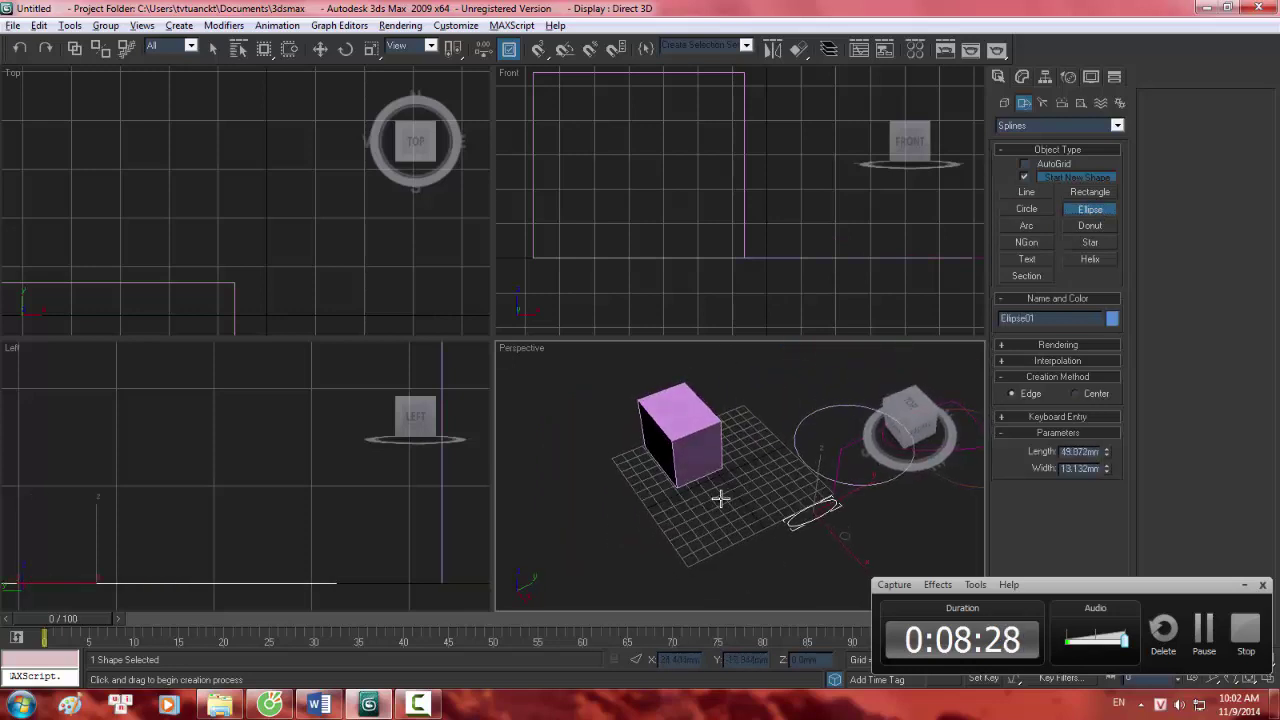
Draw another ellipse about 9.5 mm long and 16 mm wide in the Top view and end ellipse creation.
scroll(662, 398, down, 2)
middle_drag(727, 416, 865, 364)
drag(213, 193, 290, 239)
middle_drag(195, 160, 240, 200)
scroll(237, 198, down, 2)
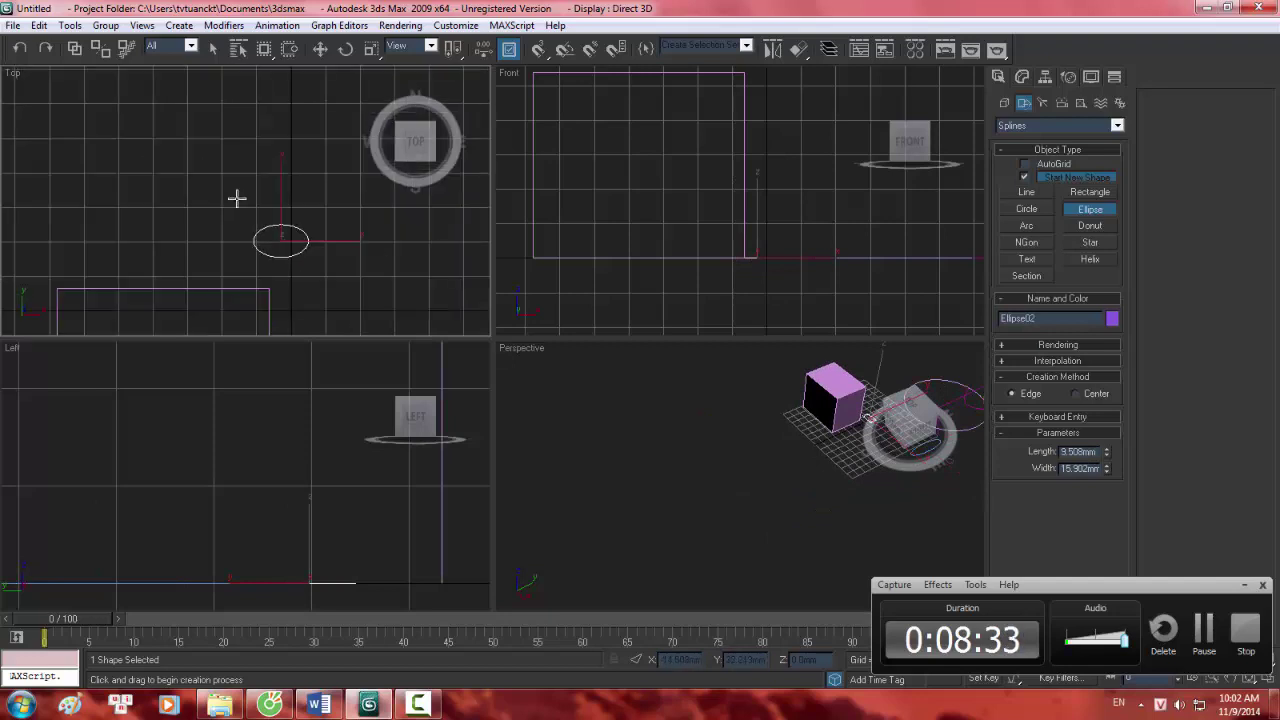
scroll(814, 400, up, 2)
middle_drag(729, 420, 607, 413)
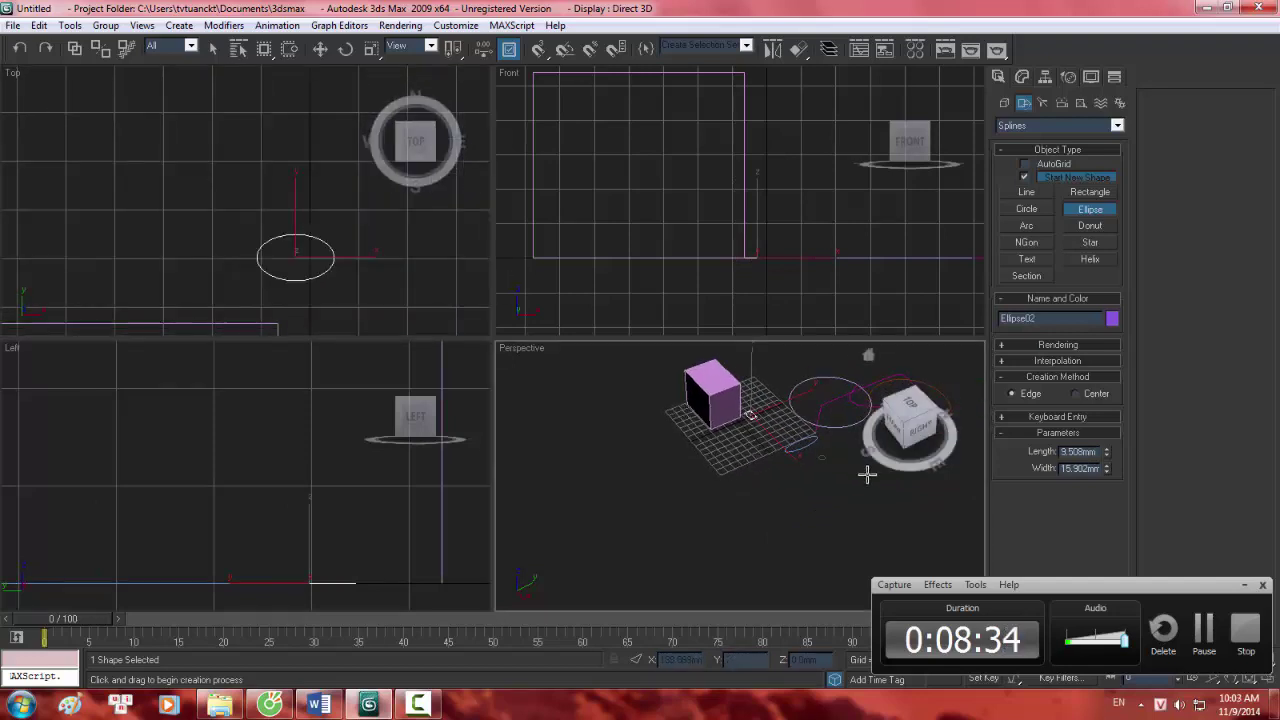
right_click(866, 474)
Select the box and all the splines together and examine the shapes up close in the Perspective view.
middle_drag(915, 524, 829, 534)
scroll(829, 534, down, 2)
drag(866, 534, 622, 384)
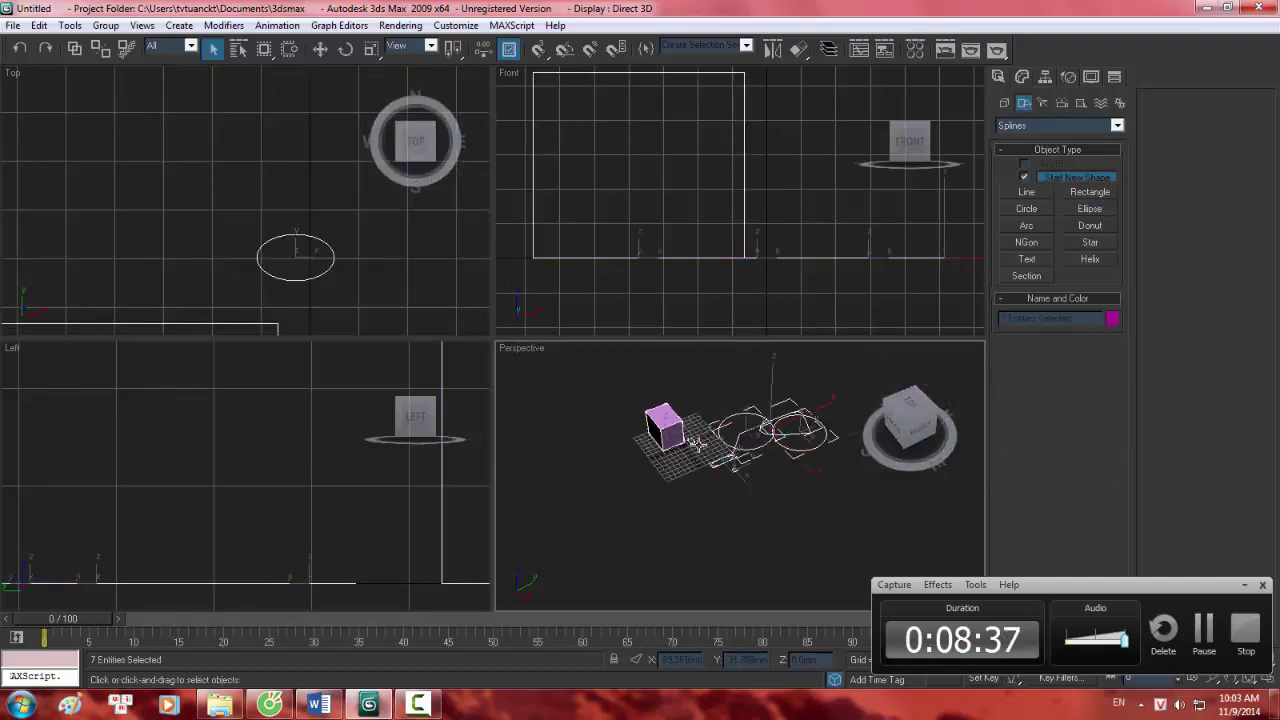
scroll(761, 456, up, 6)
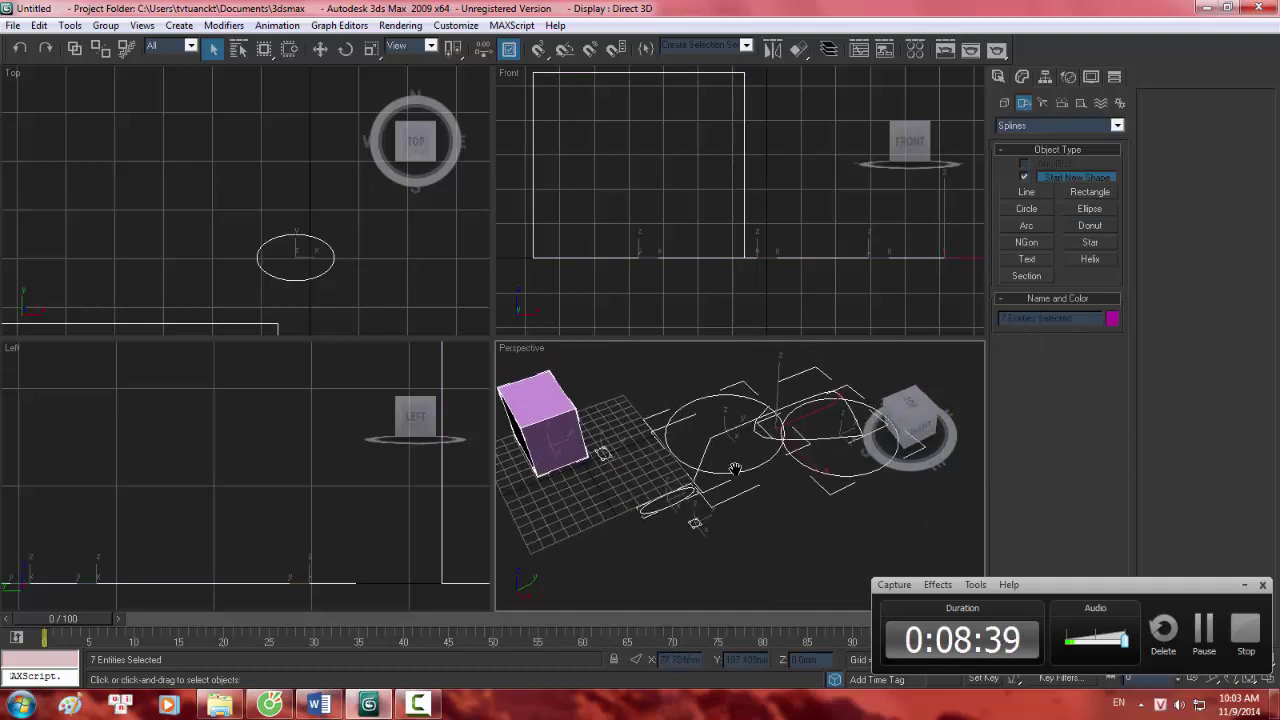
scroll(743, 473, up, 3)
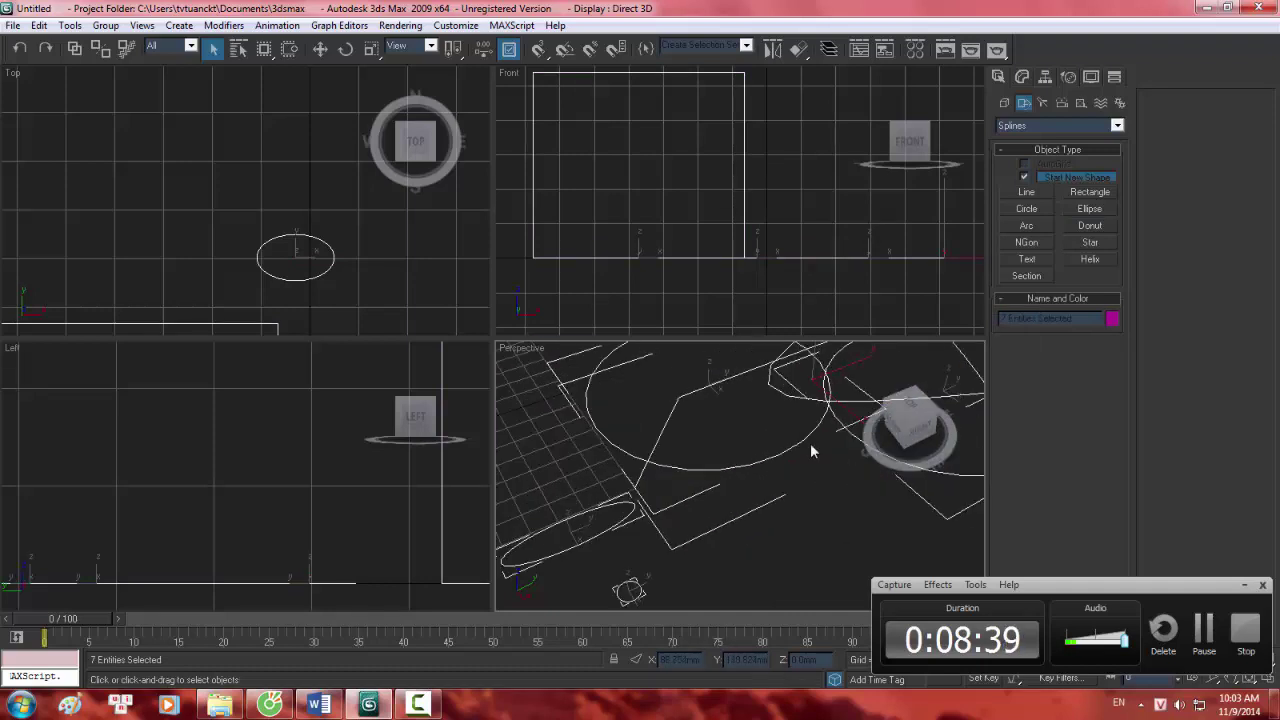
Select the small ellipse in the Top view and enable its rendered thickness in the viewport.
click(322, 270)
middle_drag(322, 270, 296, 209)
scroll(412, 301, up, 2)
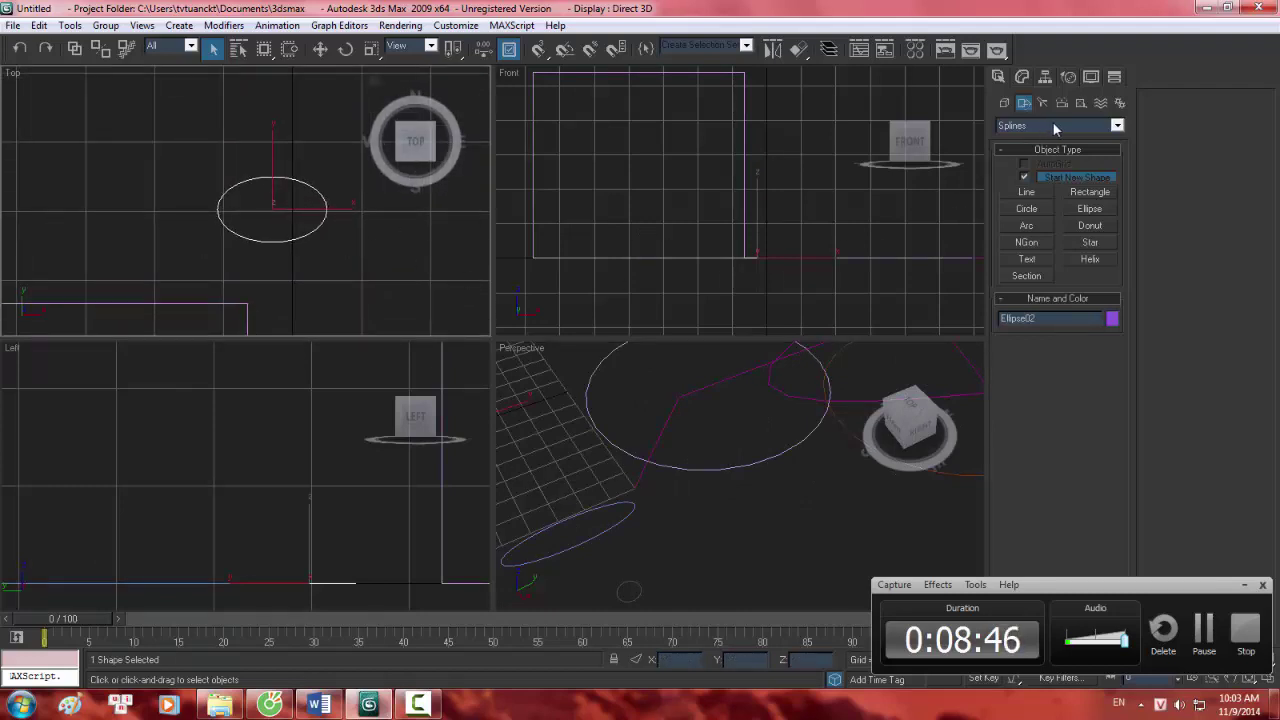
click(1020, 80)
click(1073, 286)
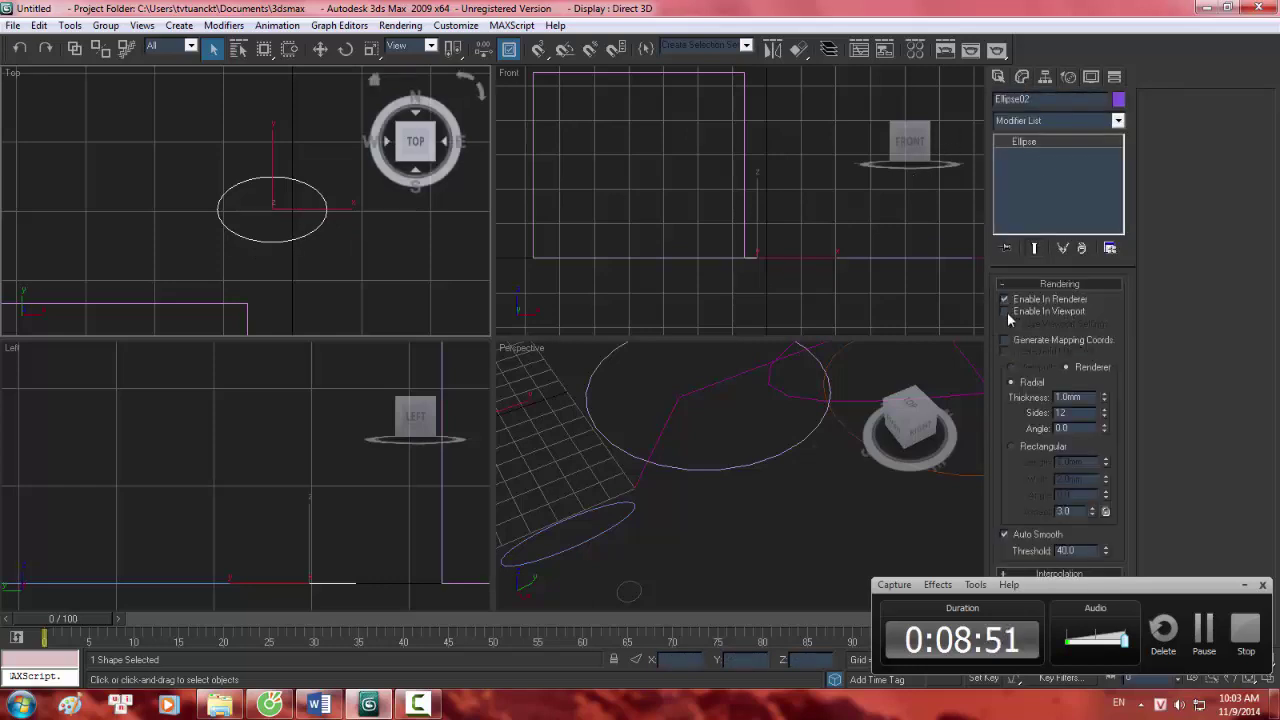
click(1006, 311)
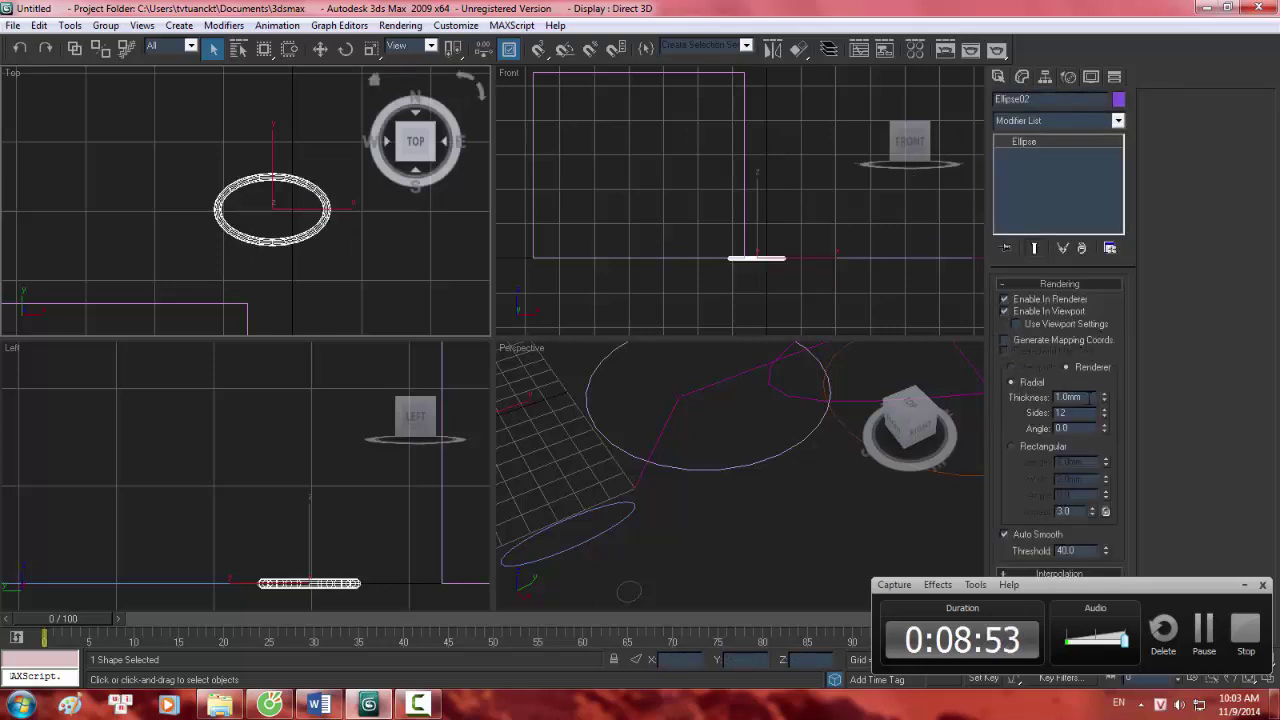
Set the ellipse's radial rendering thickness to 5.59 mm and view it up close in the Perspective view.
drag(1104, 400, 1100, 29)
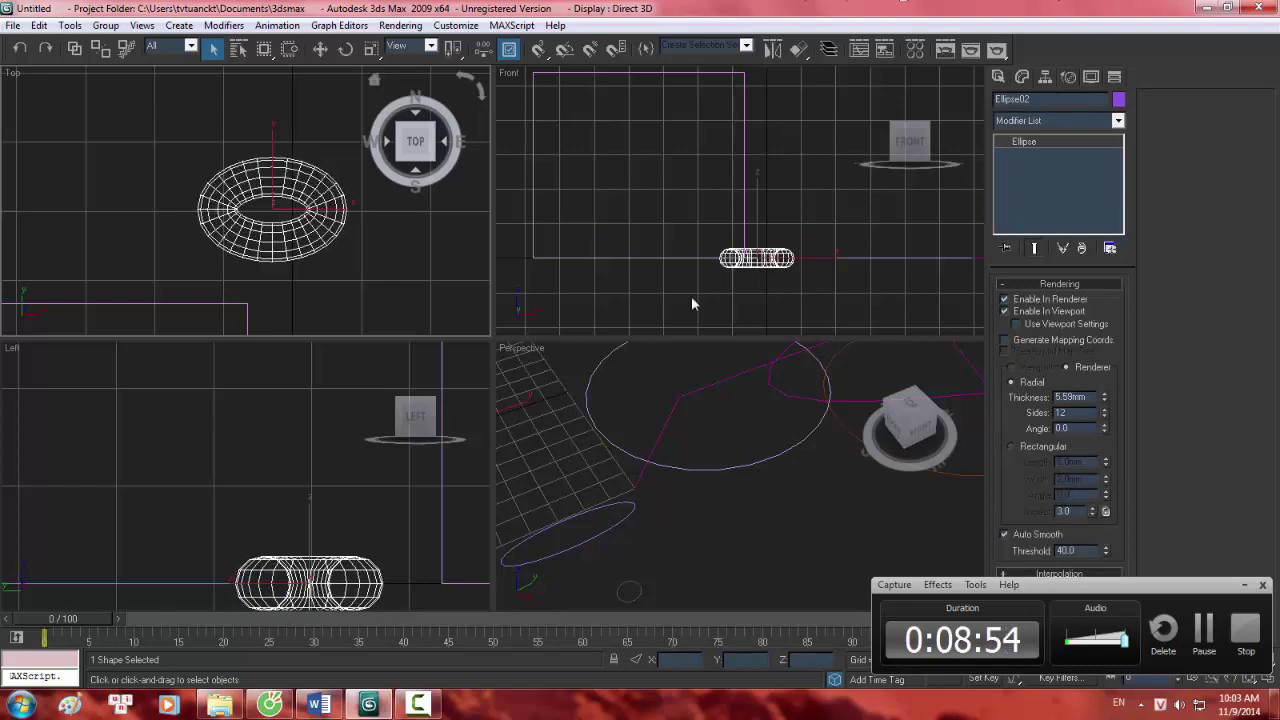
alt+middle_drag(570, 500, 849, 468)
scroll(691, 421, up, 3)
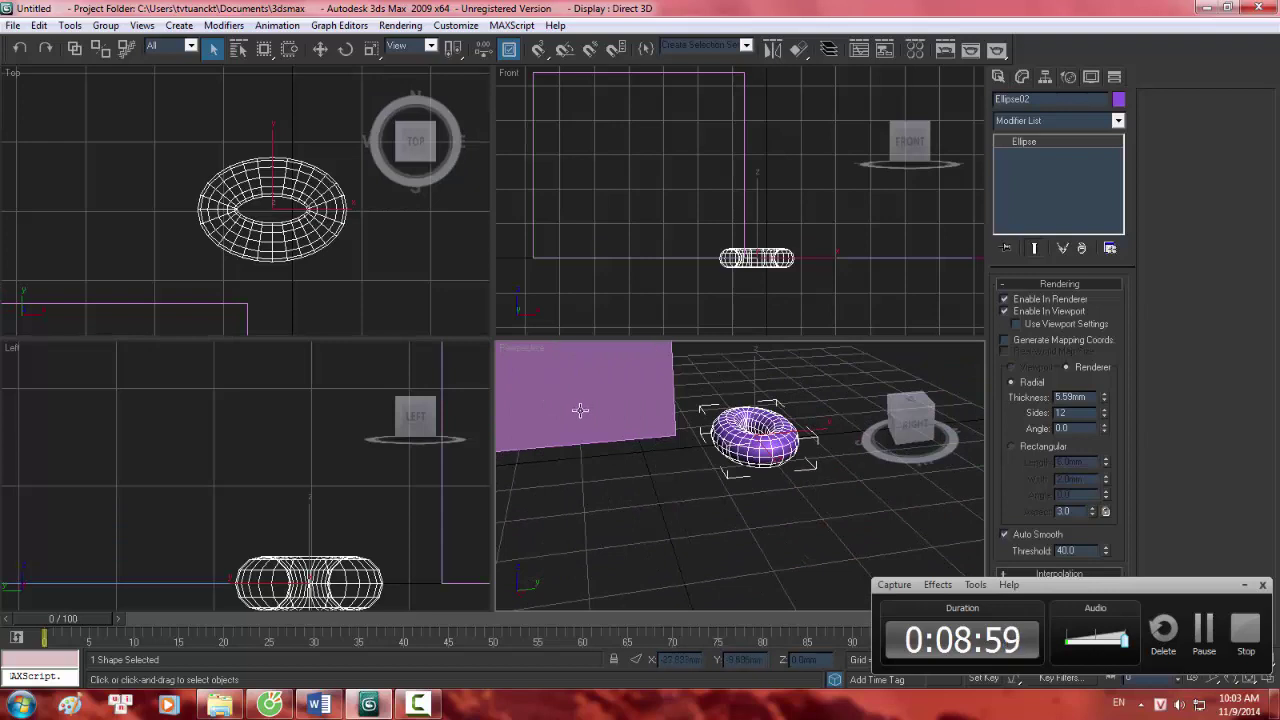
Move the thickened ellipse along the Y axis to about 24.6 mm and disable its thickness in the renderer and viewport.
middle_drag(729, 400, 719, 391)
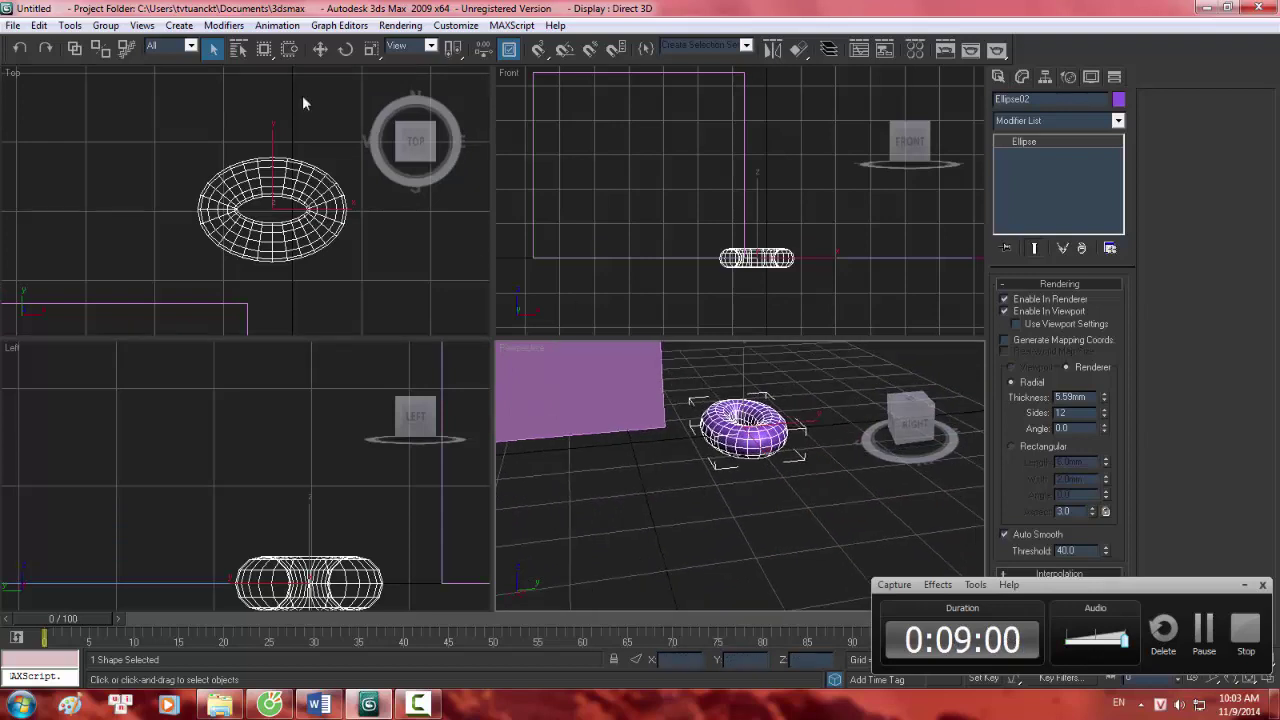
key(ctrl+v)
click(681, 406)
click(320, 49)
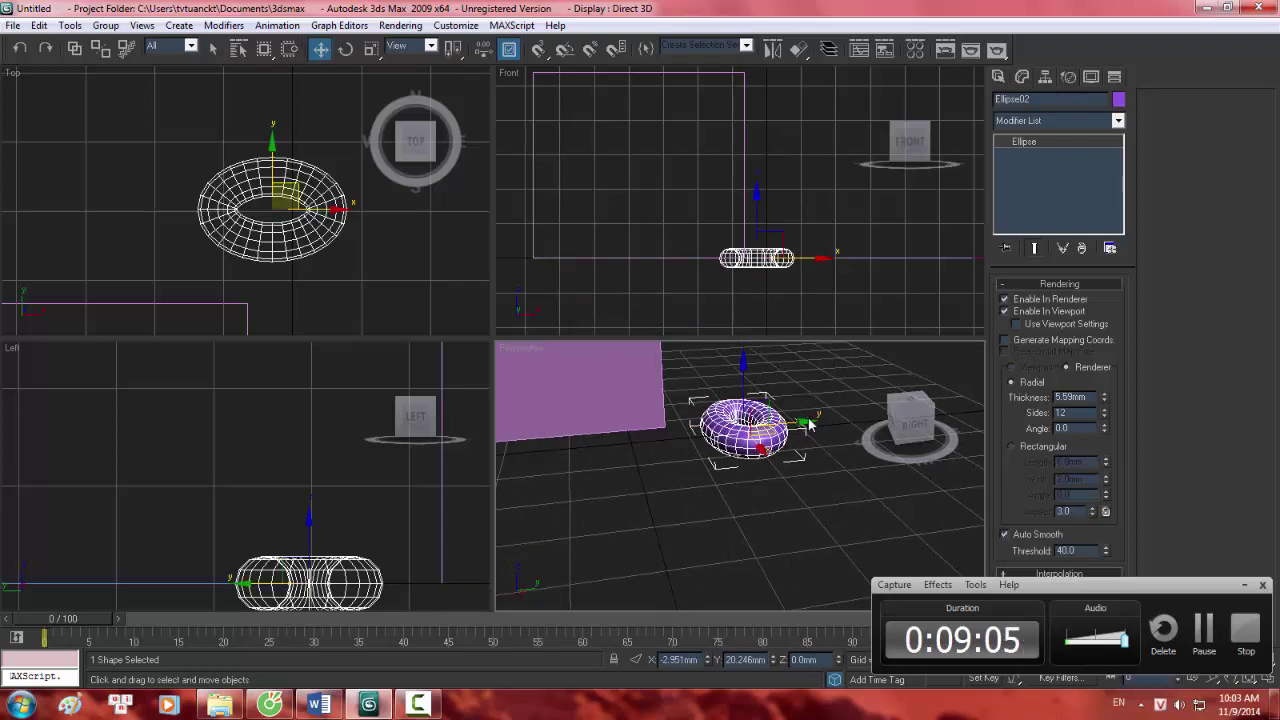
click(812, 428)
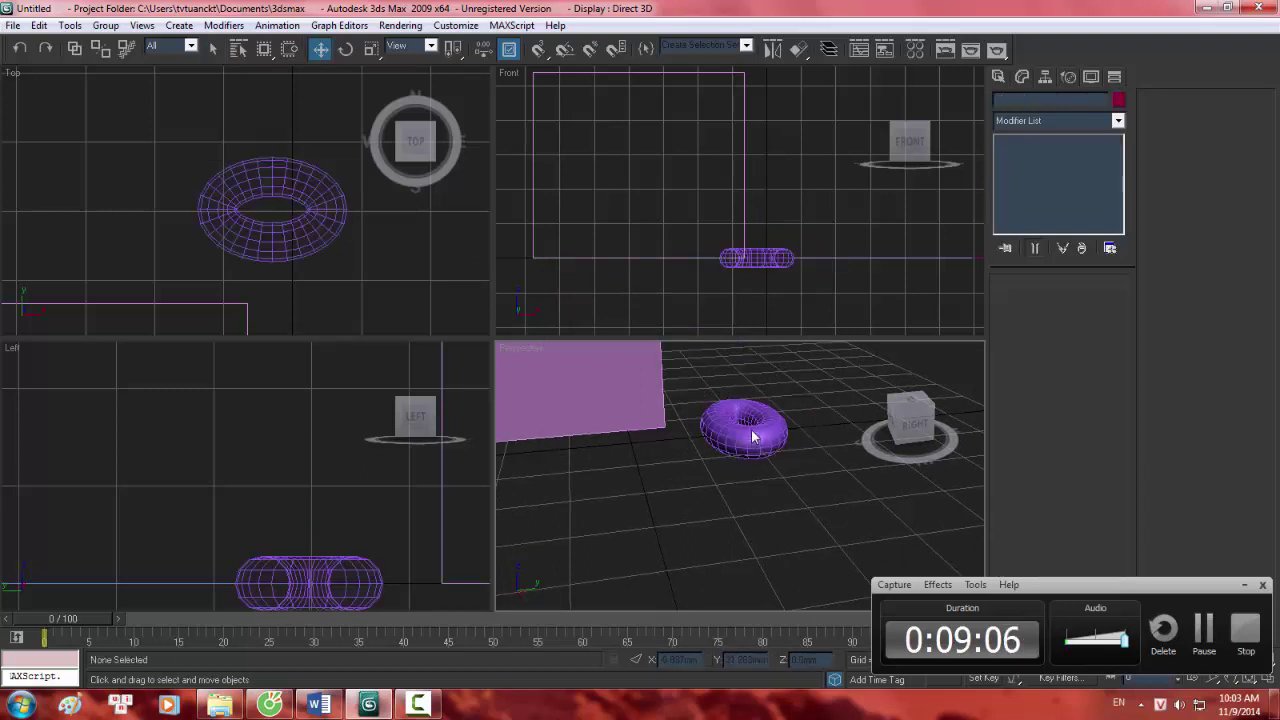
middle_drag(813, 484, 741, 432)
scroll(745, 472, down, 3)
scroll(744, 471, up, 2)
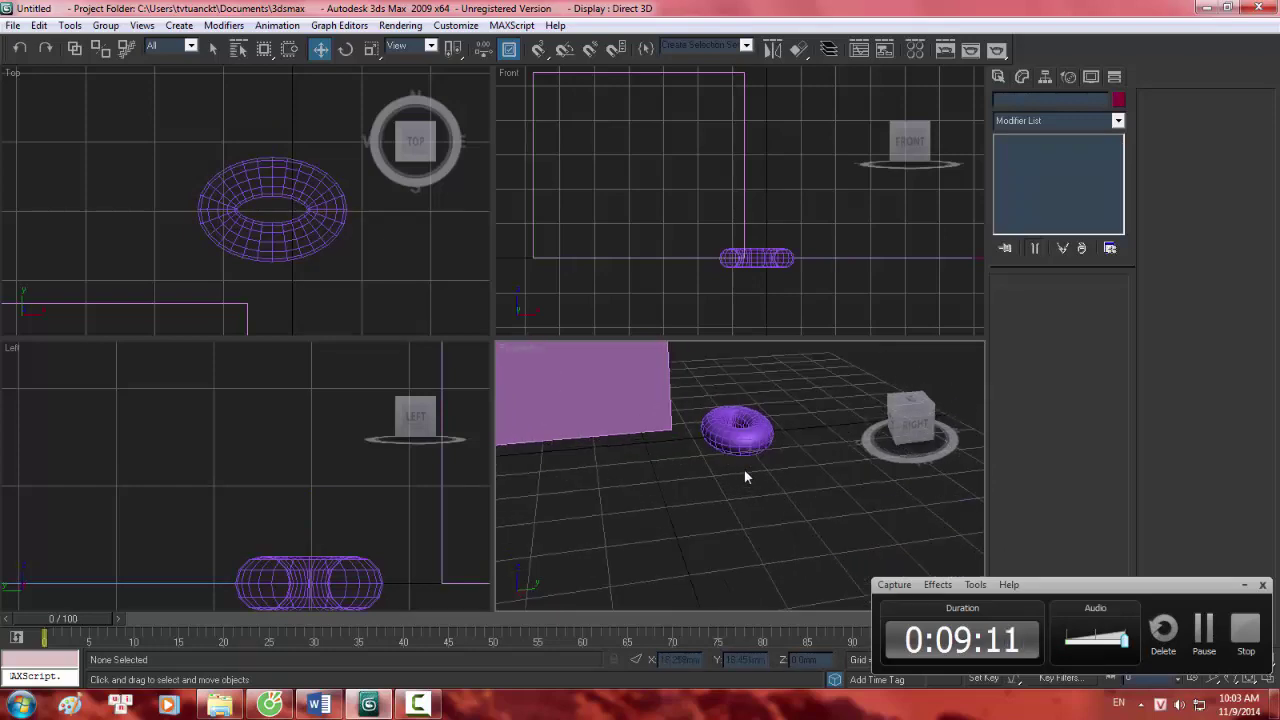
scroll(741, 467, down, 3)
scroll(738, 470, up, 1)
drag(737, 470, 642, 398)
scroll(763, 485, down, 3)
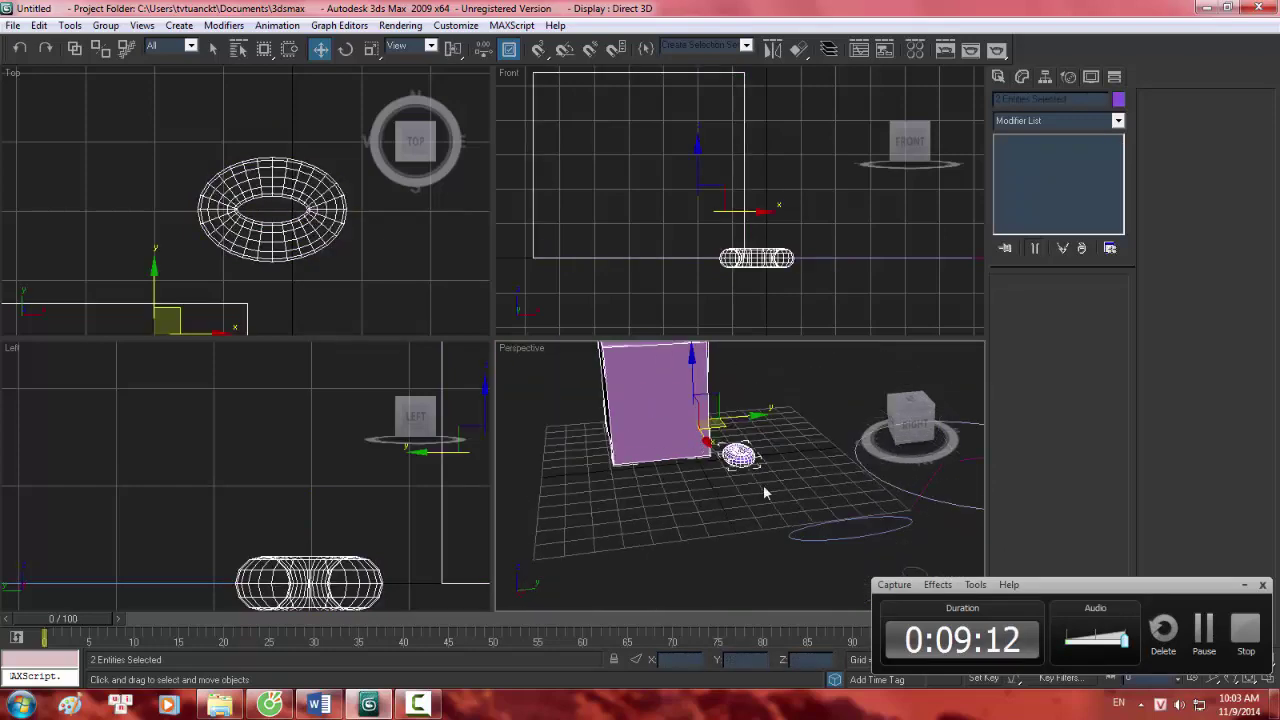
alt+middle_drag(763, 485, 783, 486)
click(772, 436)
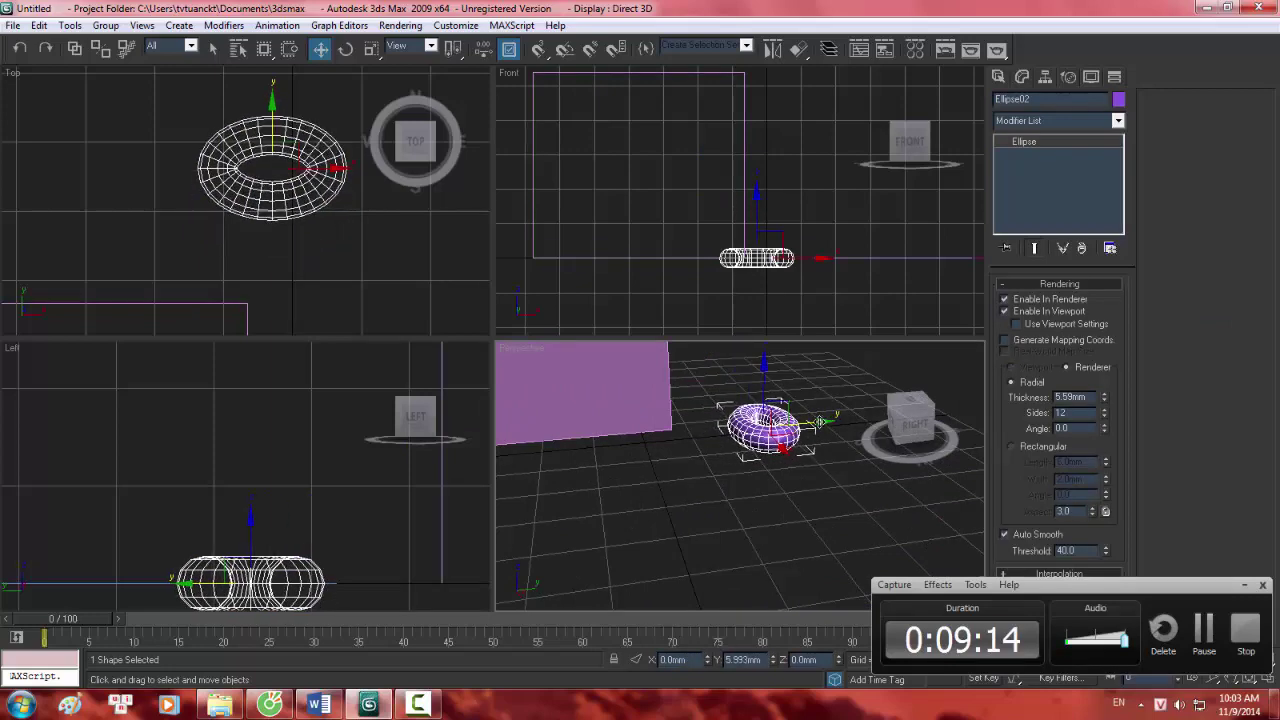
mouse_move(819, 422)
mouse_down()
mouse_move(777, 429)
mouse_move(814, 428)
mouse_up()
scroll(798, 446, up, 2)
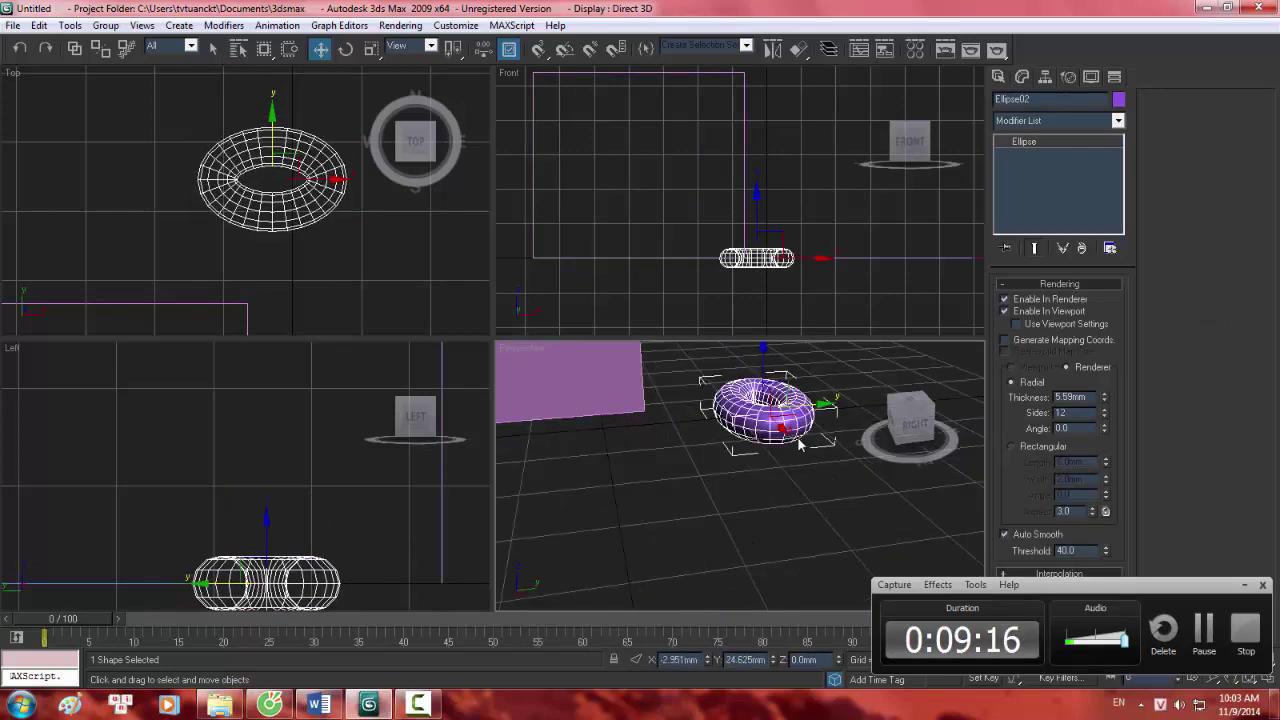
click(1005, 310)
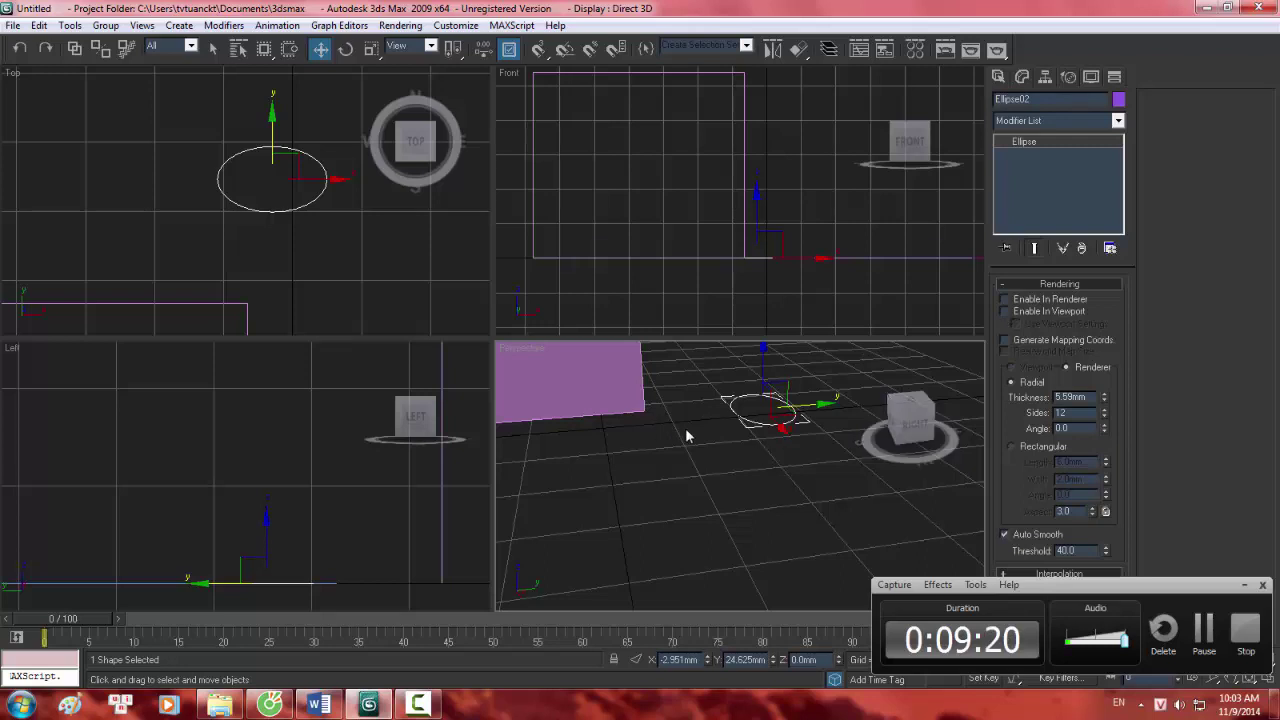
Select the box and all the splines in the Perspective view and delete them.
scroll(697, 432, down, 4)
middle_drag(707, 456, 606, 408)
scroll(606, 408, down, 4)
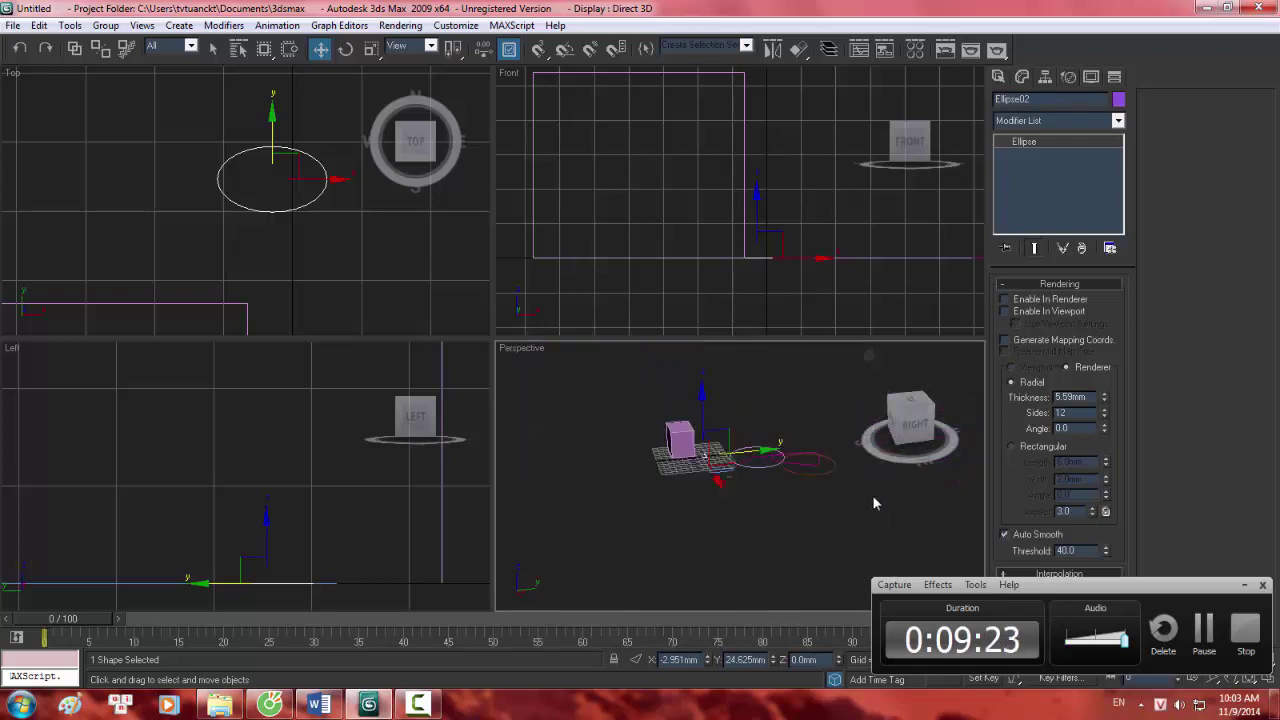
scroll(873, 497, down, 2)
drag(886, 526, 594, 409)
middle_drag(703, 454, 638, 446)
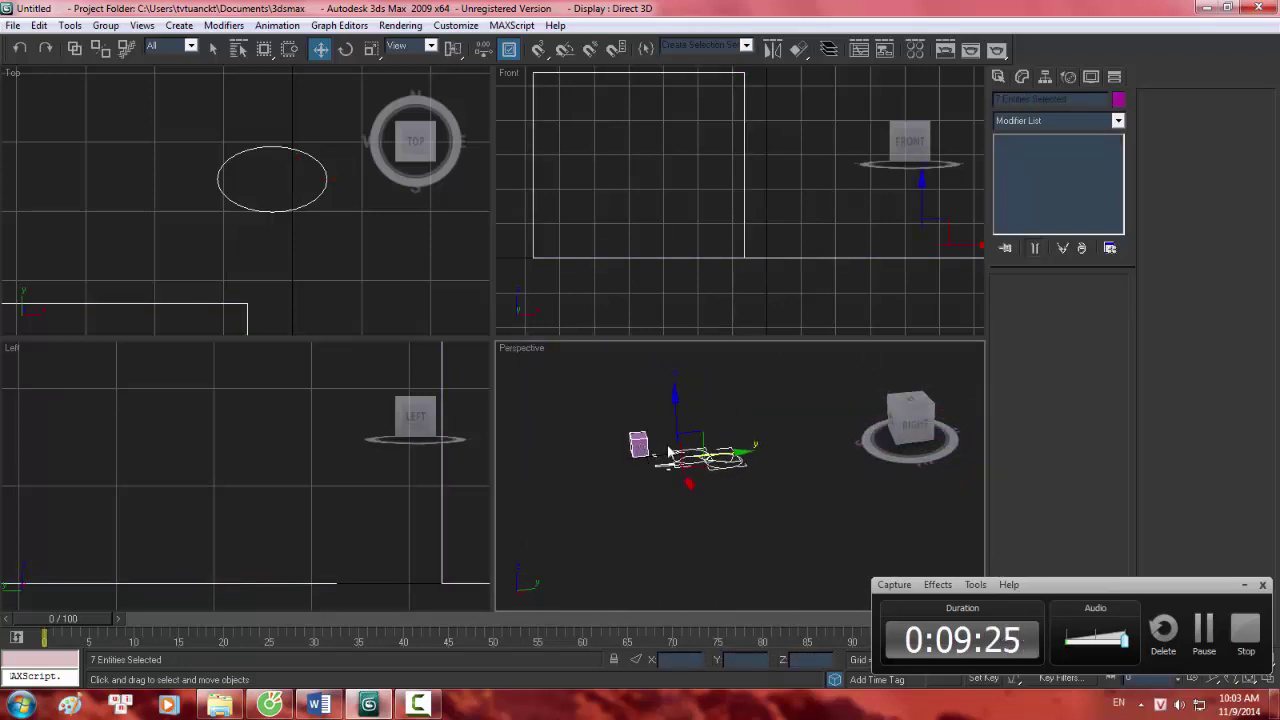
key(Delete)
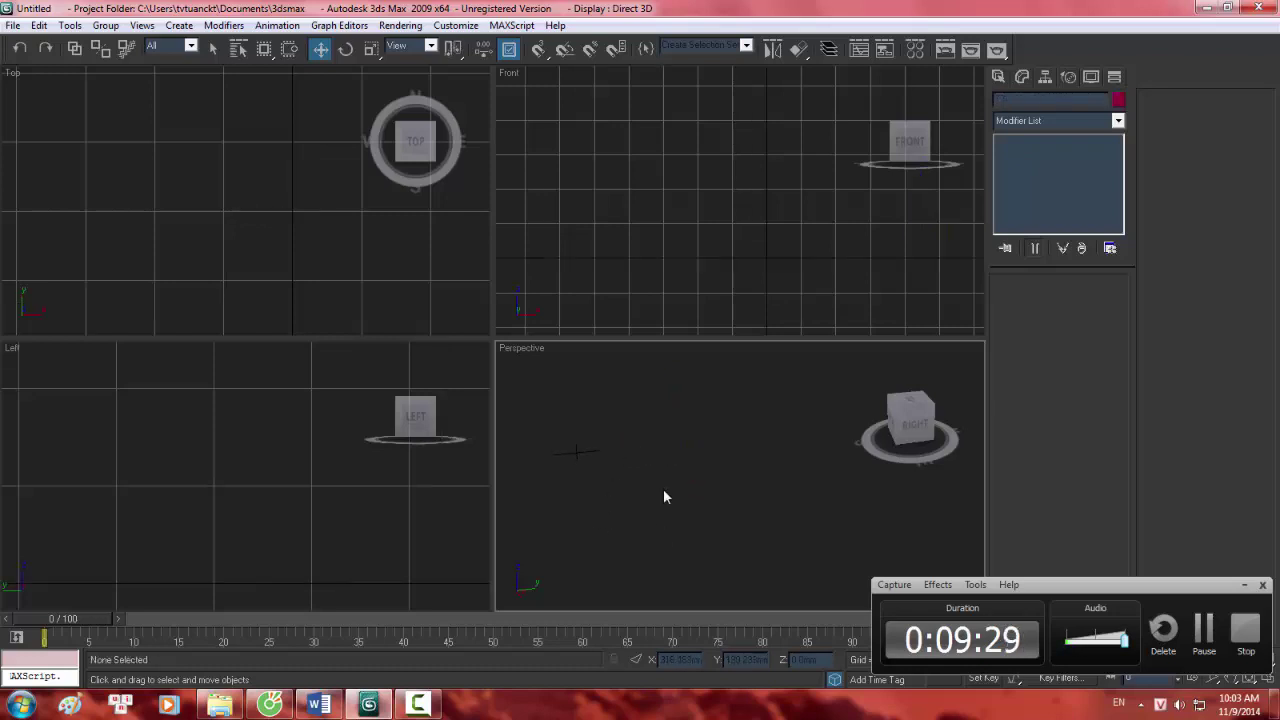
key(g)
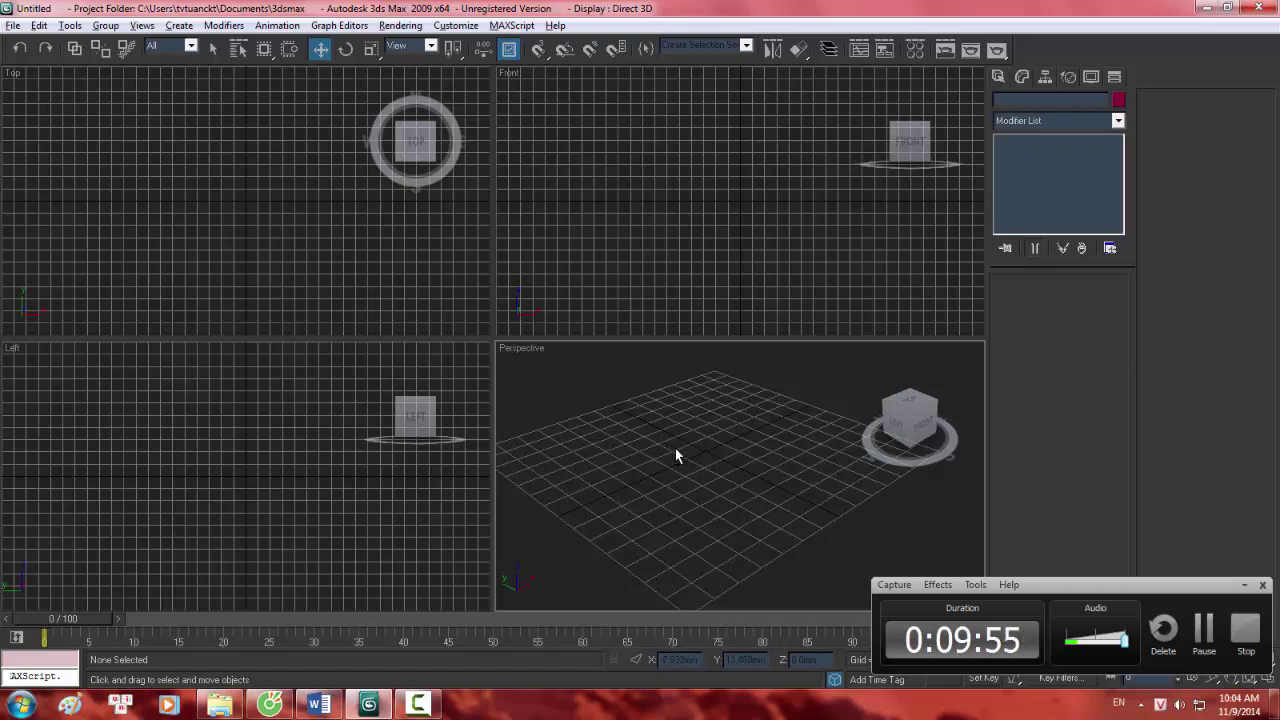
Switch between the four-view layout and the full-size Perspective viewport, leaving Perspective maximized and orbited towards the front of the grid.
key(alt+w)
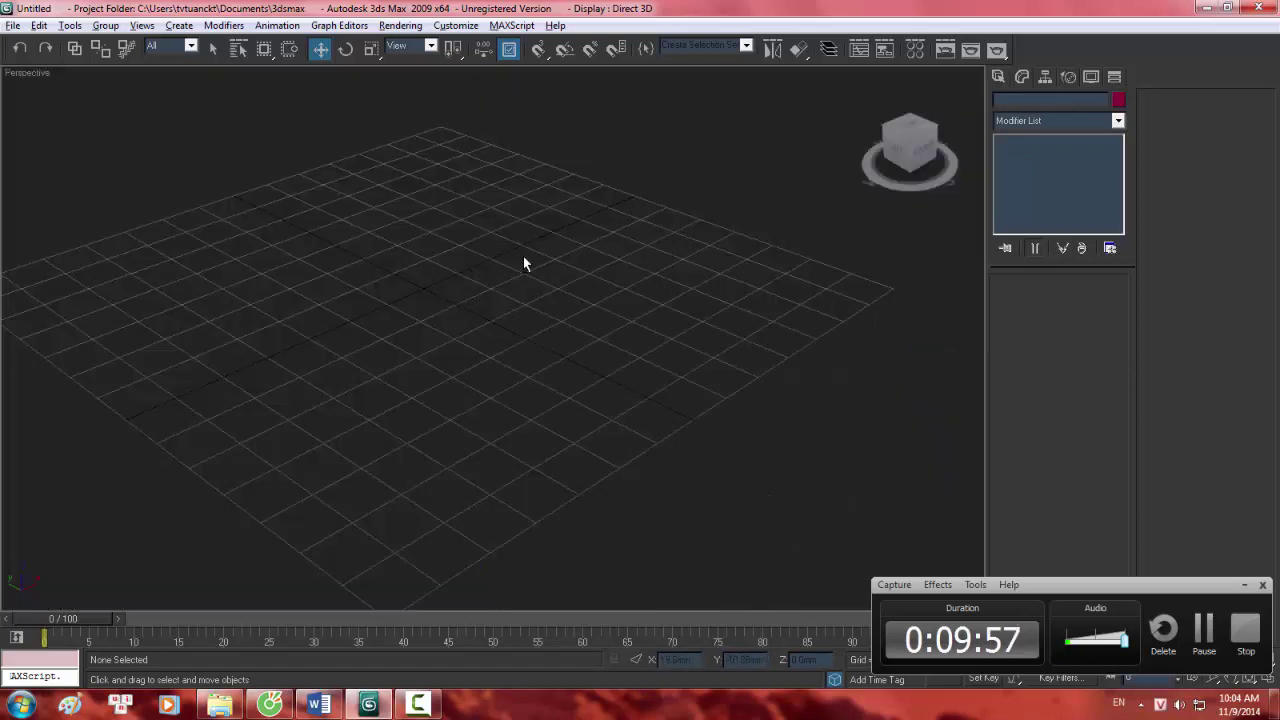
middle_drag(517, 330, 545, 409)
scroll(586, 398, down, 3)
key(alt+w)
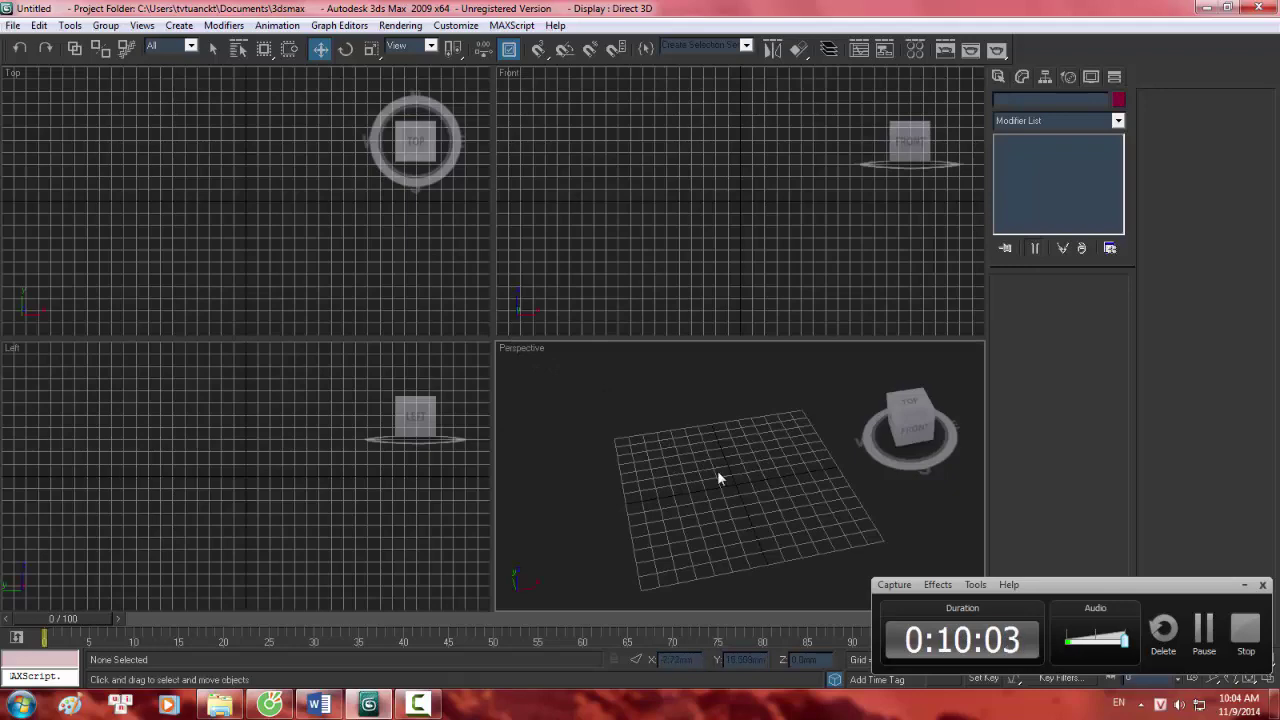
key(alt+w)
alt+middle_drag(491, 371, 494, 400)
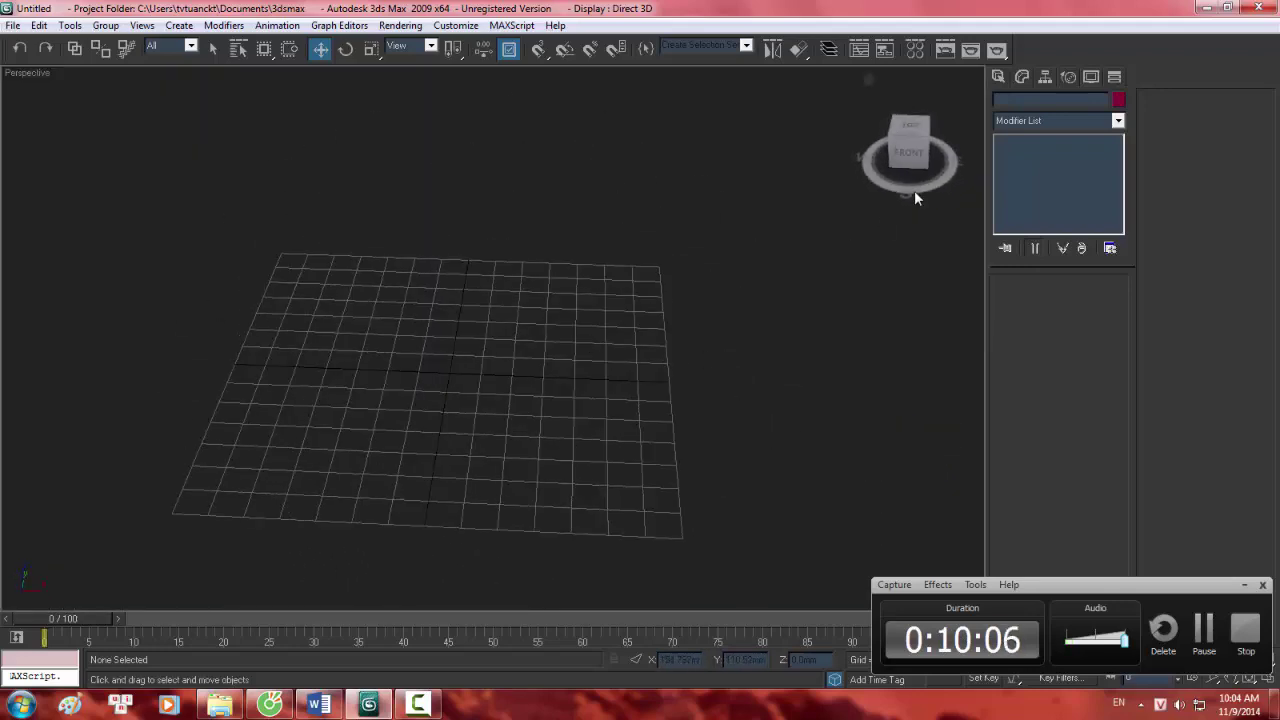
Create a standard primitive box about 66 mm long, 152.5 mm wide and -20 mm high in the Perspective view.
click(998, 76)
click(1023, 103)
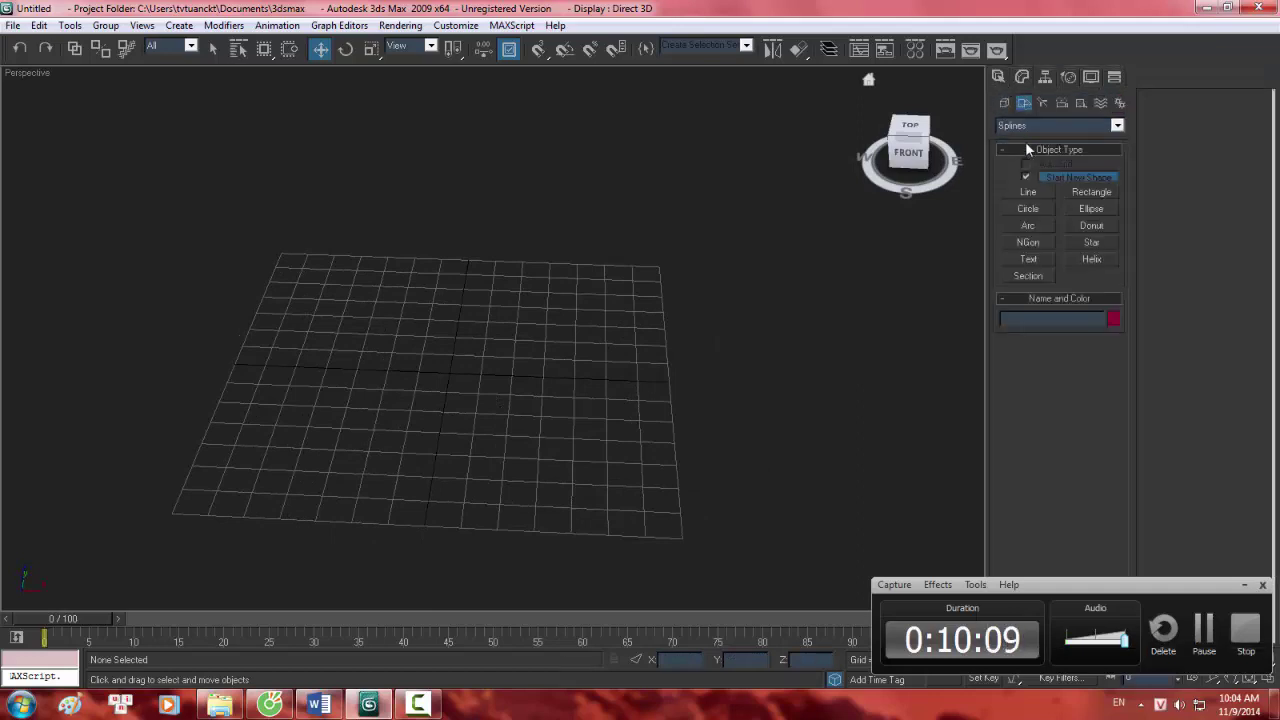
click(1004, 103)
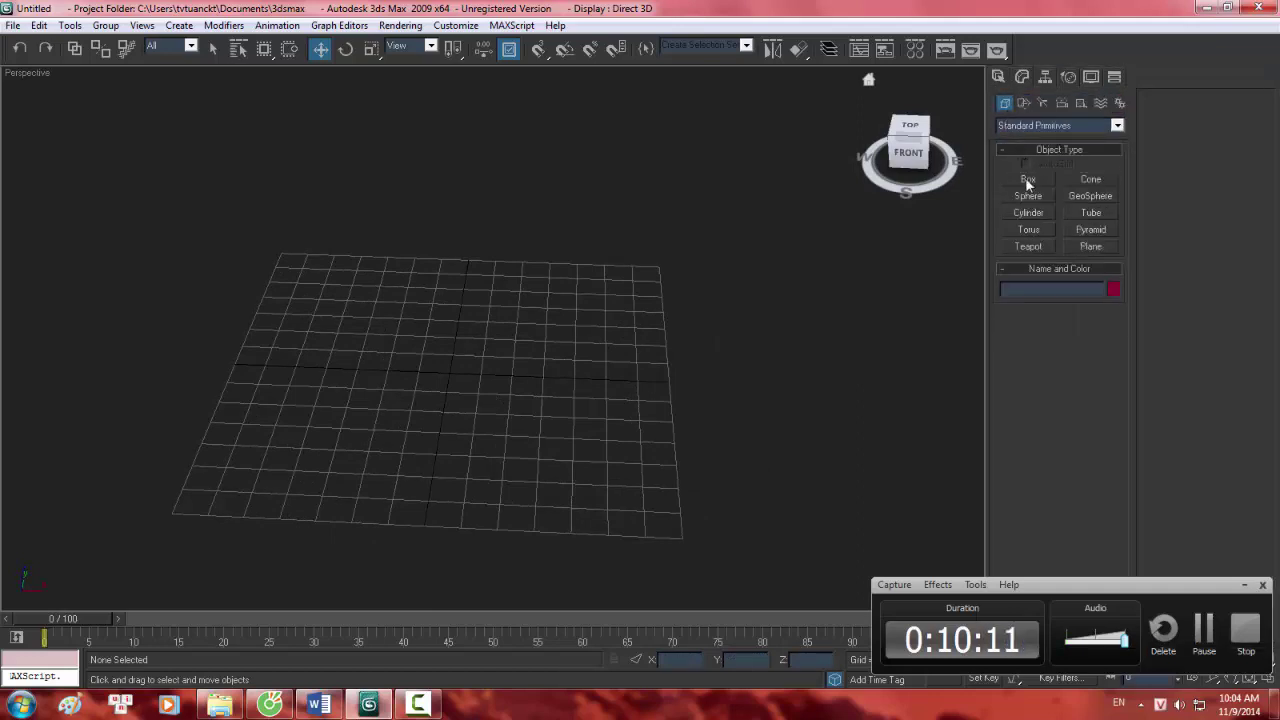
click(1029, 179)
drag(888, 222, 477, 294)
Examine the box from several angles and distances together with its dimension and segment parameters.
scroll(728, 334, down, 4)
middle_drag(728, 334, 571, 331)
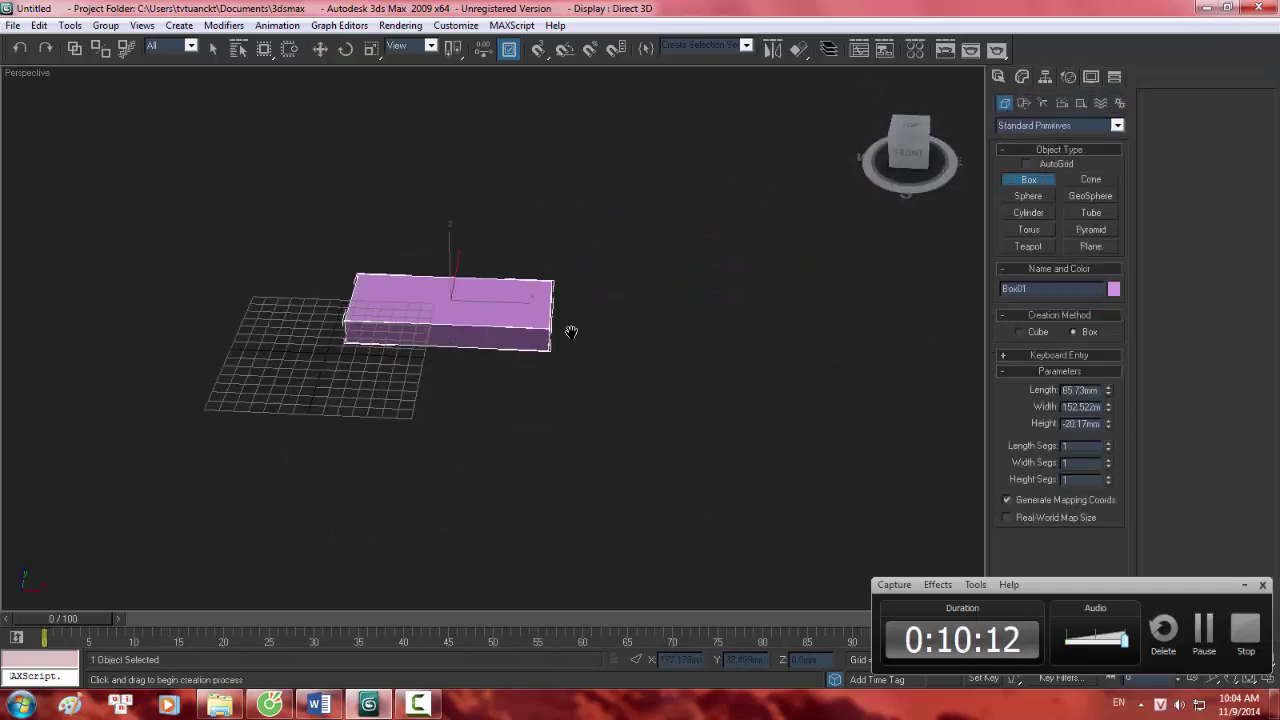
scroll(562, 342, up, 4)
middle_drag(491, 343, 620, 329)
scroll(614, 383, up, 3)
middle_drag(614, 383, 527, 400)
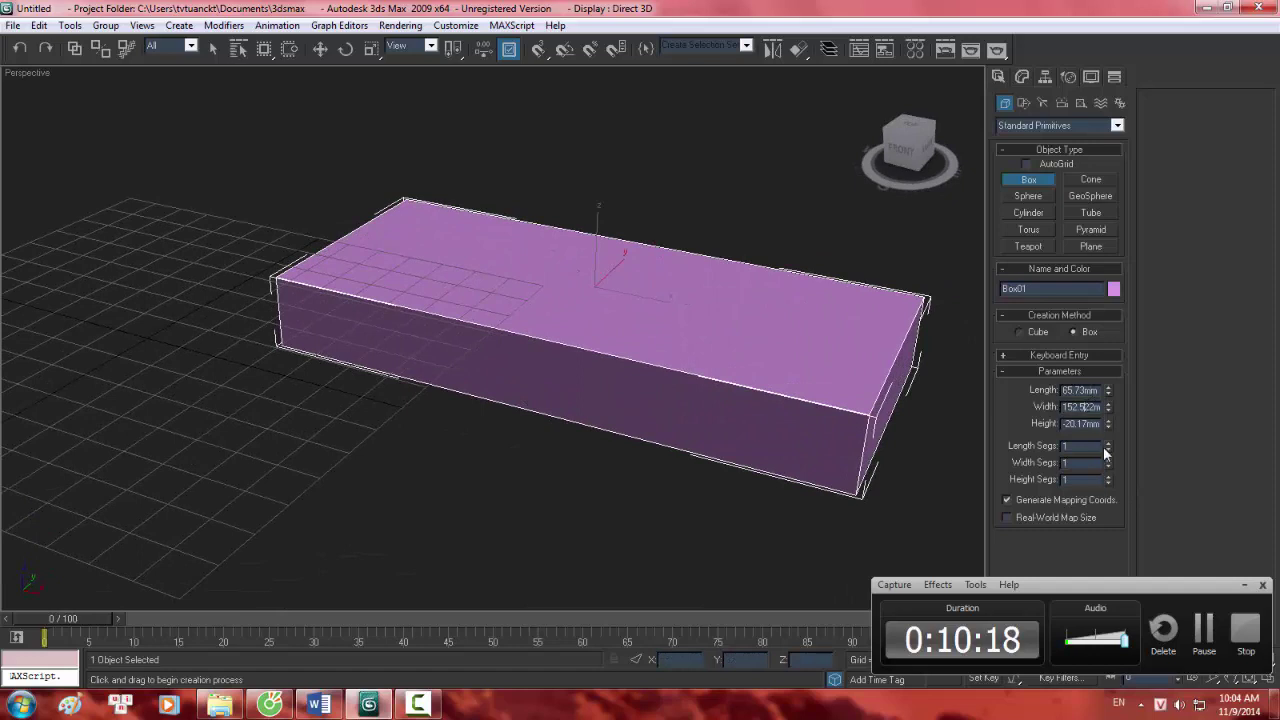
middle_drag(906, 408, 863, 406)
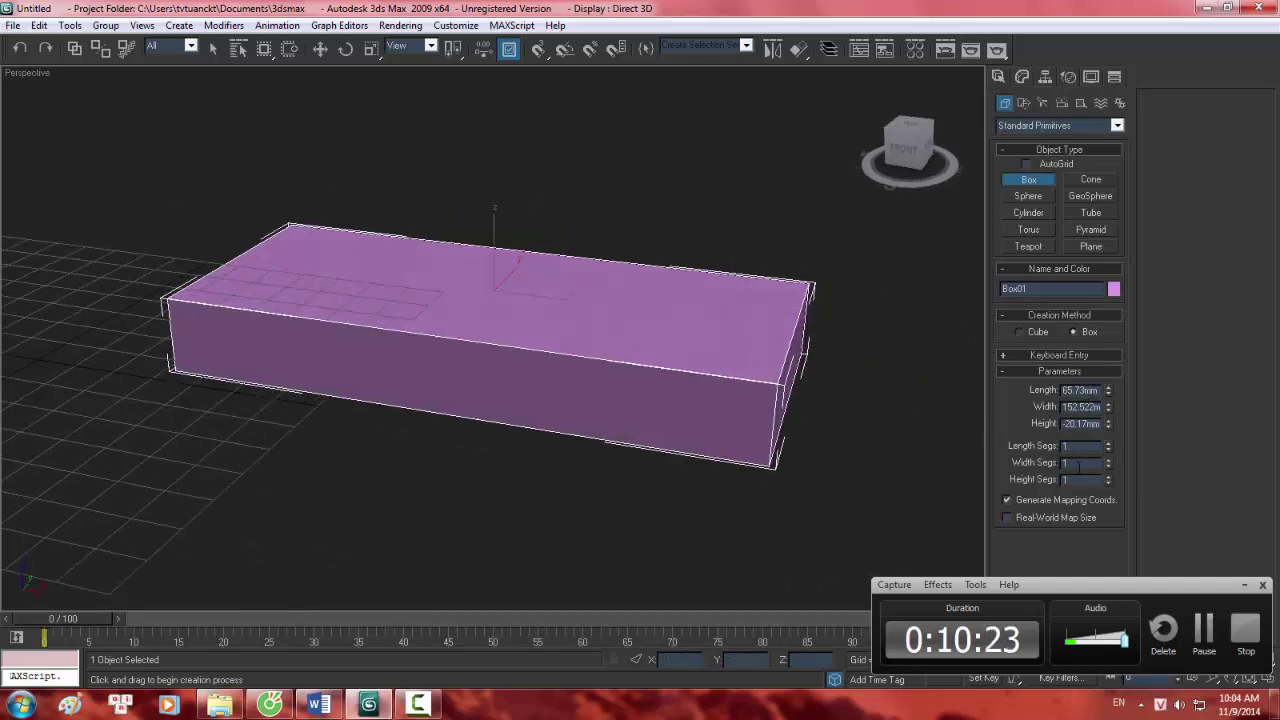
alt+middle_drag(538, 263, 724, 354)
alt+middle_drag(857, 397, 908, 380)
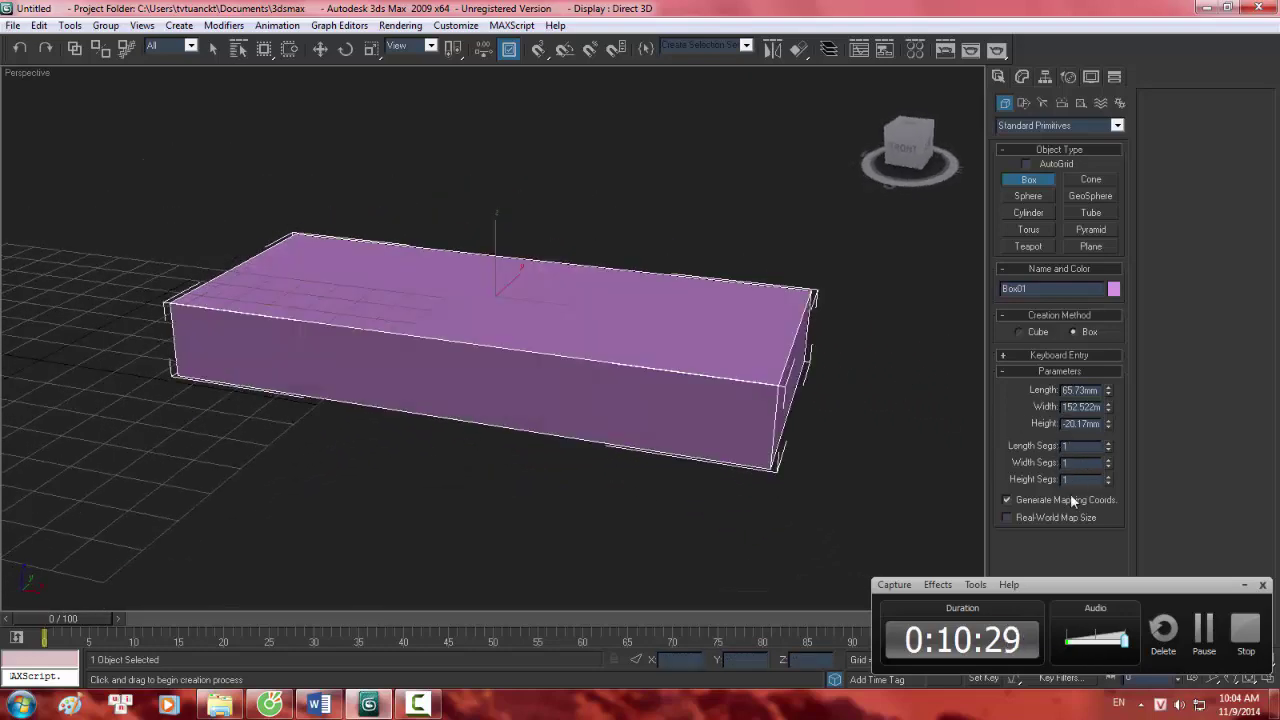
alt+middle_drag(842, 390, 971, 414)
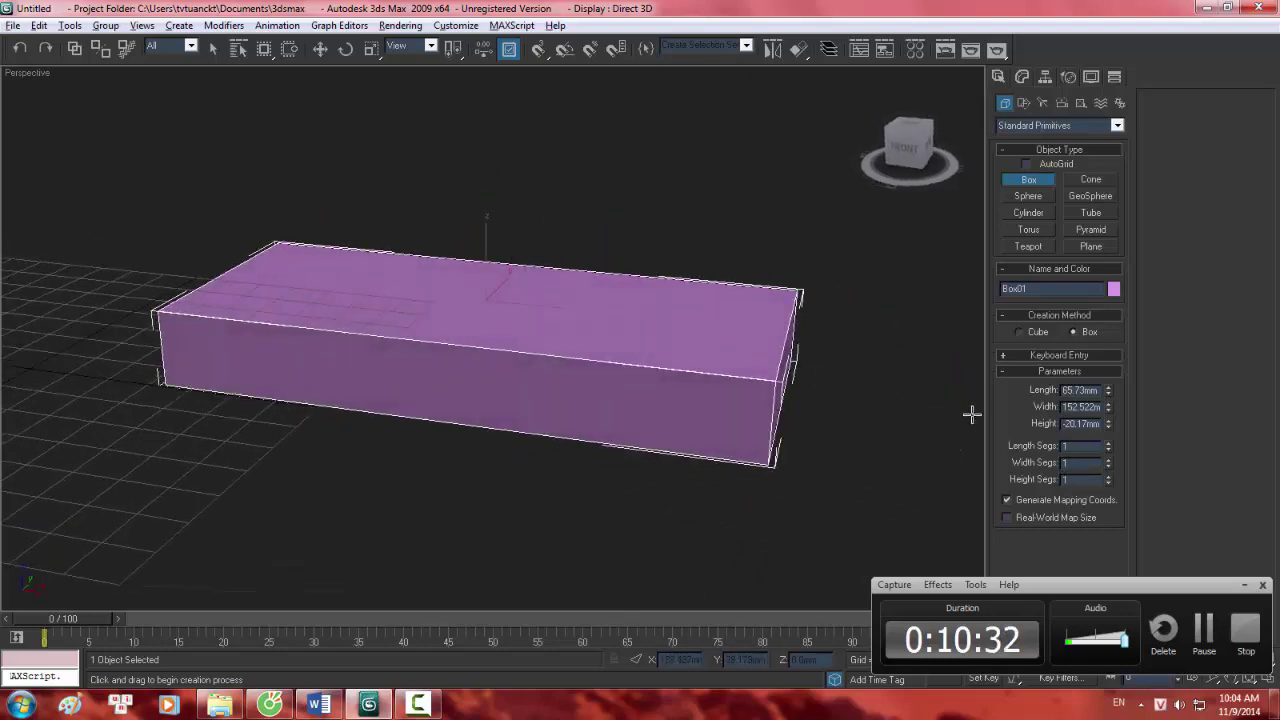
Set the box to 2 length segments, 2 width segments and 8 height segments, and check the divisions on its faces.
click(1108, 443)
mouse_move(700, 340)
alt+middle_down()
mouse_move(663, 329)
mouse_move(716, 354)
alt+middle_up()
click(1108, 458)
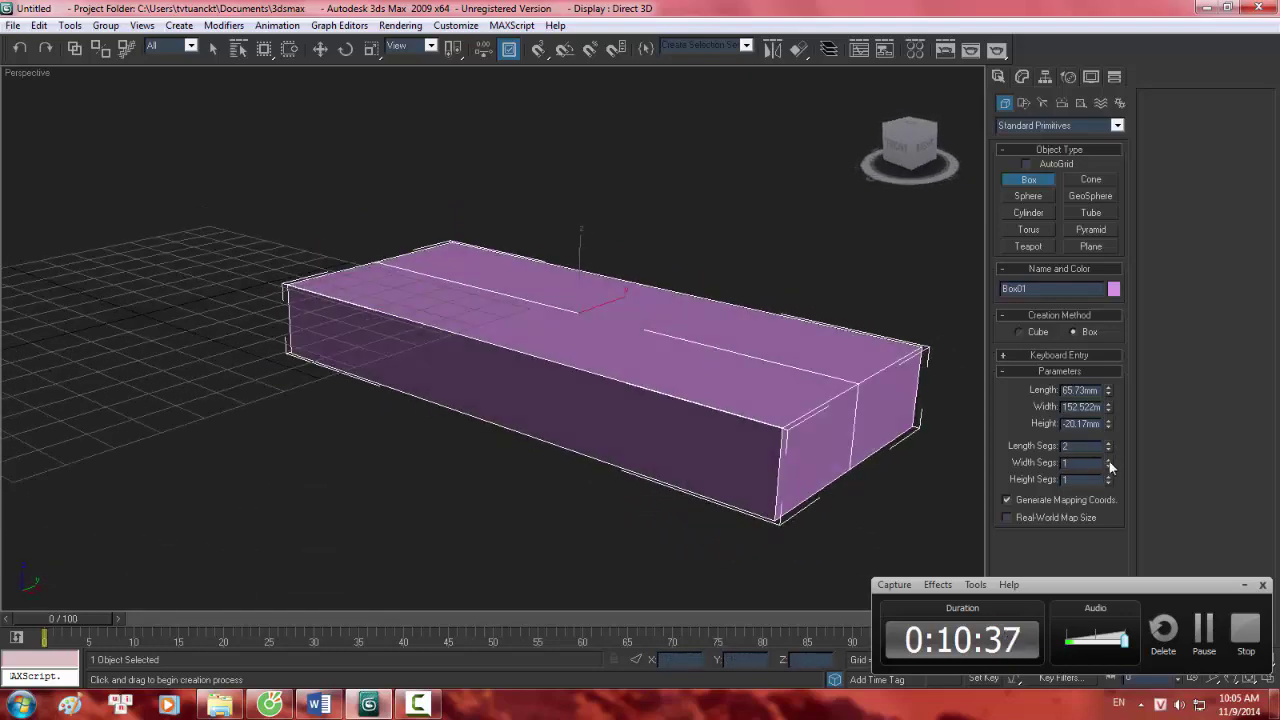
alt+middle_drag(914, 422, 883, 420)
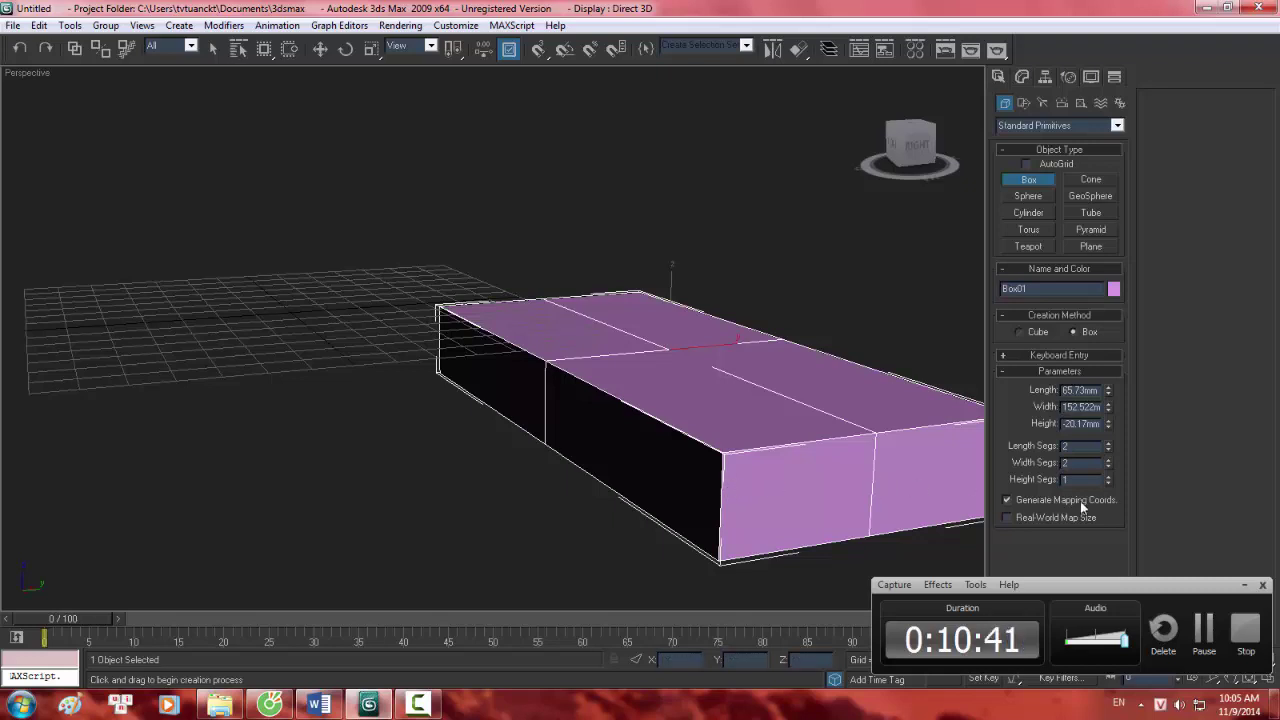
click(1109, 476)
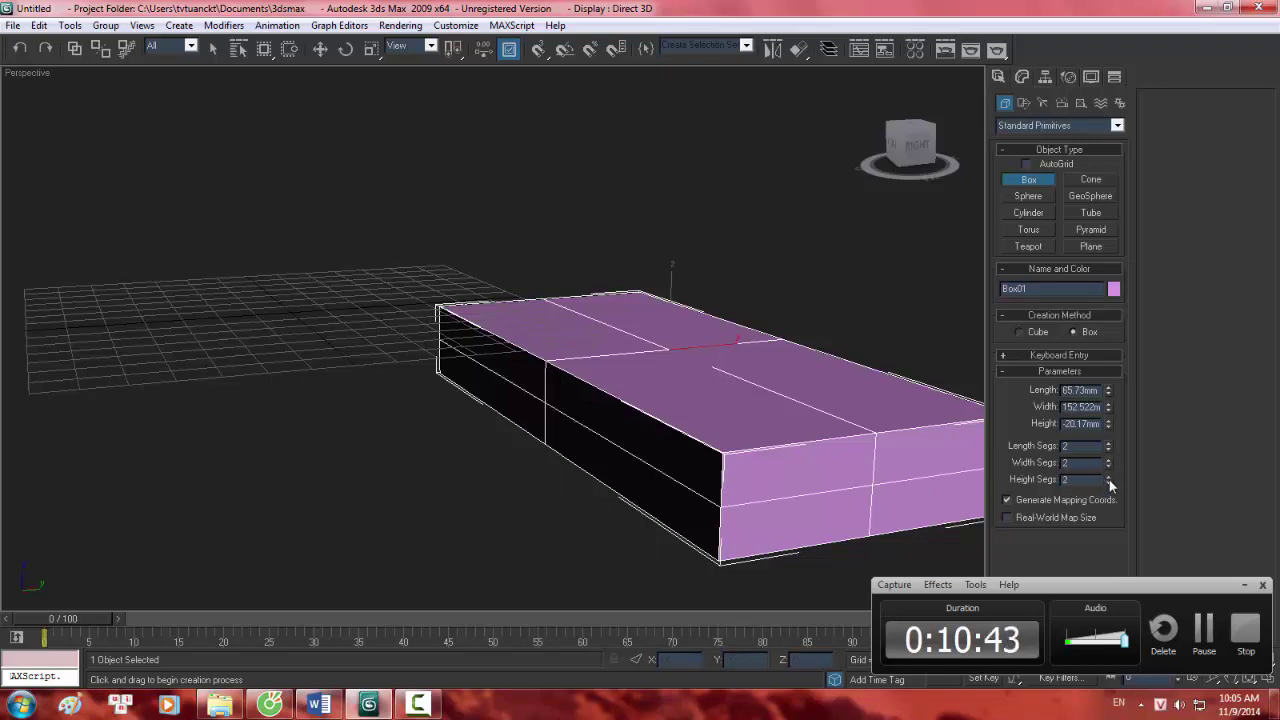
click(1109, 476)
click(1109, 476)
click(1109, 476)
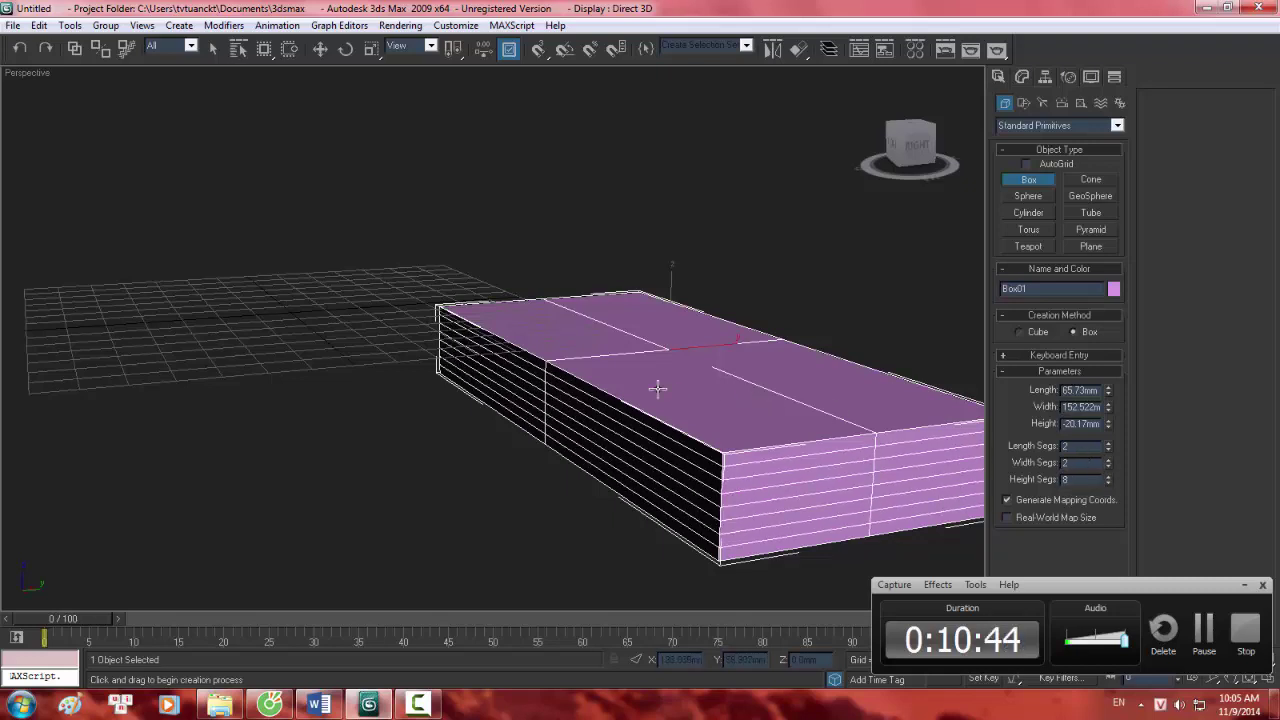
scroll(657, 388, down, 1)
alt+middle_drag(674, 397, 700, 450)
scroll(660, 437, up, 3)
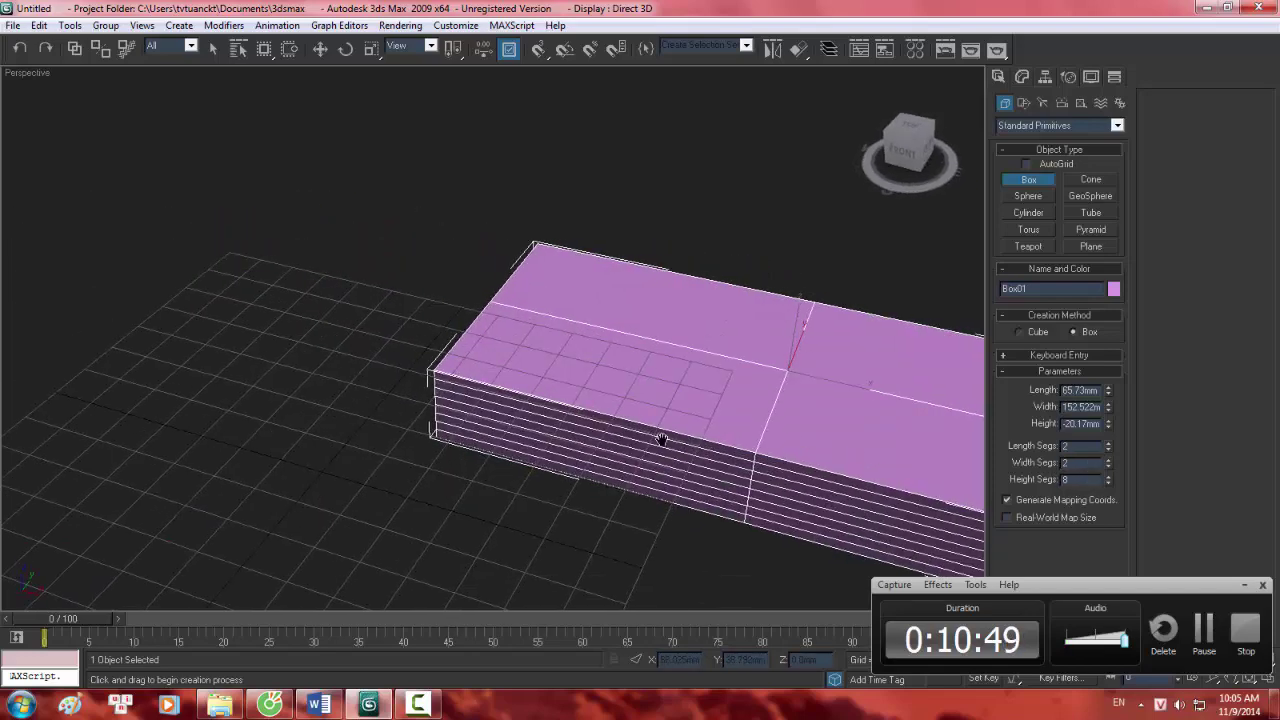
scroll(665, 420, down, 3)
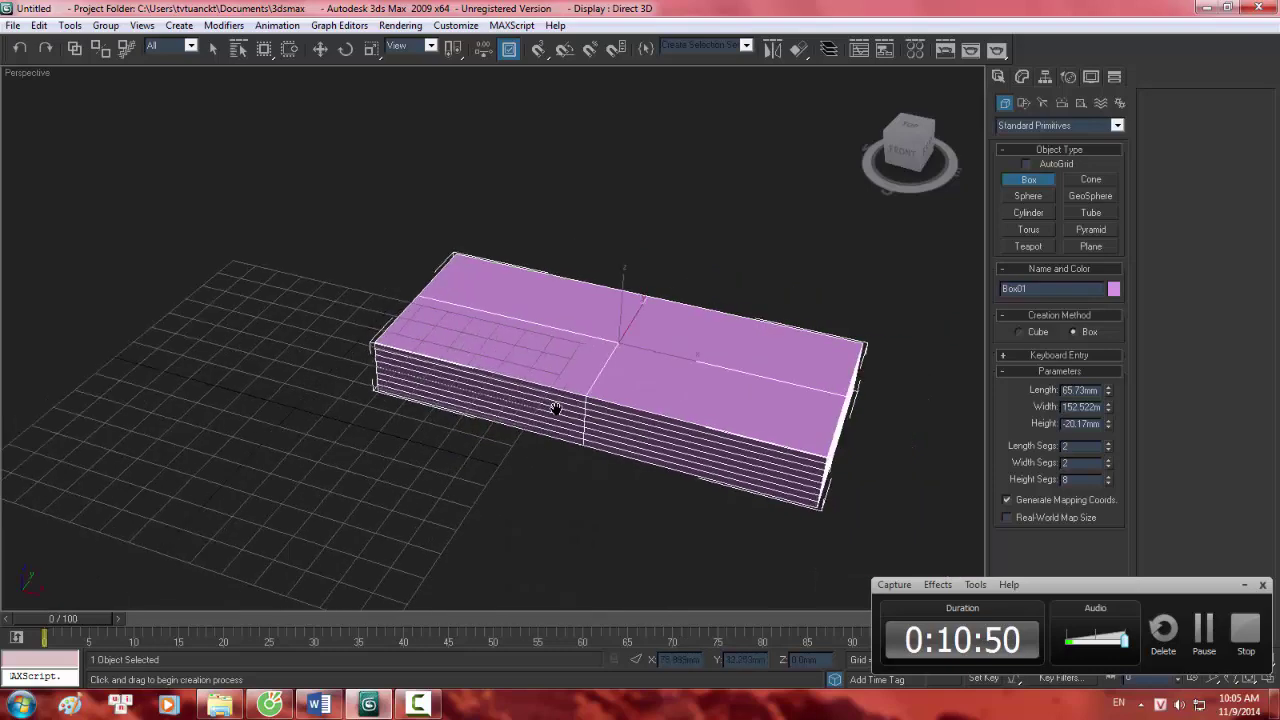
End box creation with the Move tool and toggle between the four-view layout and the maximized Perspective viewport.
key(w)
key(alt+w)
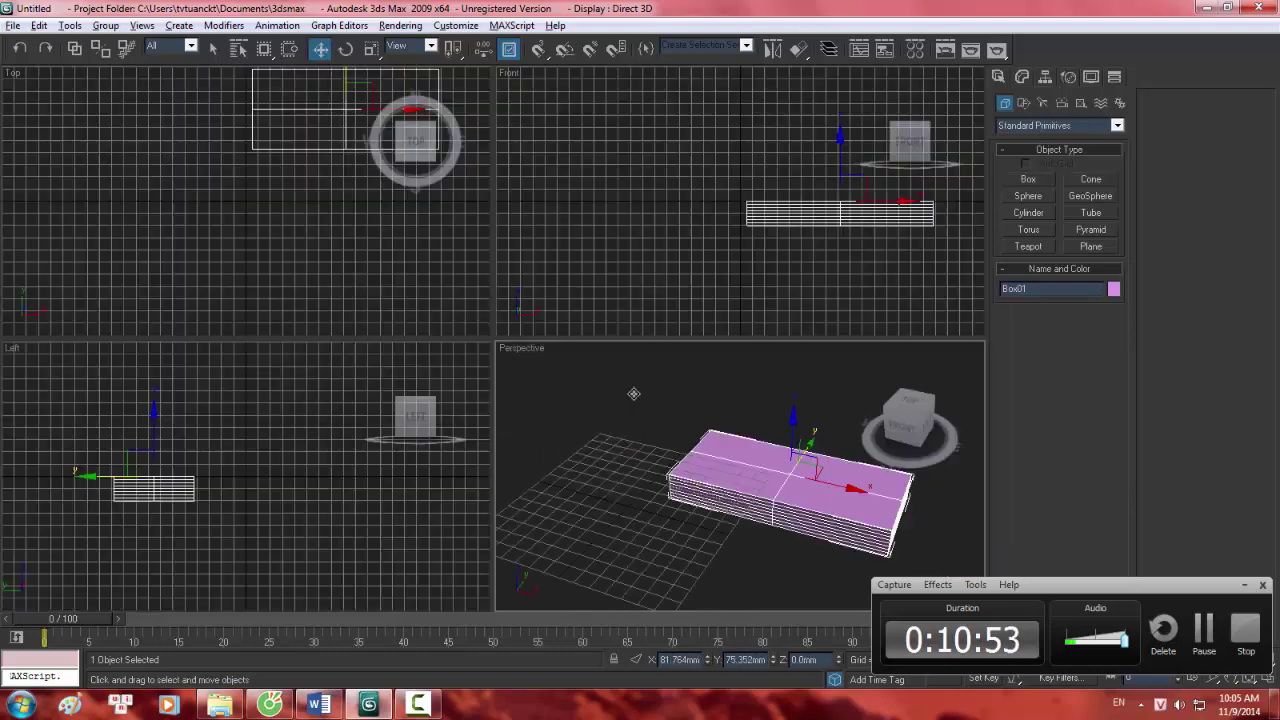
key(alt+w)
key(alt+w)
key(alt+w)
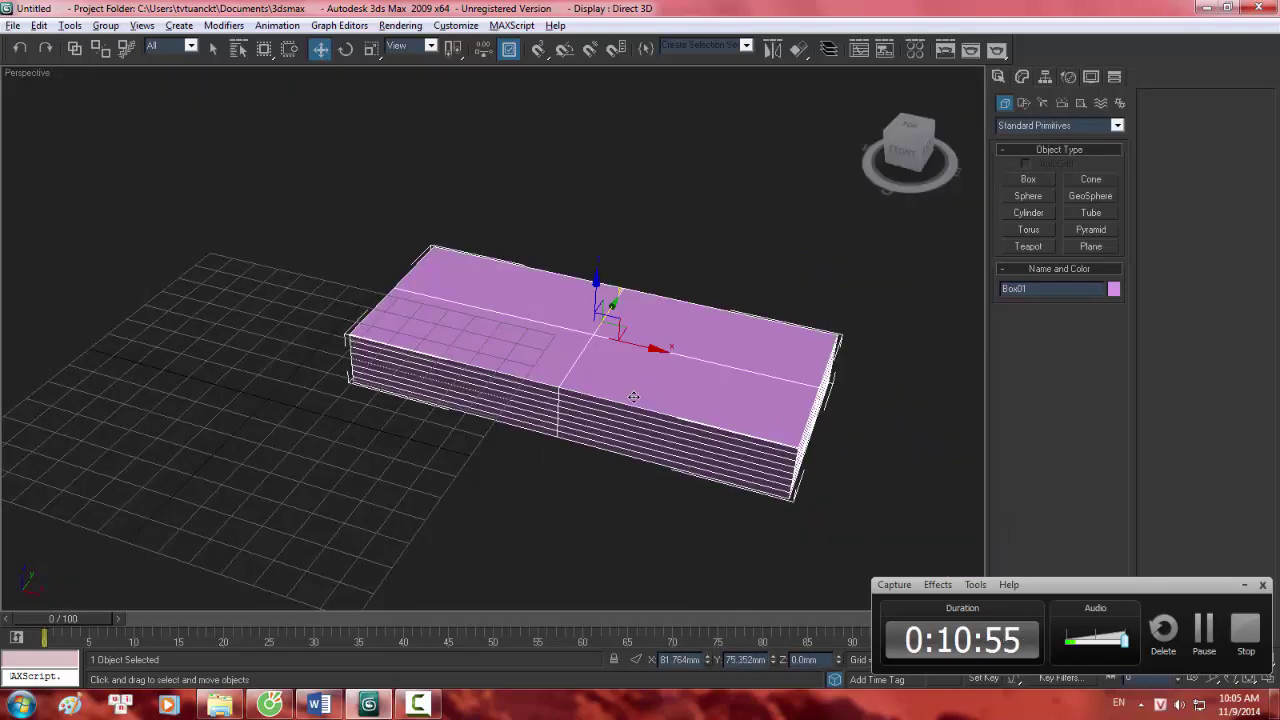
Switch to the Word lesson outline and highlight the "ALT + W" entry in section IV on working in 3D.
click(318, 704)
scroll(478, 433, down, 5)
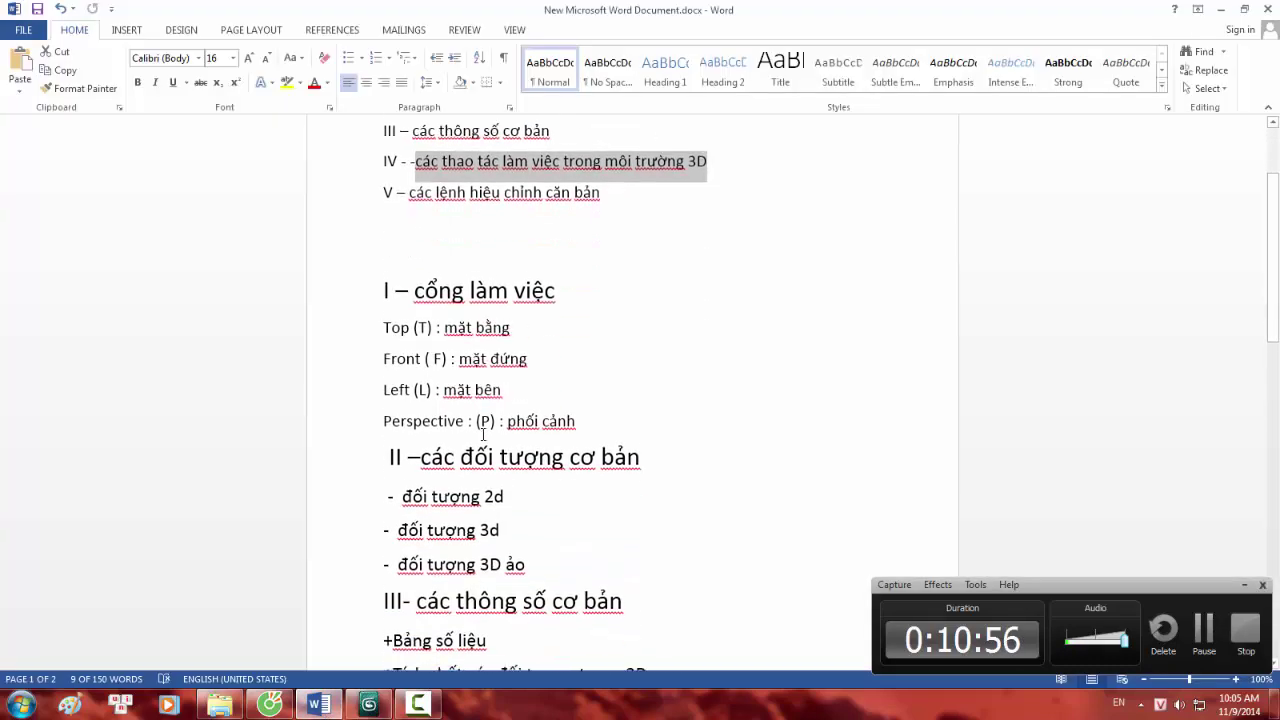
scroll(478, 433, down, 5)
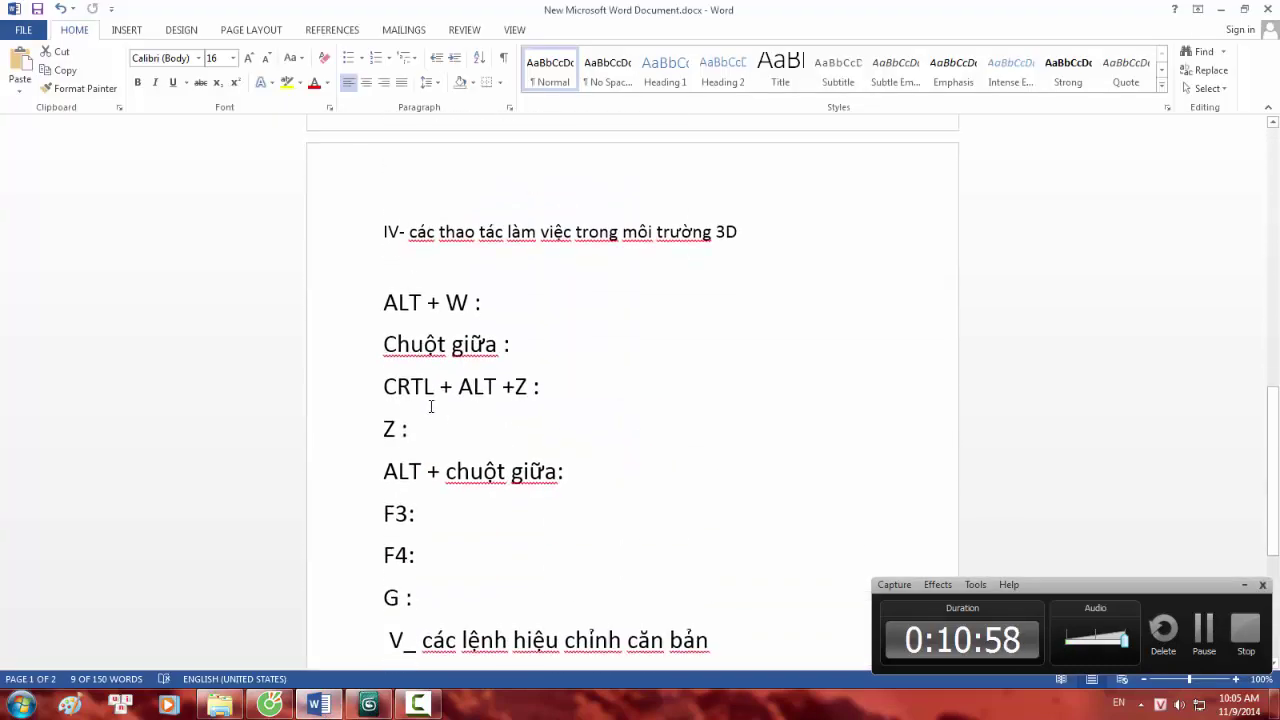
drag(384, 299, 474, 300)
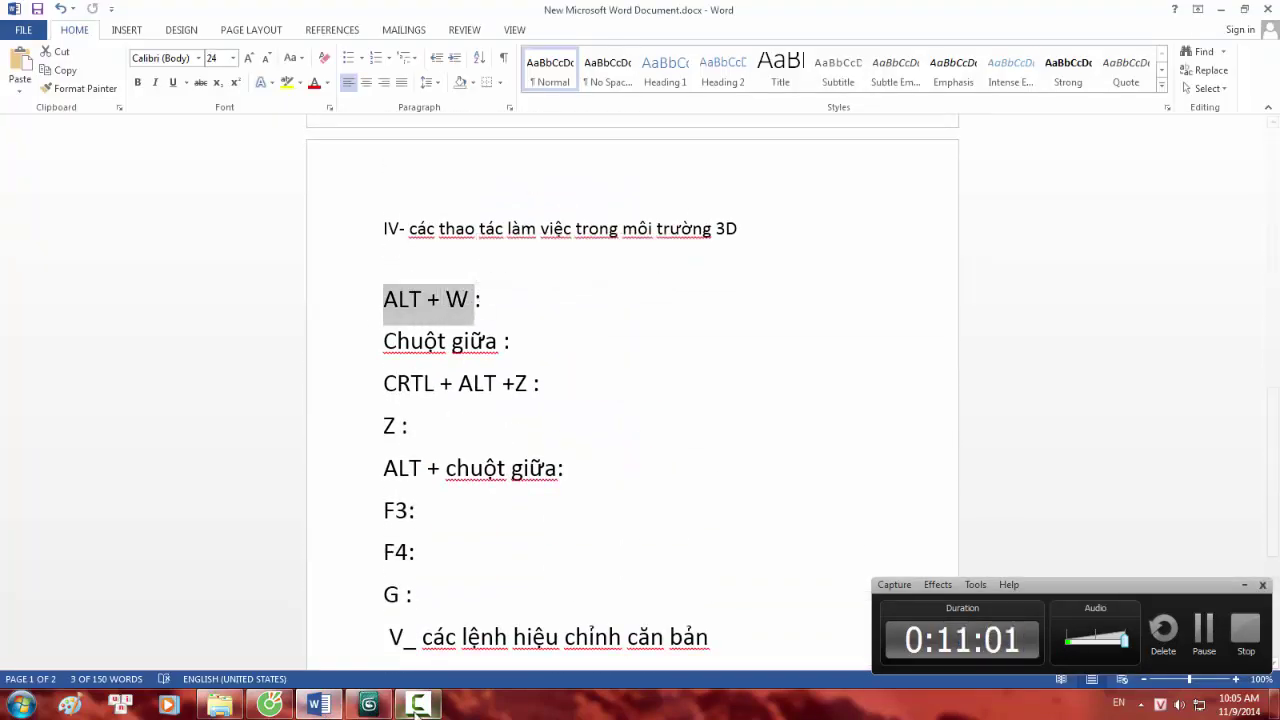
Return to 3ds Max, demonstrate toggling the maximized Perspective viewport, and view the segmented box from farther away.
click(369, 704)
key(alt+w)
key(alt+w)
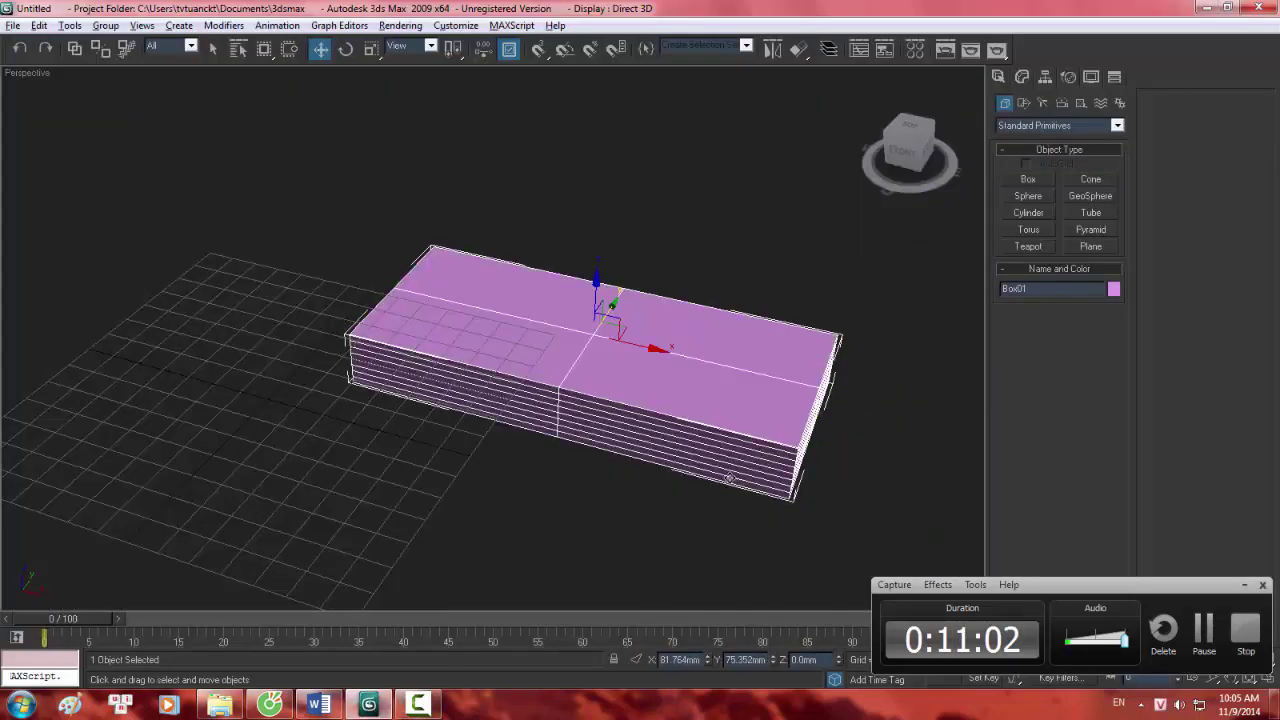
middle_drag(641, 384, 545, 328)
scroll(601, 318, down, 3)
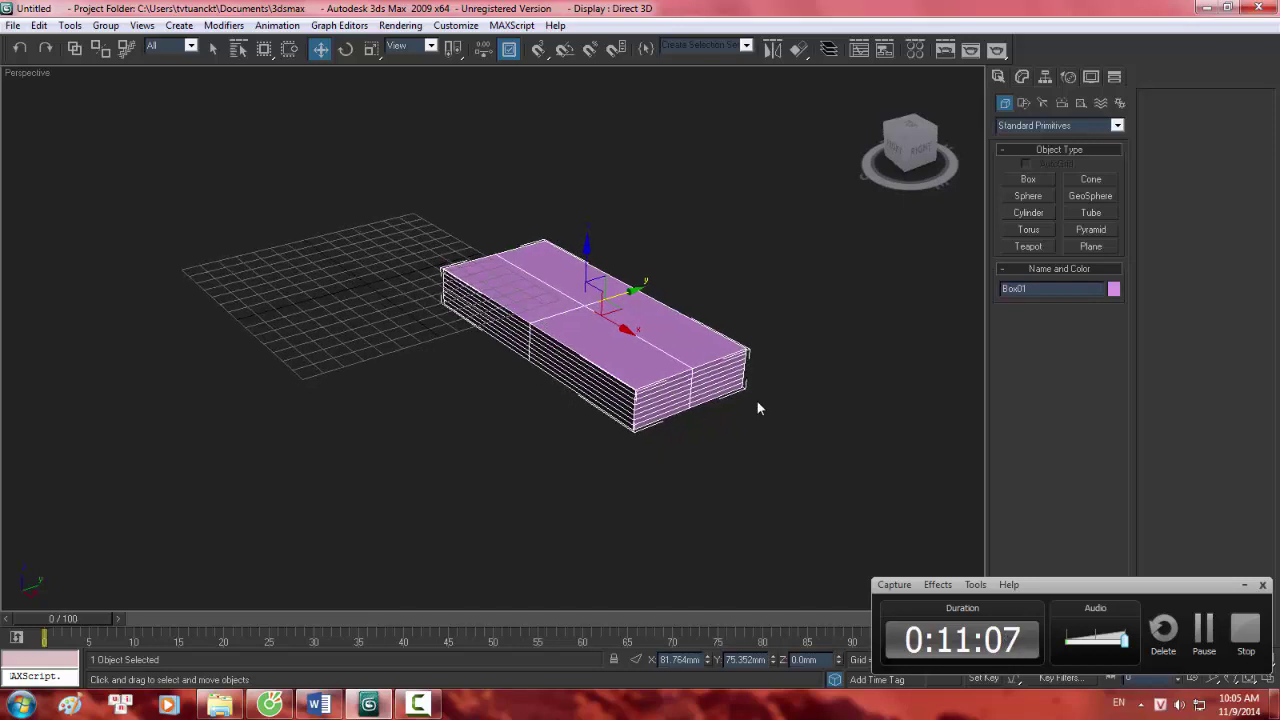
Delete the segmented box and create a new box on the grid, about 51 mm long, 52 mm wide and 31 mm high.
key(Delete)
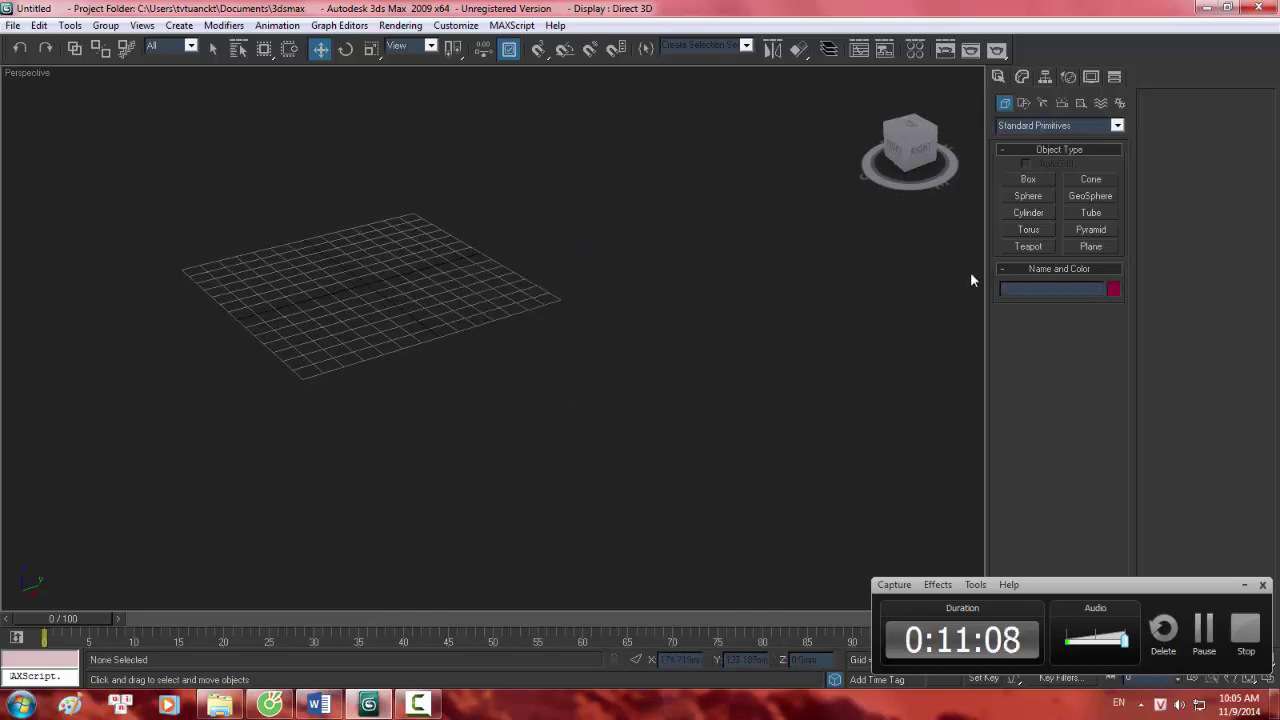
click(1028, 179)
drag(320, 277, 457, 283)
click(440, 243)
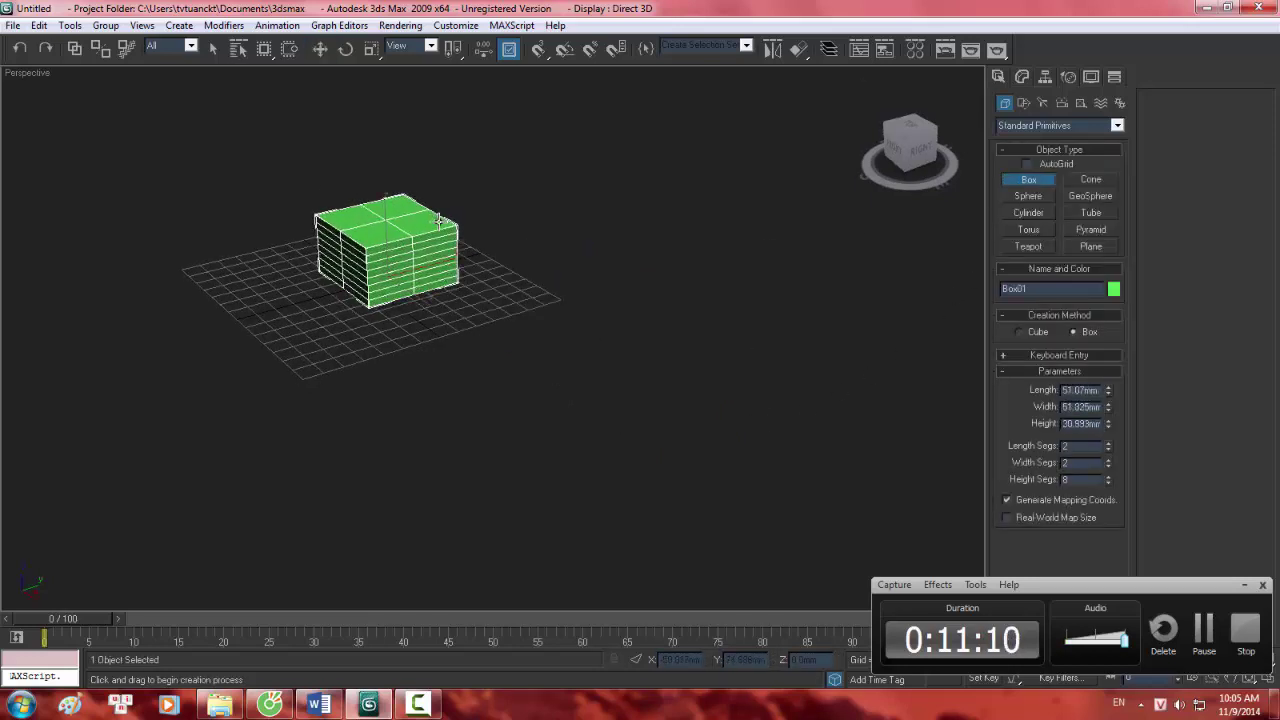
Set the new box's length, width and height segments all to 1.
scroll(405, 280, up, 2)
alt+middle_drag(420, 295, 470, 295)
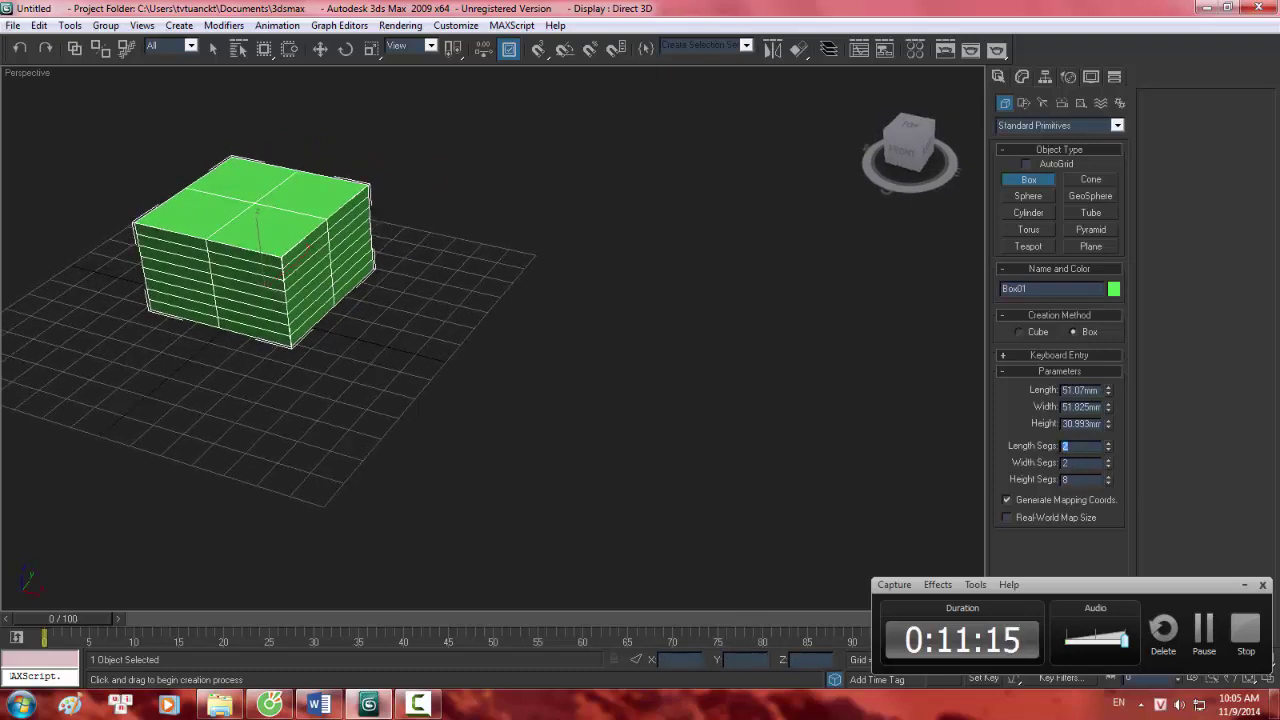
text(1)
key(Tab)
key(Tab)
key(Tab)
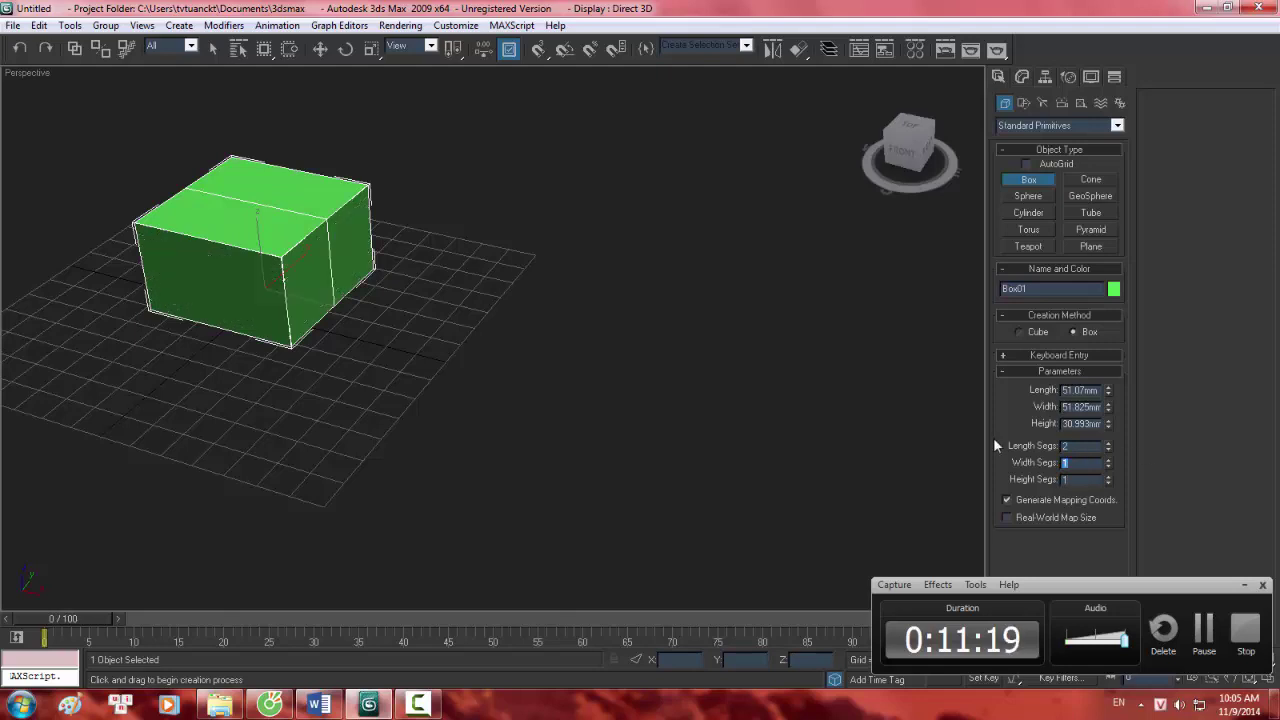
text(1)
key(Return)
Examine the box without subdivisions from several angles and distances in the Perspective viewport.
scroll(505, 365, up, 3)
scroll(505, 365, up, 2)
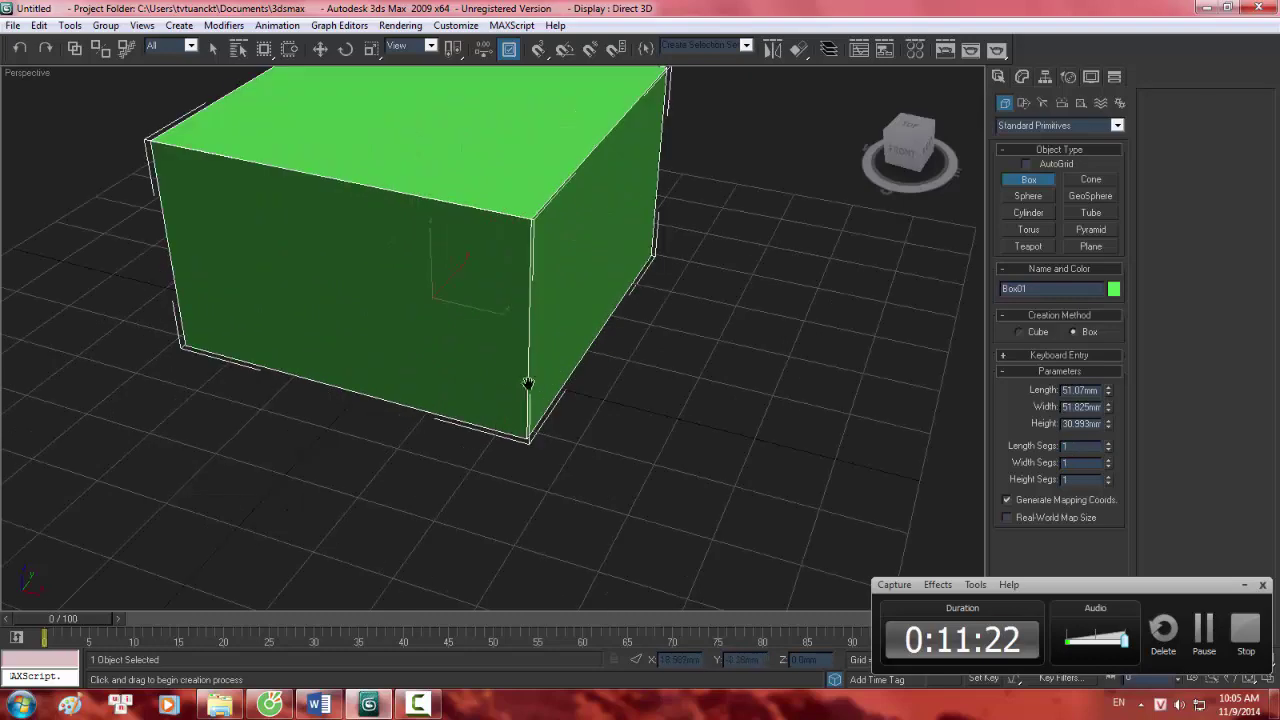
mouse_move(526, 383)
alt+middle_down()
mouse_move(603, 354)
mouse_move(529, 394)
mouse_move(489, 440)
mouse_move(563, 386)
mouse_move(523, 406)
alt+middle_up()
scroll(489, 439, down, 3)
scroll(523, 406, up, 5)
scroll(457, 377, down, 4)
alt+middle_drag(457, 377, 529, 401)
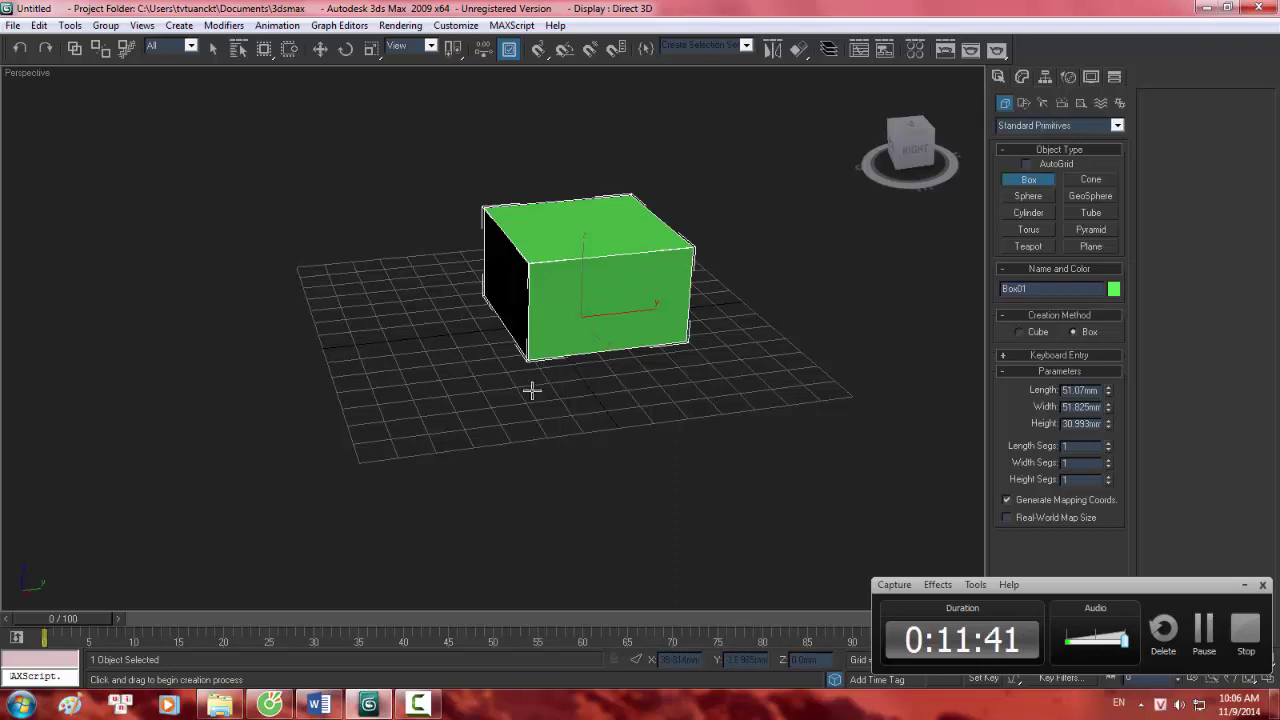
scroll(524, 390, up, 4)
scroll(524, 390, up, 2)
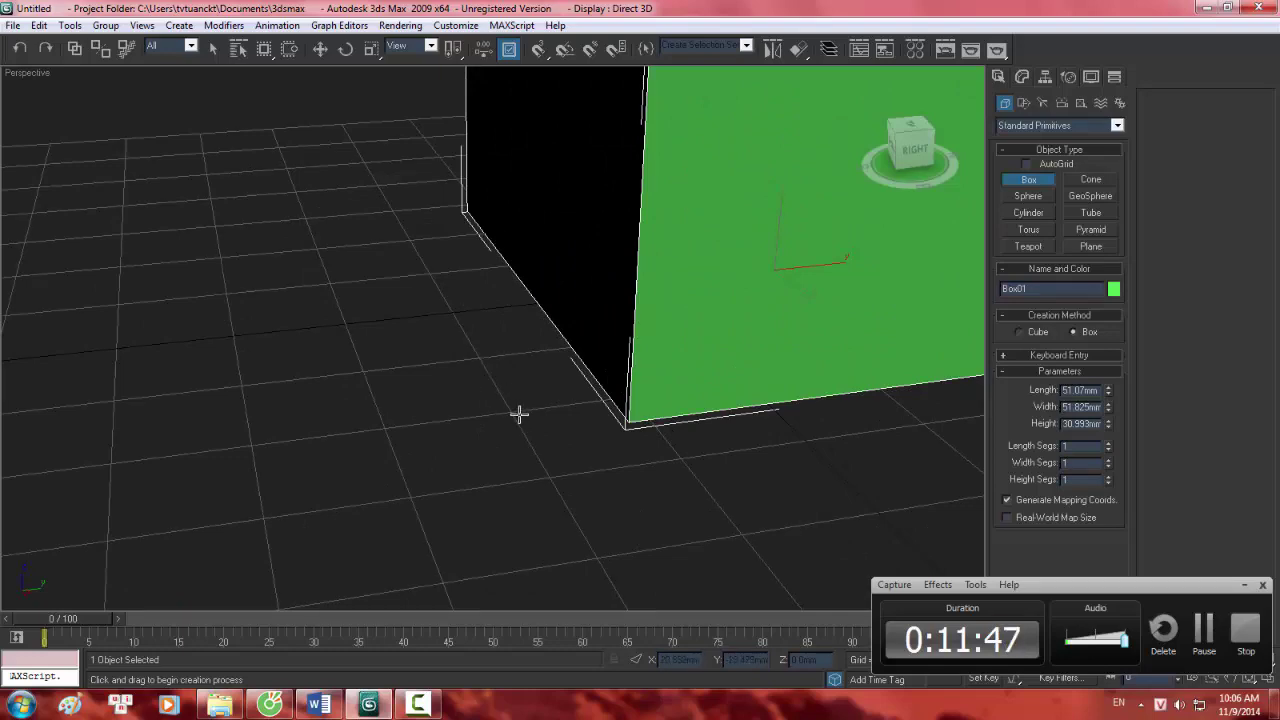
scroll(572, 438, down, 5)
scroll(560, 382, up, 5)
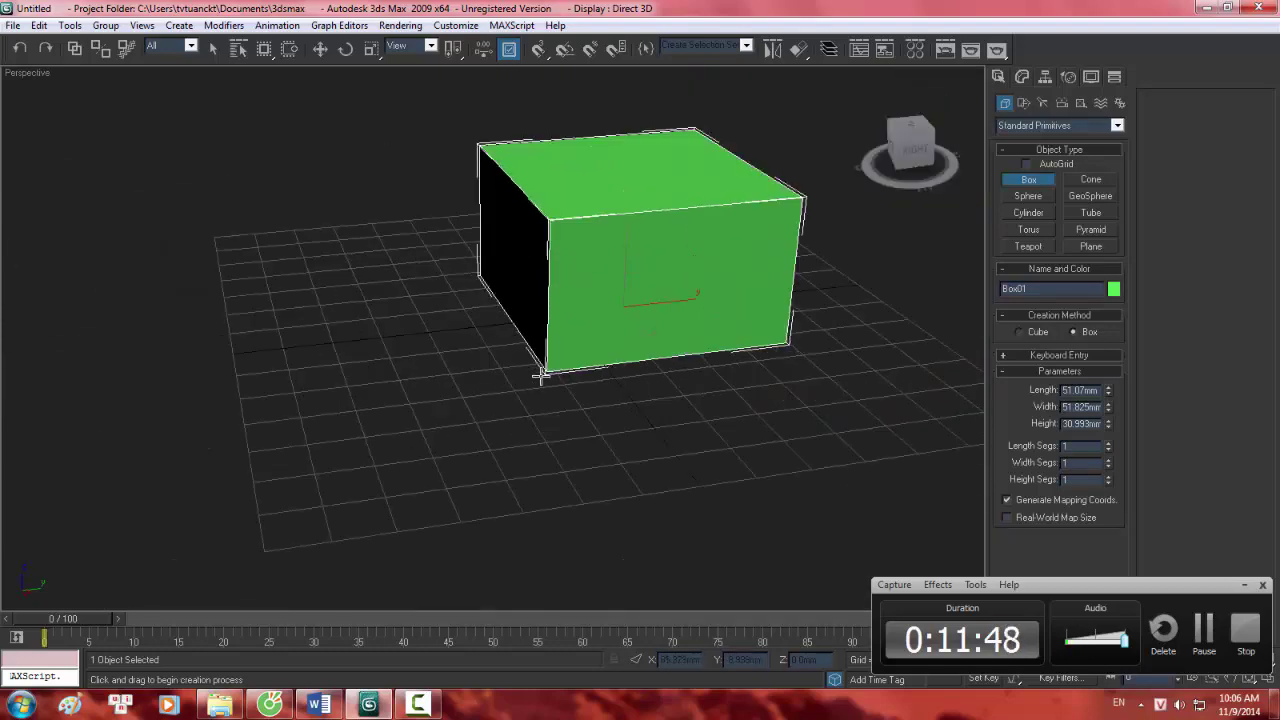
scroll(524, 384, down, 2)
alt+middle_drag(522, 386, 629, 415)
scroll(610, 376, up, 5)
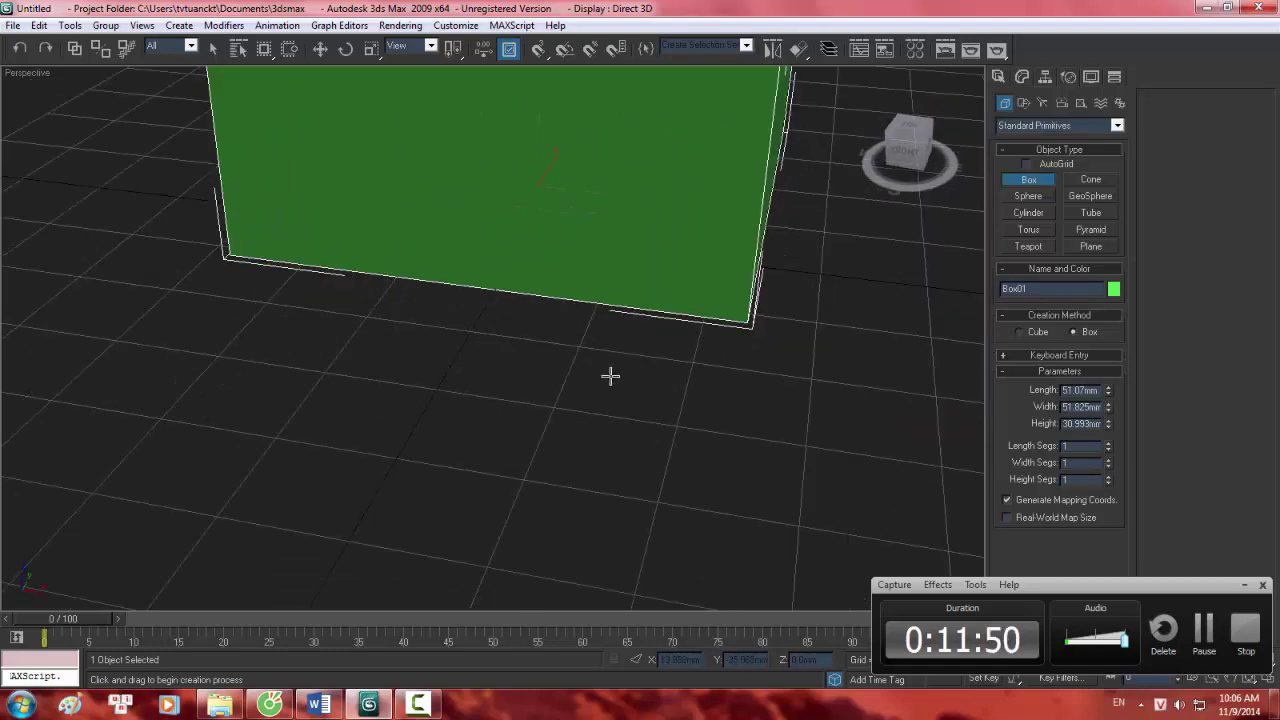
Enable AutoGrid and create a small box about 10 × 10 × 8 mm on the grid in front of the large box.
scroll(618, 358, down, 2)
middle_drag(618, 358, 605, 374)
click(1025, 164)
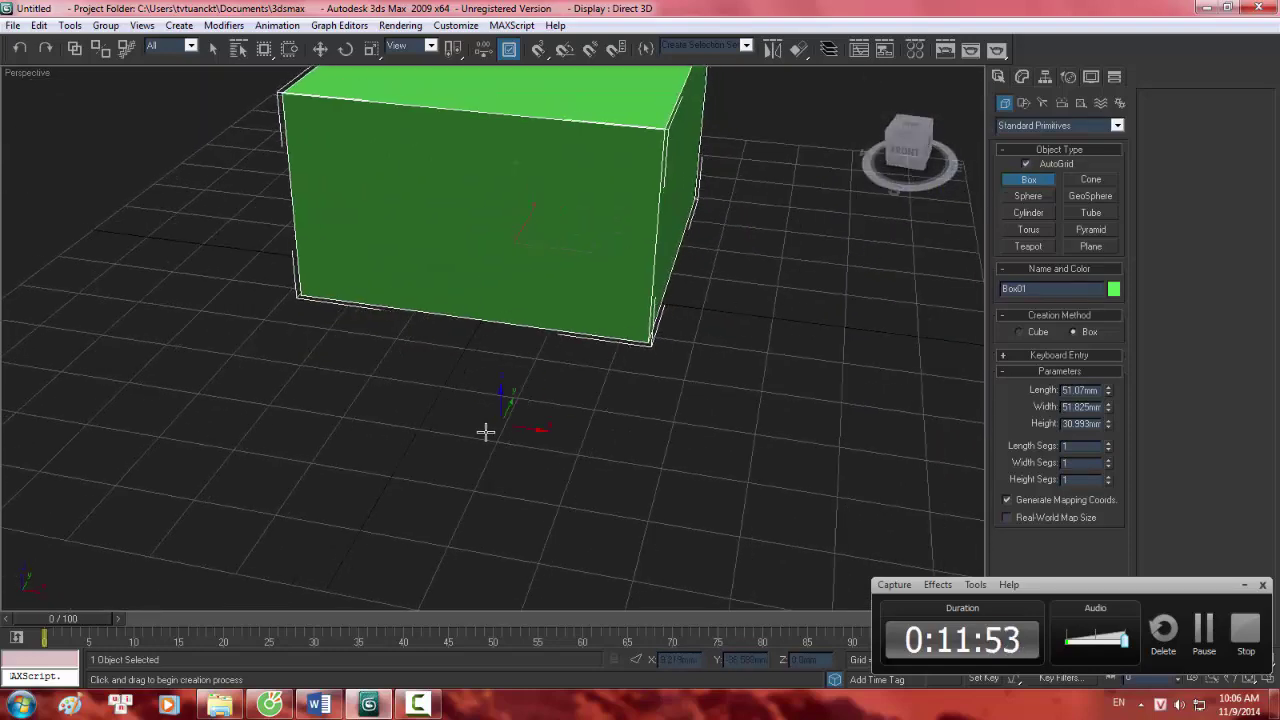
drag(450, 385, 398, 334)
click(400, 270)
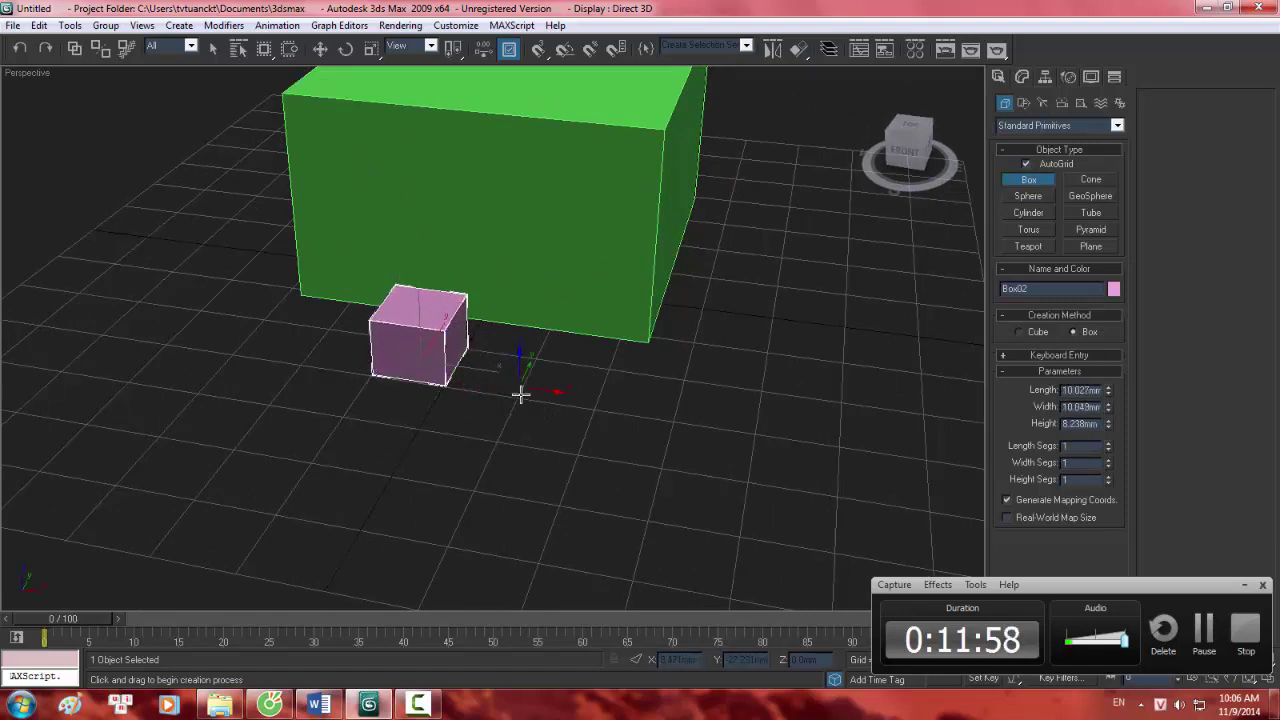
End box creation with the Move tool and delete the small box.
scroll(430, 378, up, 5)
scroll(414, 414, down, 5)
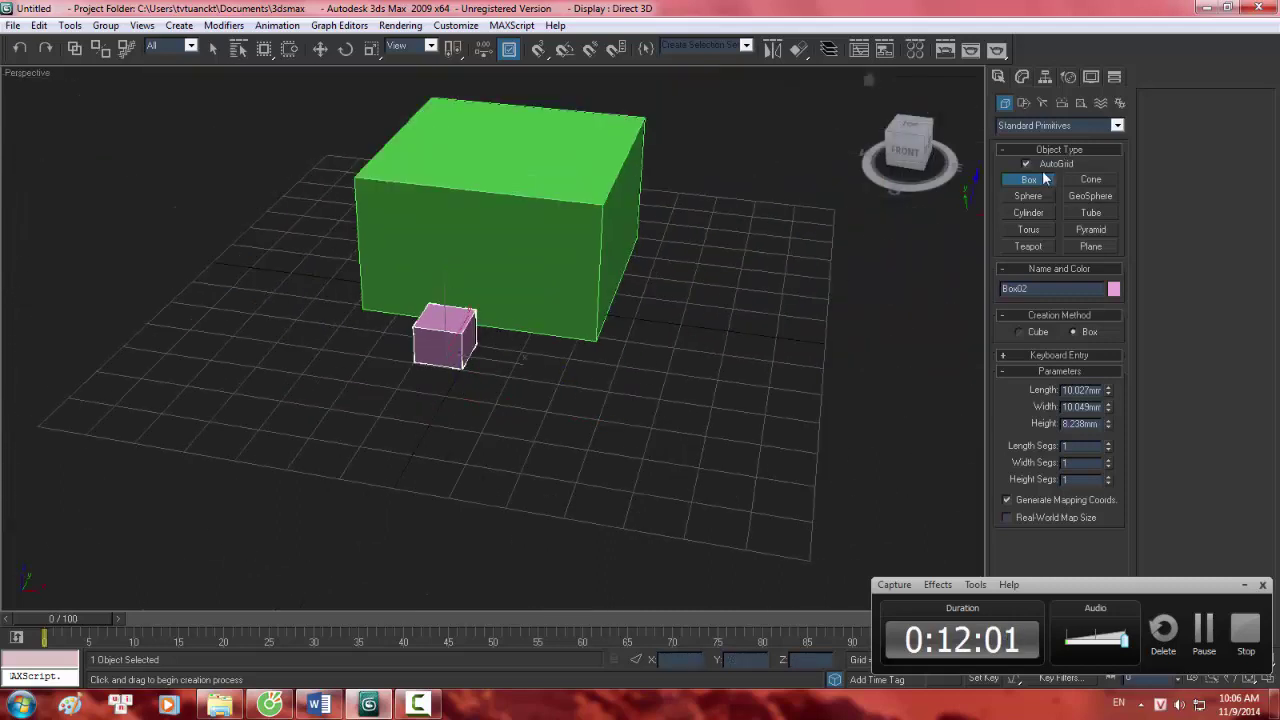
key(w)
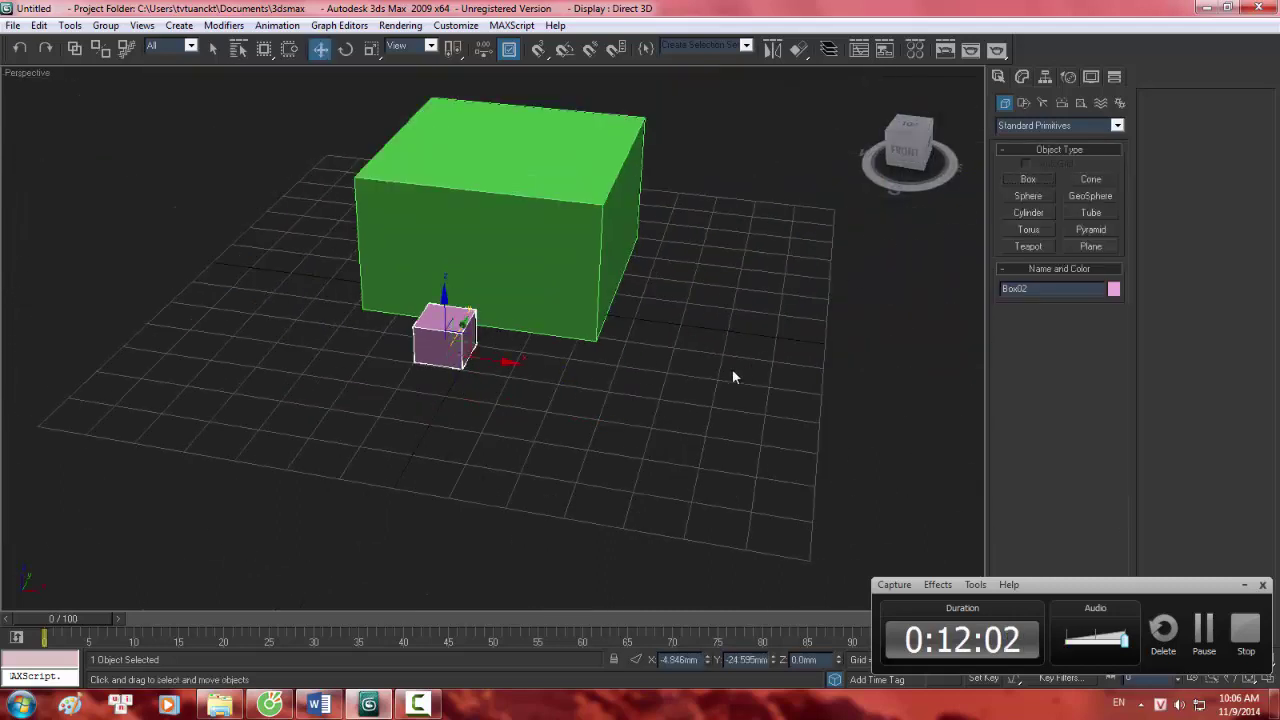
key(Delete)
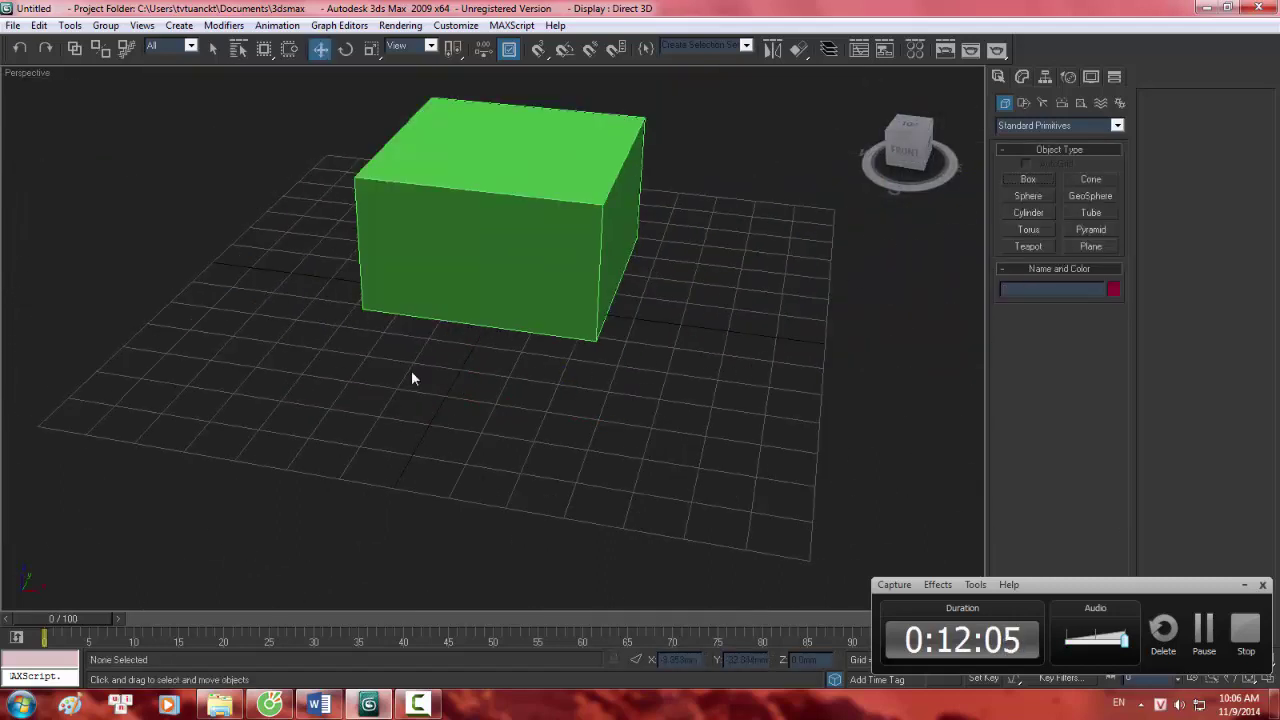
Orbit, pan and zoom around the remaining box to inspect its top and side faces.
alt+middle_drag(414, 374, 446, 357)
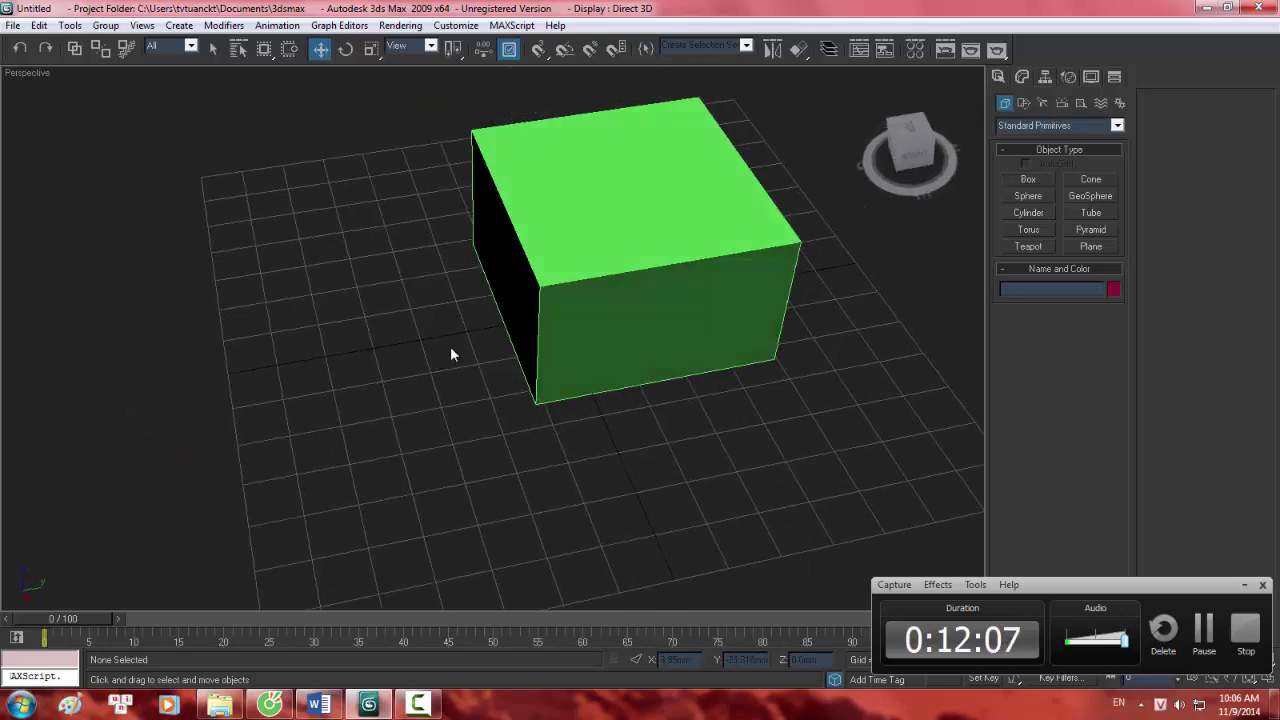
scroll(577, 337, down, 5)
scroll(585, 325, up, 8)
scroll(585, 326, down, 6)
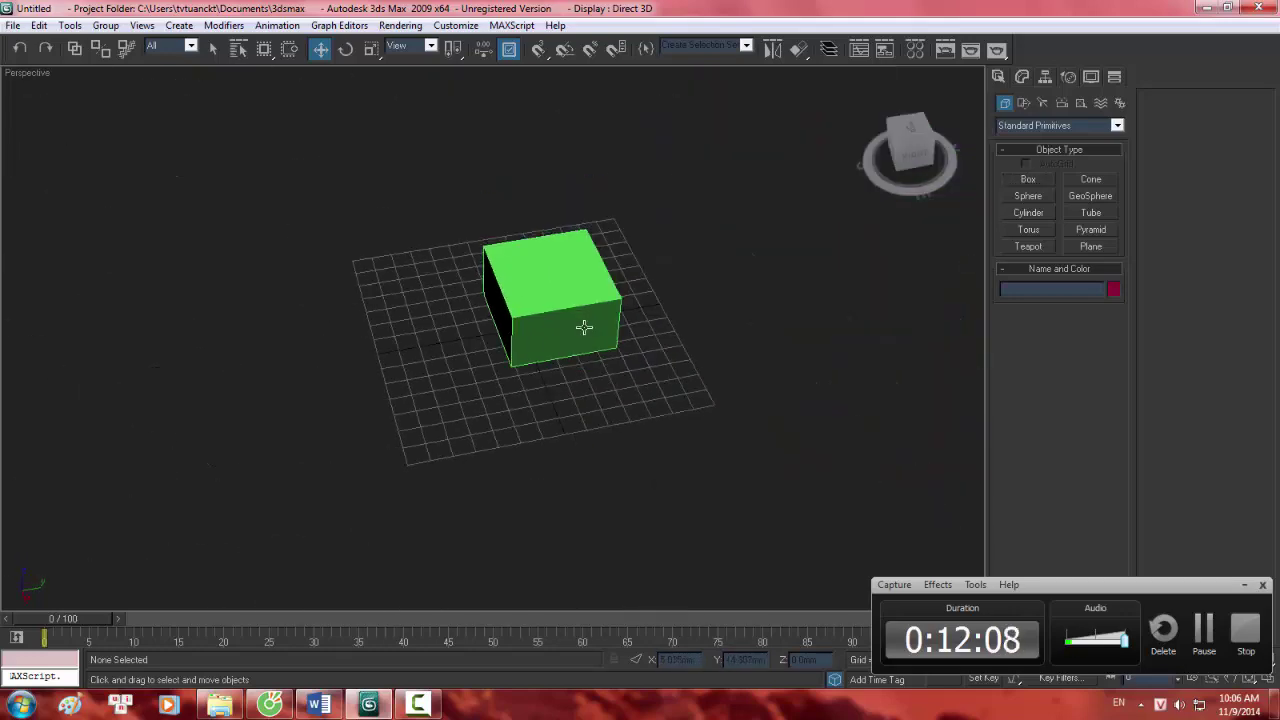
alt+middle_drag(584, 326, 703, 274)
scroll(563, 293, up, 6)
scroll(554, 306, down, 4)
alt+middle_drag(554, 306, 489, 434)
scroll(569, 329, up, 3)
scroll(569, 329, down, 3)
scroll(506, 400, up, 2)
alt+middle_drag(511, 391, 515, 302)
scroll(546, 340, up, 3)
scroll(526, 363, down, 3)
alt+middle_drag(526, 363, 437, 404)
middle_drag(517, 406, 505, 396)
scroll(505, 396, down, 4)
scroll(506, 394, up, 4)
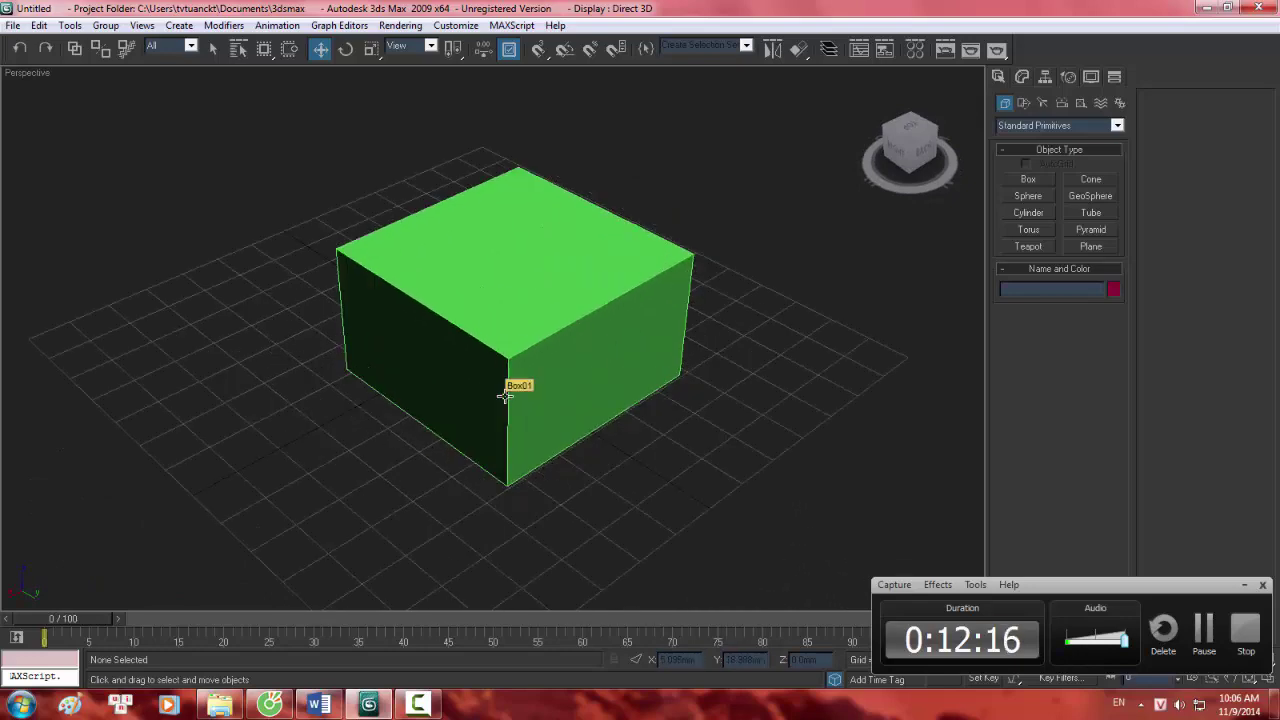
scroll(506, 400, down, 4)
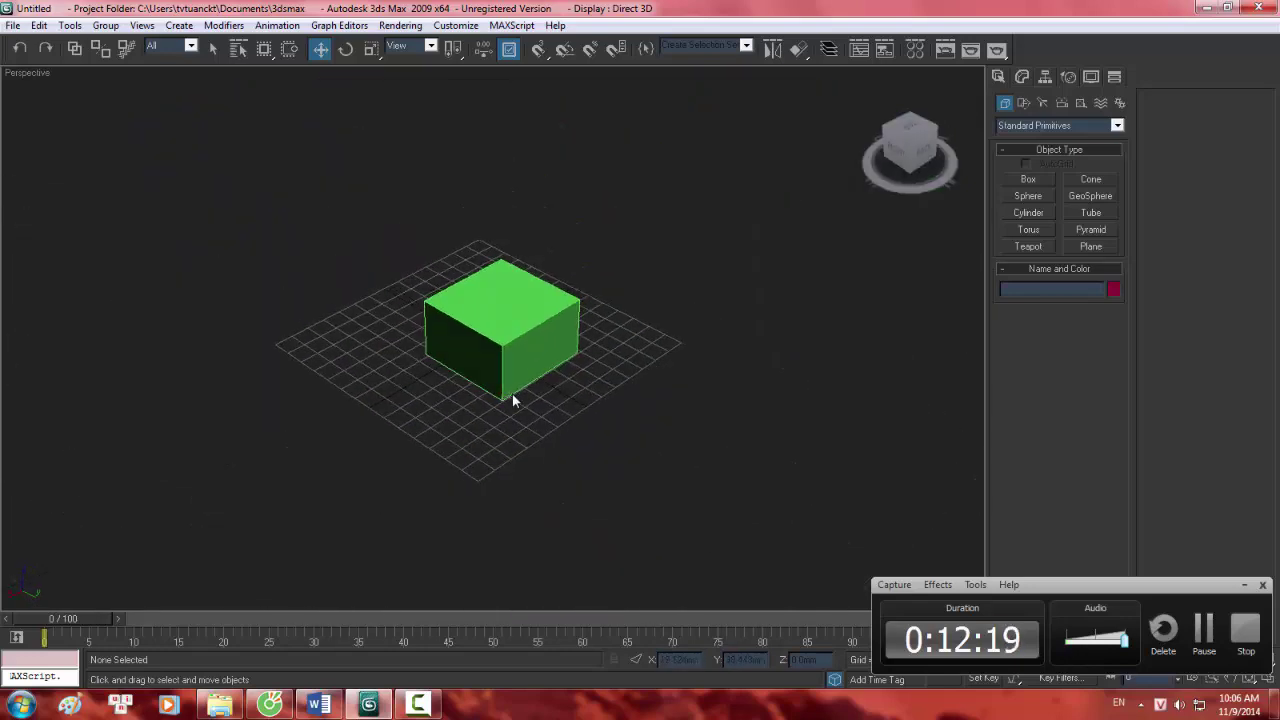
scroll(486, 386, up, 2)
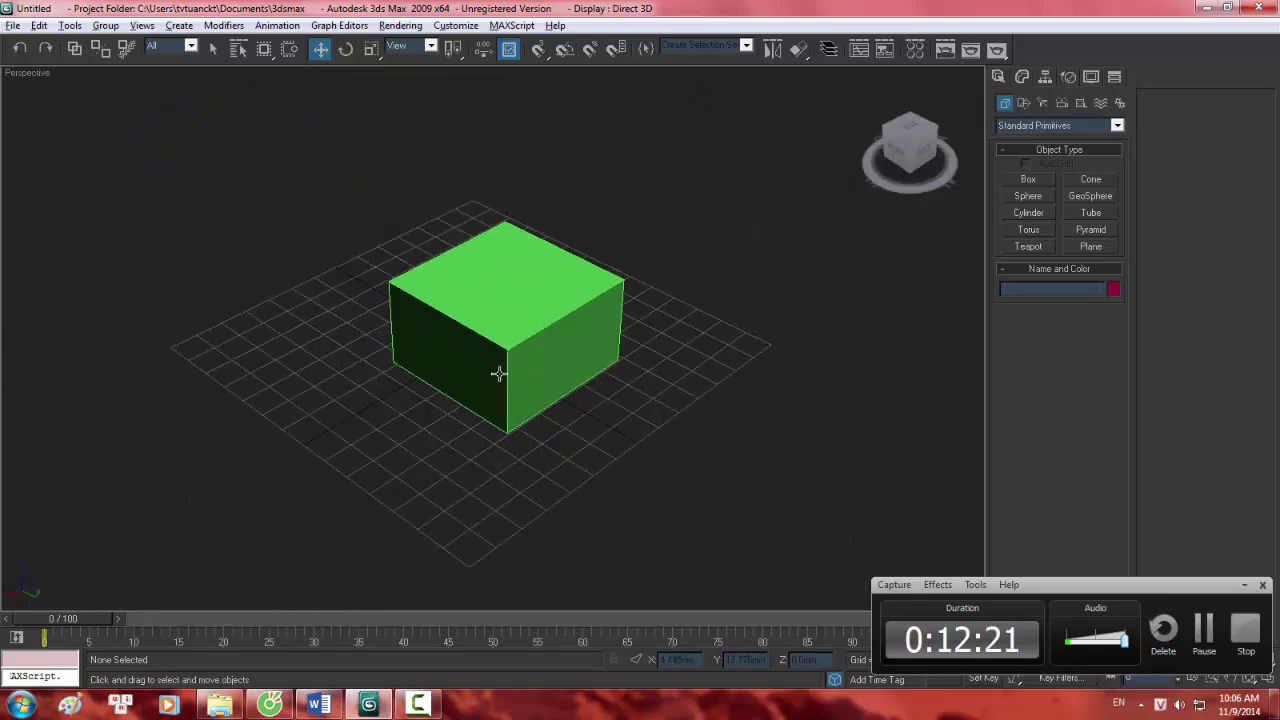
Toggle repeatedly between the four-view layout and the maximized Perspective viewport, viewing the box closer from another angle.
key(alt+w)
key(alt+w)
key(alt+w)
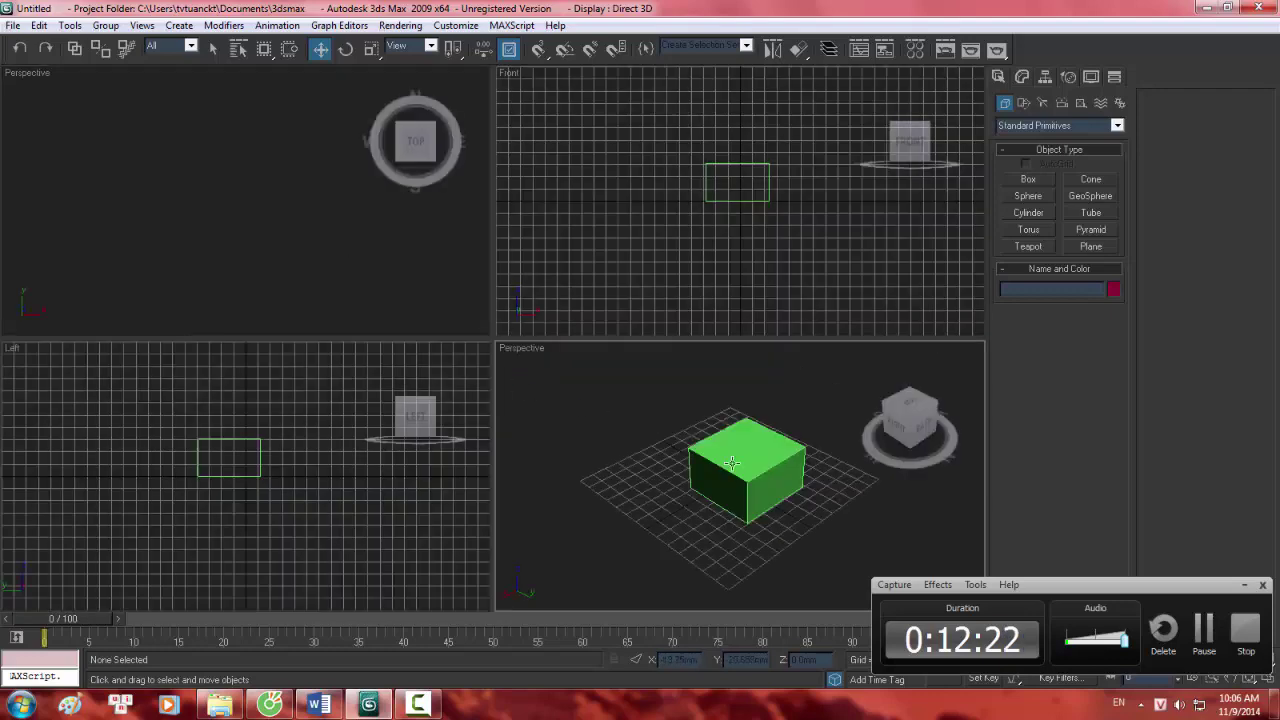
key(alt+w)
mouse_move(543, 371)
alt+middle_down()
mouse_move(566, 340)
mouse_move(551, 360)
alt+middle_up()
scroll(551, 360, up, 2)
key(alt+w)
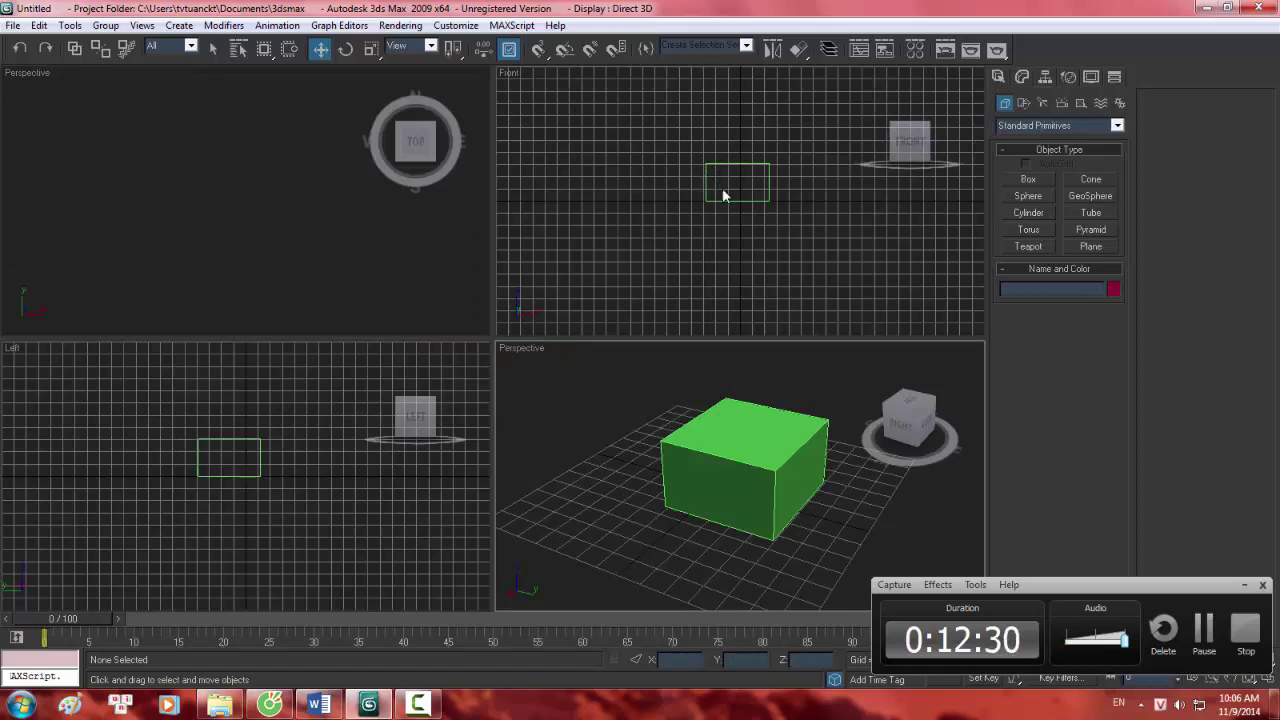
key(alt+w)
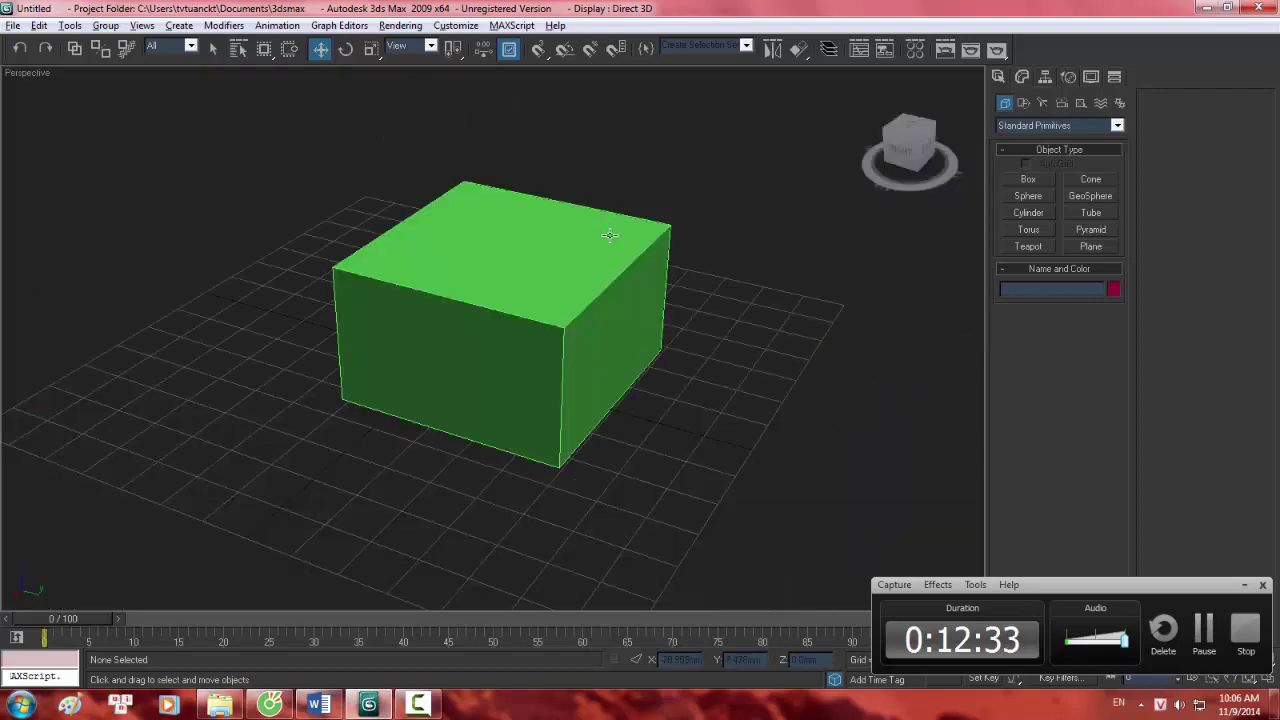
Switch from Perspective to a maximized Front viewport and toggle its grid off and on again.
key(alt+w)
click(684, 177)
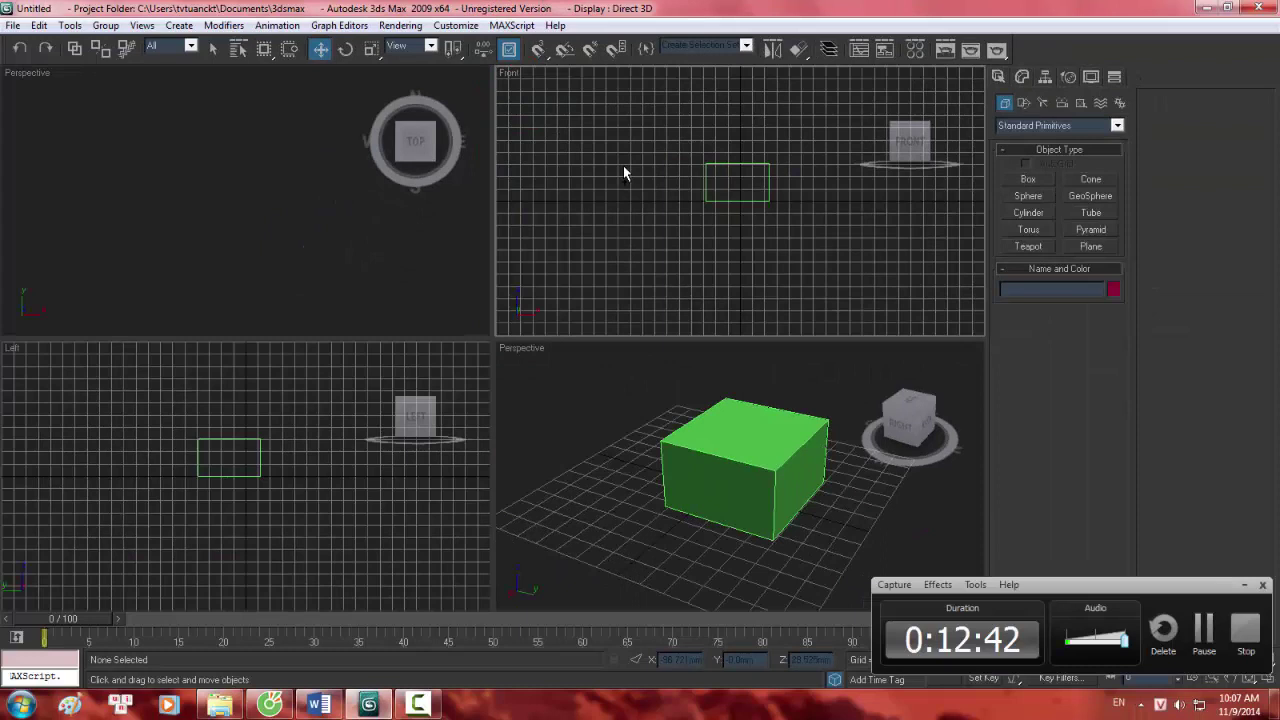
key(alt+w)
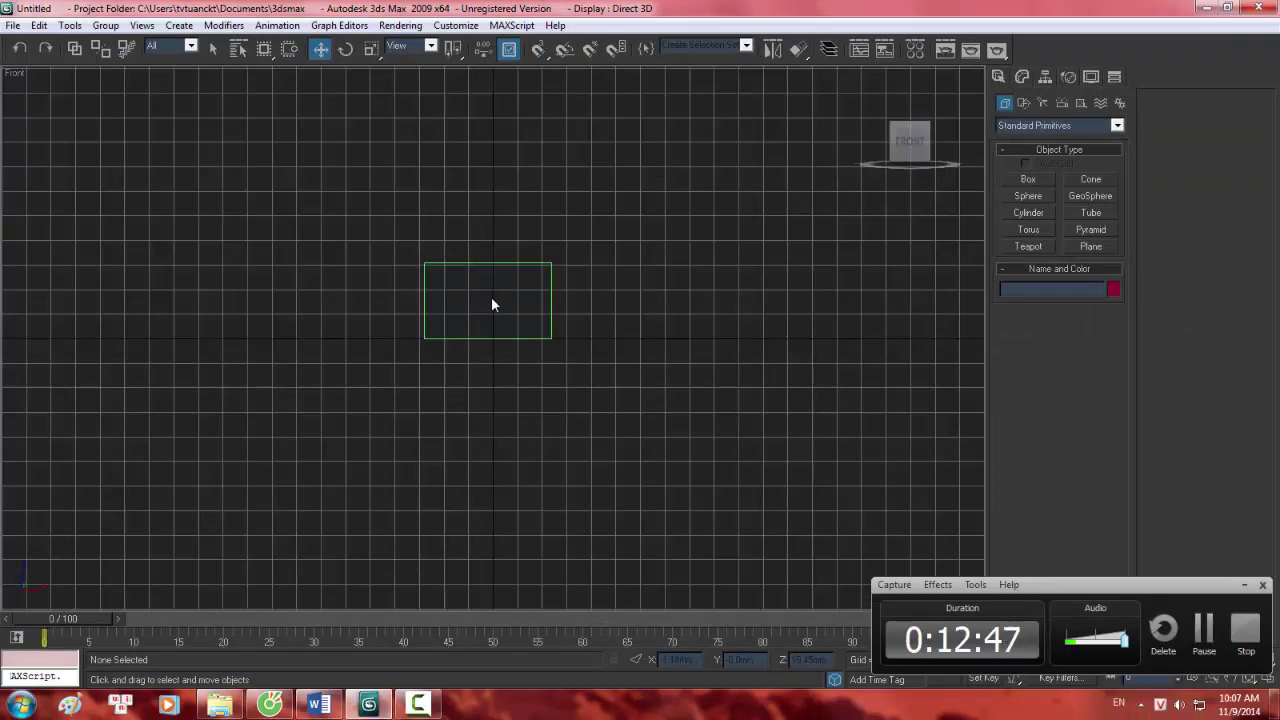
key(g)
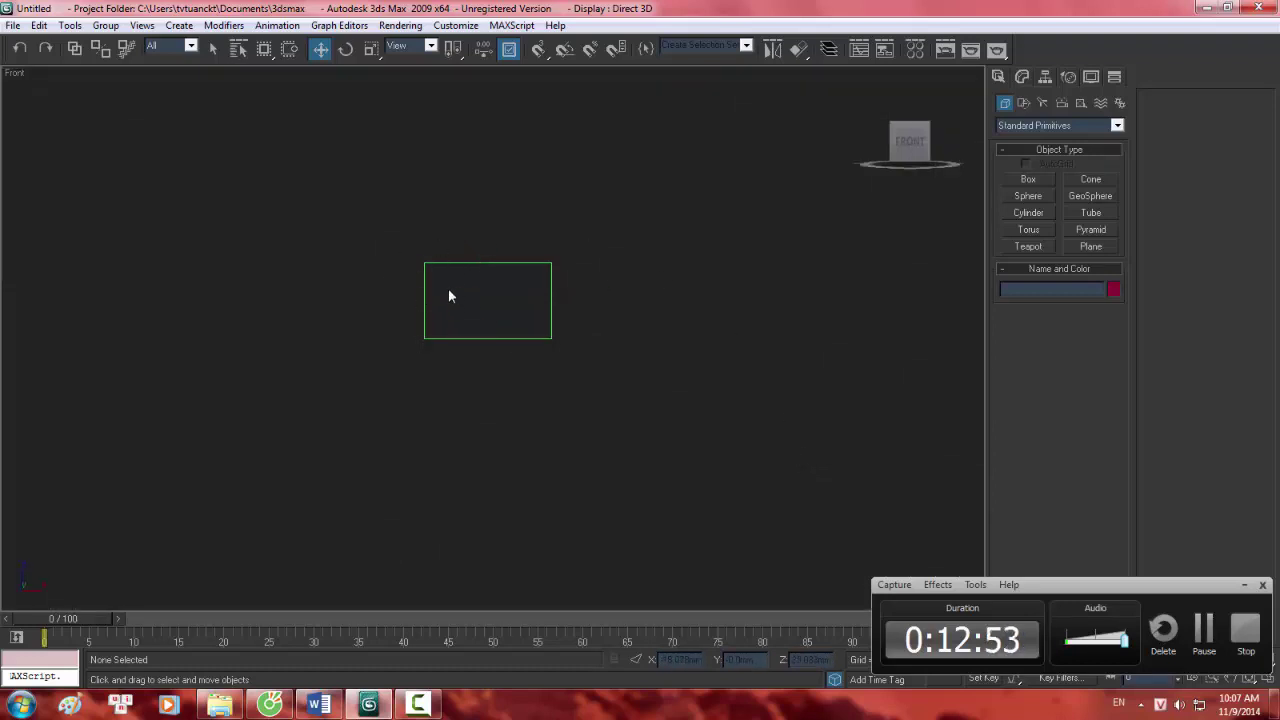
key(g)
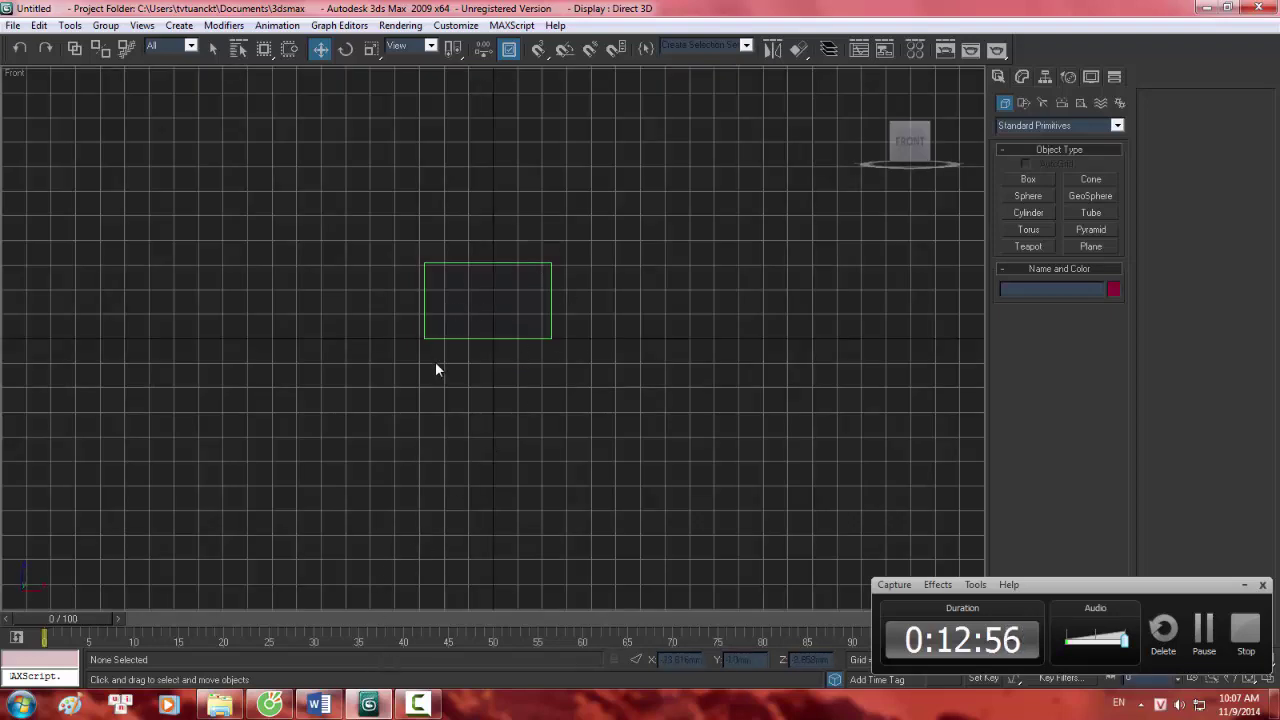
Restore the four-view layout, activate the Perspective viewport and maximize it.
key(alt+w)
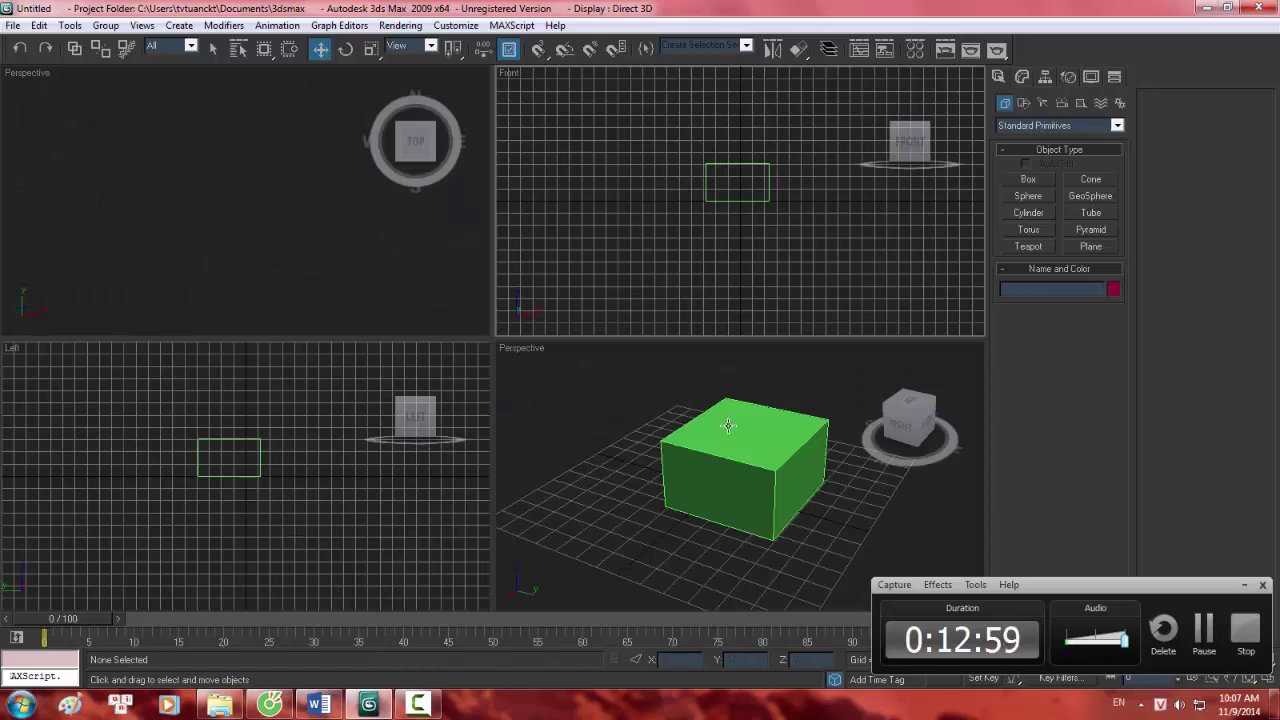
click(645, 450)
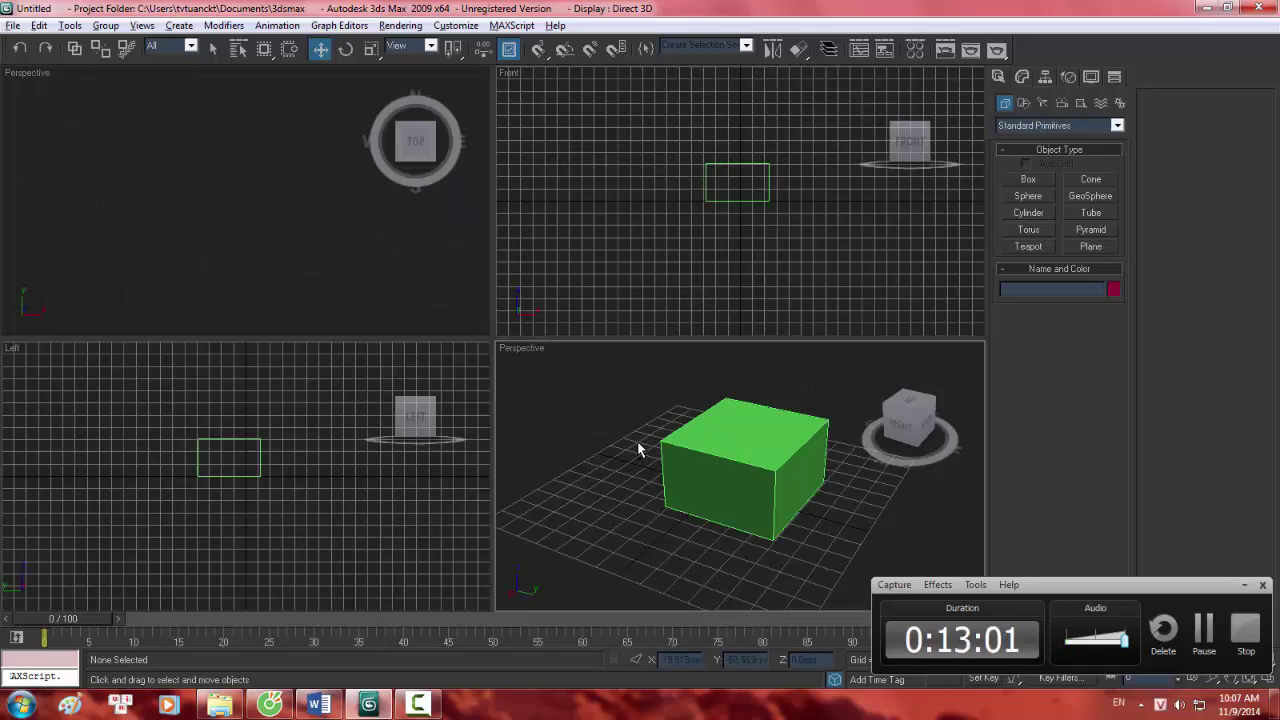
key(alt+w)
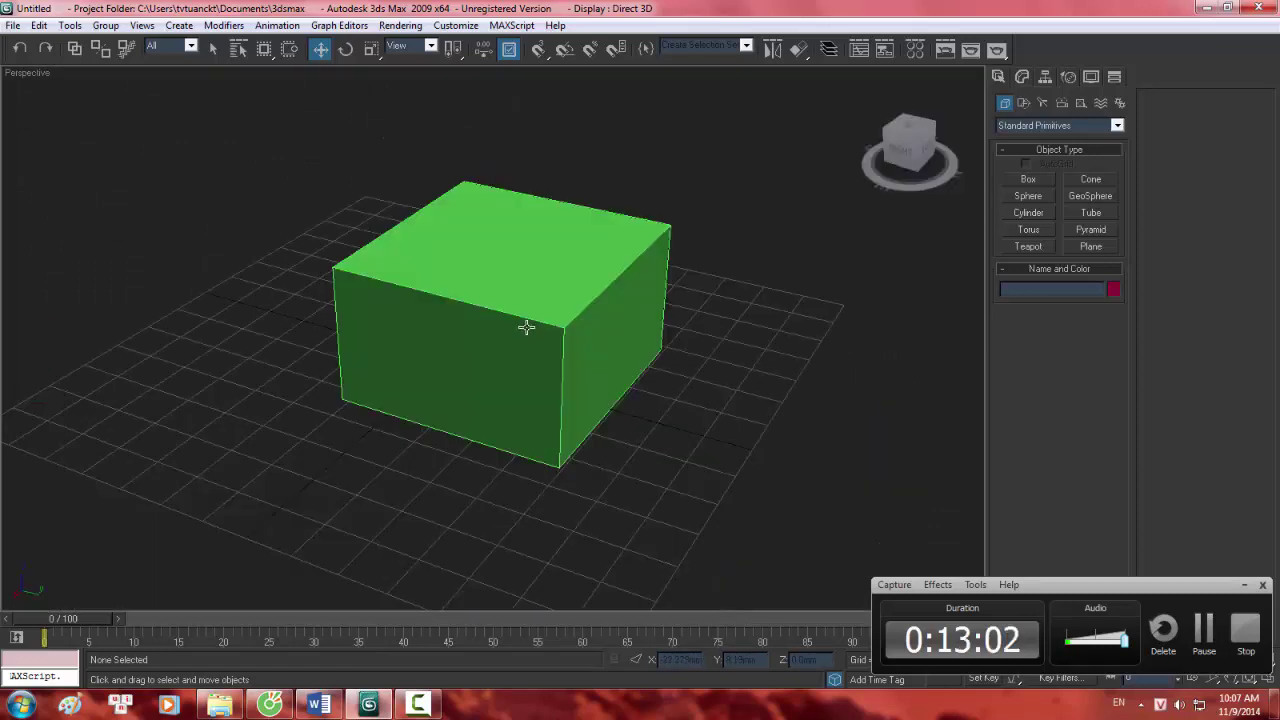
Pan the Perspective view and zoom in and out to view the box close up and from farther away.
middle_drag(530, 319, 508, 271)
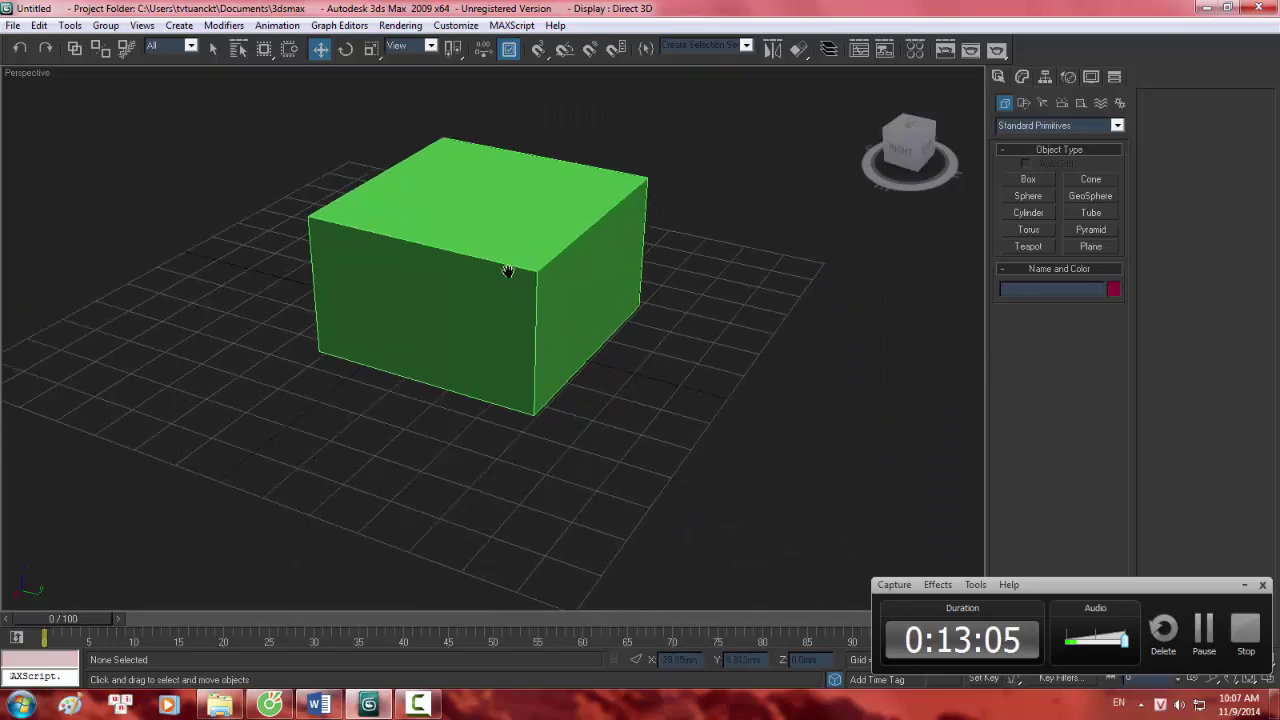
scroll(508, 280, up, 2)
scroll(509, 284, down, 2)
scroll(509, 284, up, 2)
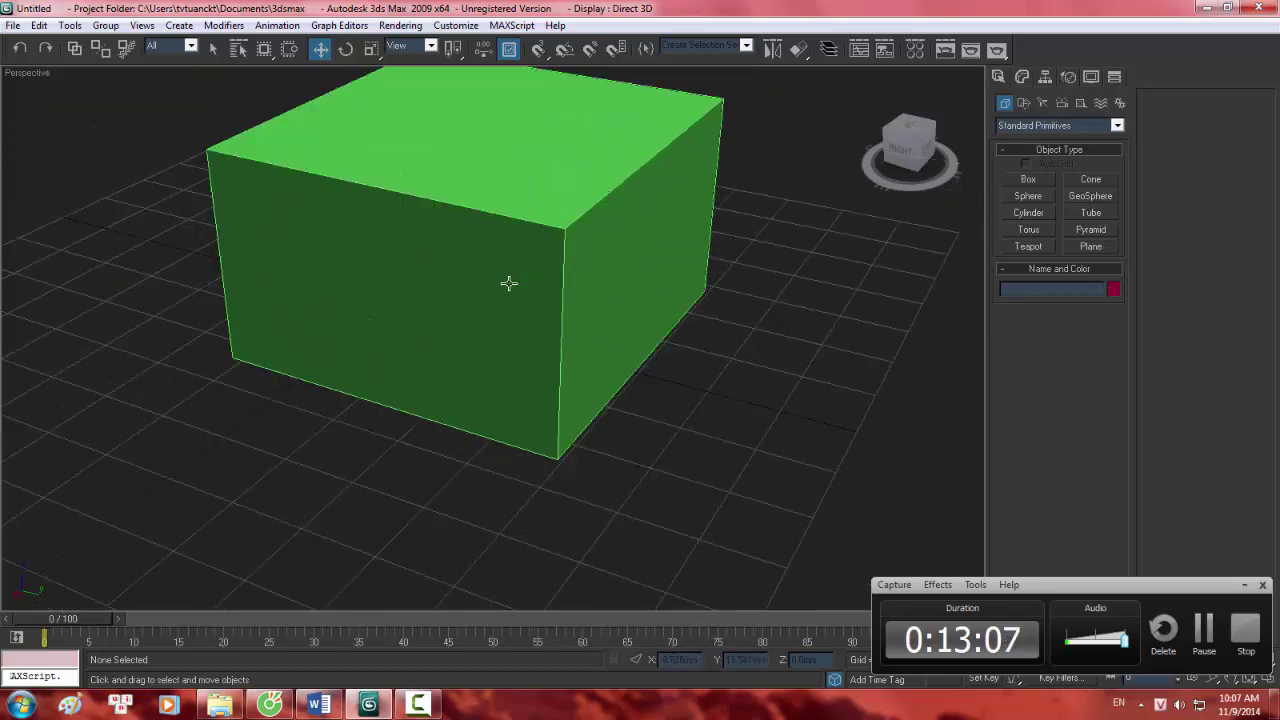
scroll(509, 284, up, 4)
scroll(509, 284, down, 1)
scroll(509, 284, down, 8)
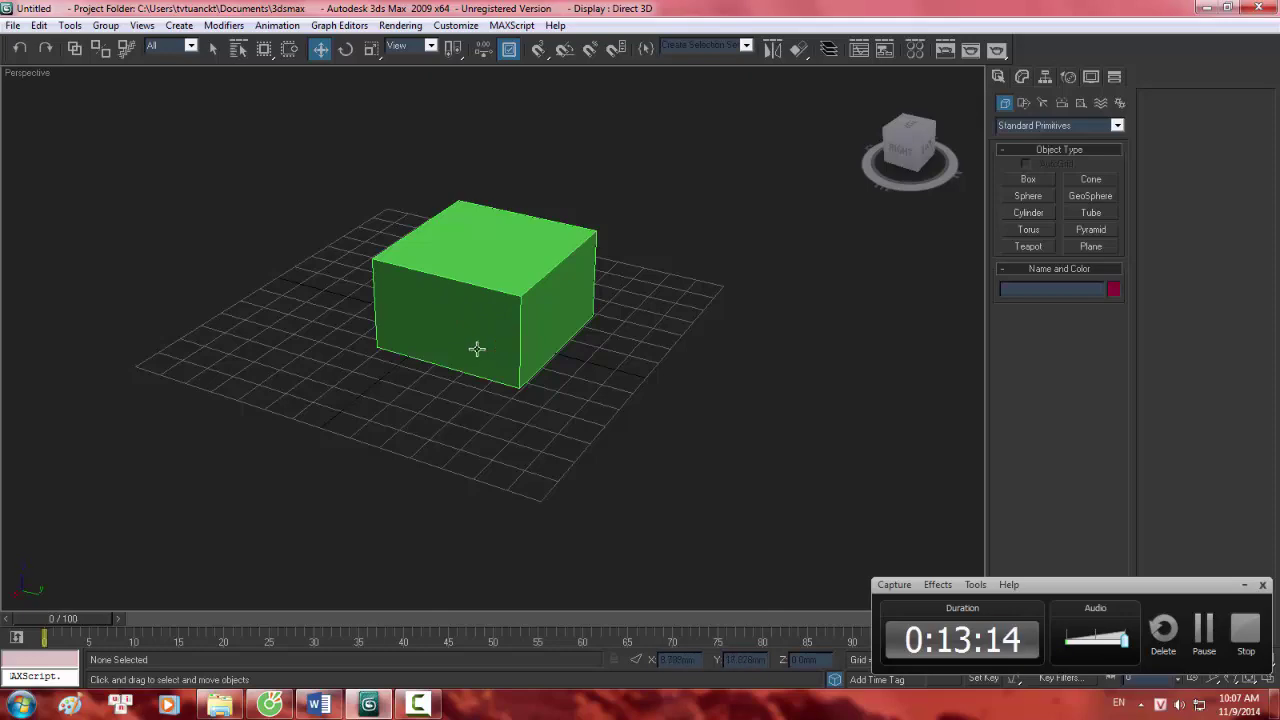
scroll(480, 346, up, 2)
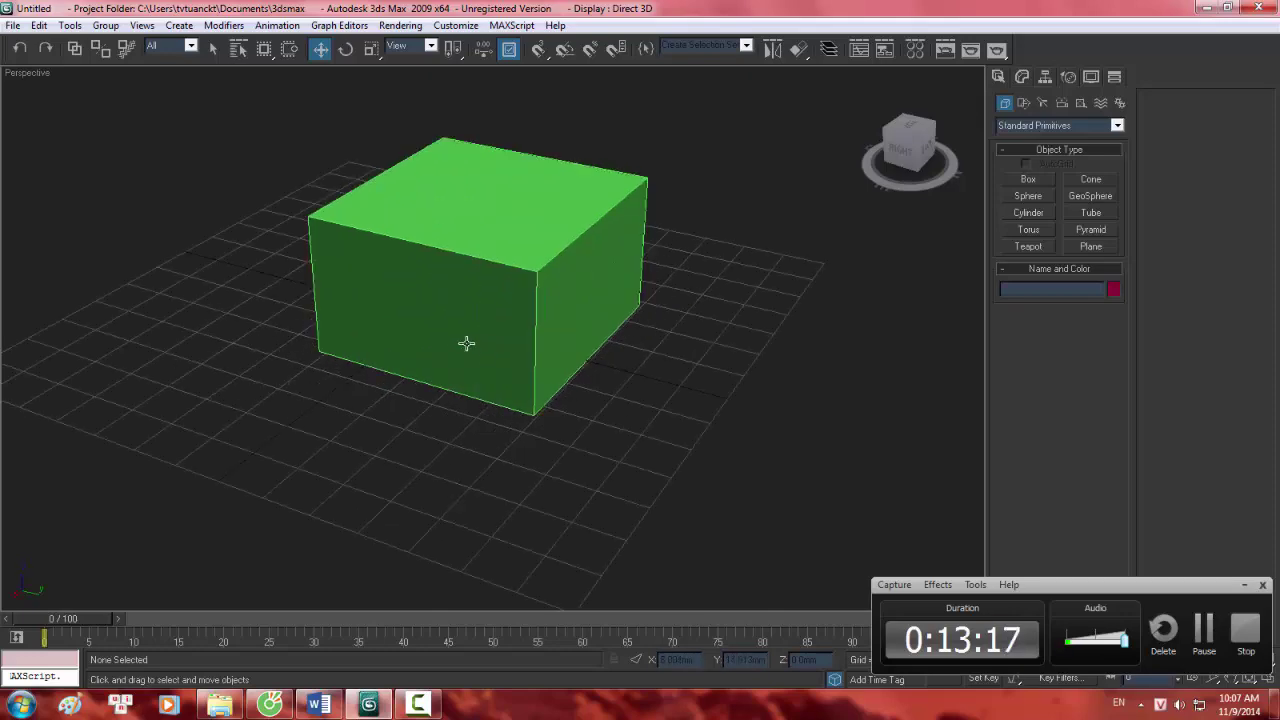
scroll(500, 333, up, 5)
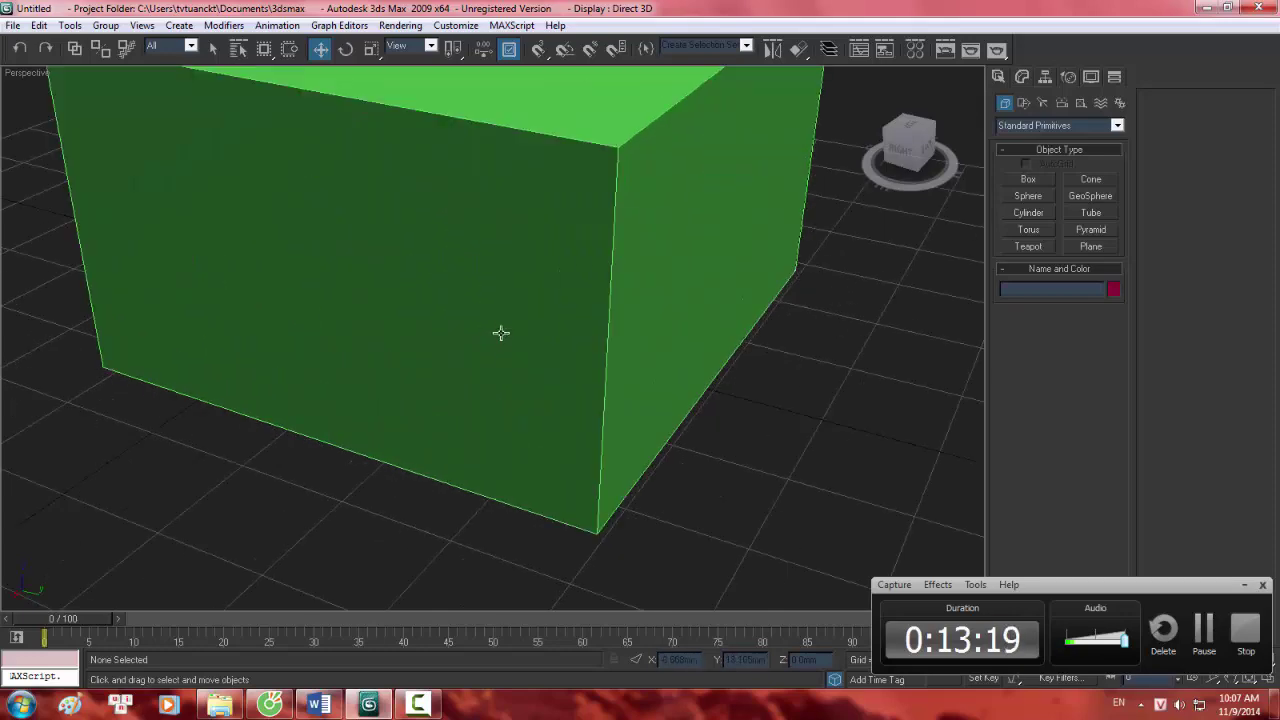
scroll(501, 334, down, 8)
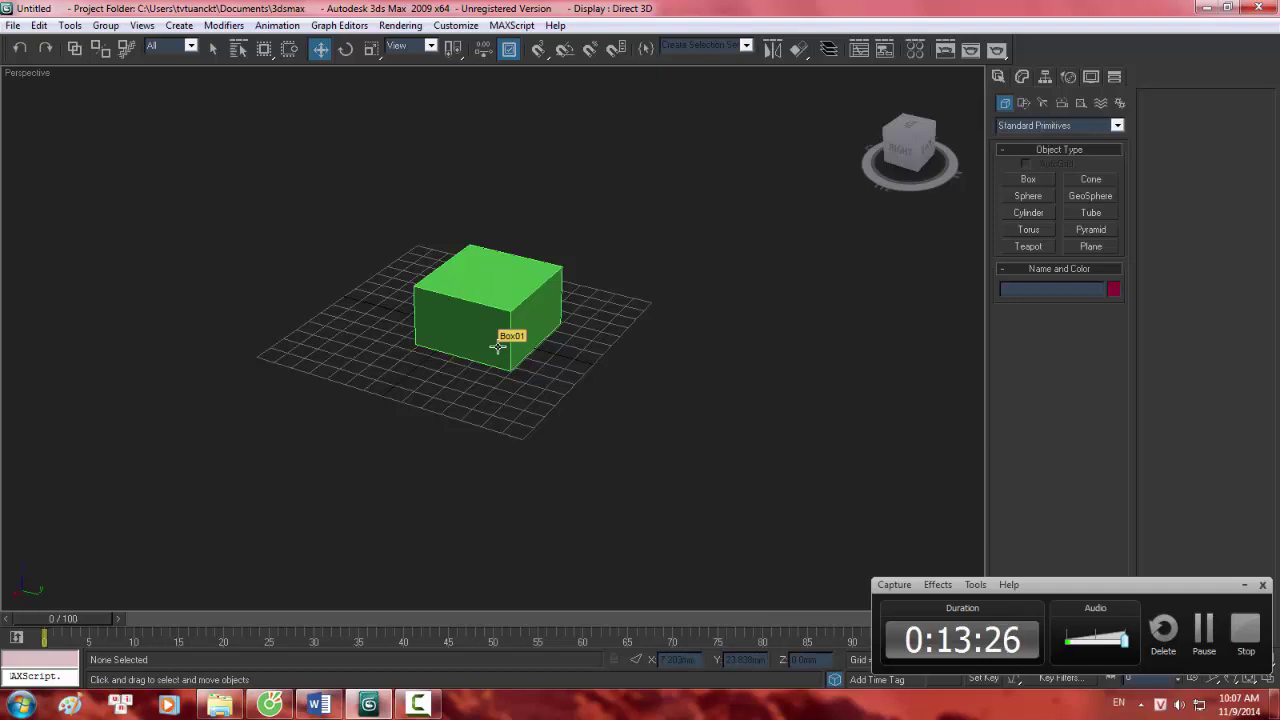
Zoom far out in Perspective, frame the box again with Zoom Extents, and select the box.
scroll(510, 337, down, 10)
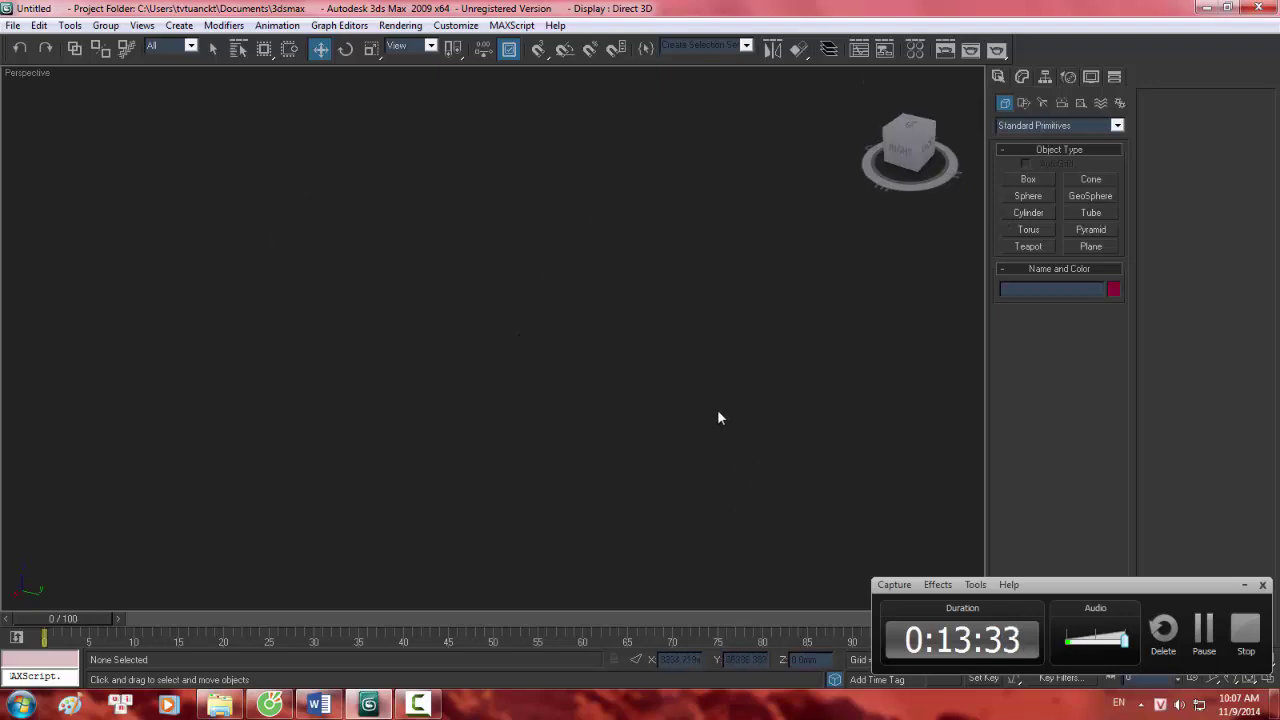
key(z)
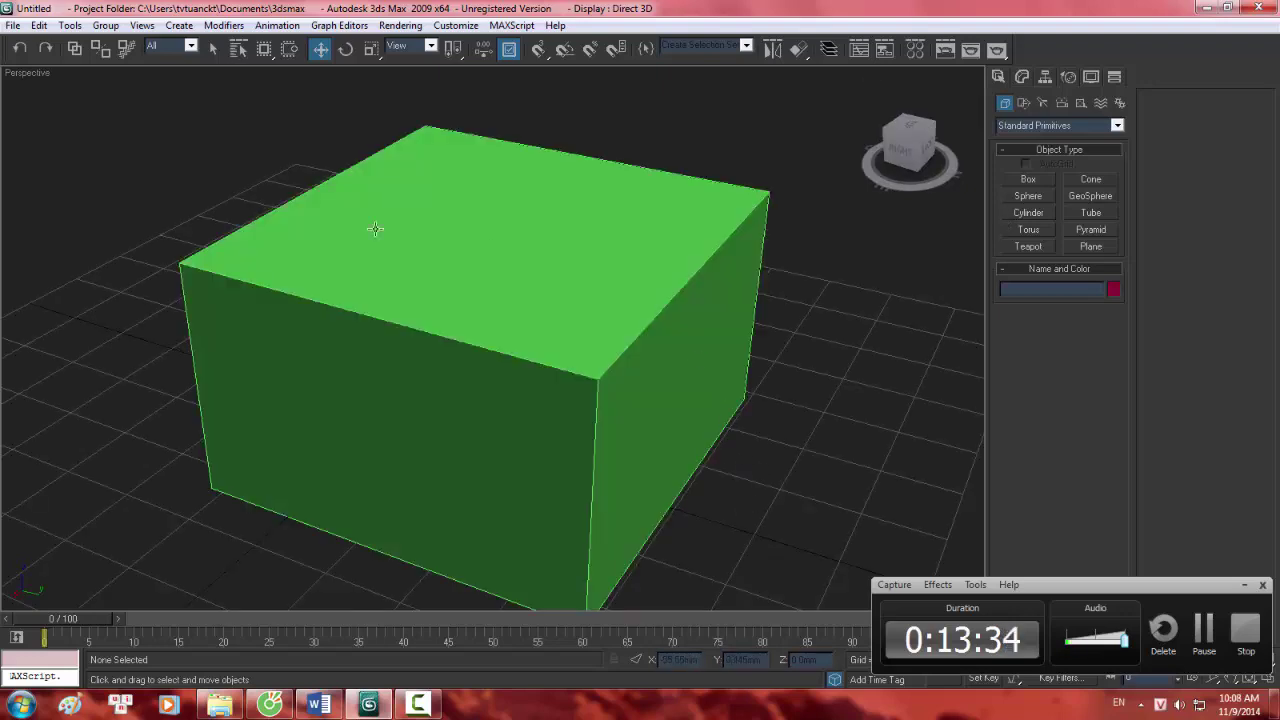
scroll(617, 347, down, 3)
click(510, 338)
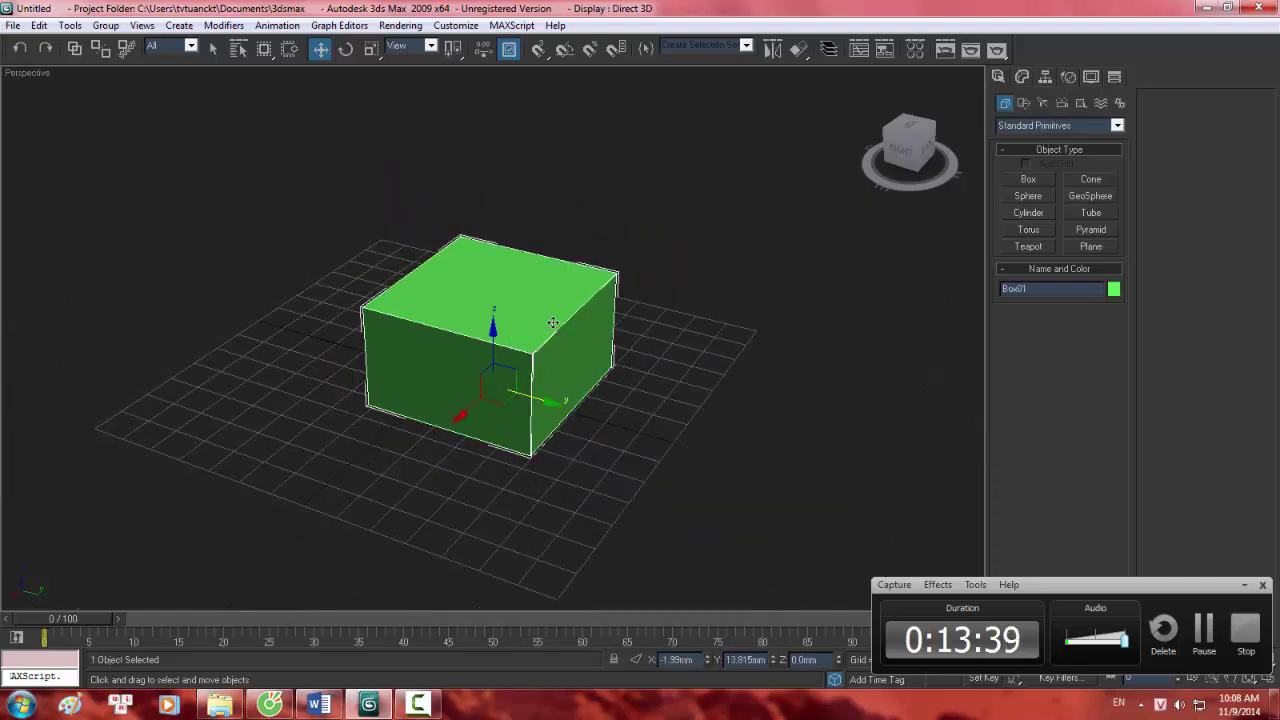
Zoom and pan far away from the selected box and reframe it with Zoom Extents.
scroll(539, 346, up, 3)
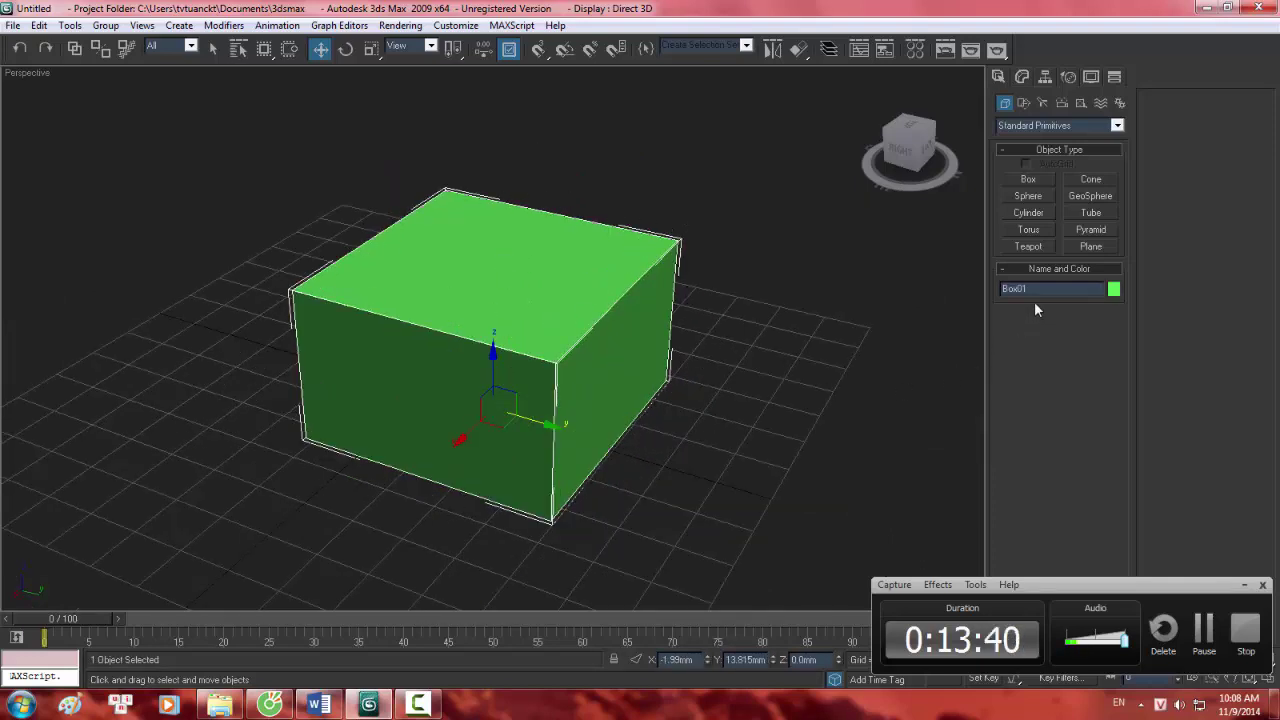
scroll(507, 406, down, 5)
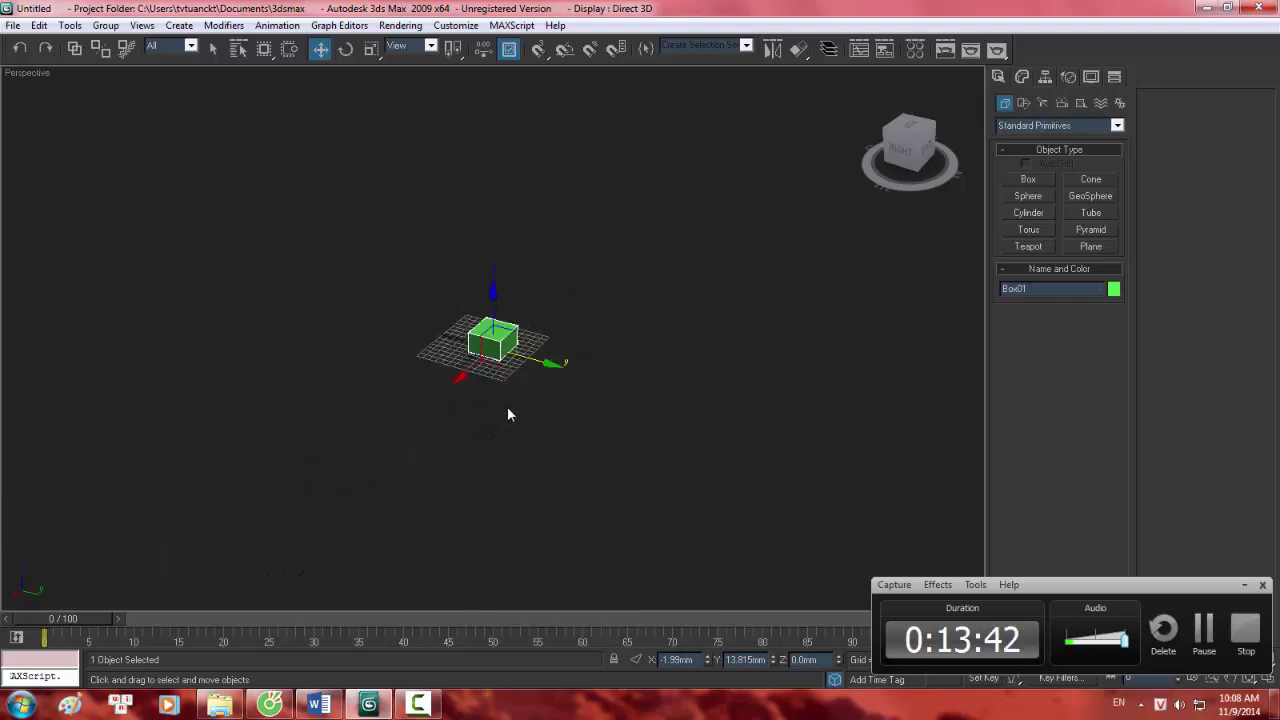
scroll(507, 414, down, 5)
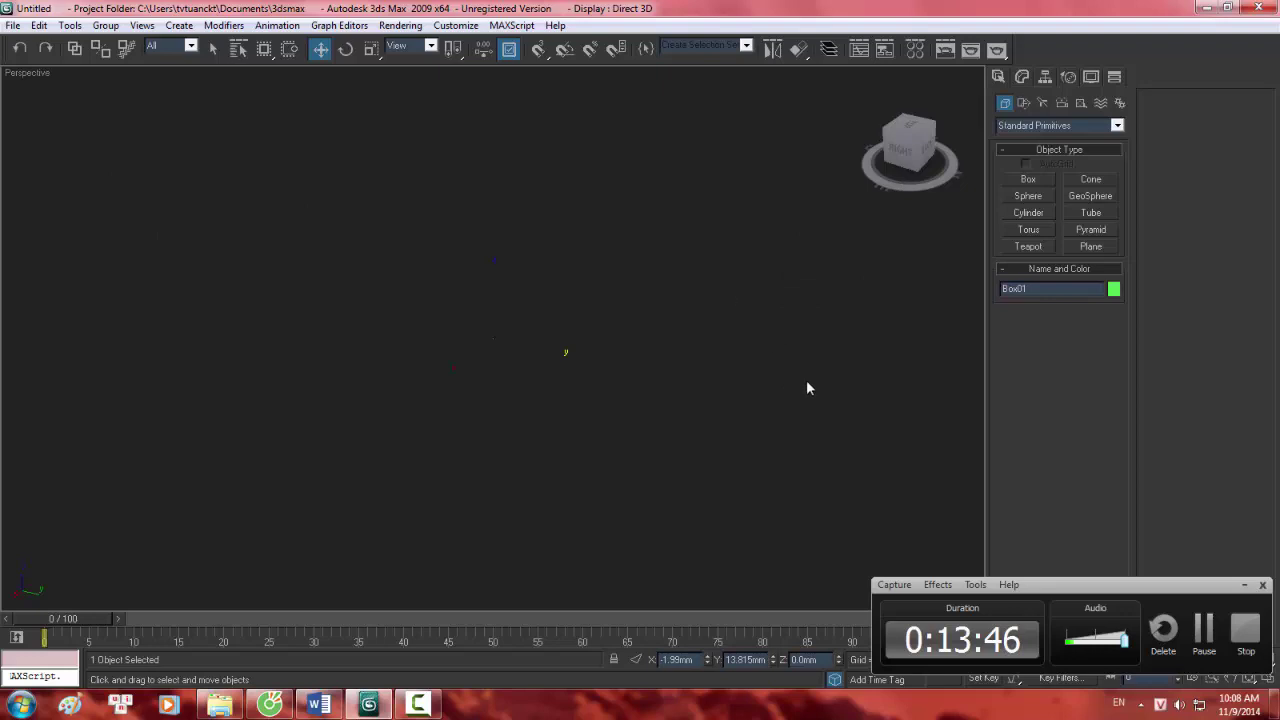
middle_drag(679, 355, 814, 262)
key(z)
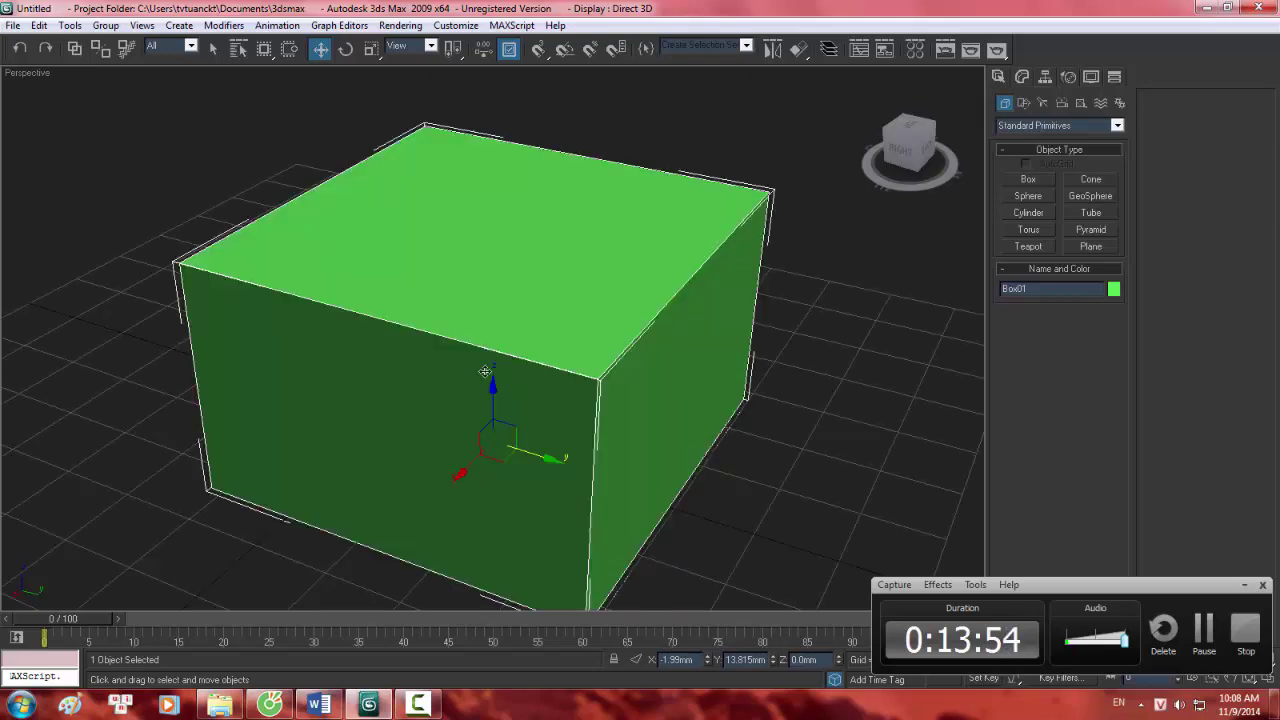
Pan the Perspective view and zoom out to show the whole box on its grid.
middle_drag(529, 402, 616, 231)
scroll(616, 231, down, 3)
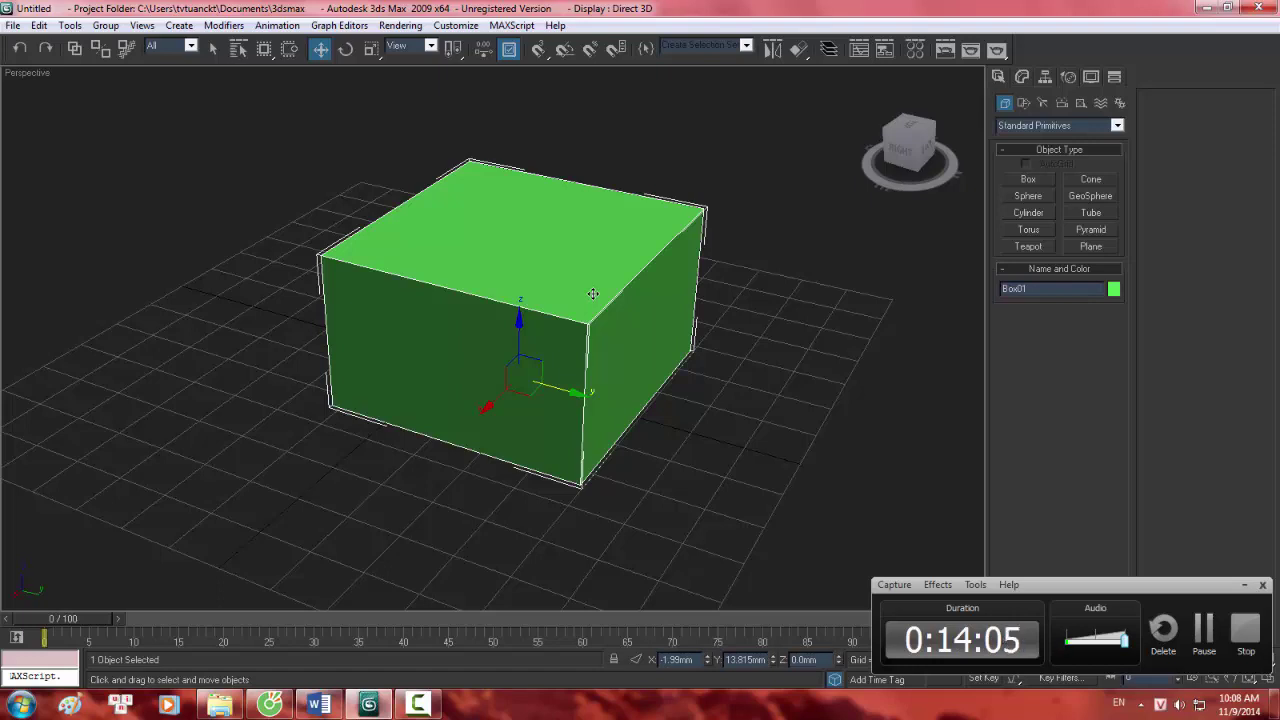
scroll(585, 319, down, 3)
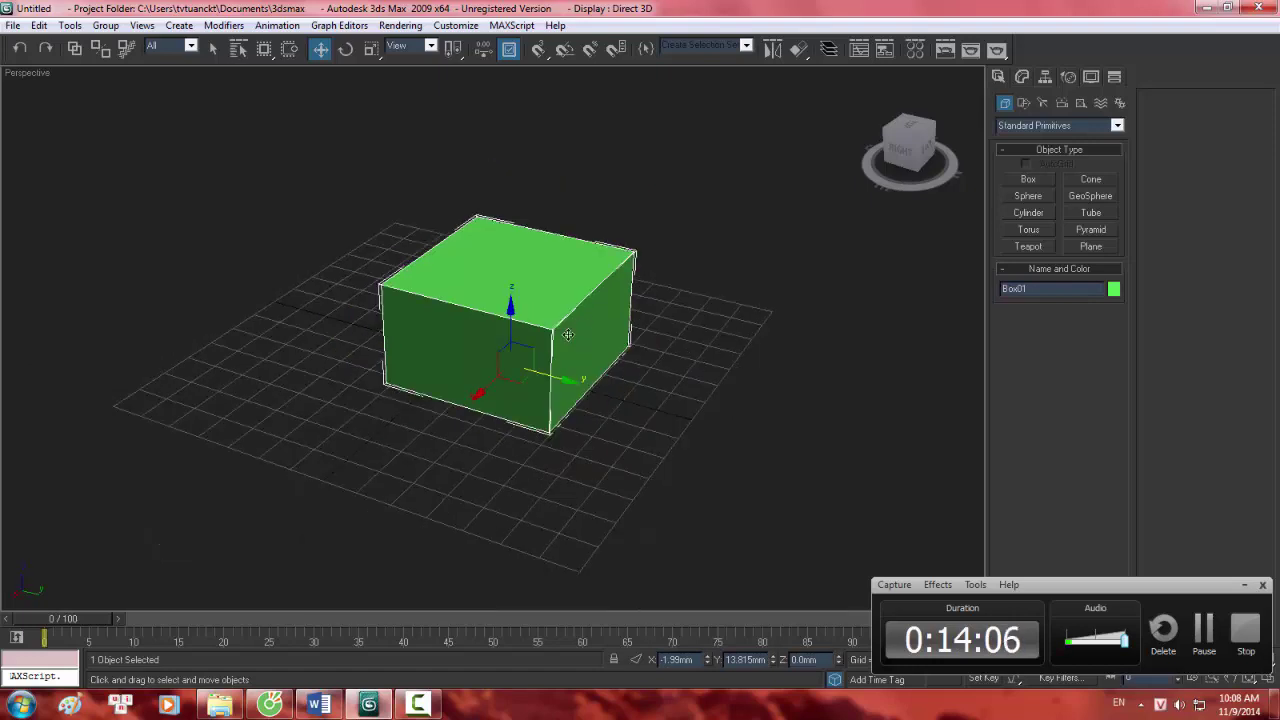
middle_drag(544, 344, 544, 333)
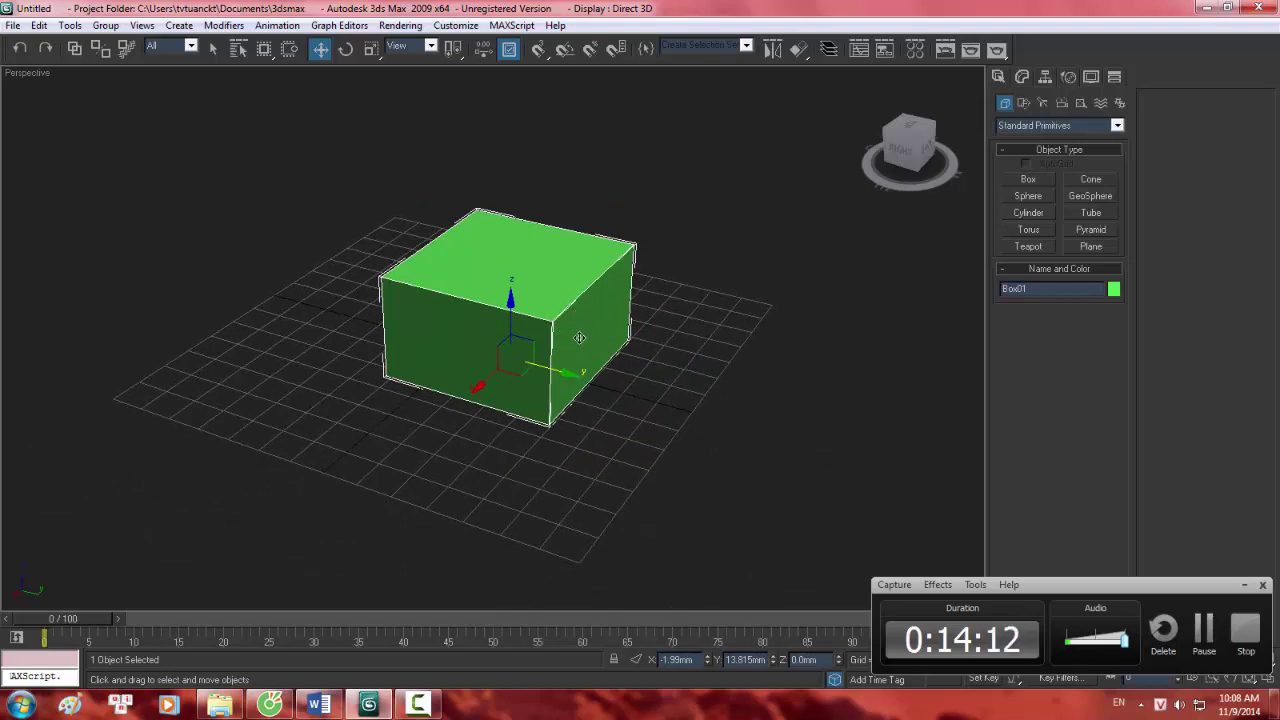
Zoom inside the box and back out, orbiting to examine it from the back and from above.
scroll(570, 336, up, 10)
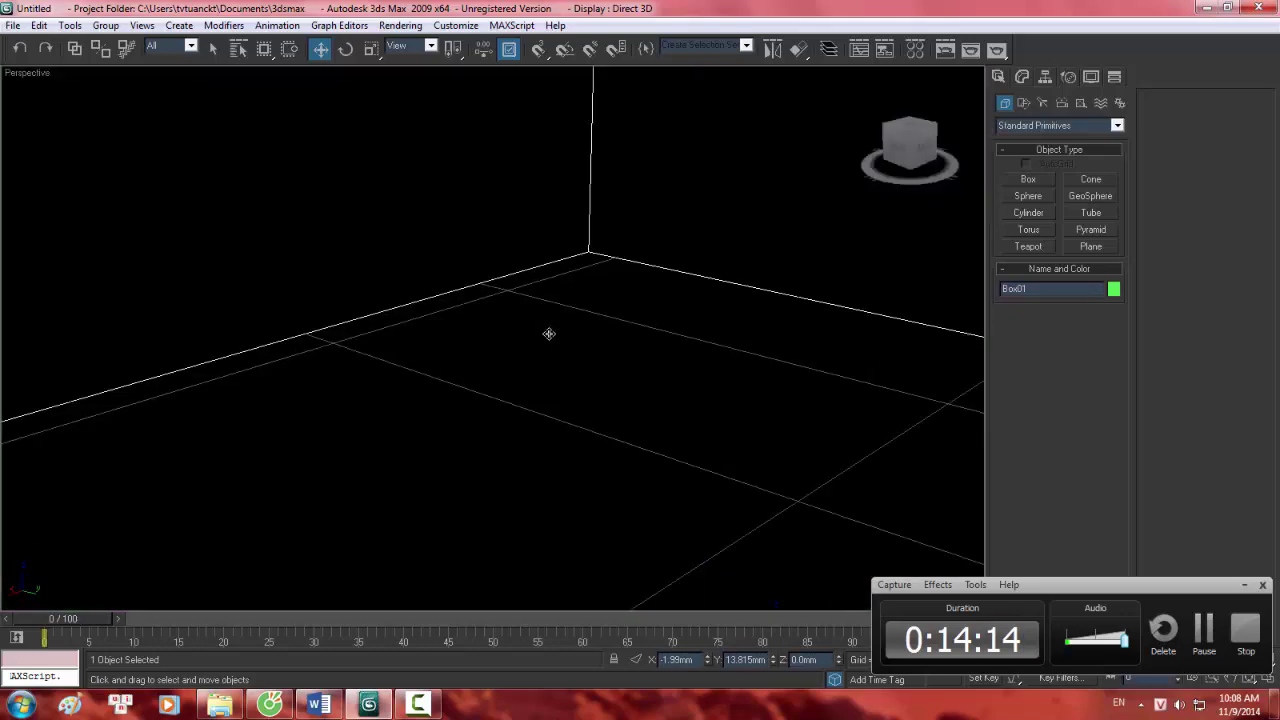
alt+middle_drag(623, 174, 597, 201)
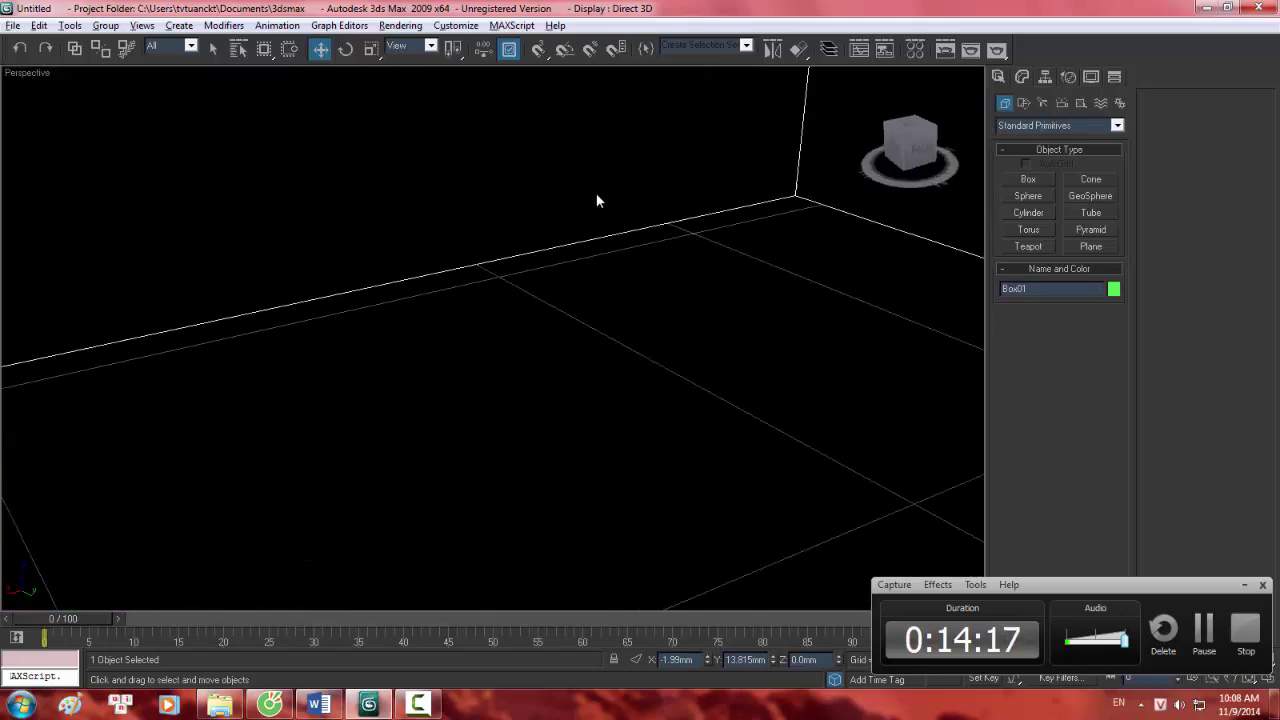
scroll(620, 200, down, 10)
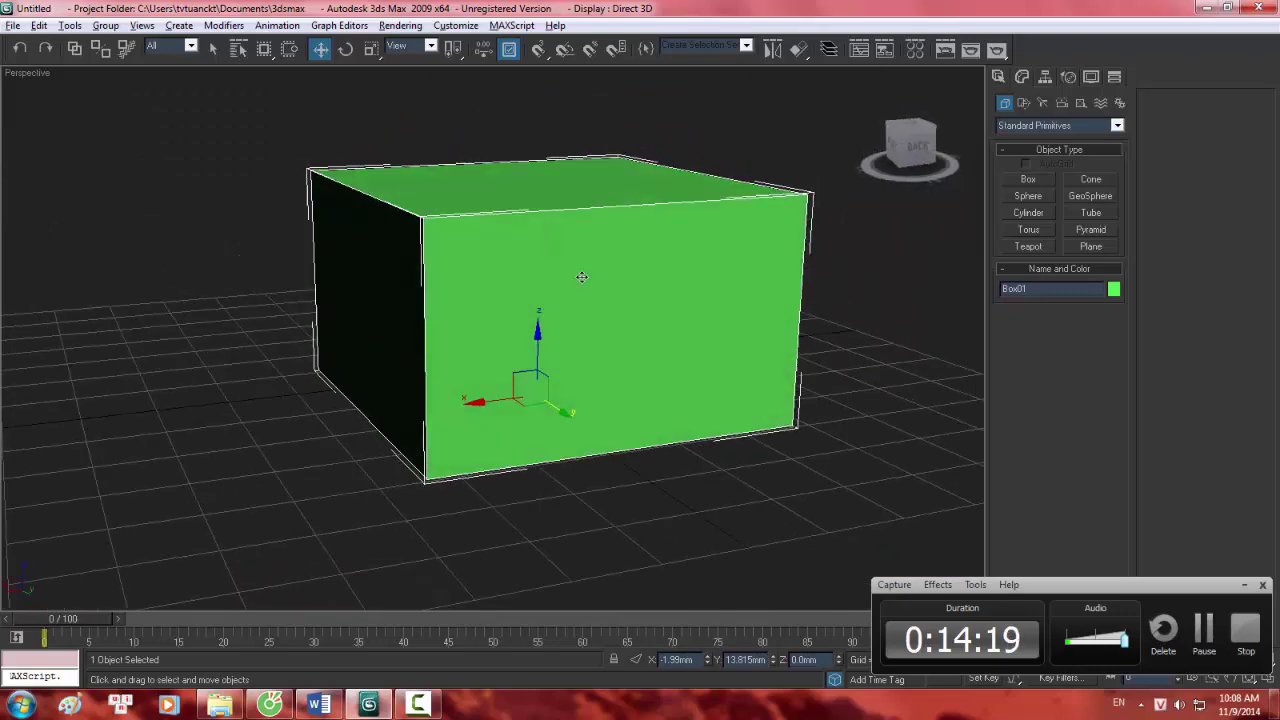
scroll(581, 277, down, 3)
scroll(581, 284, up, 4)
key(alt)
alt+middle_drag(580, 284, 610, 400)
Switch to the Word notes, highlight the ALT + W, CRTL + ALT and ALT + chuột giữa entries, and return to 3ds Max.
click(312, 705)
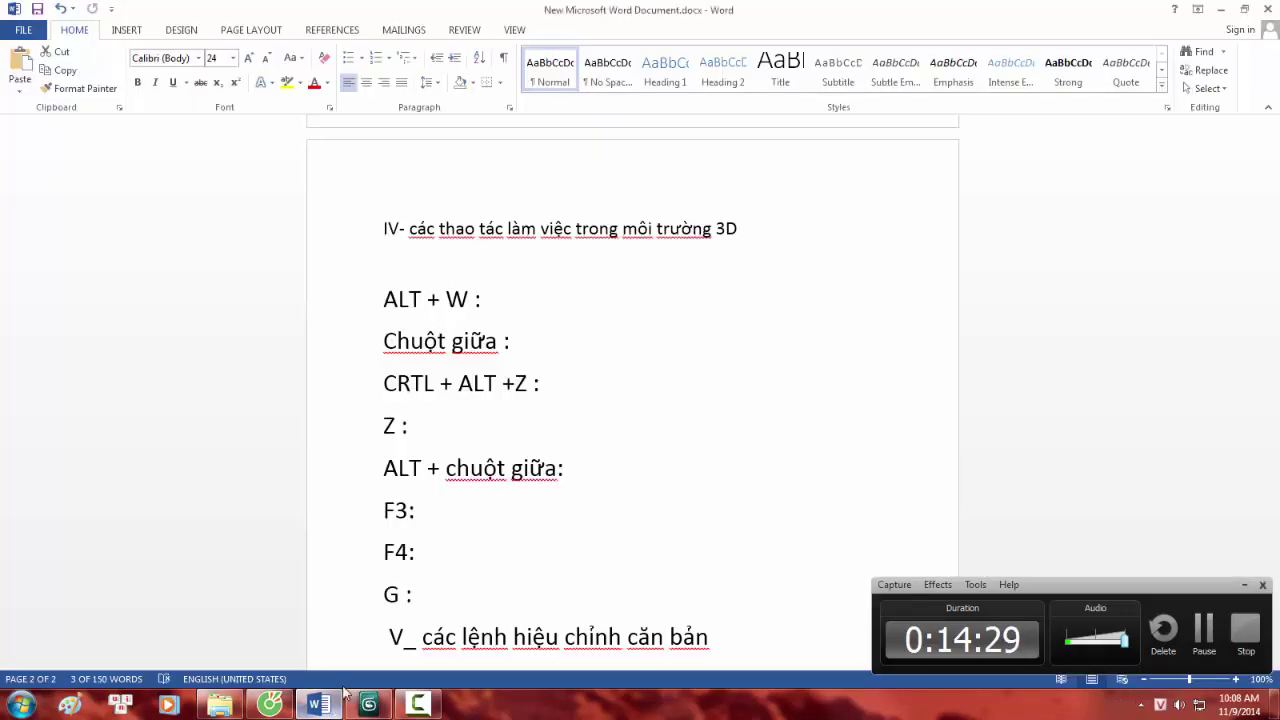
drag(383, 297, 473, 297)
scroll(415, 349, down, 2)
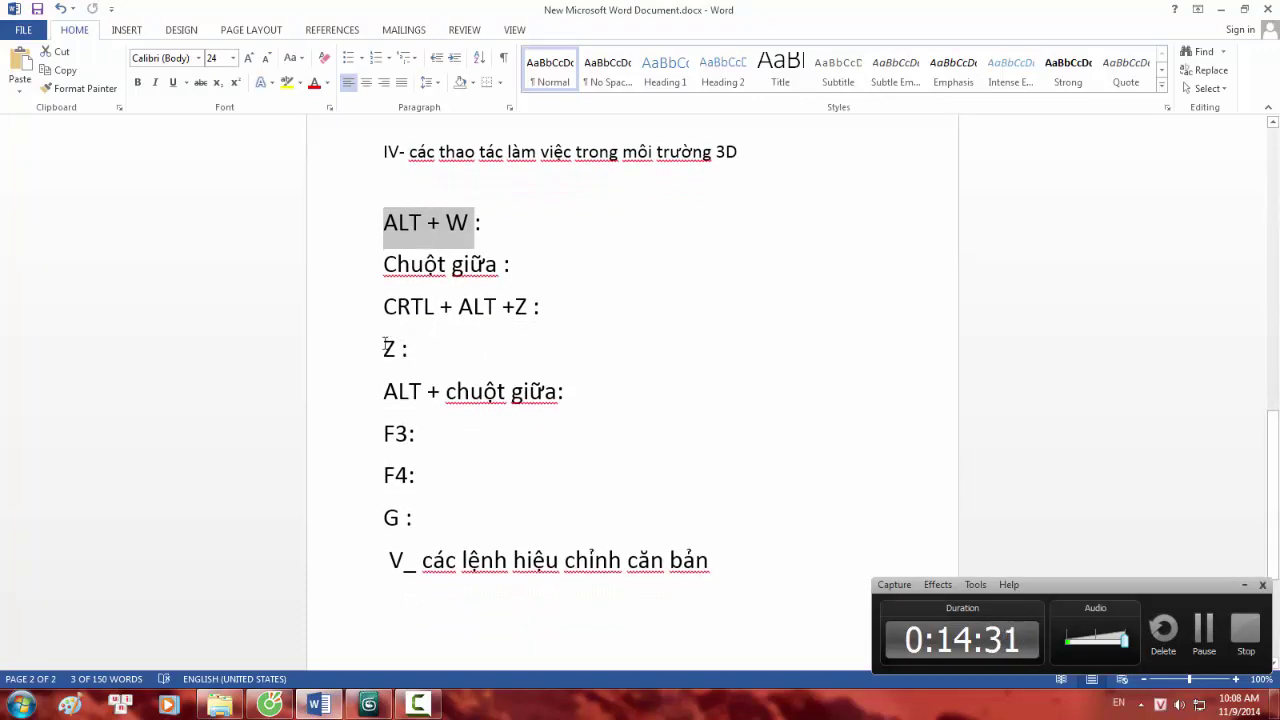
drag(386, 306, 500, 306)
drag(384, 391, 572, 390)
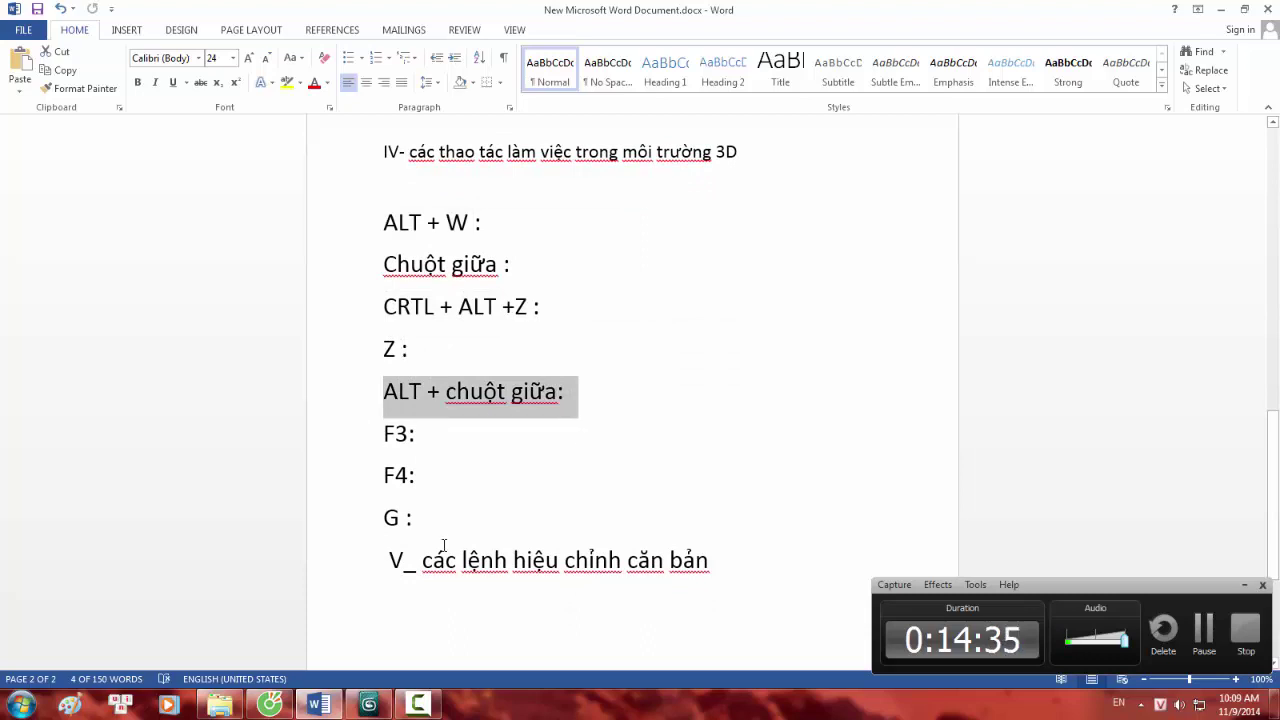
click(368, 706)
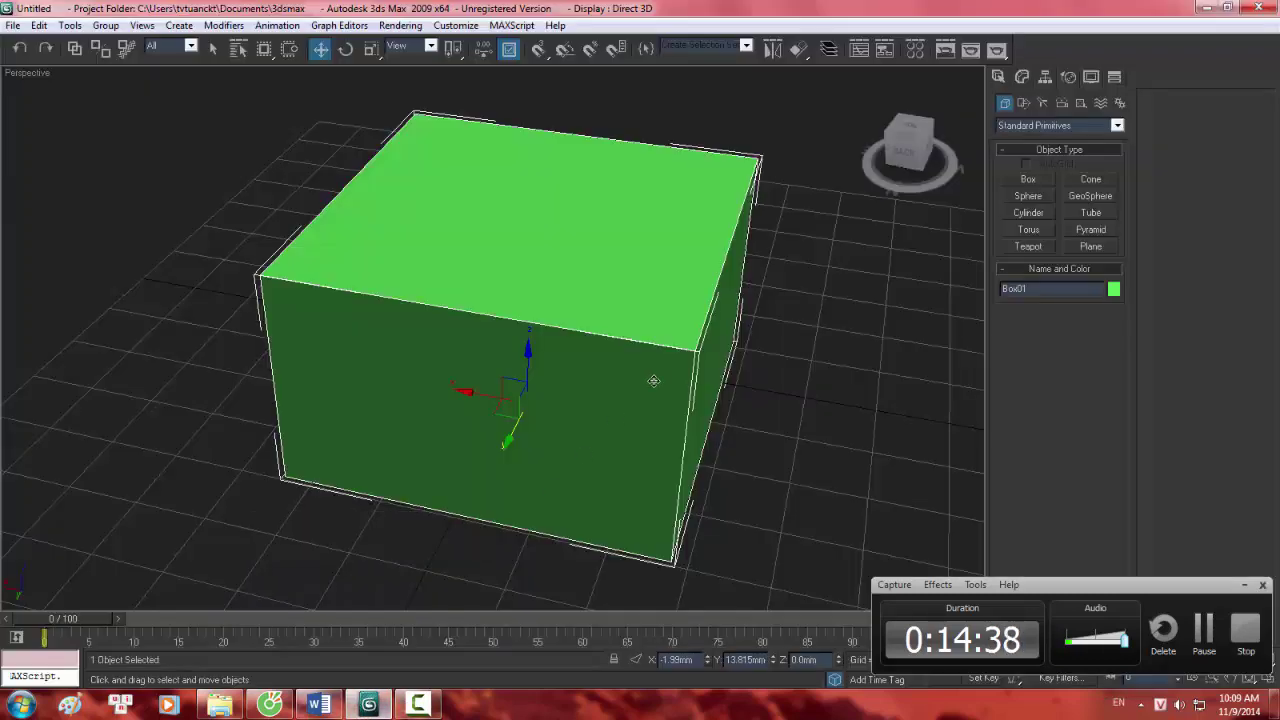
Create a teapot with a radius of about 11.3 mm on the box's top face using AutoGrid.
scroll(640, 380, down, 6)
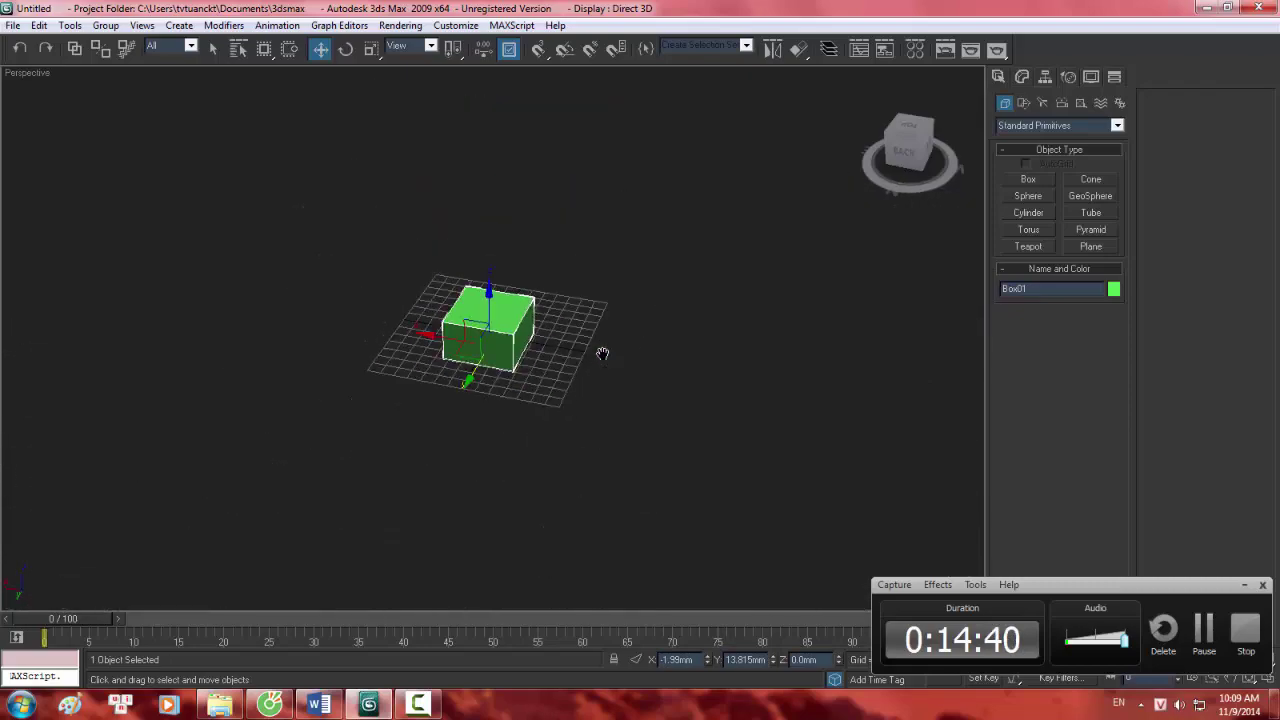
scroll(610, 370, up, 4)
alt+middle_drag(623, 393, 560, 420)
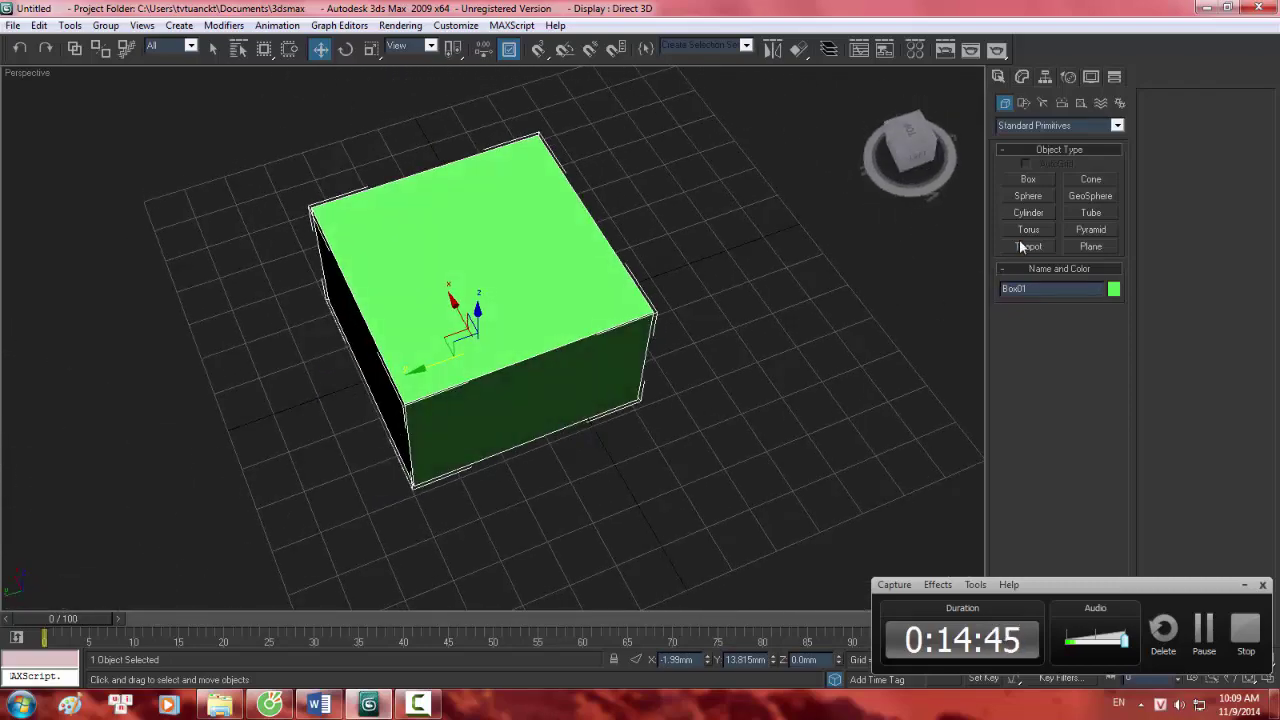
click(1028, 246)
drag(499, 278, 501, 279)
key(ctrl+z)
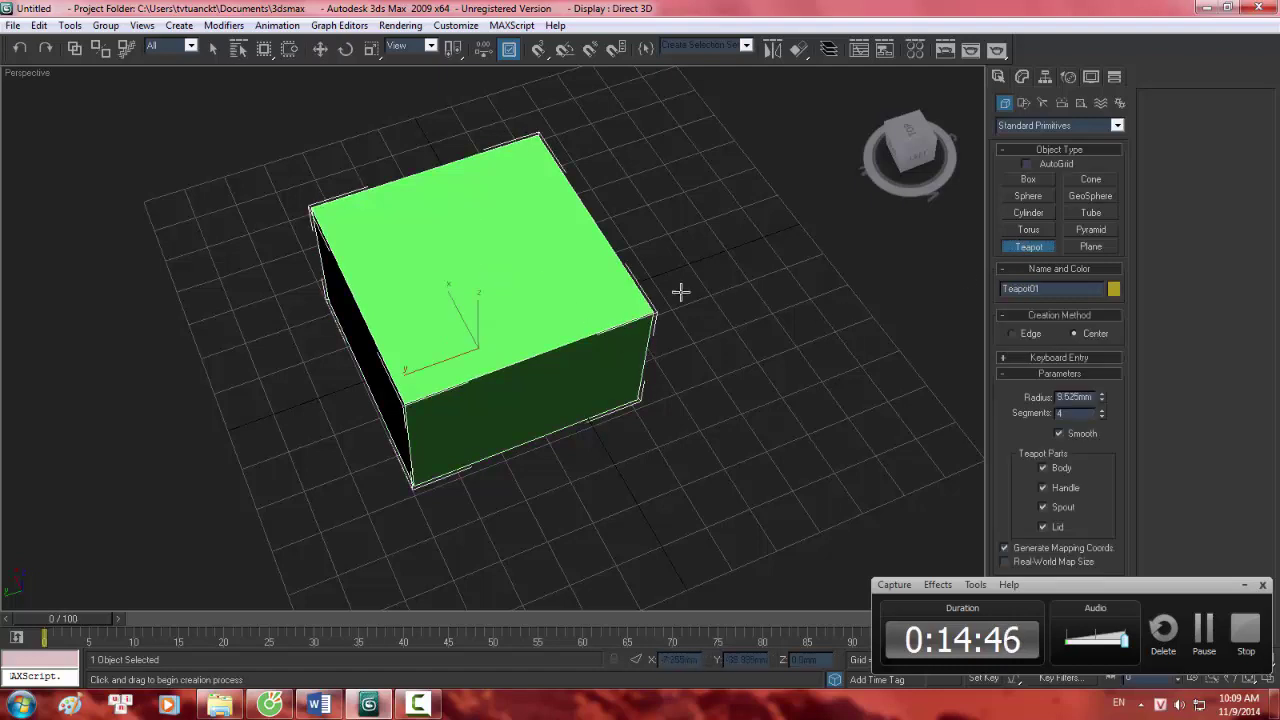
click(1028, 163)
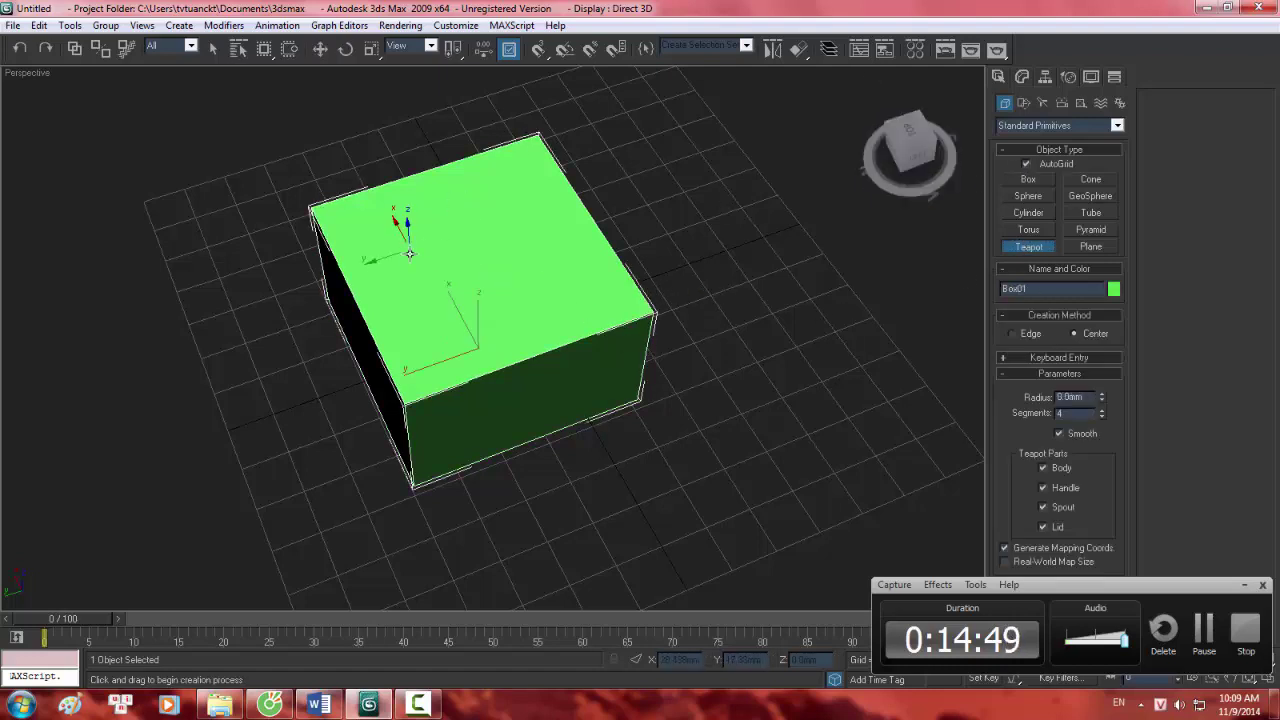
drag(416, 256, 456, 272)
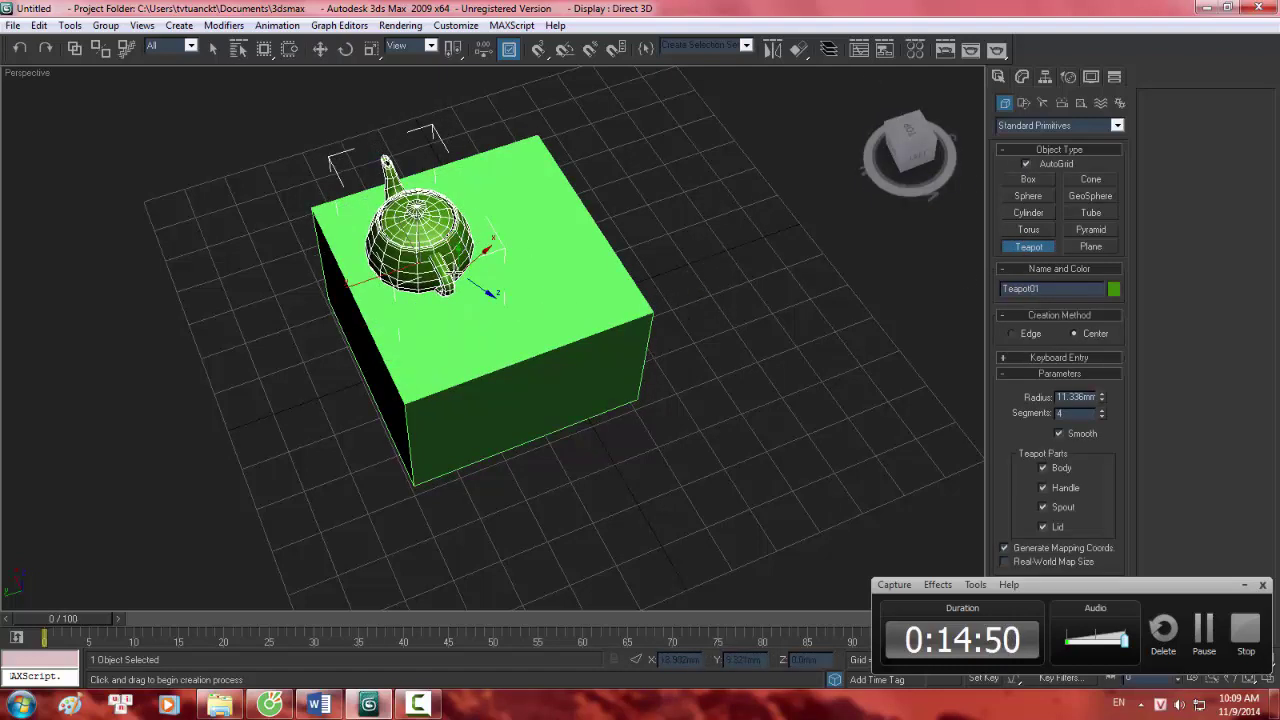
click(1017, 250)
Create a small box about 12.9 mm long, 9.0 mm wide and 13.6 mm high on the grid beside the large box.
alt+middle_drag(618, 290, 540, 286)
middle_drag(682, 347, 632, 319)
click(1028, 179)
drag(795, 288, 851, 305)
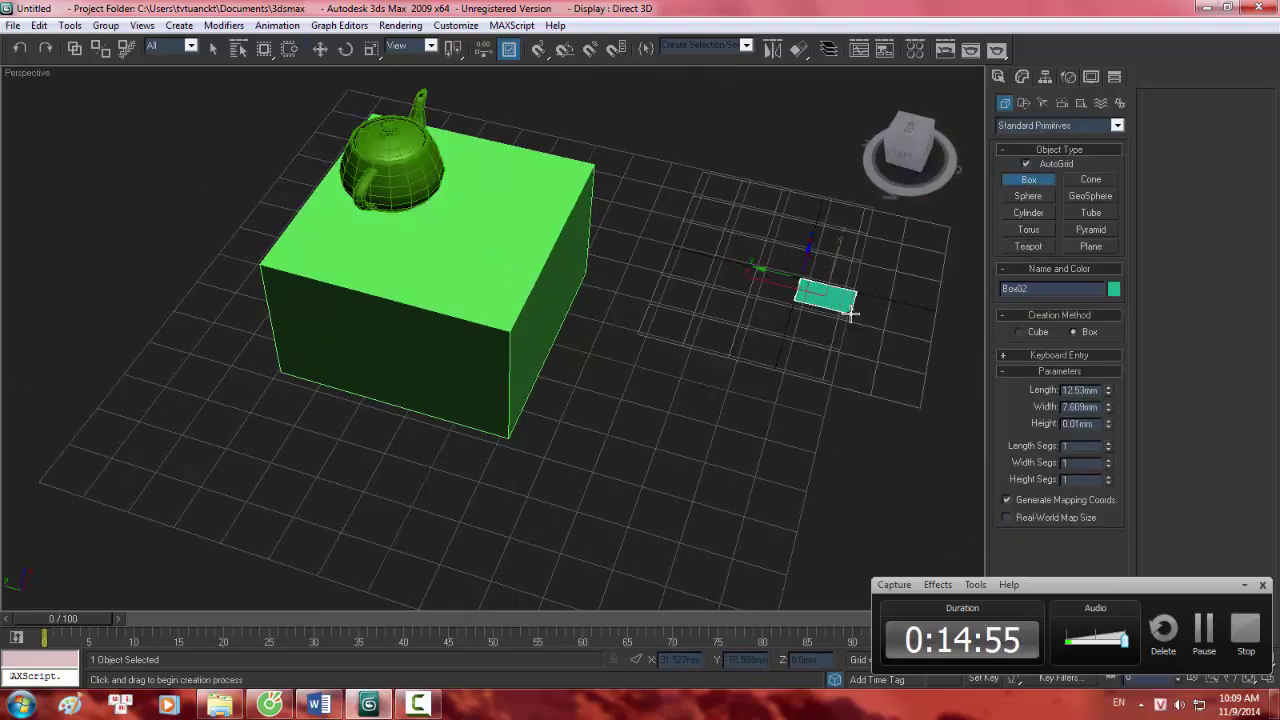
click(680, 268)
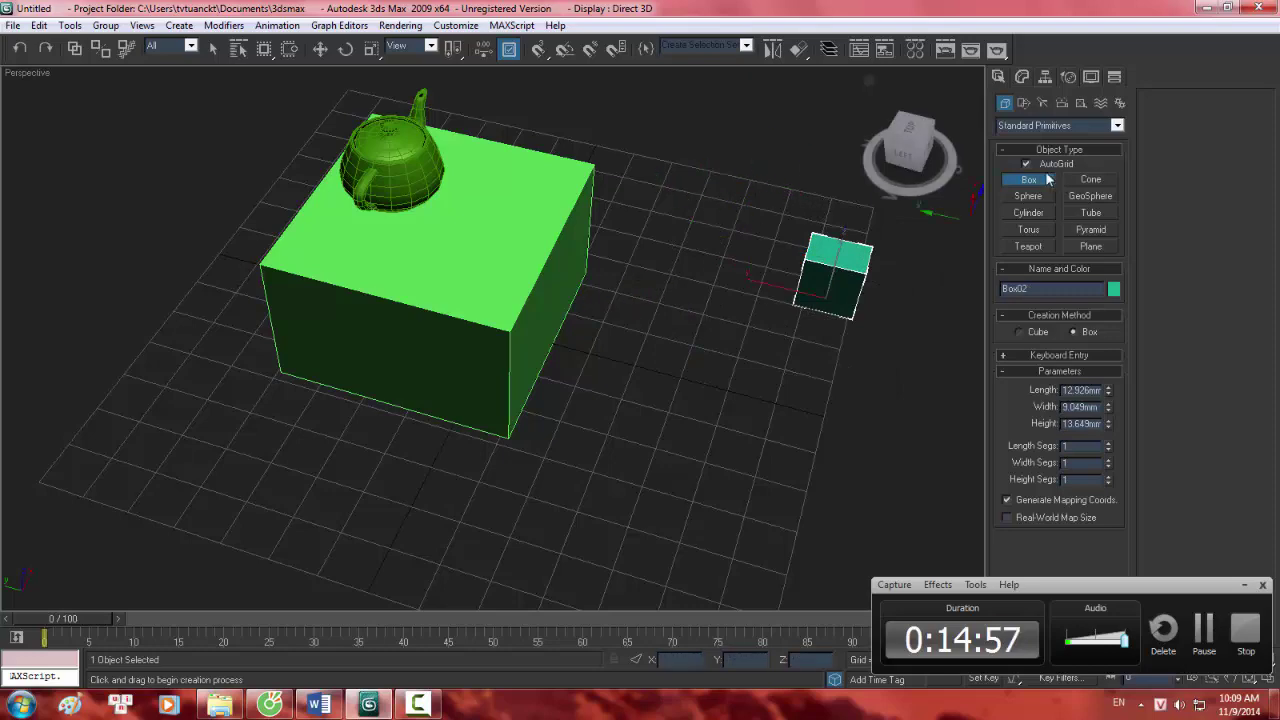
Turn off AutoGrid and move the small box along its axes to about X 31.8 mm and Y -59.5 mm.
alt+middle_drag(703, 283, 766, 317)
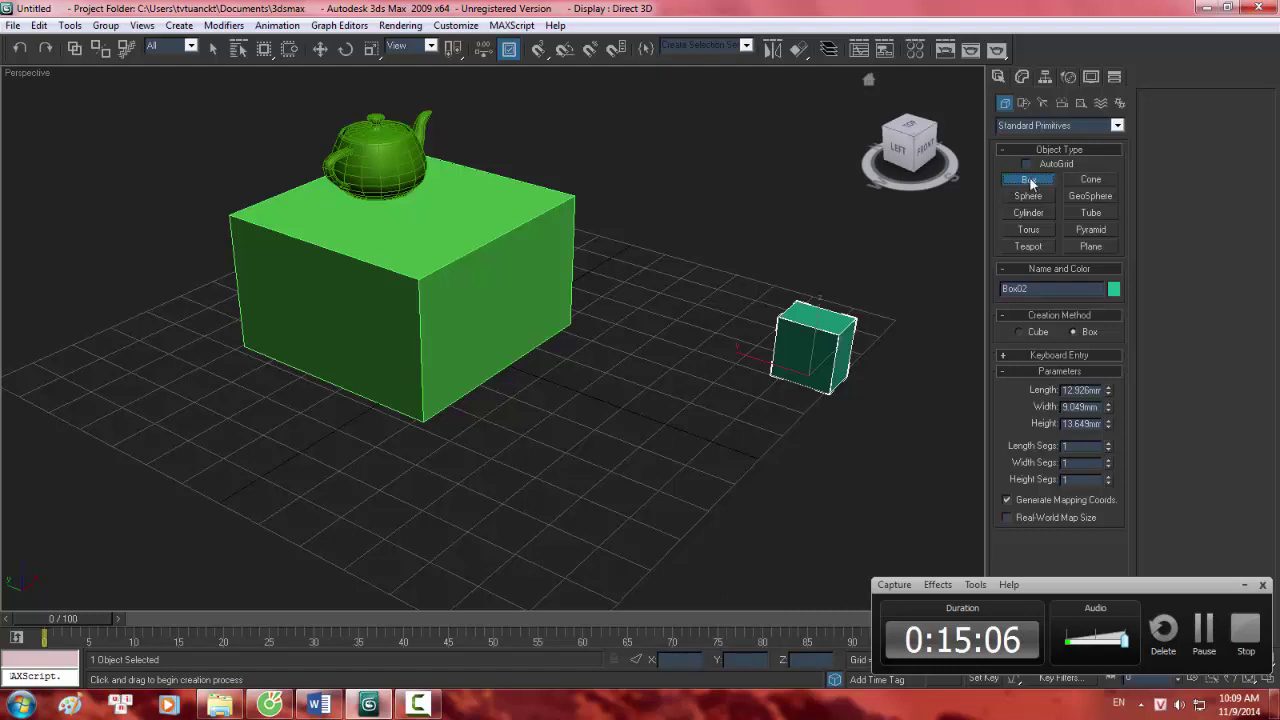
click(1034, 180)
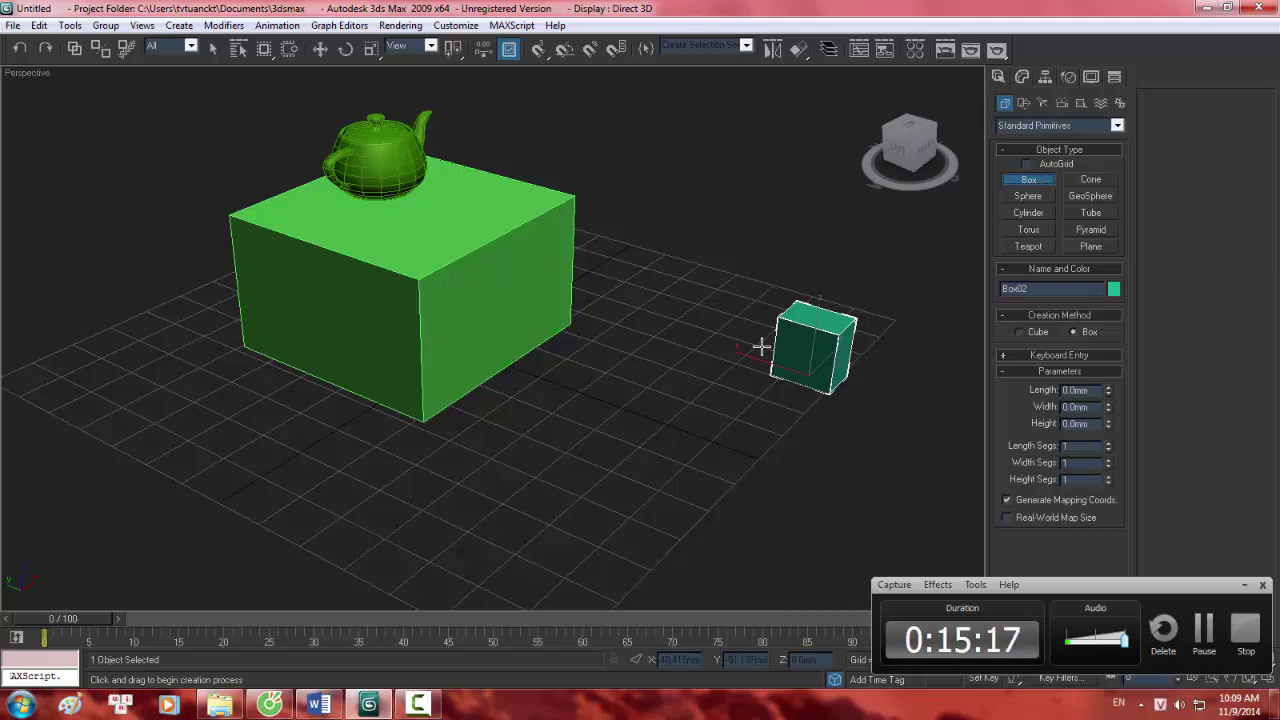
key(w)
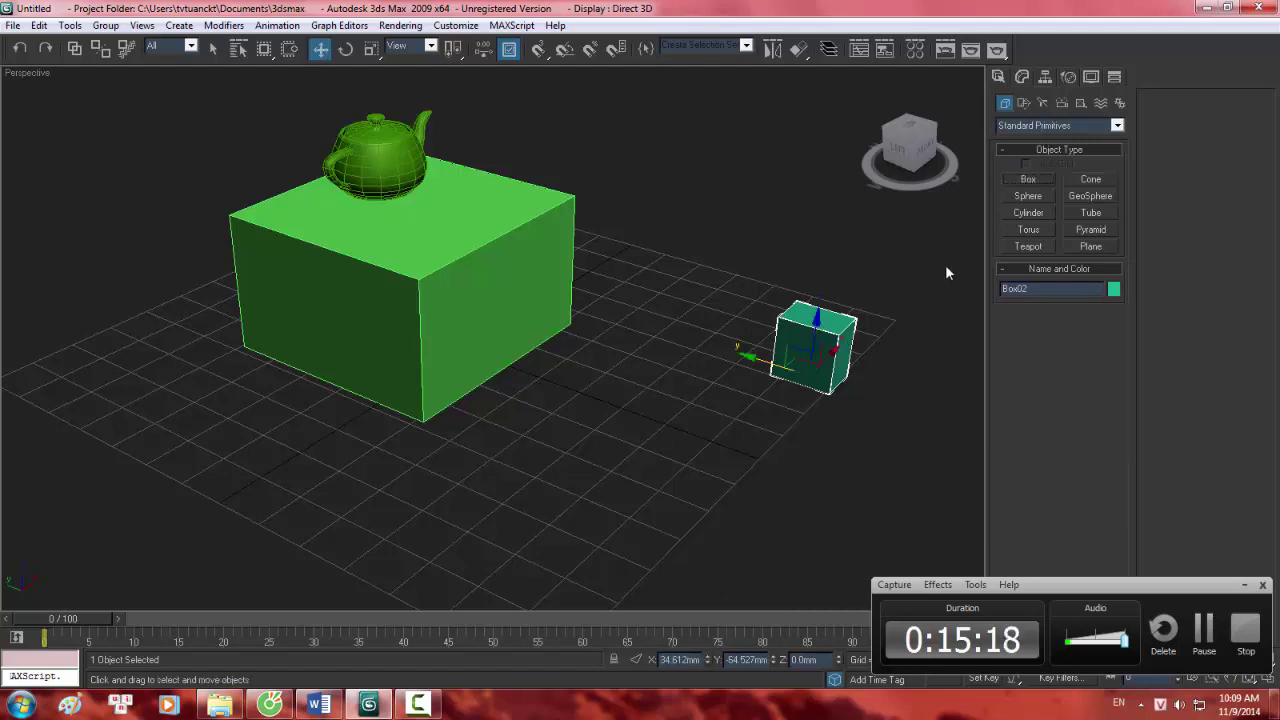
middle_drag(808, 354, 722, 334)
key(super)
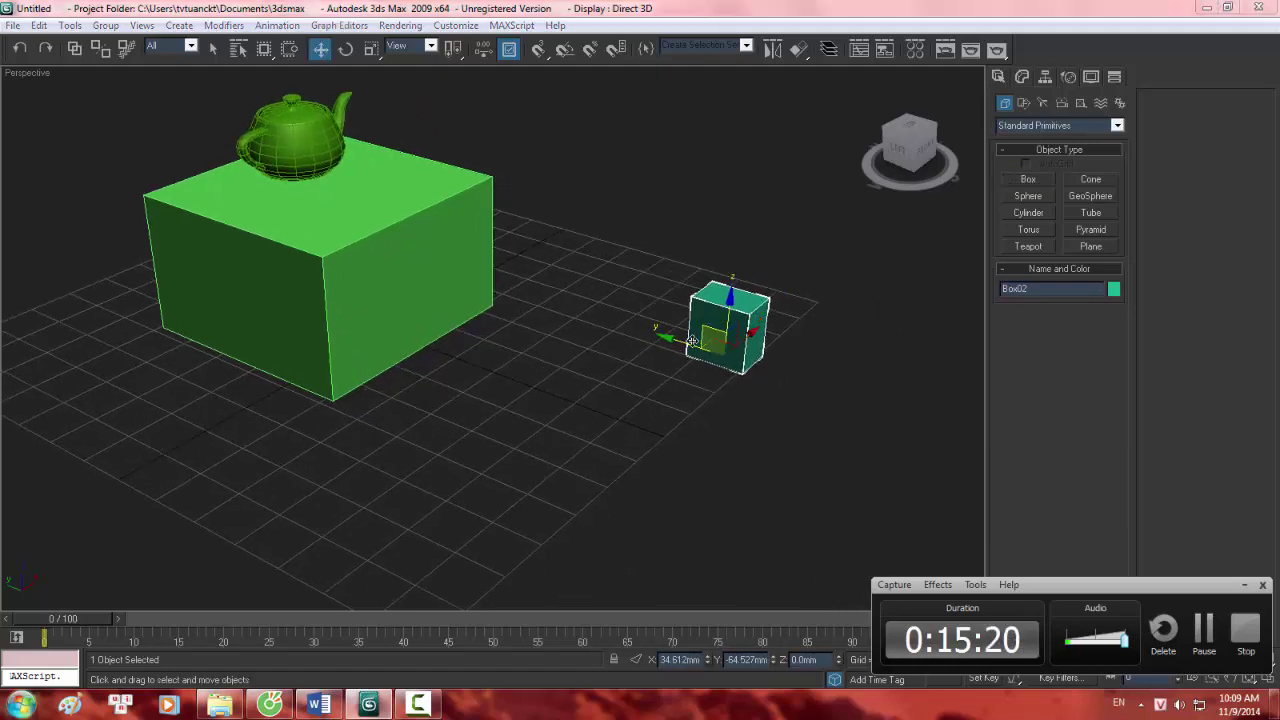
drag(672, 337, 646, 327)
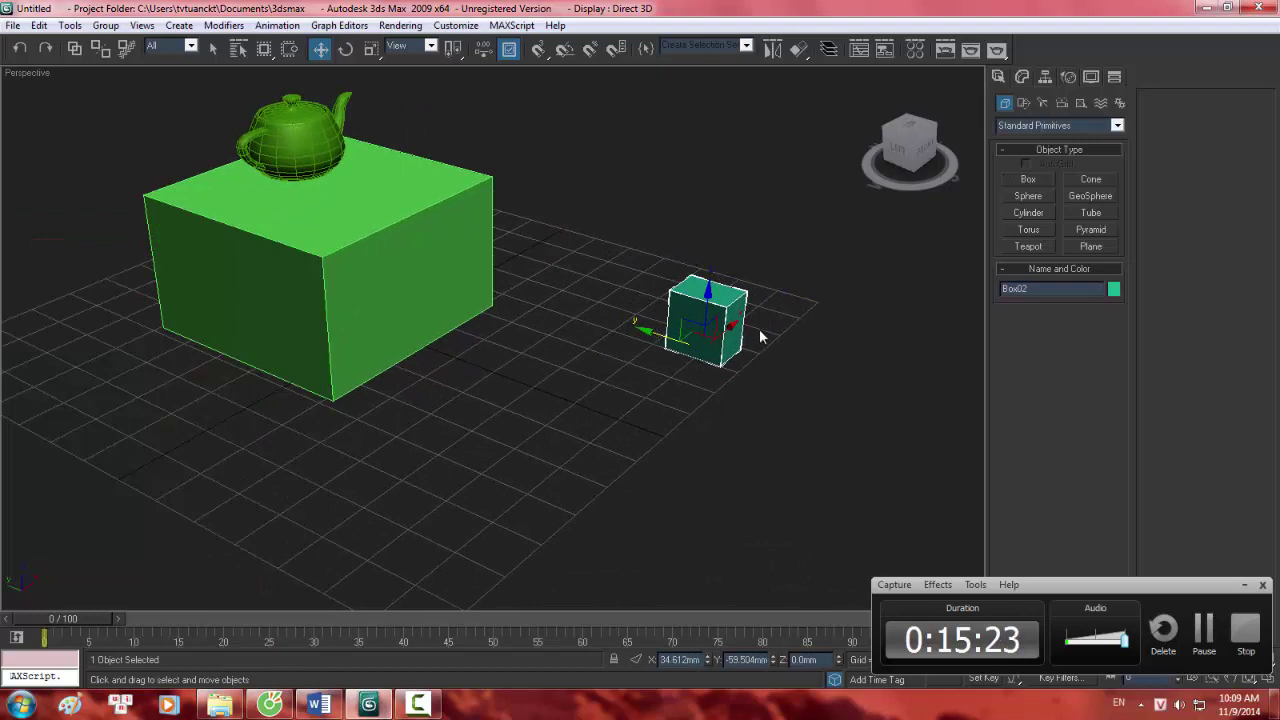
mouse_move(736, 328)
mouse_down()
mouse_move(757, 316)
mouse_move(728, 333)
mouse_up()
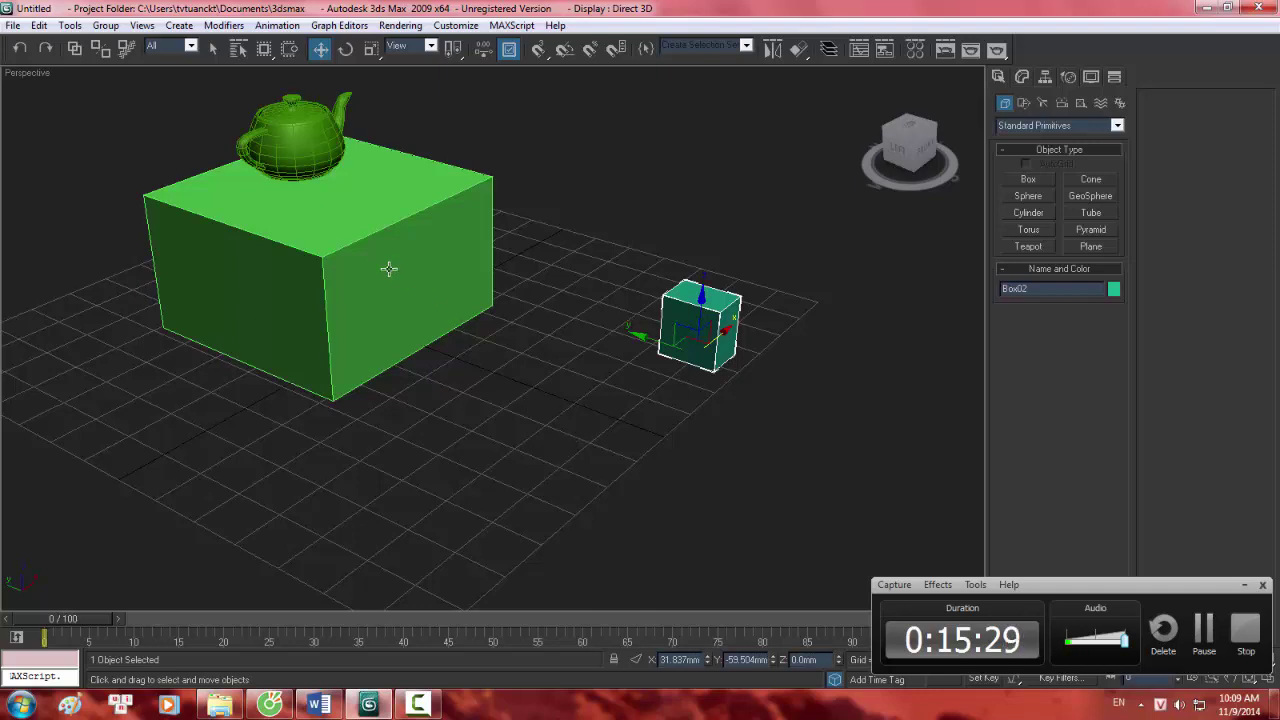
Toggle the Perspective viewport between wireframe and shaded display, and view the large box and teapot closer.
middle_drag(389, 266, 397, 277)
key(F3)
key(F3)
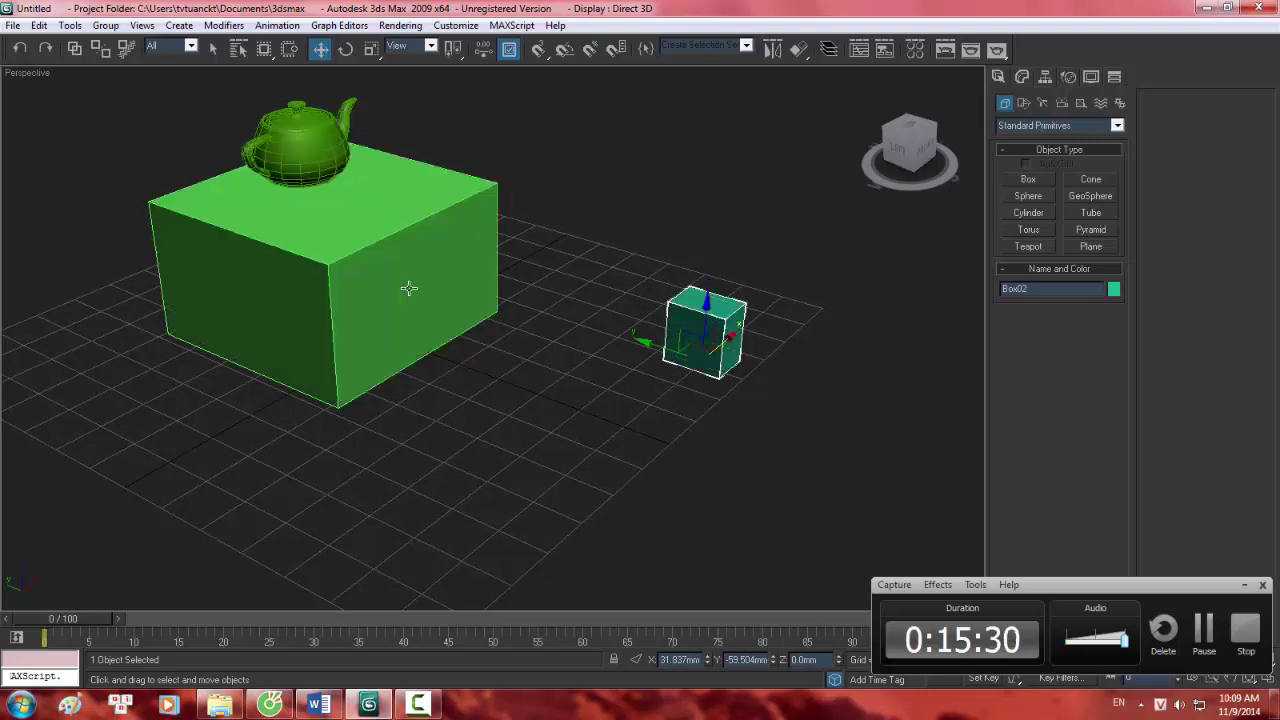
middle_drag(426, 302, 486, 356)
scroll(451, 349, up, 3)
scroll(451, 349, down, 4)
scroll(549, 349, up, 5)
Toggle Edged Faces repeatedly while viewing the teapot up close, leaving the edges hidden.
key(F4)
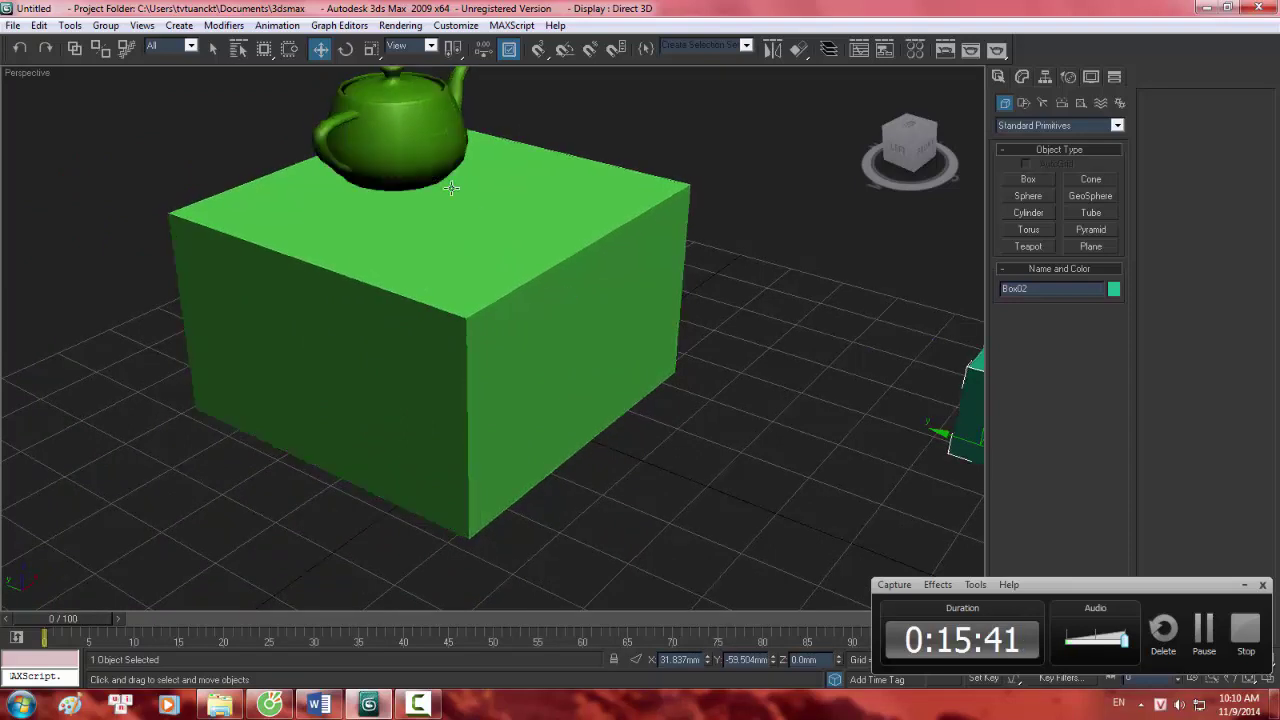
key(F4)
key(F4)
middle_drag(374, 106, 503, 320)
scroll(503, 320, up, 5)
key(F4)
key(F4)
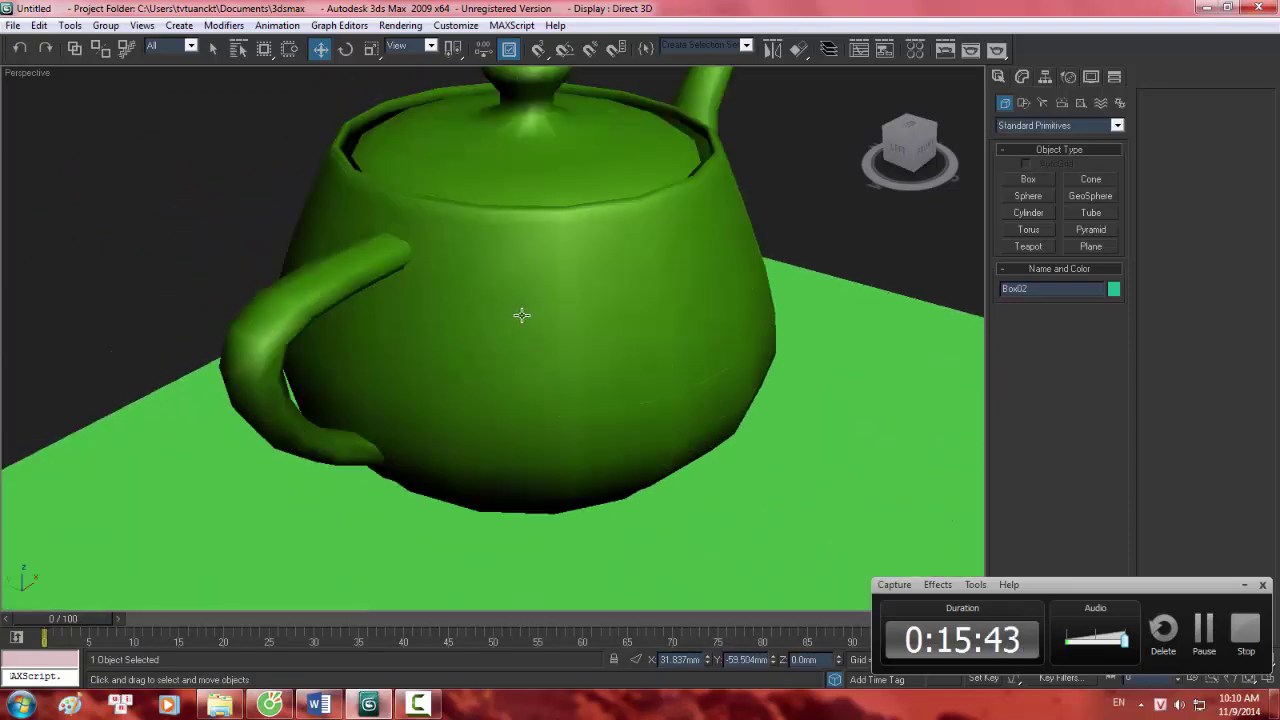
Switch the Perspective viewport to wireframe display and examine the teapot's mesh up close from another angle.
key(F3)
scroll(575, 300, down, 8)
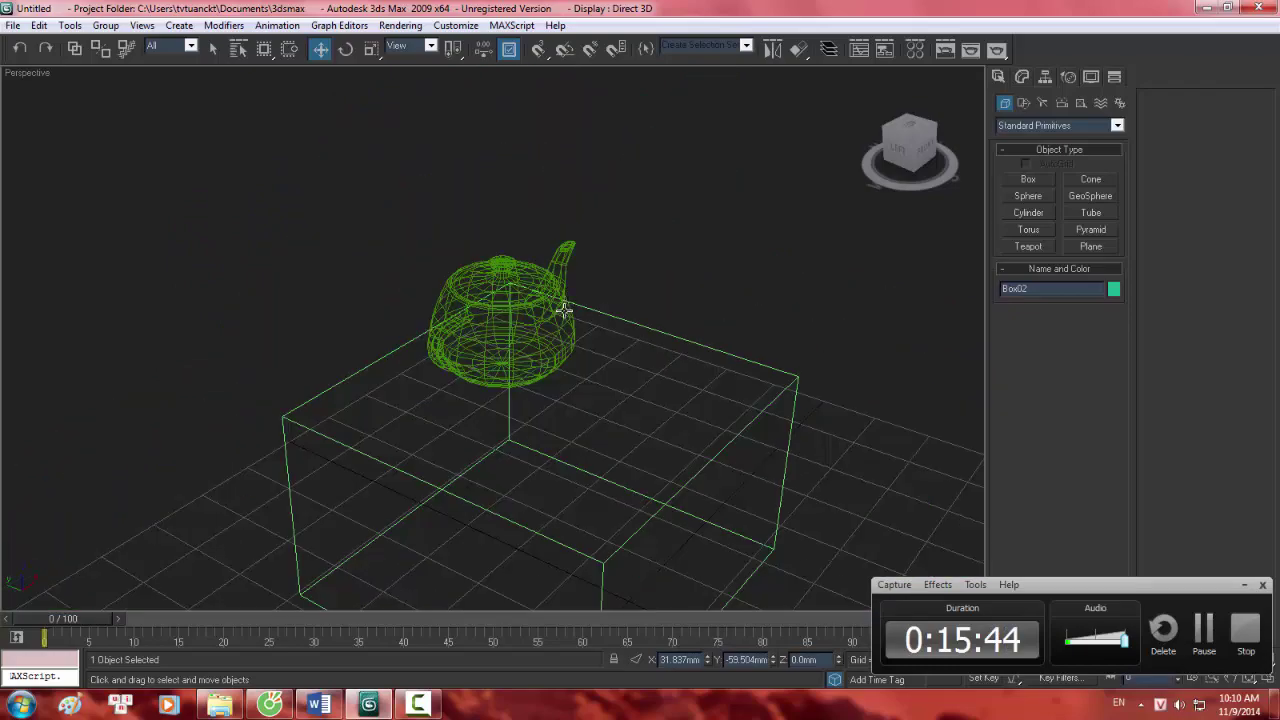
alt+middle_drag(565, 311, 519, 377)
scroll(560, 400, up, 6)
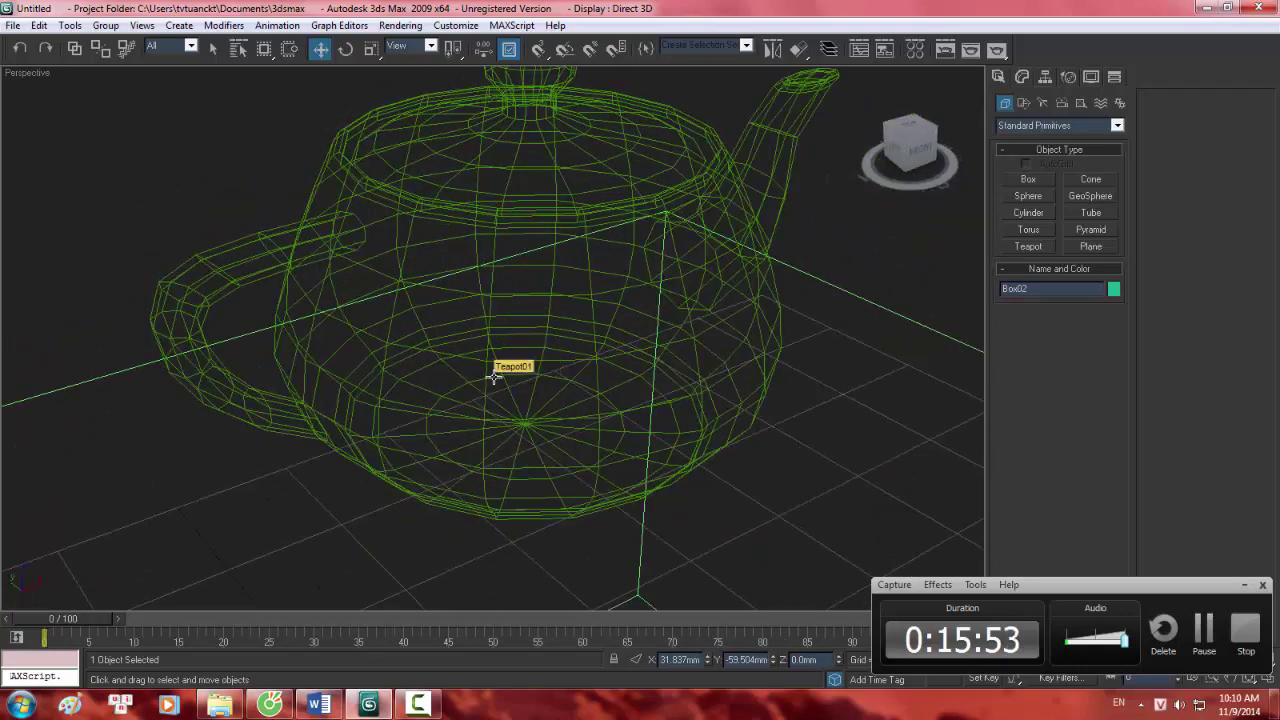
Check the Word outline for the basic editing commands topic, and switch back to 3ds Max.
click(1240, 634)
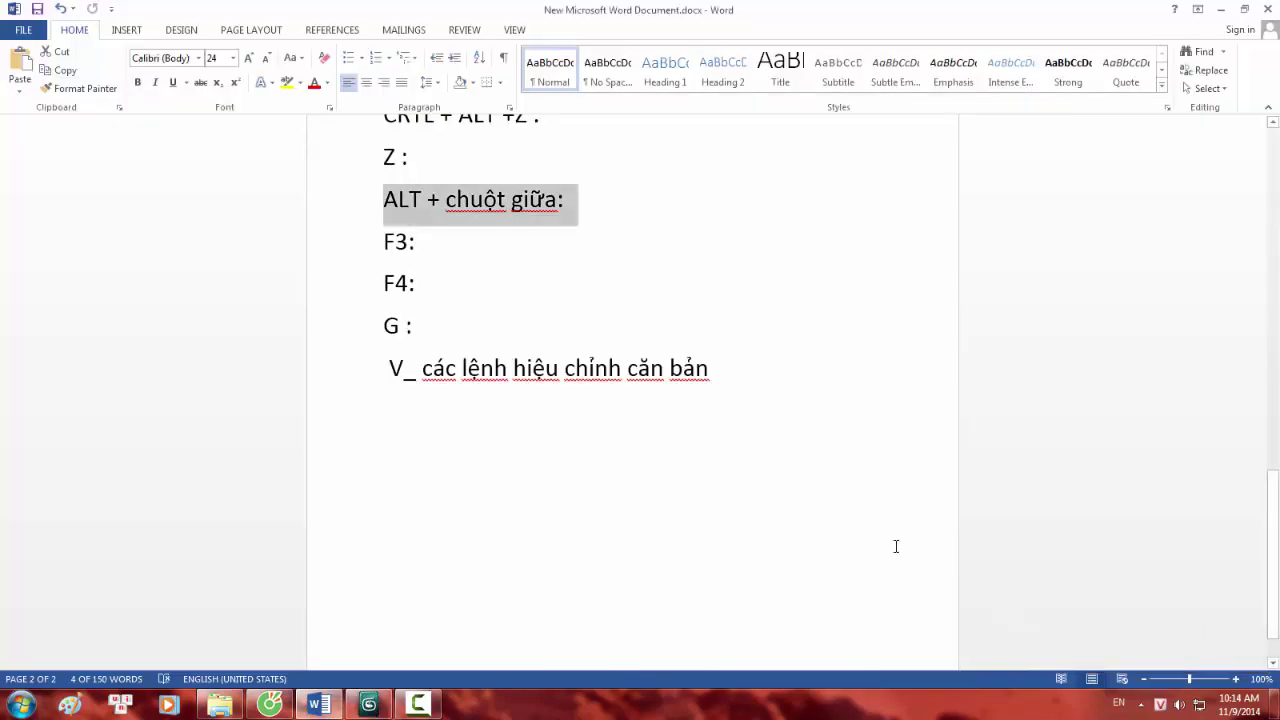
scroll(423, 654, down, 1)
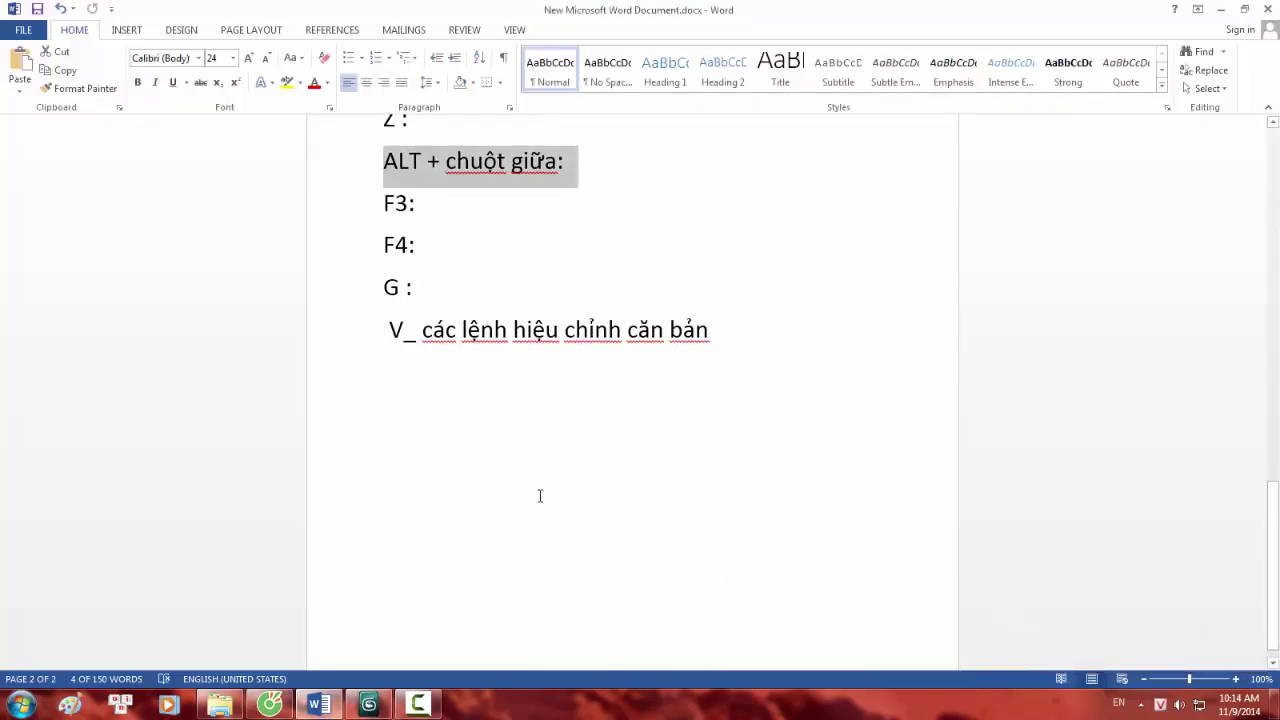
click(368, 704)
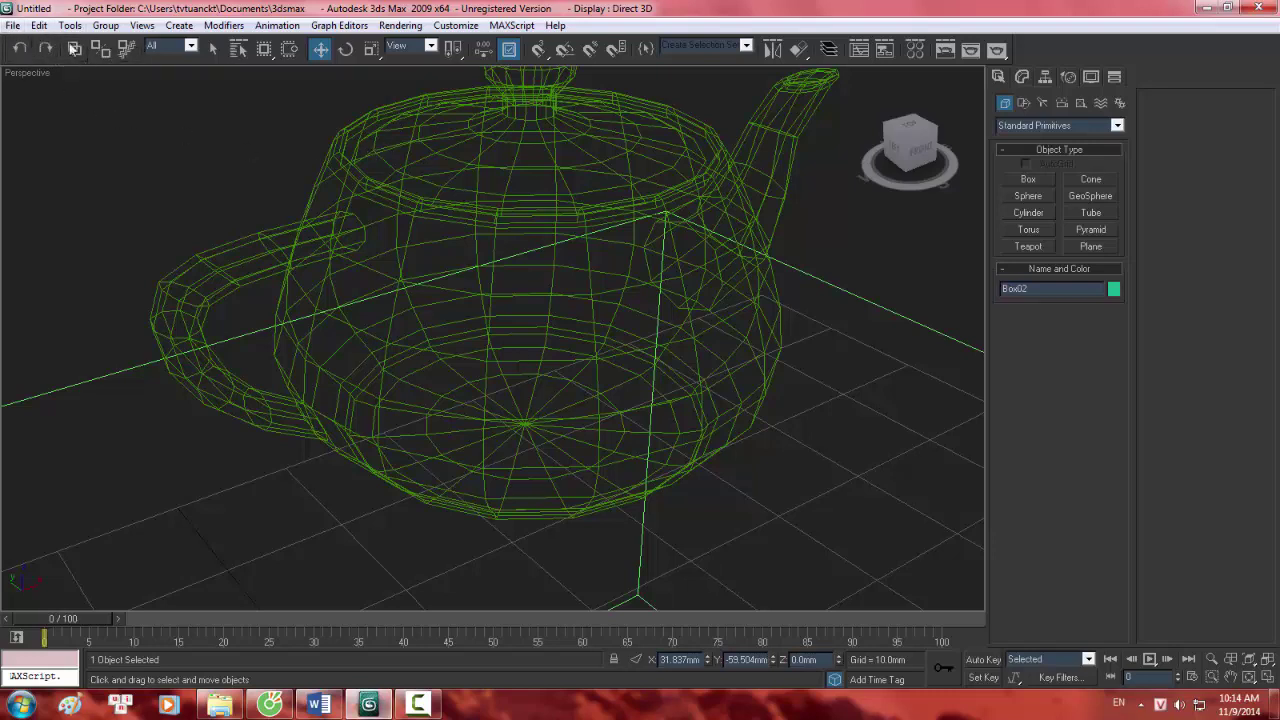
Review the object categories in the selection filter, keeping it on All with nothing selected in the scene.
click(168, 50)
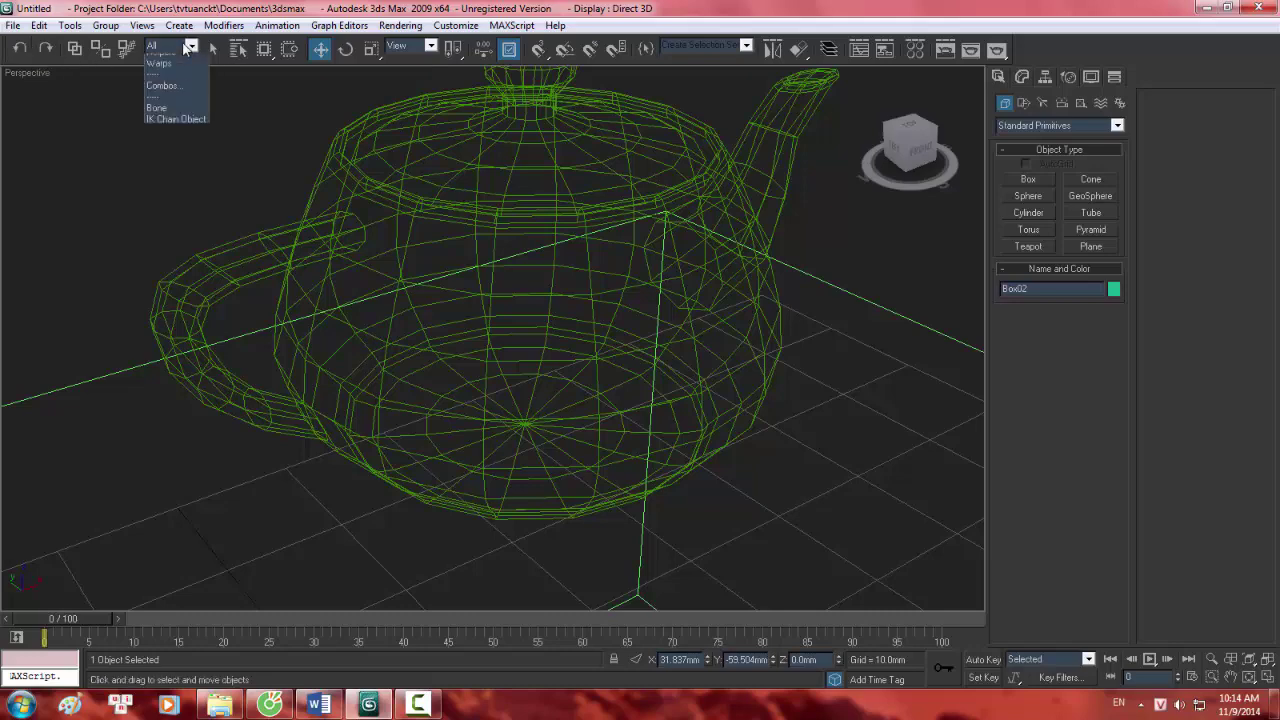
click(173, 48)
click(170, 72)
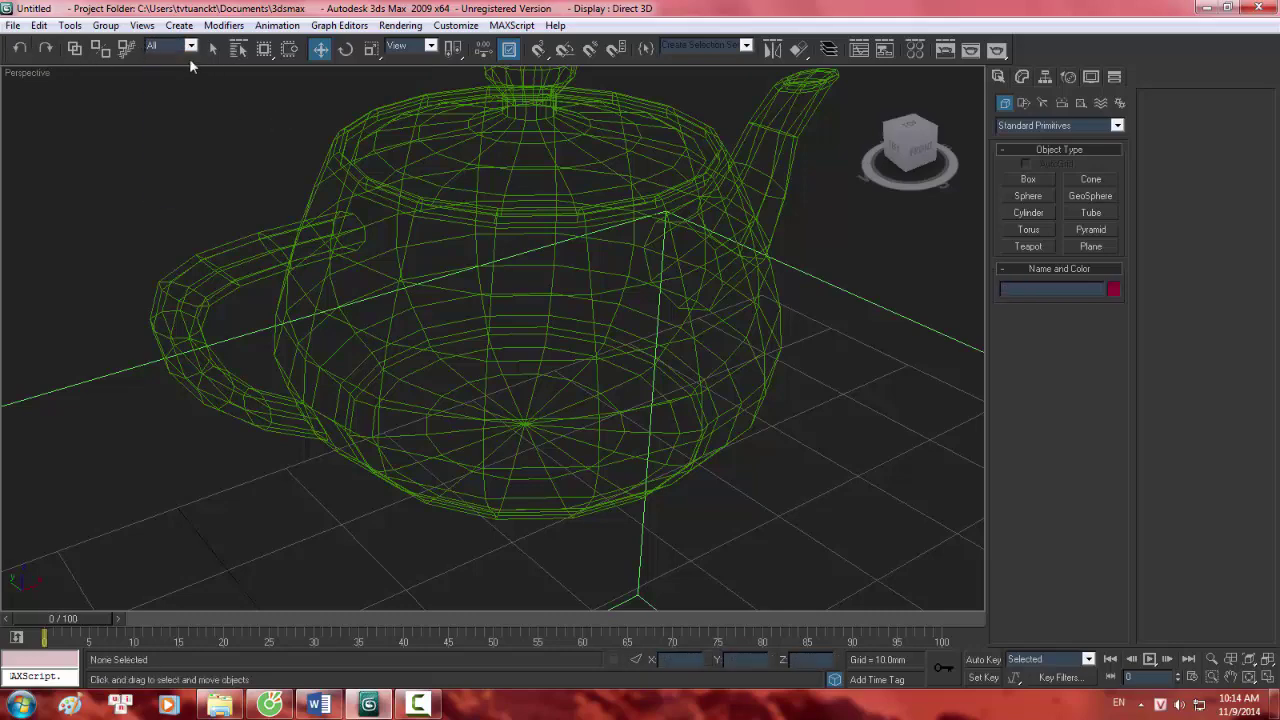
scroll(211, 87, down, 4)
scroll(176, 44, up, 2)
click(189, 47)
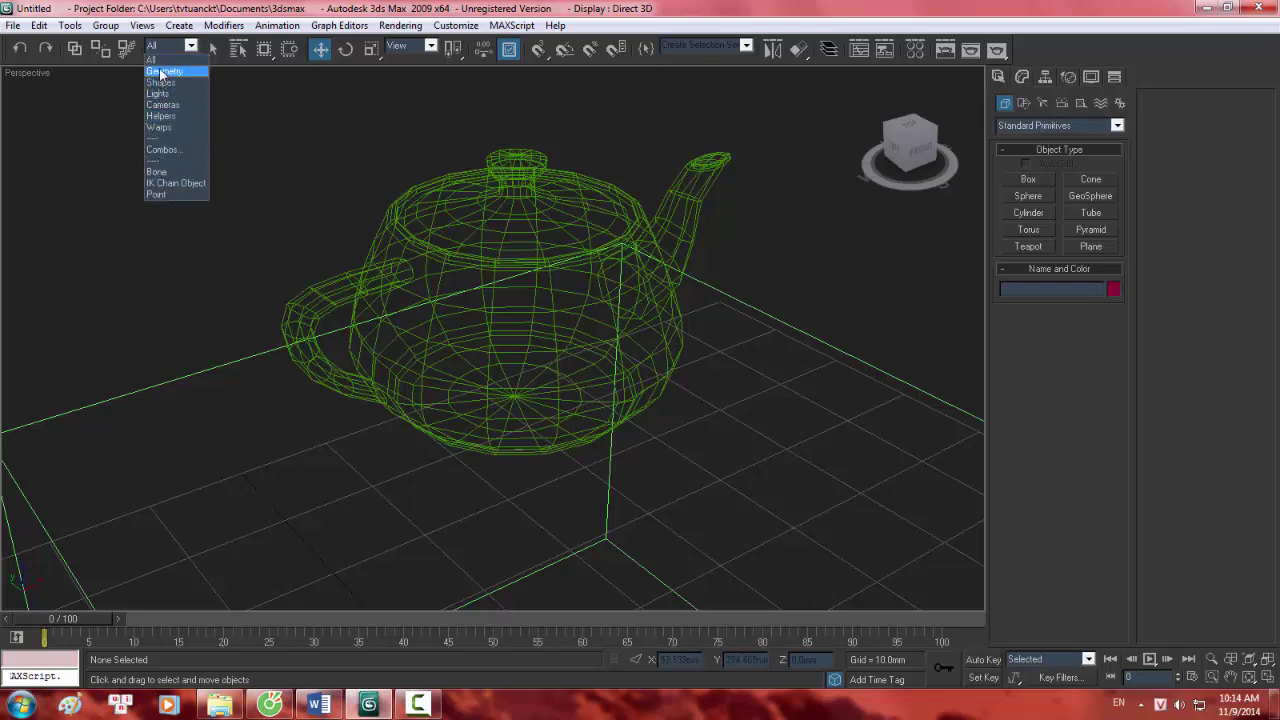
click(330, 123)
Activate Select Object, return the Perspective viewport to shaded display, and select the large box and the teapot in turn.
click(214, 50)
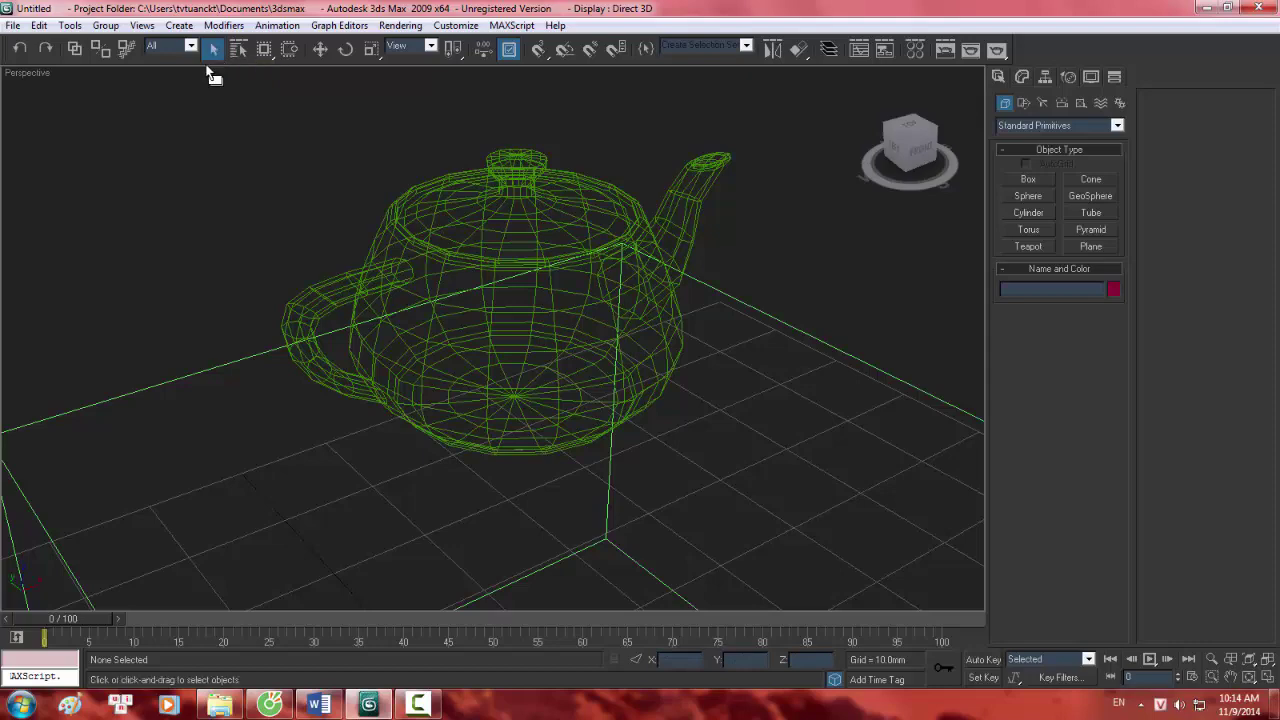
scroll(434, 229, down, 8)
scroll(488, 272, up, 5)
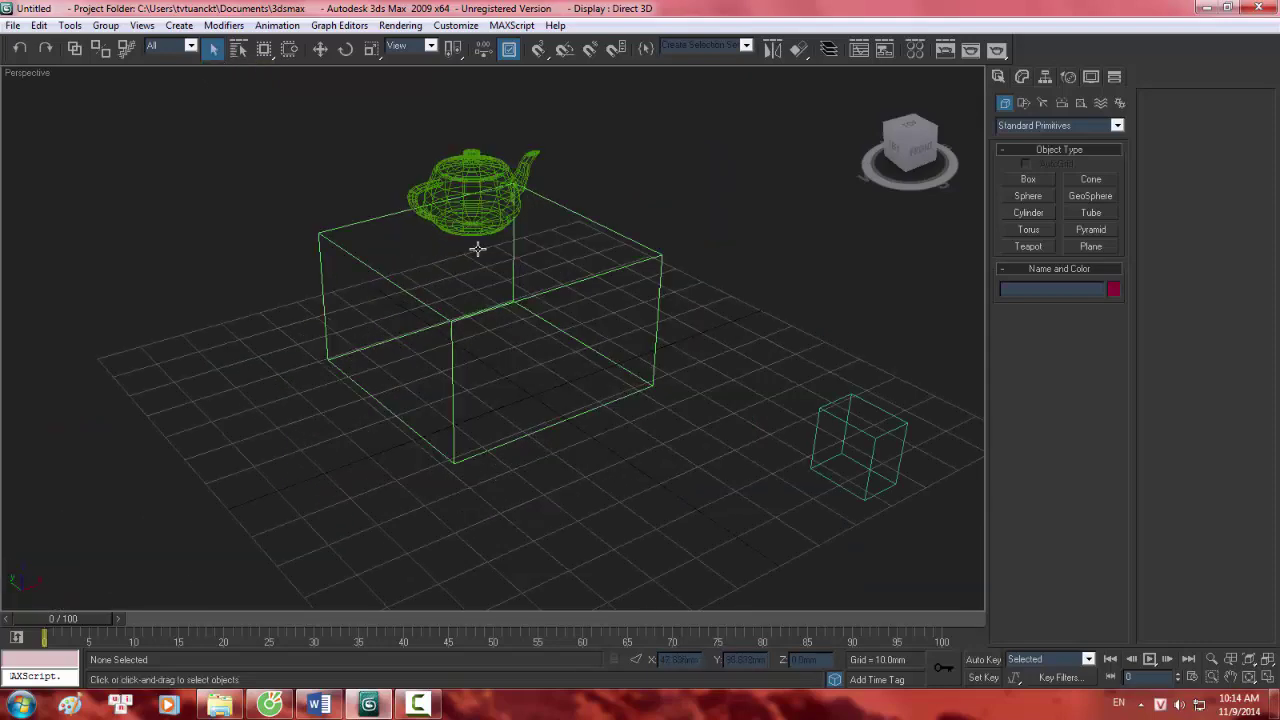
key(F3)
click(435, 296)
click(448, 193)
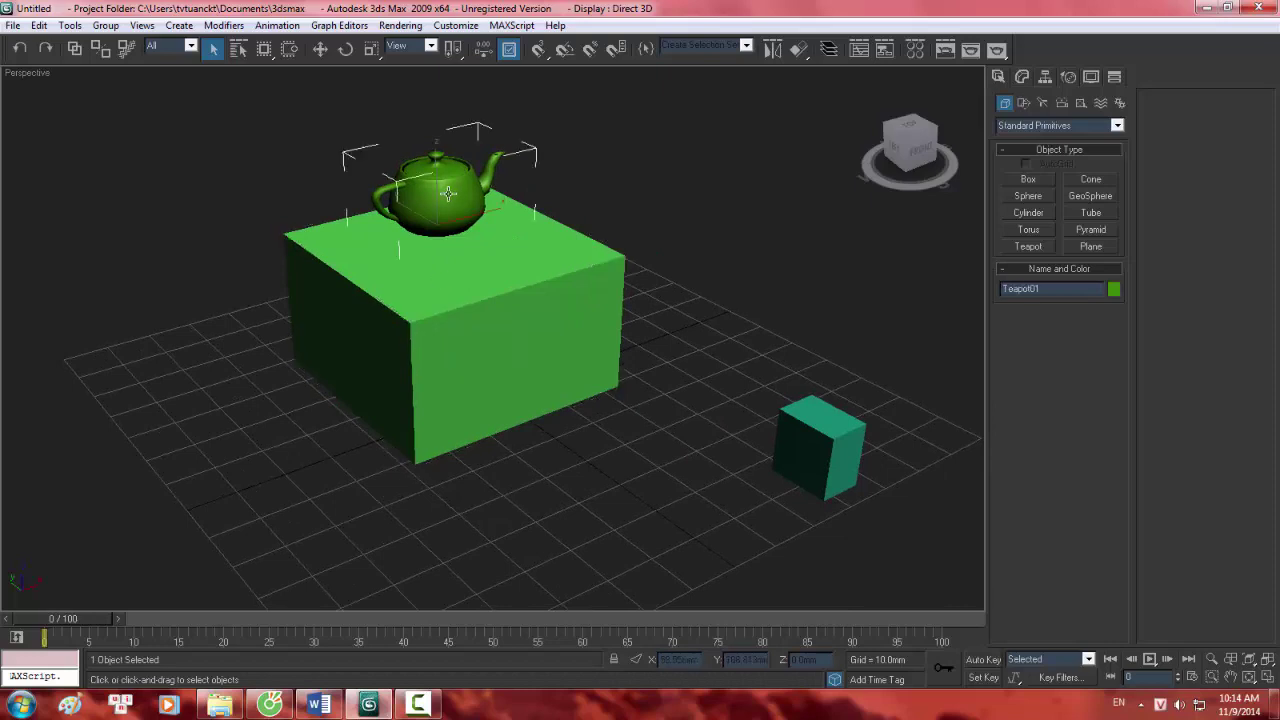
drag(221, 387, 358, 405)
click(417, 185)
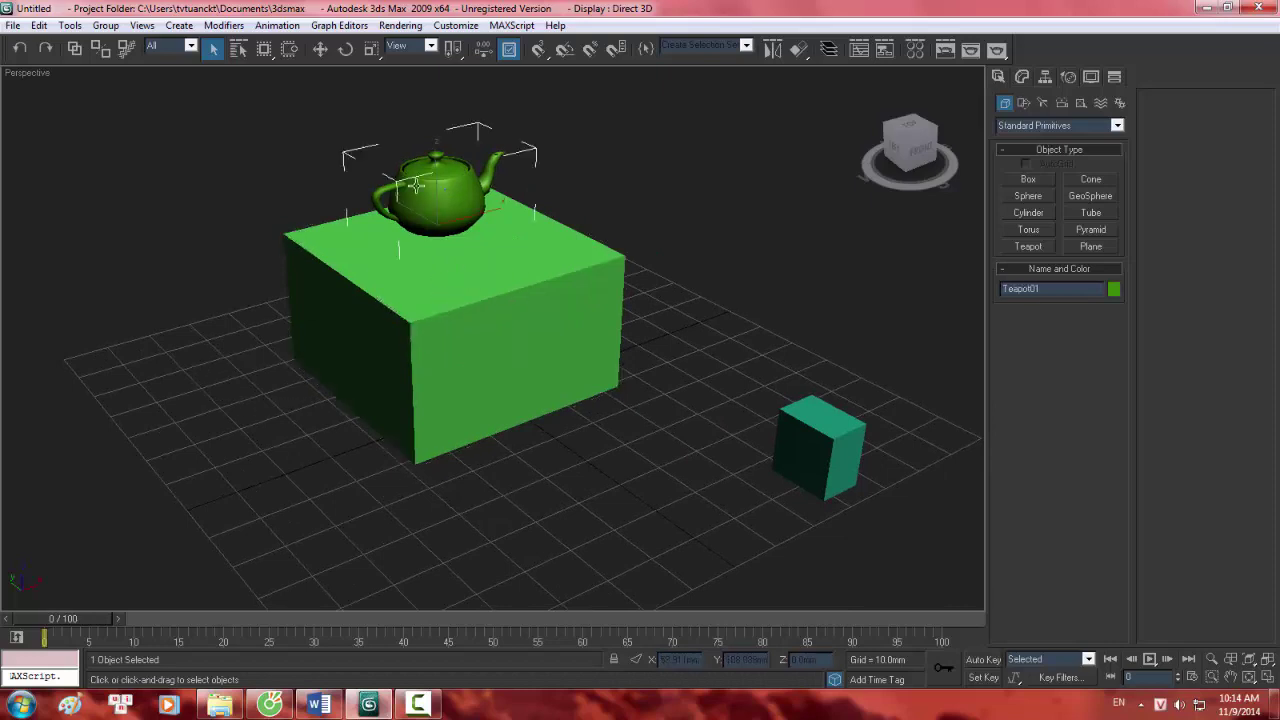
Select the large box with Select and Move and shift it along the X axis to about X -2.0 mm.
click(342, 51)
click(321, 51)
click(490, 335)
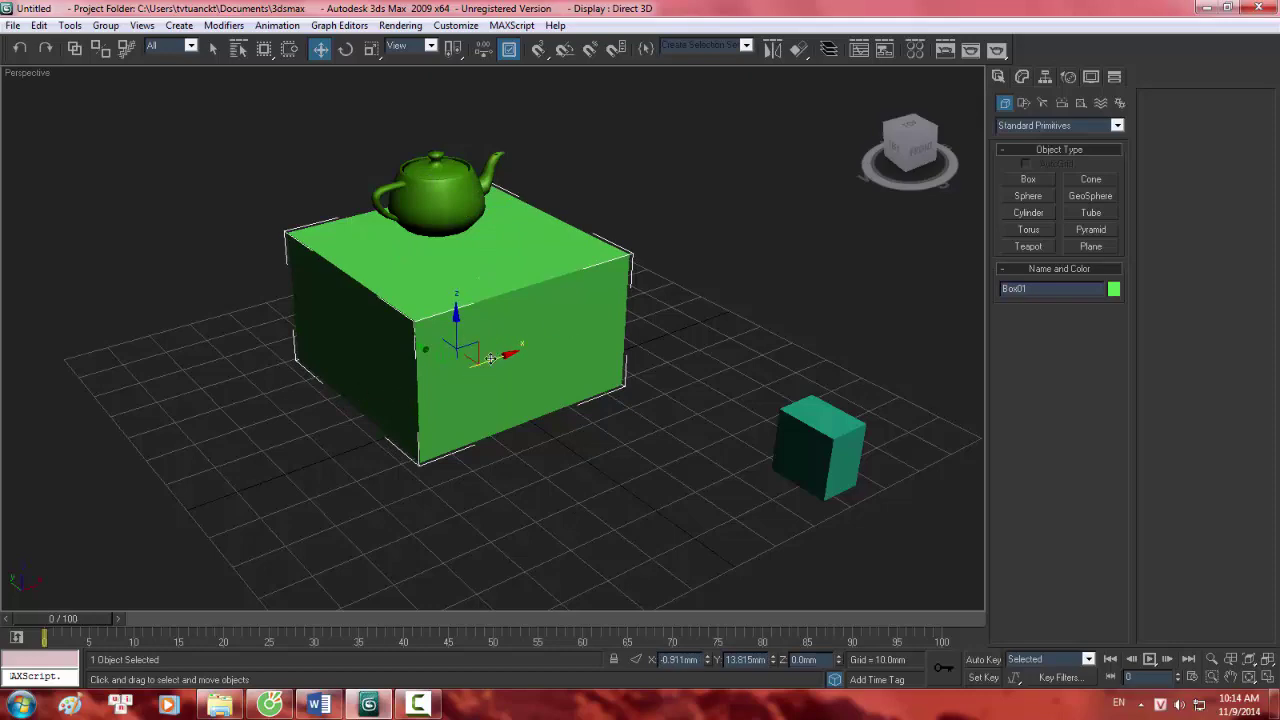
scroll(429, 363, up, 5)
scroll(491, 306, down, 7)
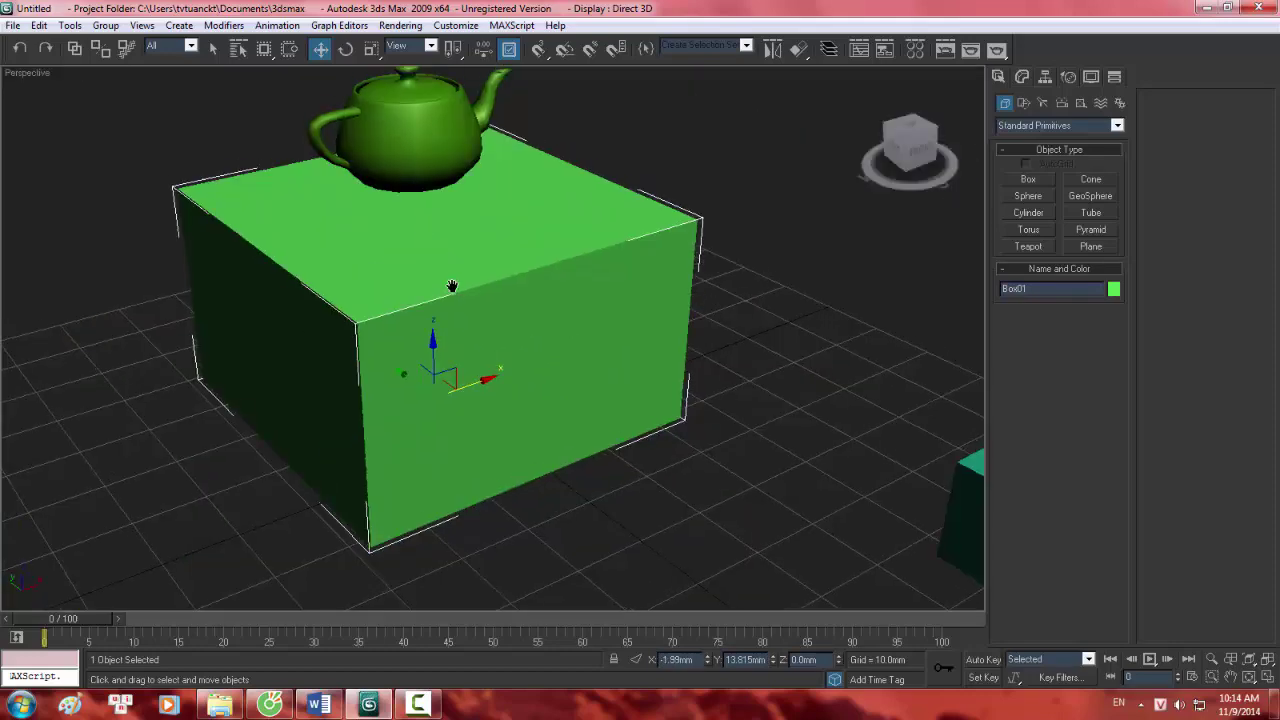
scroll(464, 308, up, 4)
scroll(474, 374, down, 3)
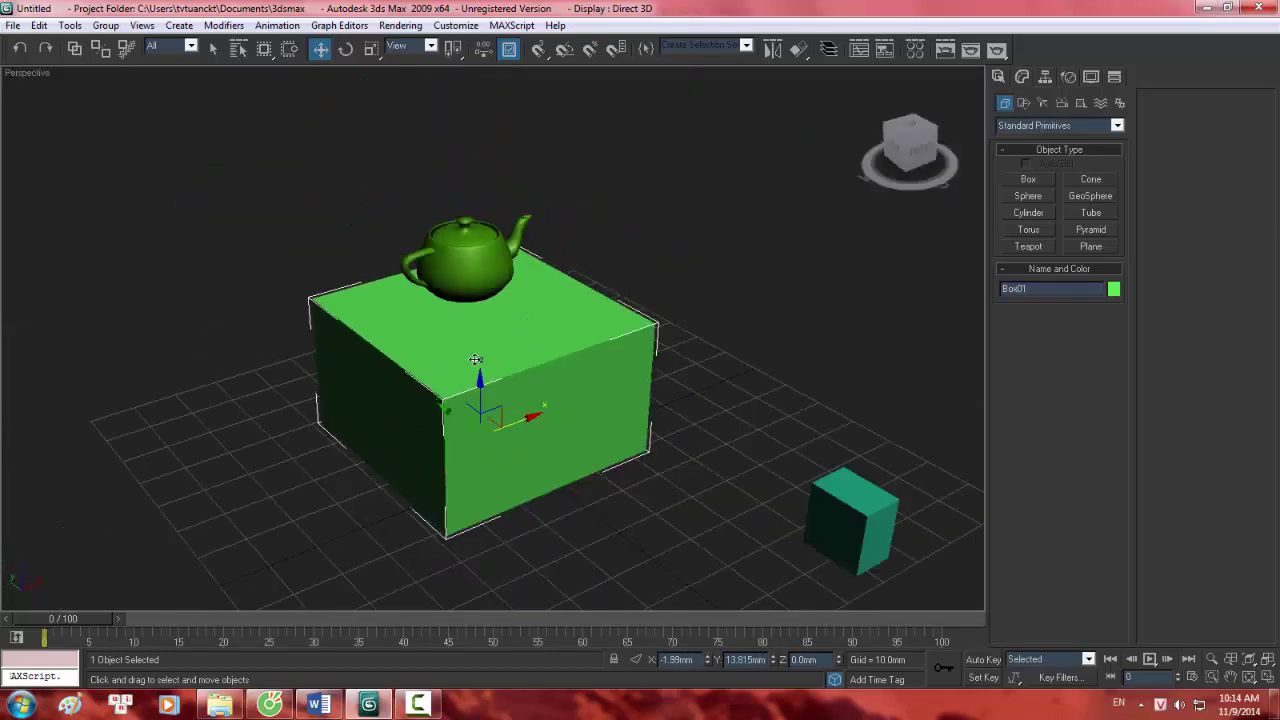
In the Top view, clone the large box as a single Copy at about X -40.6 mm, Y -15.4 mm.
key(t)
scroll(474, 346, up, 5)
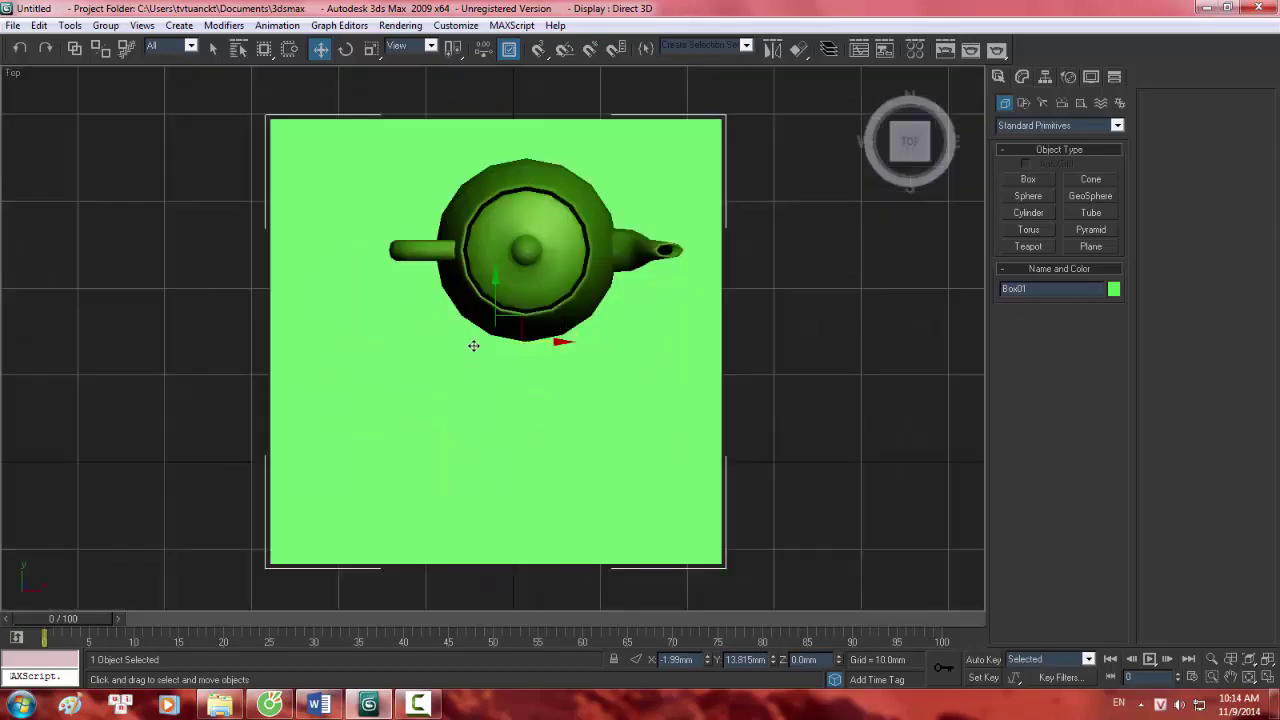
scroll(480, 351, down, 3)
scroll(494, 338, up, 2)
scroll(494, 338, down, 3)
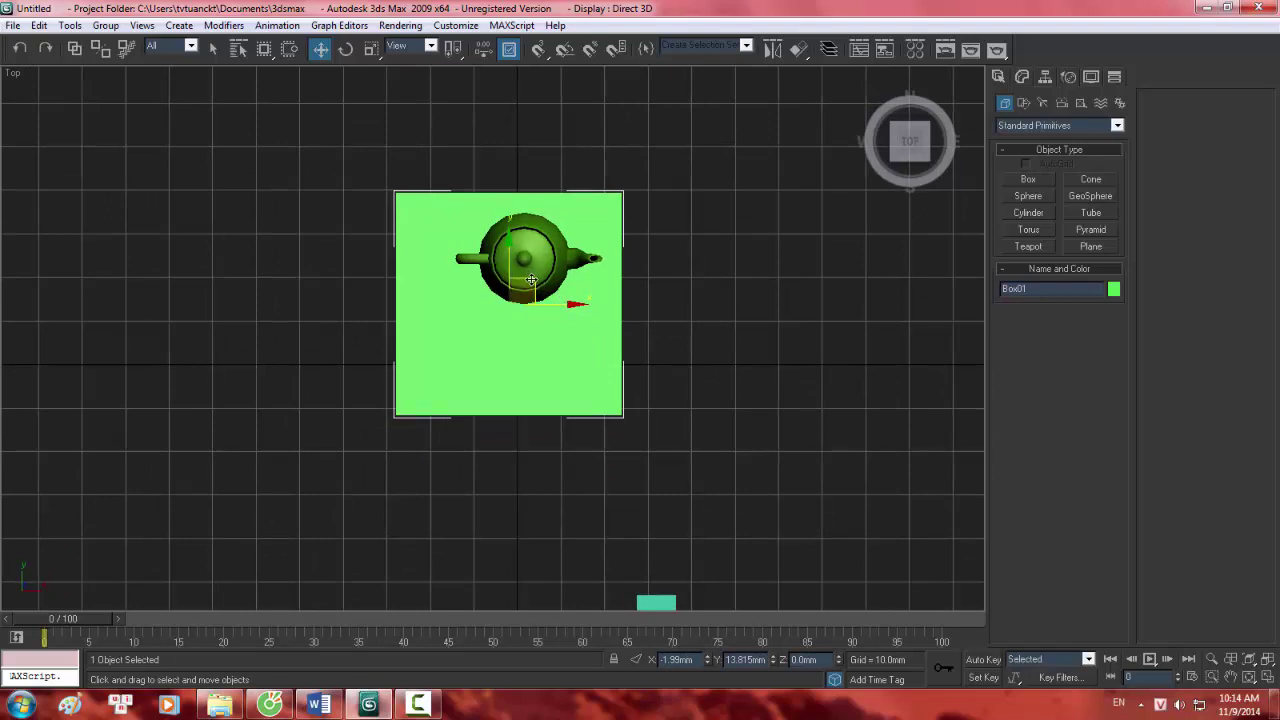
shift+drag(531, 279, 364, 410)
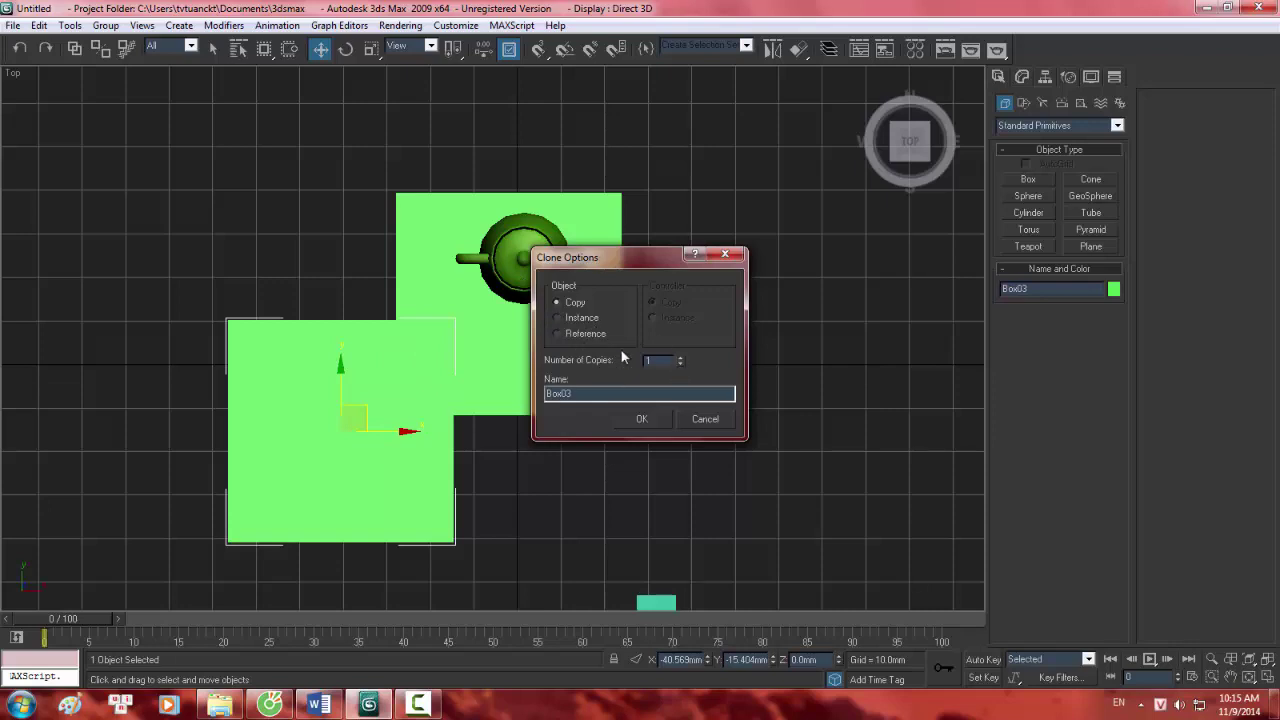
click(642, 418)
Undo the cloning of the large box.
middle_drag(512, 338, 678, 255)
scroll(678, 255, down, 3)
middle_drag(583, 280, 598, 241)
key(ctrl+z)
Return to an angled Perspective view of the large box and teapot in shaded display with Edged Faces on.
key(f)
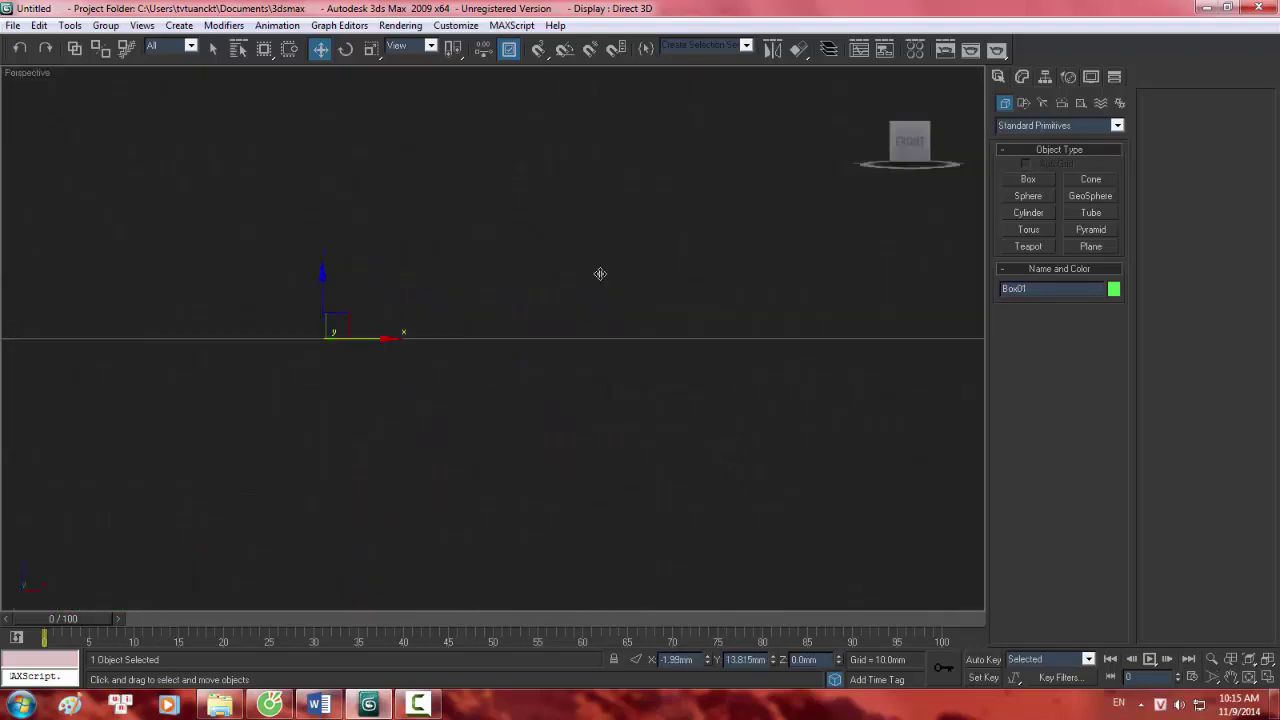
key(p)
scroll(480, 314, down, 5)
alt+middle_drag(480, 314, 414, 363)
scroll(499, 347, up, 2)
alt+middle_drag(556, 359, 600, 237)
key(F3)
key(F4)
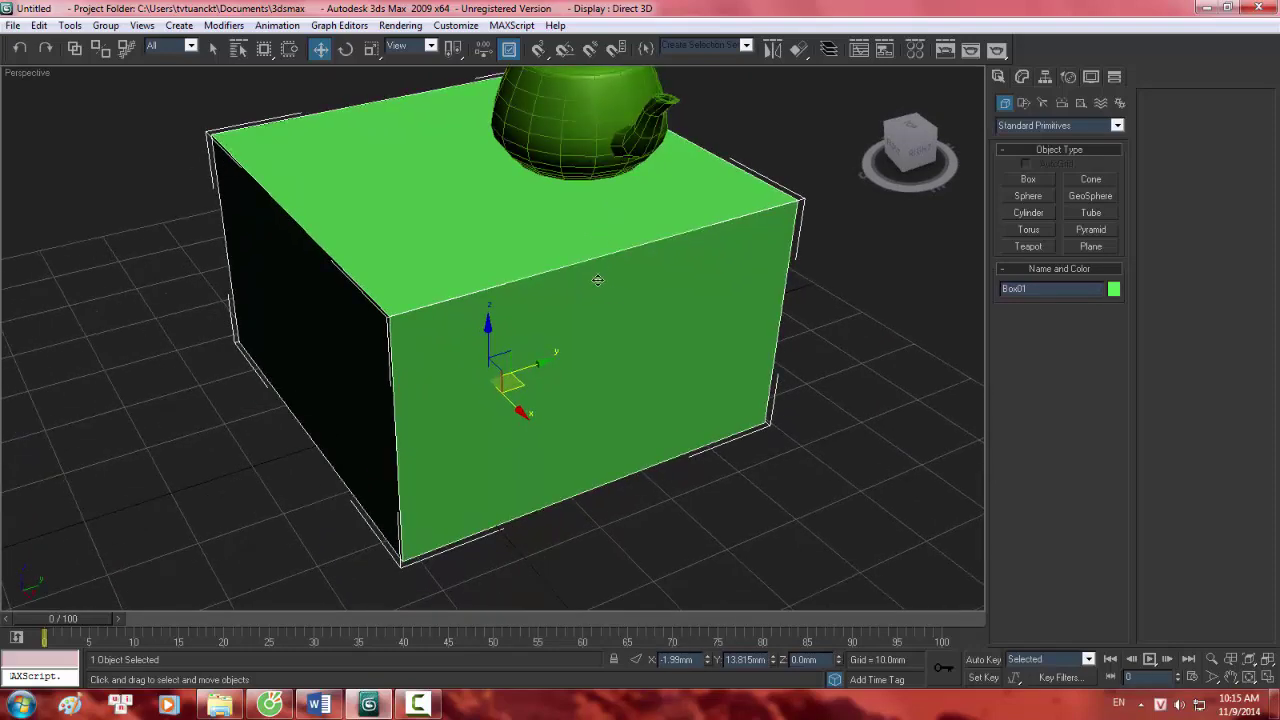
mouse_move(606, 295)
alt+middle_down()
mouse_move(608, 279)
mouse_move(589, 286)
mouse_move(460, 224)
mouse_move(457, 195)
alt+middle_up()
Activate Select Object, examine the Select From Scene list, highlight Box01, and cancel the selection by name.
click(213, 48)
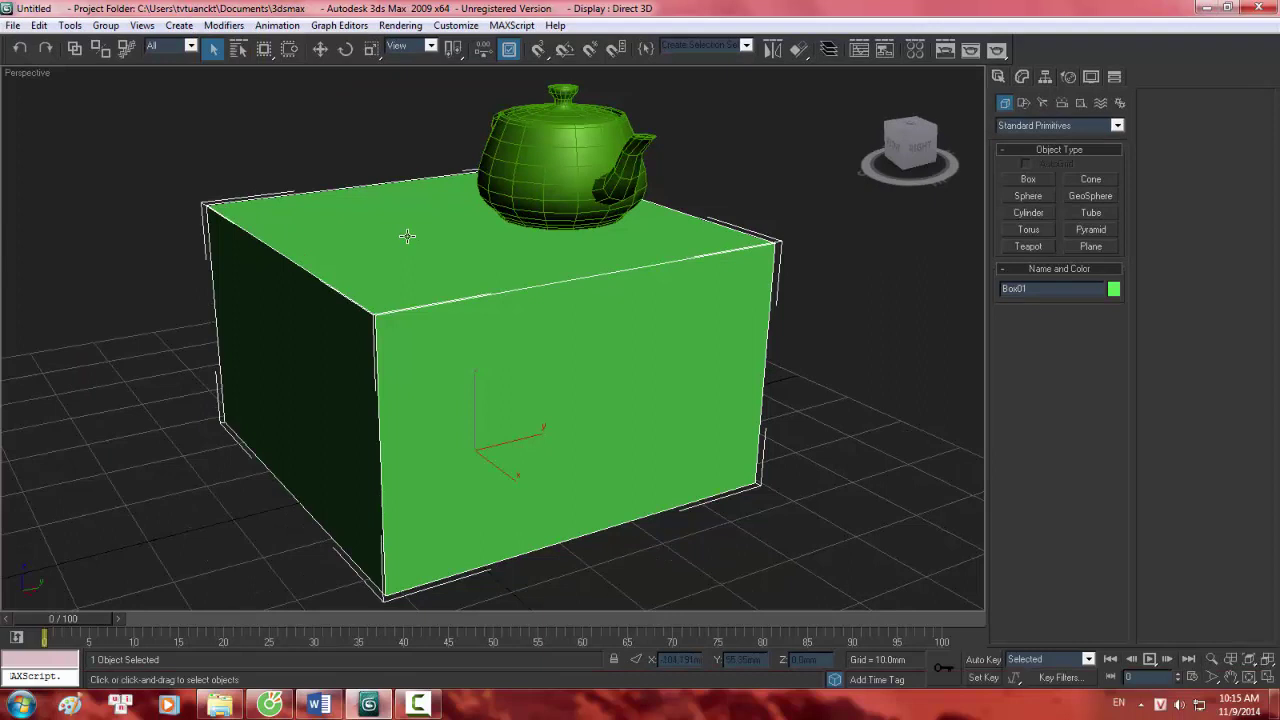
scroll(291, 297, down, 4)
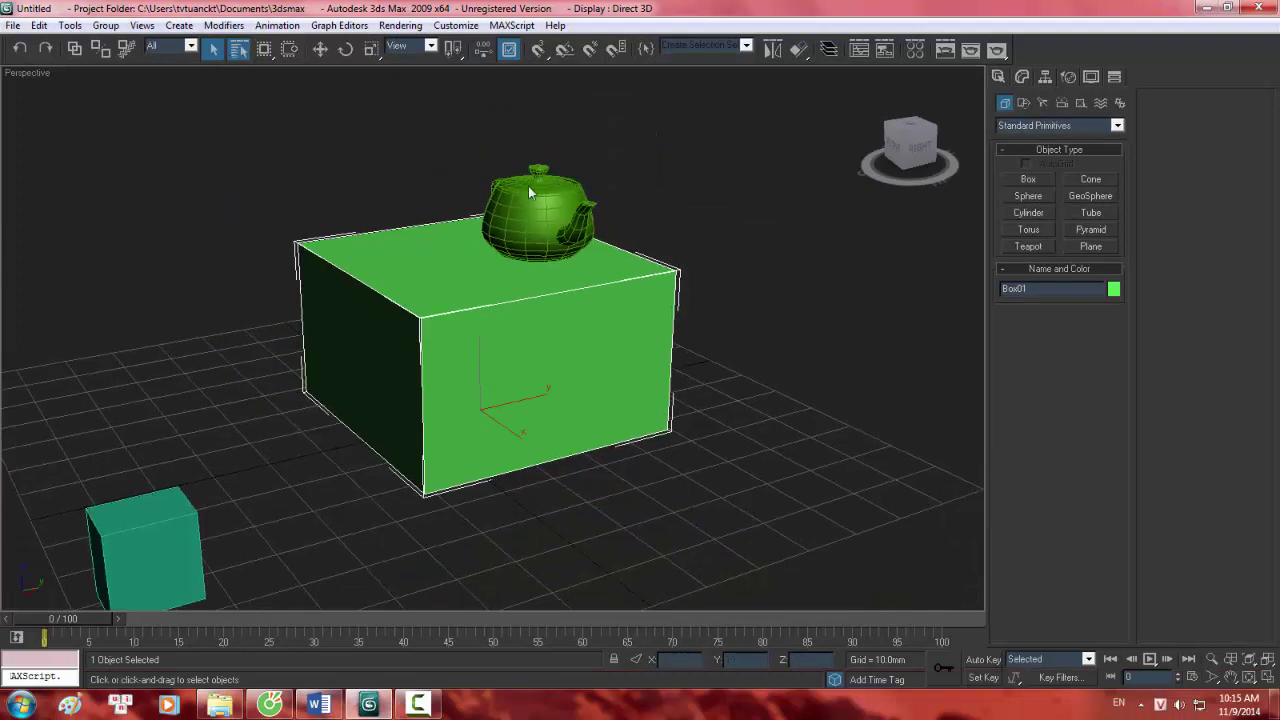
key(h)
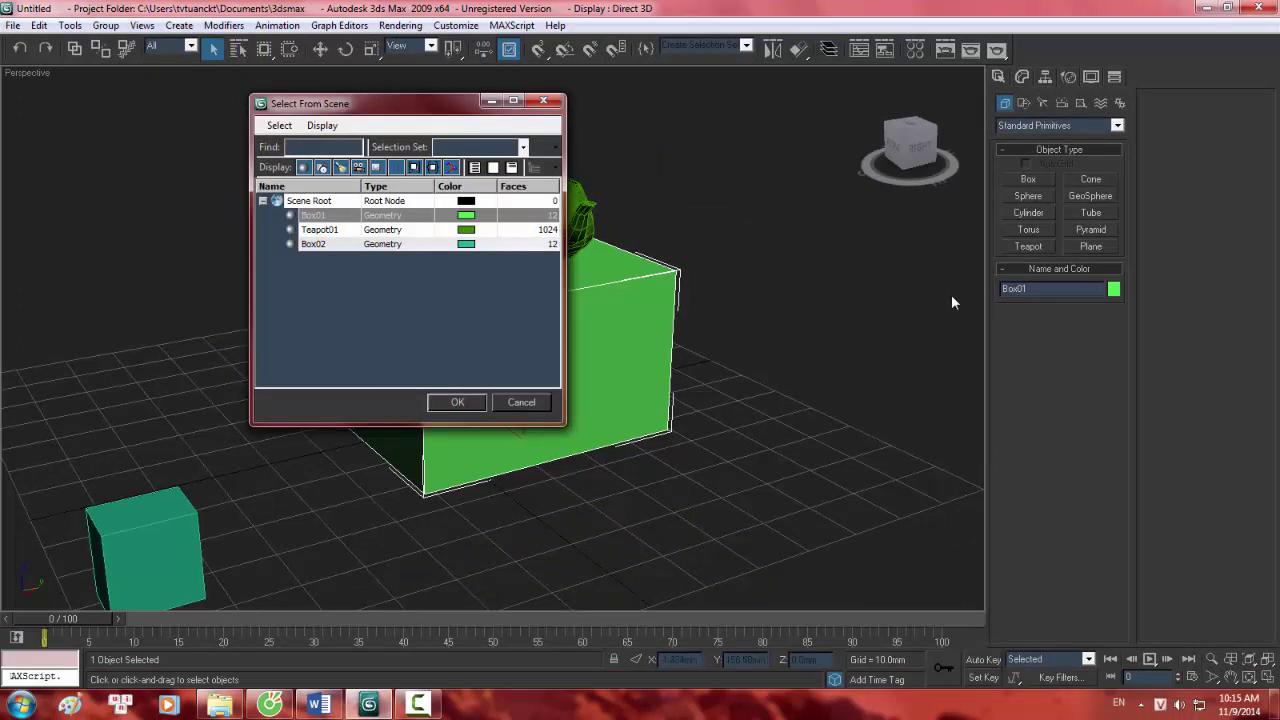
click(310, 217)
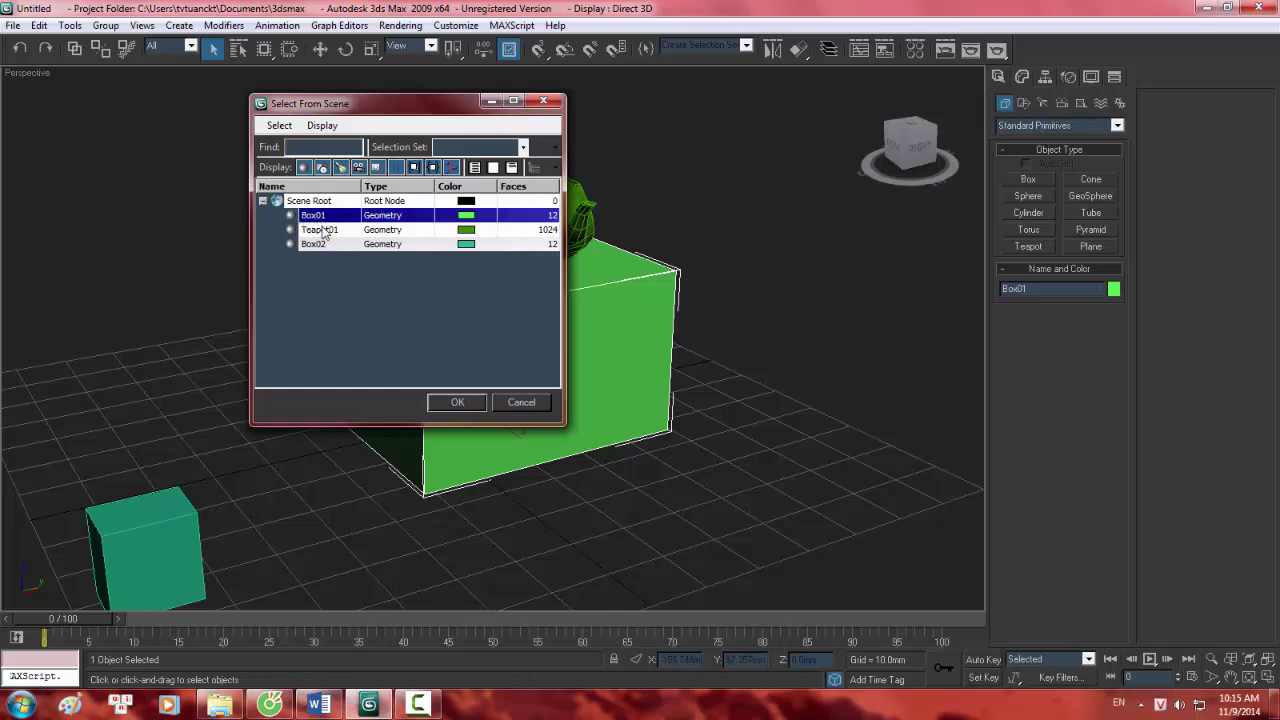
click(521, 403)
Create a very large box beyond the grid and a flat, narrow box about 18.6 by 100.3 mm on the opposite side.
scroll(589, 308, down, 6)
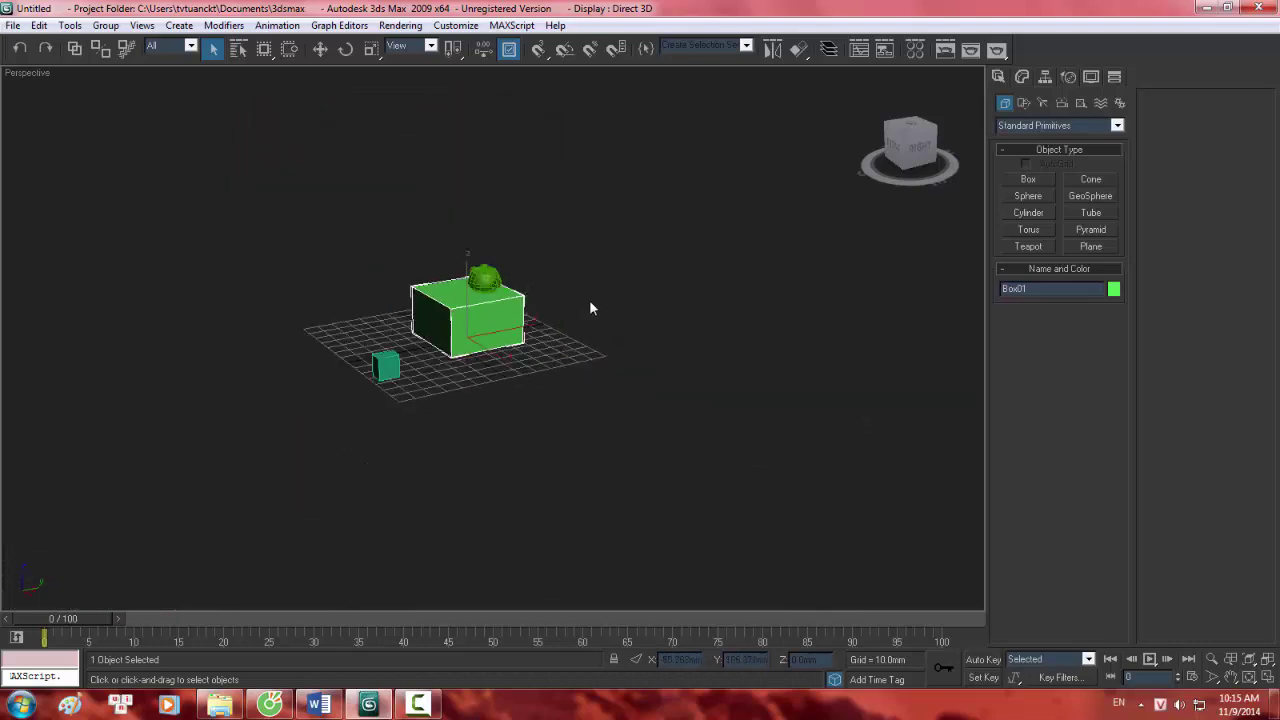
click(1029, 181)
drag(803, 186, 859, 266)
click(744, 154)
drag(71, 229, 118, 266)
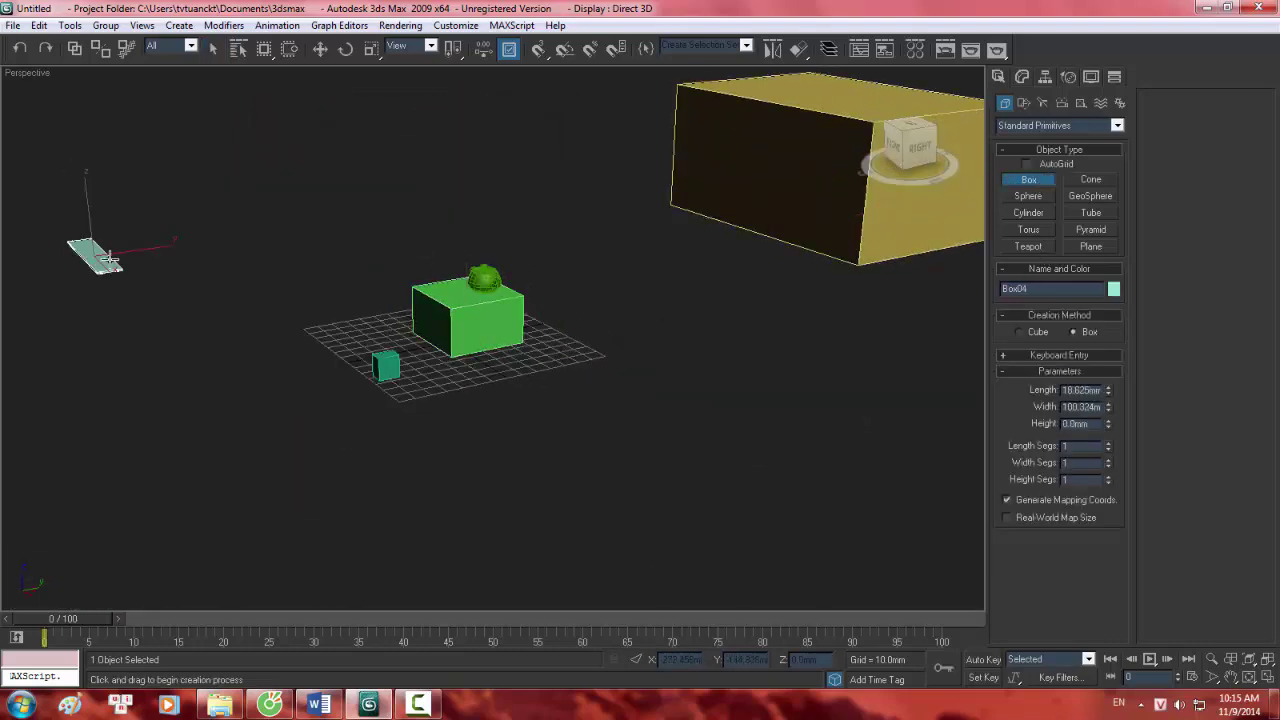
click(112, 248)
Create a teapot with a radius of about 21.6 mm in front of the narrow box and name it 123.
click(1028, 246)
drag(190, 492, 172, 453)
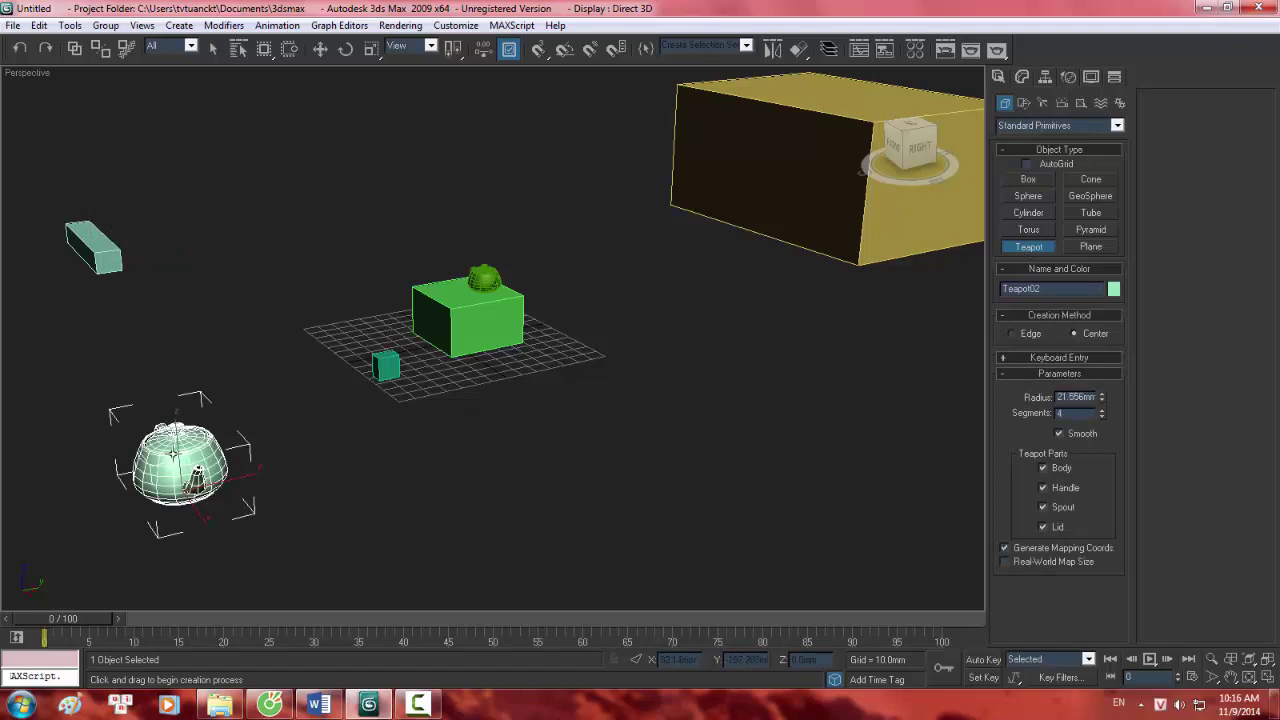
click(1030, 289)
text(123)
right_click(704, 351)
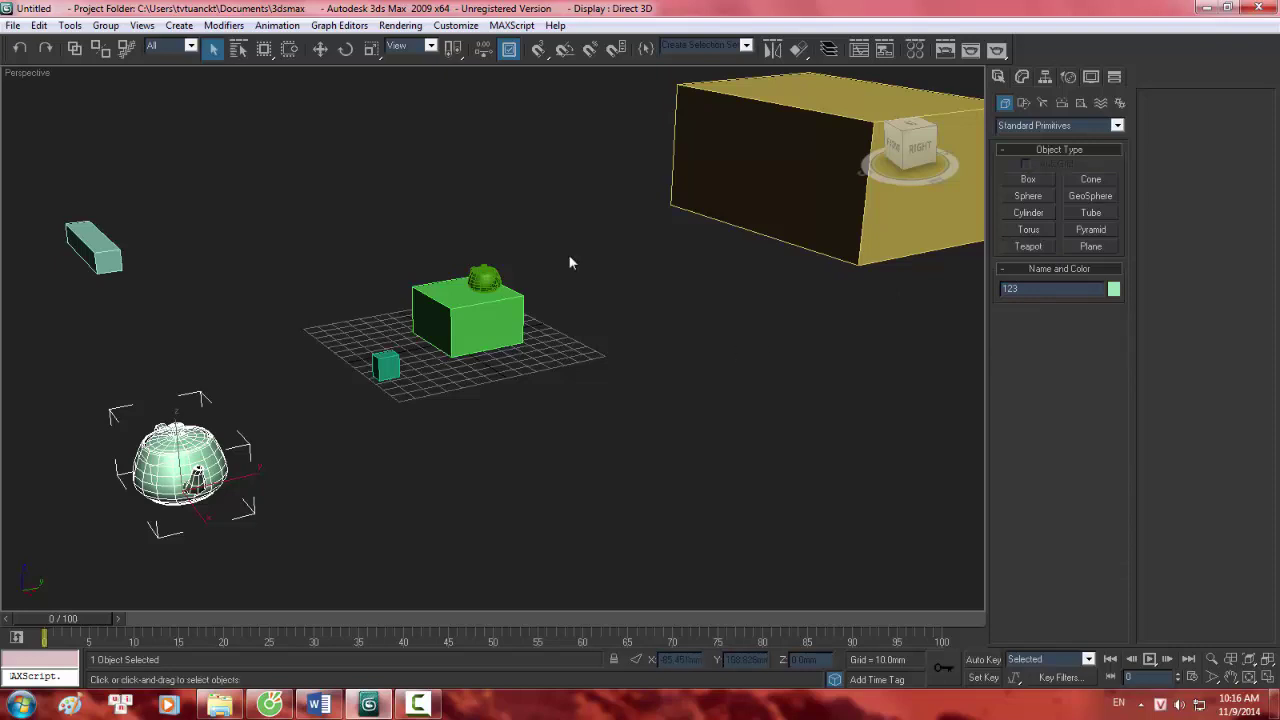
Move the view away from the teapot, clear the selection, select object 123 by name from the scene list, and frame it.
middle_drag(569, 256, 336, 476)
scroll(457, 214, up, 3)
scroll(293, 222, down, 1)
click(292, 221)
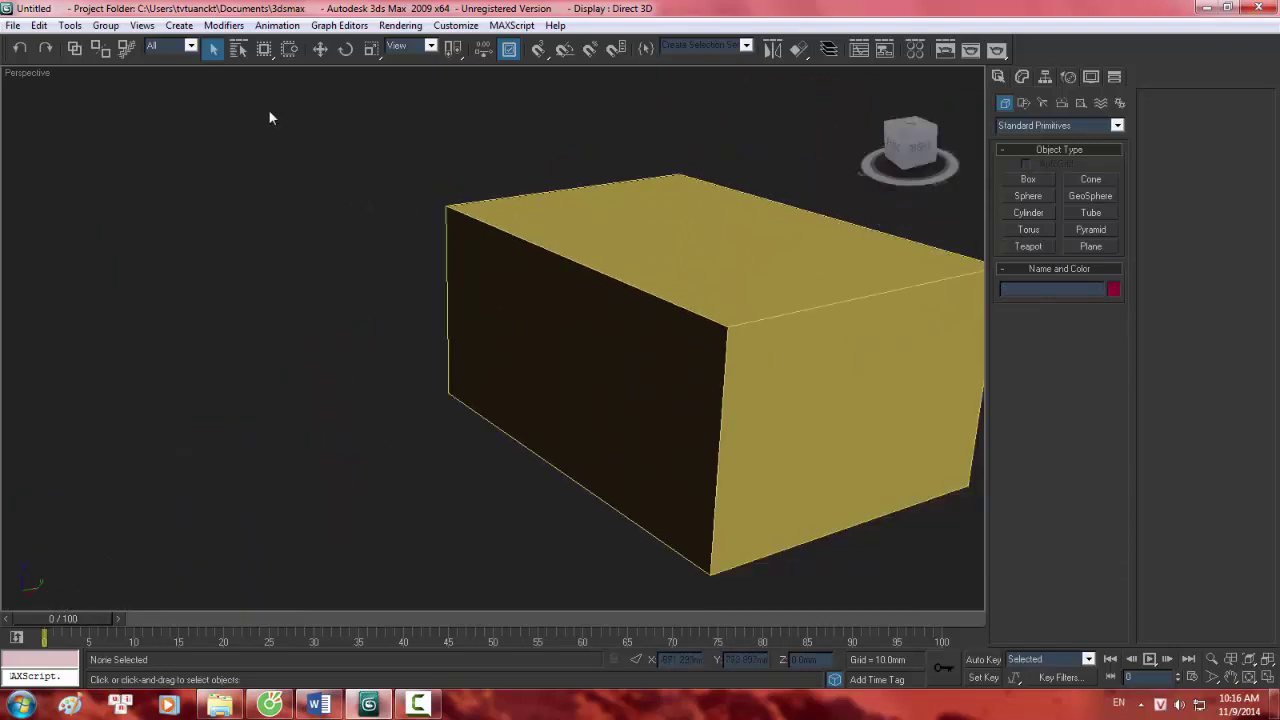
click(238, 49)
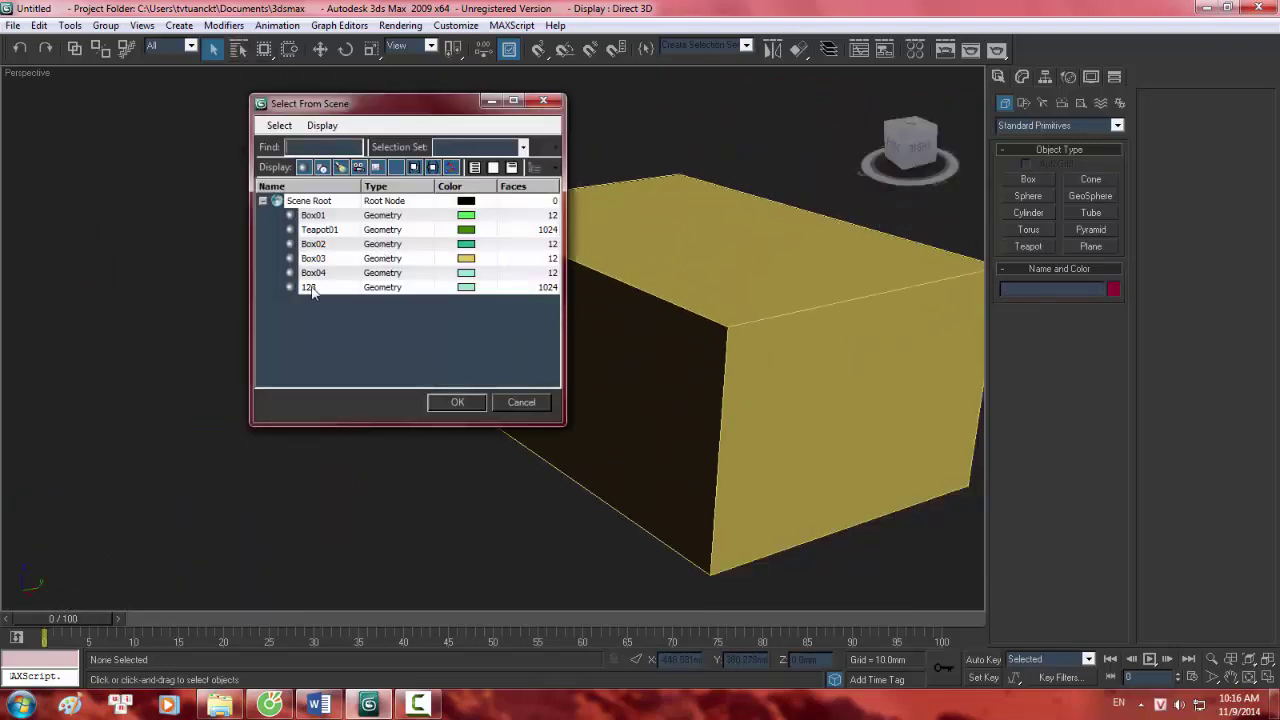
double_click(309, 287)
key(z)
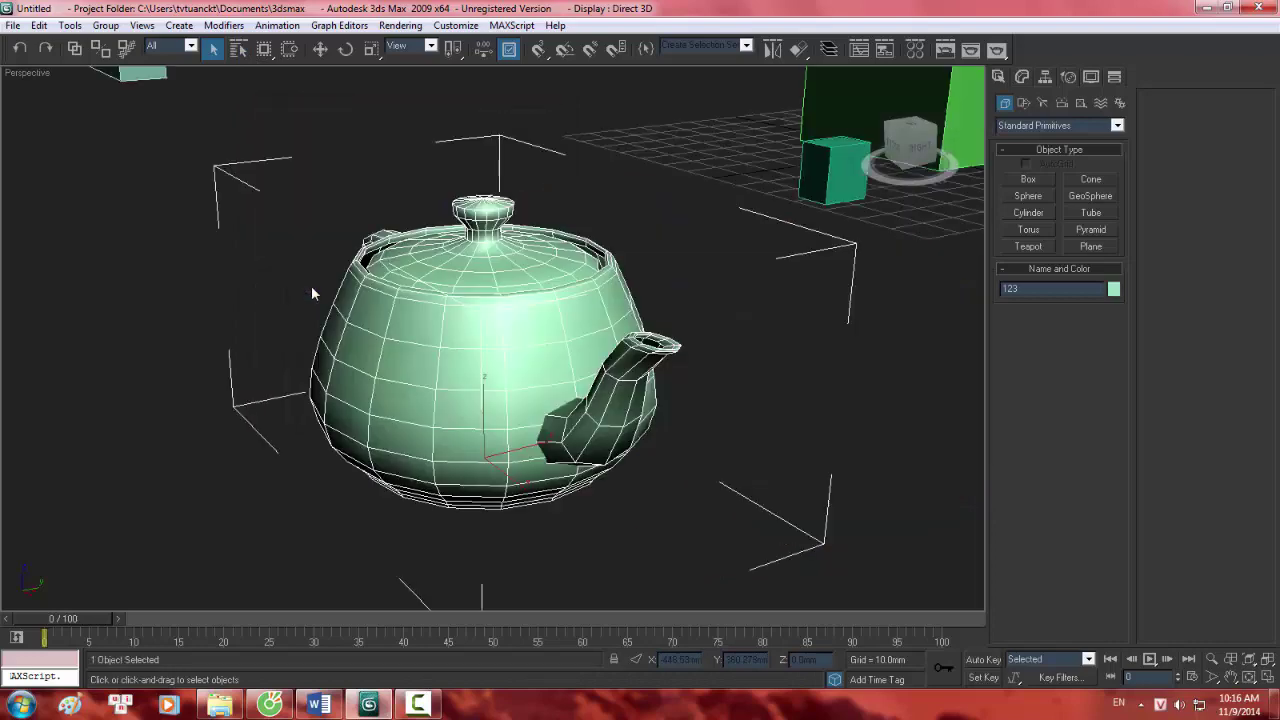
Examine teapot 123 from several sides and toggle Edged Faces repeatedly, leaving the edges shown.
middle_drag(459, 331, 455, 363)
scroll(500, 357, down, 5)
alt+middle_drag(543, 352, 467, 335)
scroll(467, 335, up, 2)
scroll(498, 330, up, 2)
alt+middle_drag(530, 363, 479, 379)
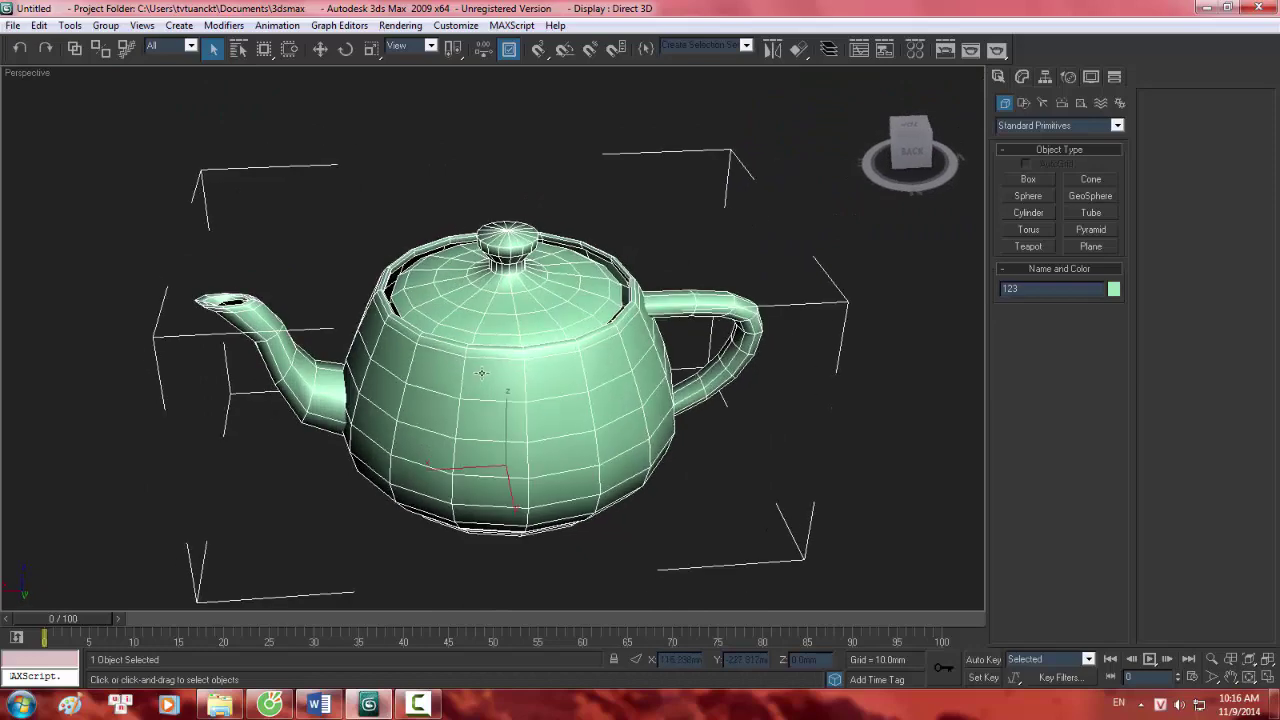
key(F4)
key(F4)
key(F4)
key(F4)
alt+middle_drag(521, 345, 563, 329)
alt+middle_drag(522, 277, 515, 339)
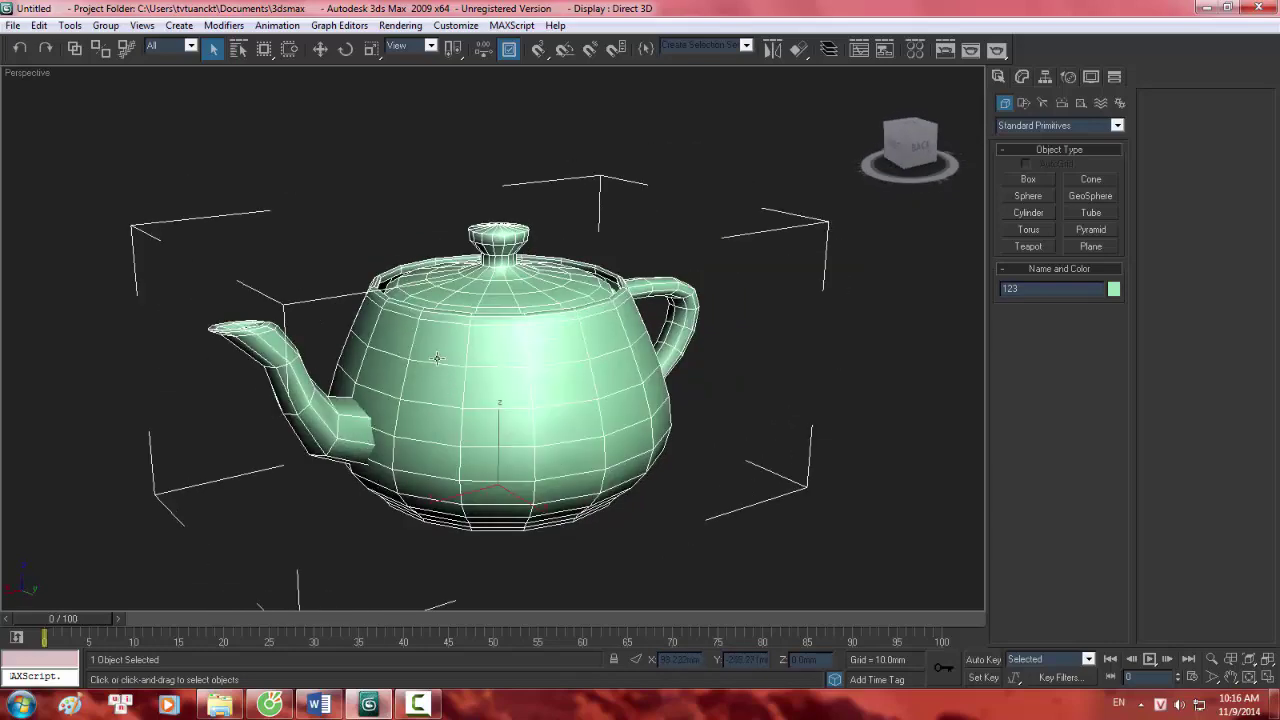
Set the segments of teapot 123 to 10 and turn off Edged Faces.
click(1022, 78)
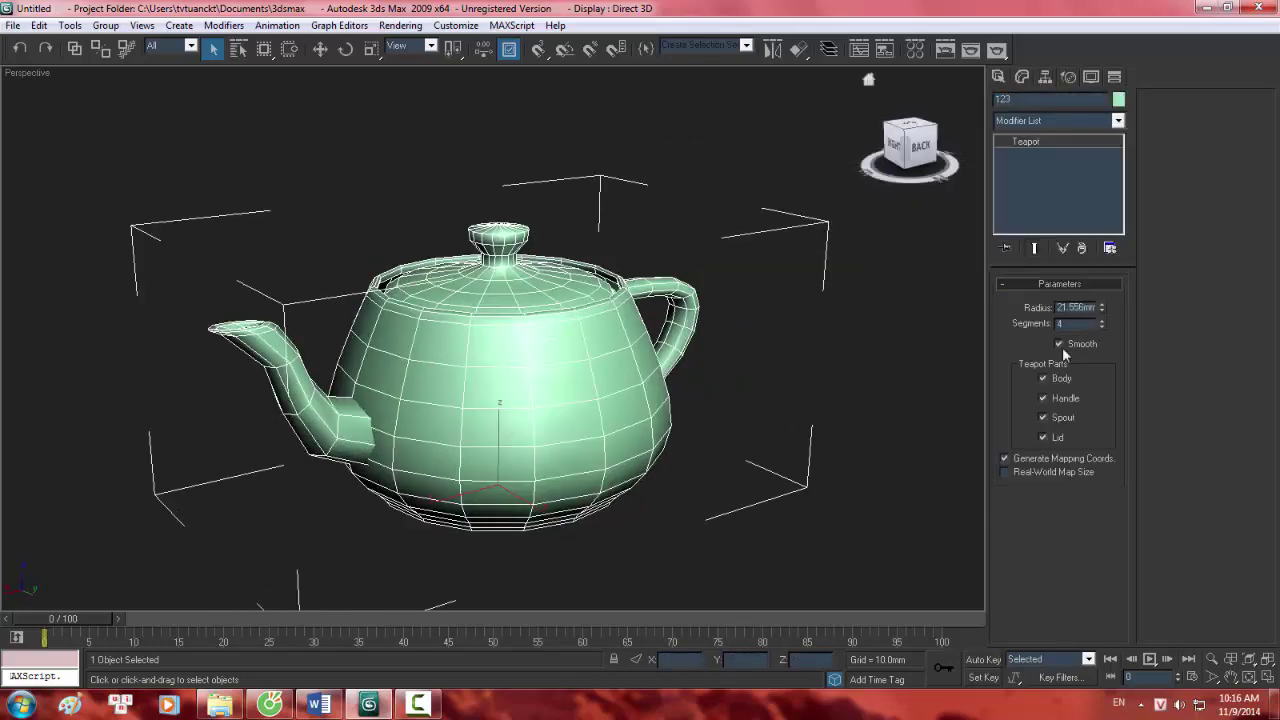
drag(1102, 325, 1102, 296)
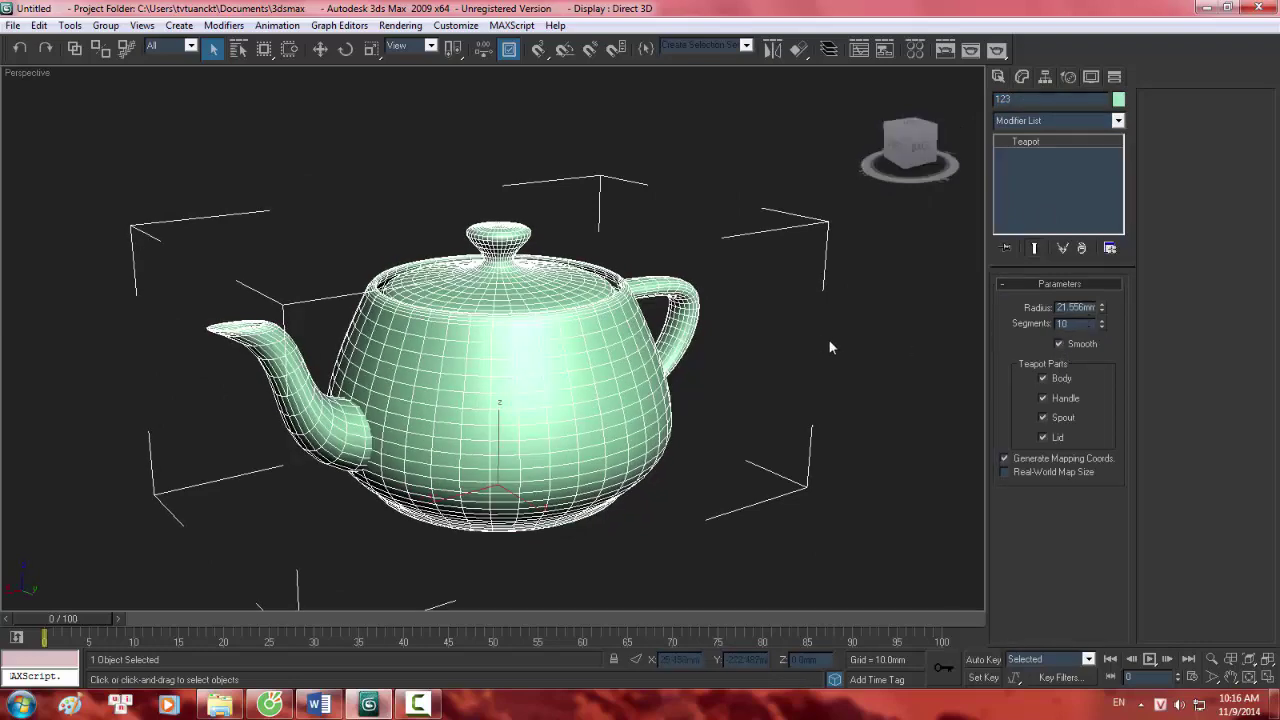
key(F4)
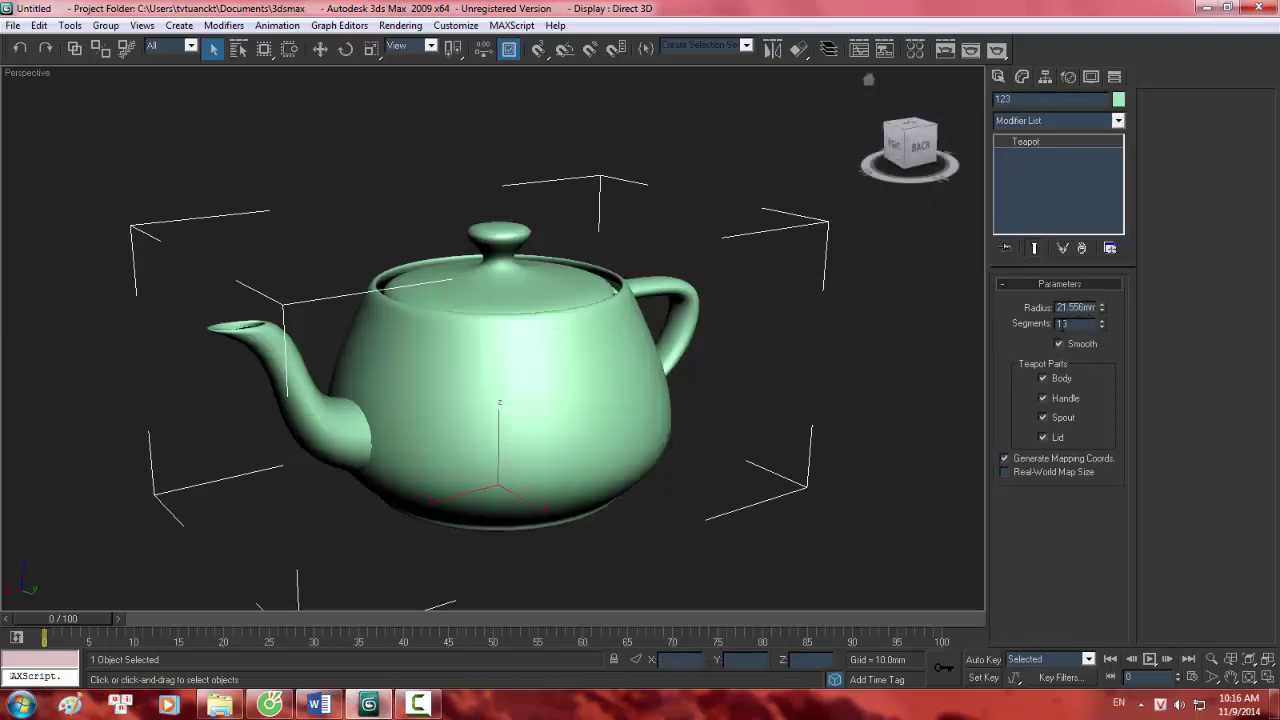
scroll(600, 335, down, 8)
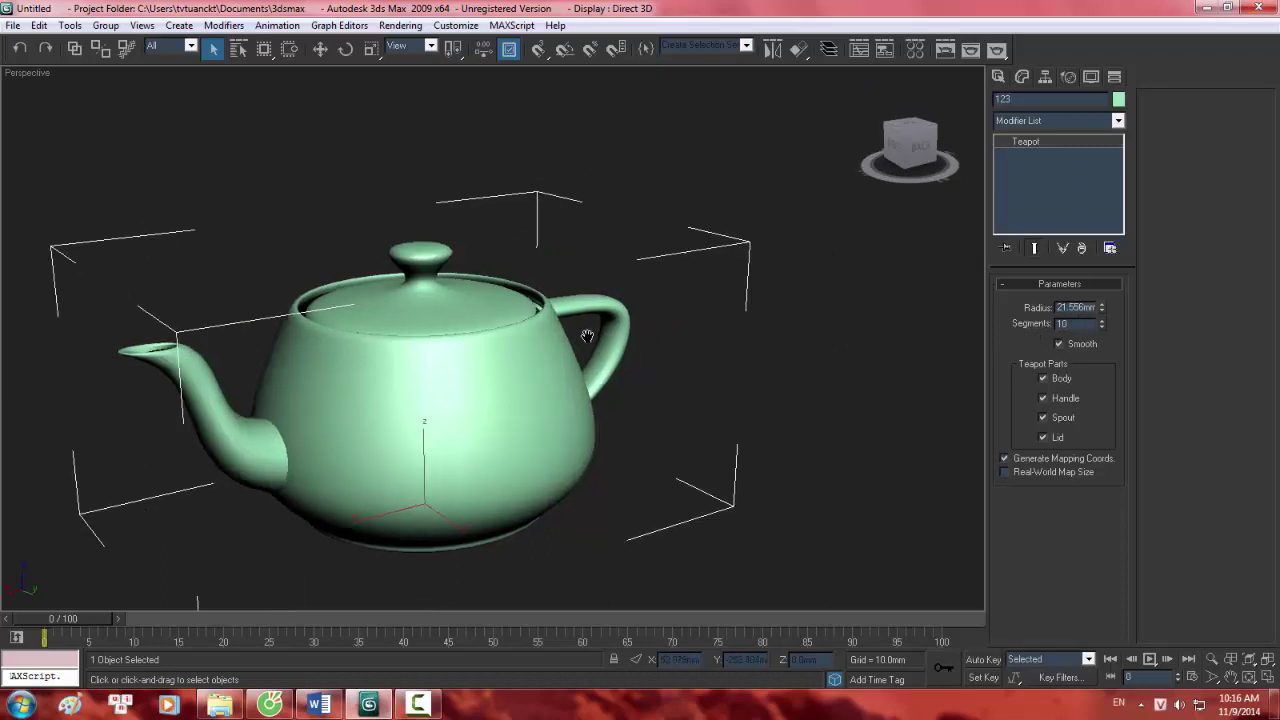
Select every object in the scene and delete them all.
scroll(822, 358, down, 5)
middle_drag(681, 346, 581, 335)
key(ctrl+a)
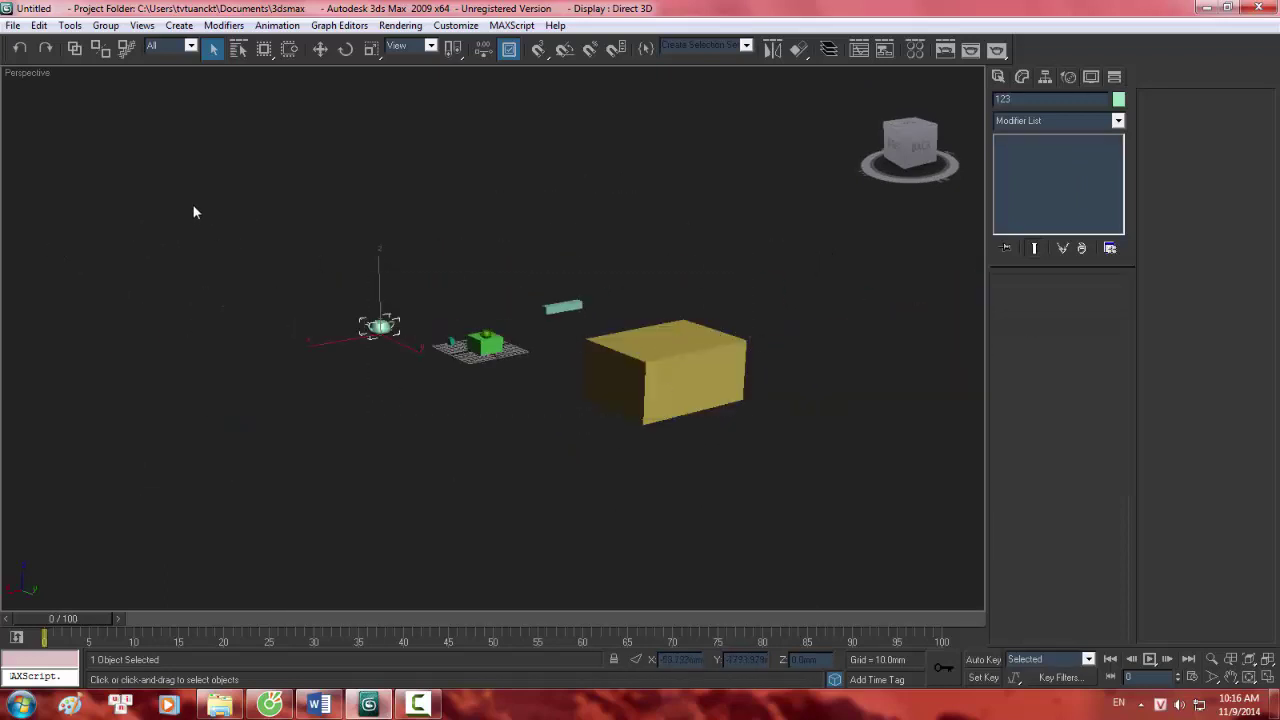
key(Delete)
scroll(469, 332, up, 8)
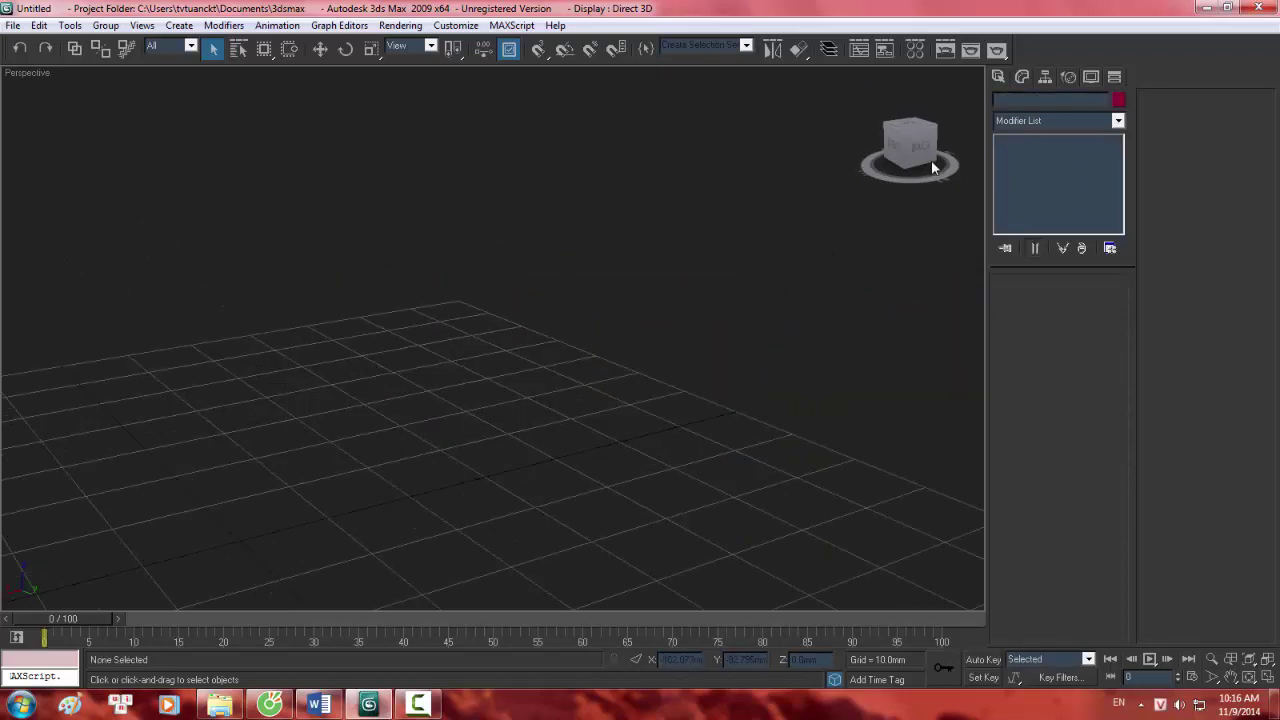
Create a box about 12.3 mm long, 17.1 mm wide and 22.1 mm high on the perspective grid.
click(1000, 78)
middle_drag(582, 169, 597, 257)
scroll(598, 257, down, 10)
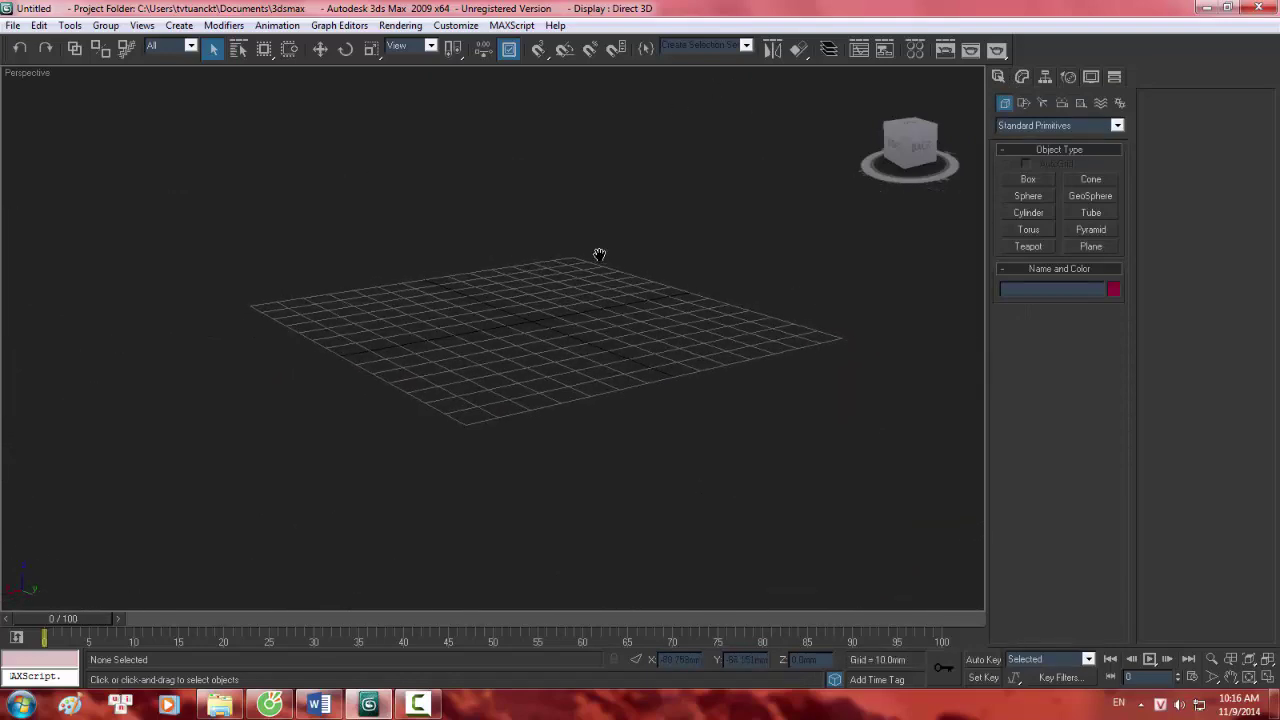
click(1028, 179)
click(580, 360)
drag(580, 360, 594, 354)
click(582, 282)
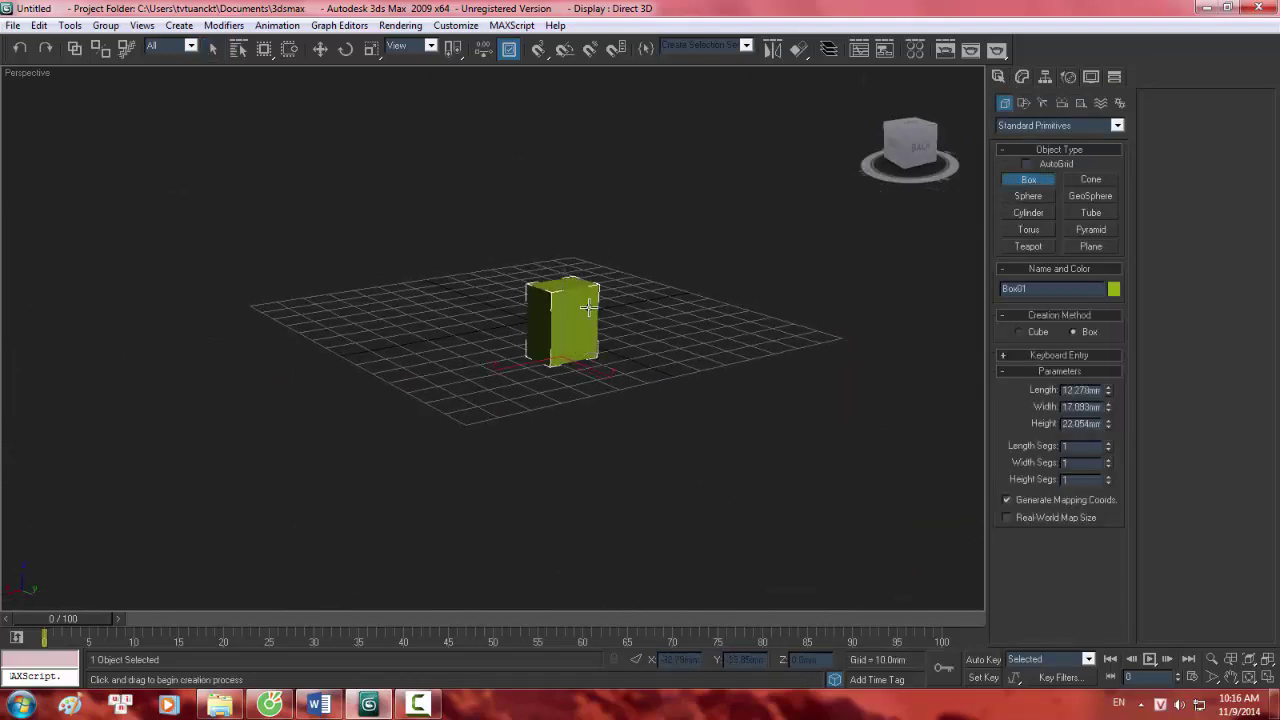
alt+middle_drag(590, 308, 542, 315)
scroll(642, 258, up, 3)
scroll(629, 297, up, 5)
scroll(542, 315, up, 3)
alt+middle_drag(623, 306, 551, 261)
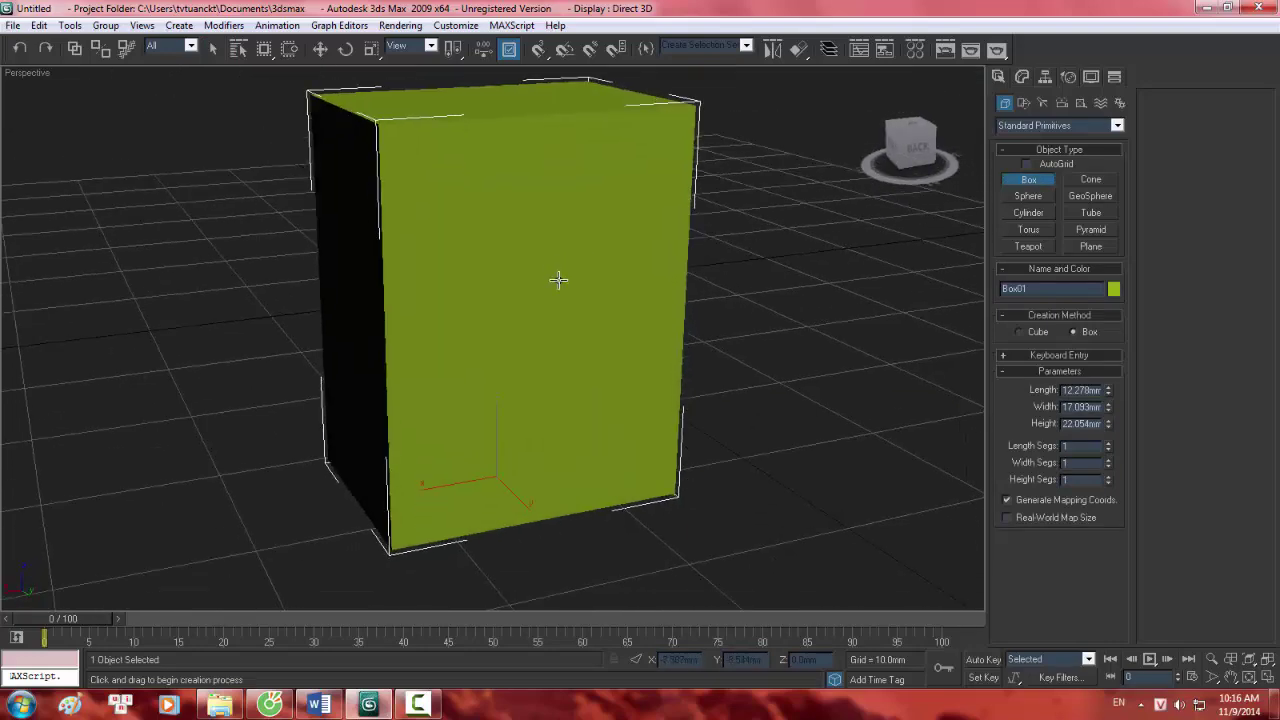
Region-select the box with the Select tool, clear the selection, and region-select it again.
click(214, 50)
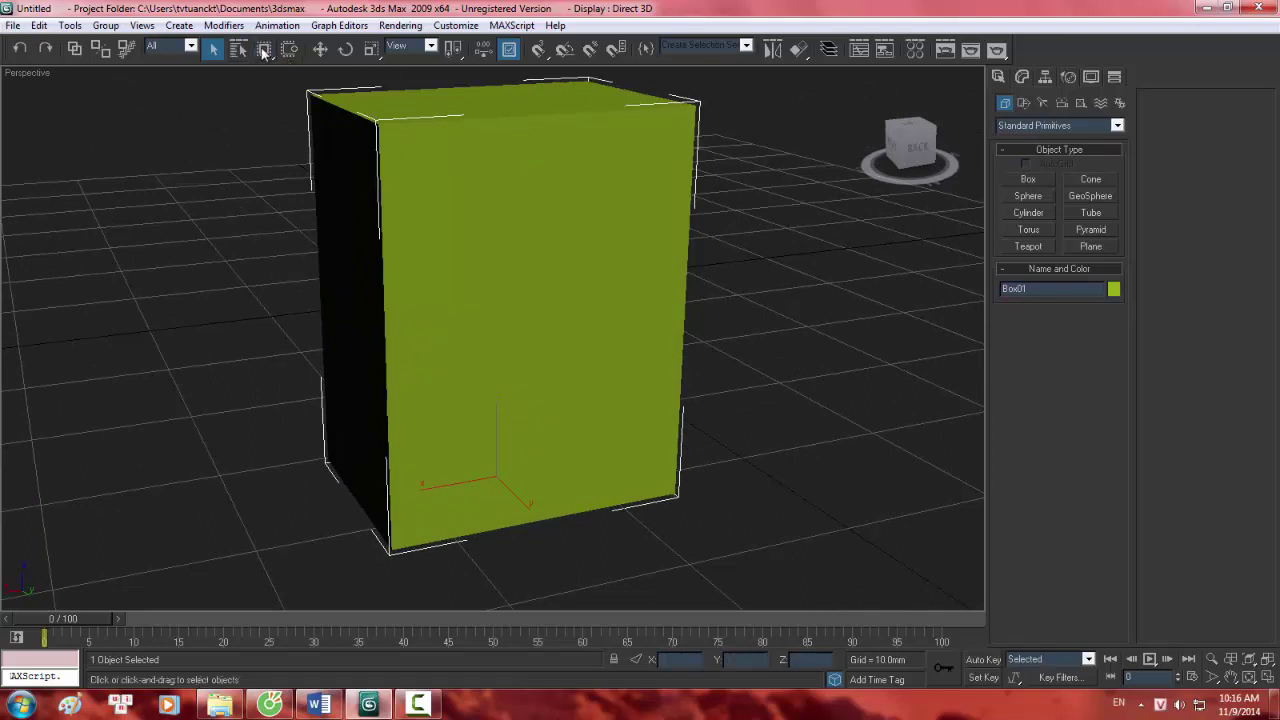
scroll(373, 155, down, 3)
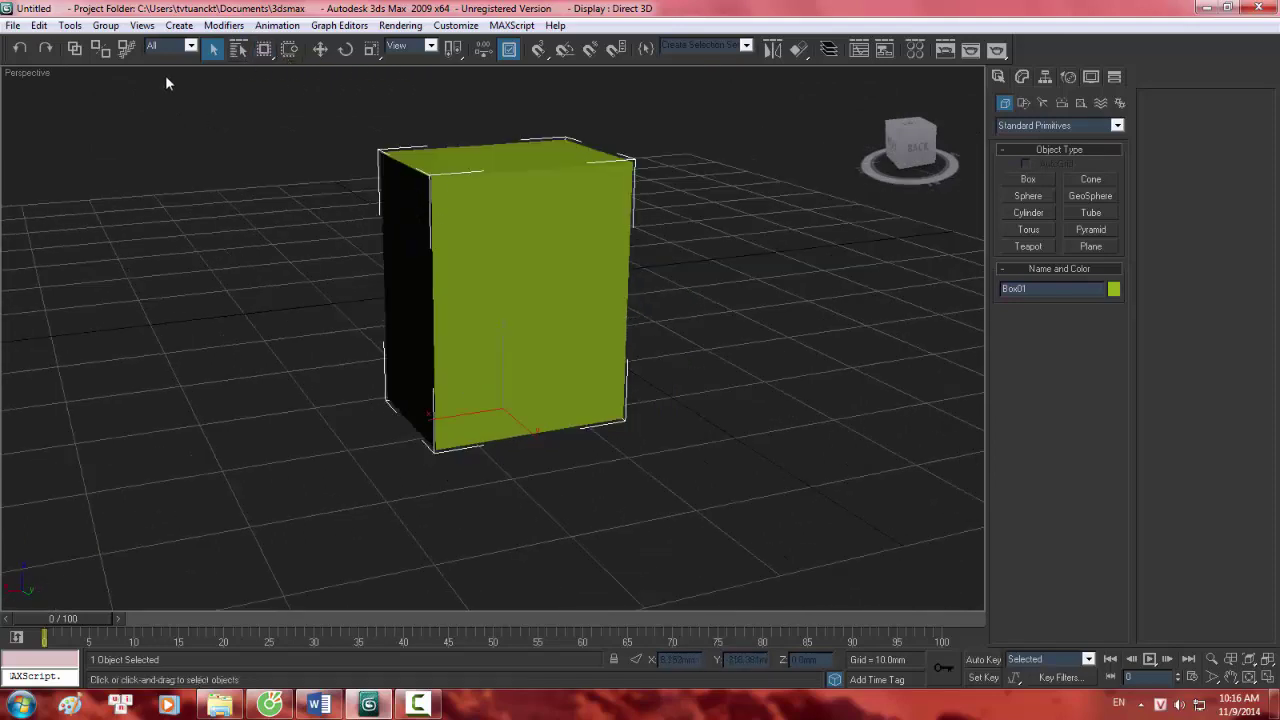
drag(750, 507, 310, 136)
click(820, 486)
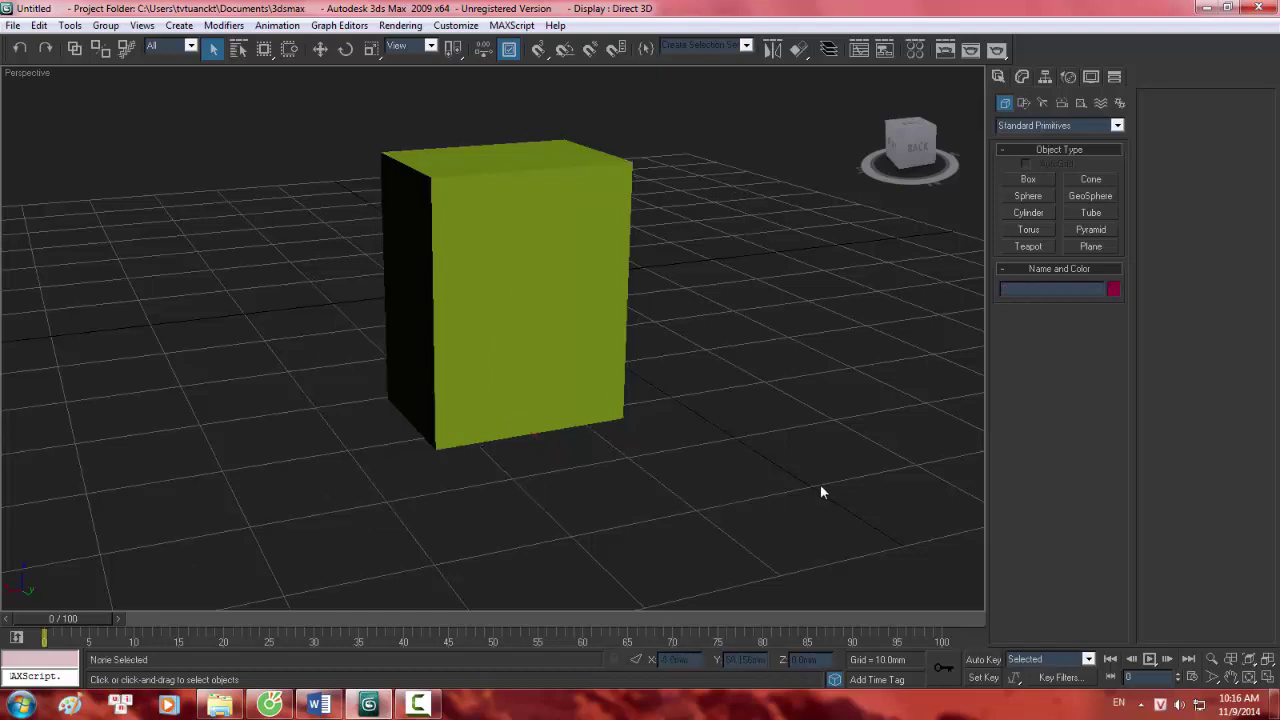
drag(816, 486, 281, 113)
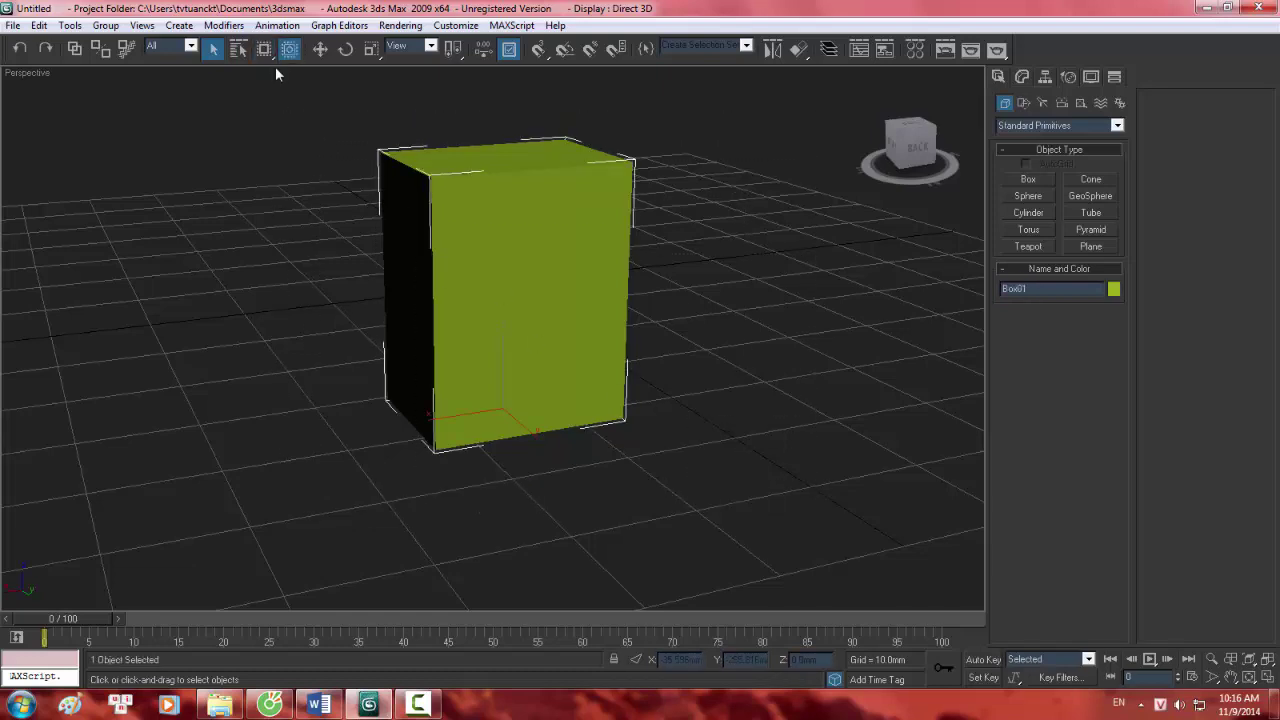
Switch the selection region to circular and try selecting the box with circles drawn over it.
mouse_move(264, 50)
mouse_down()
mouse_move(276, 74)
mouse_move(265, 100)
mouse_up()
drag(700, 457, 477, 229)
drag(674, 477, 442, 245)
Turn on Window selection, test it with circles partly and fully enclosing the box, and switch back to Crossing.
click(288, 50)
click(740, 305)
drag(857, 451, 610, 334)
drag(777, 477, 562, 327)
drag(708, 451, 671, 435)
click(531, 305)
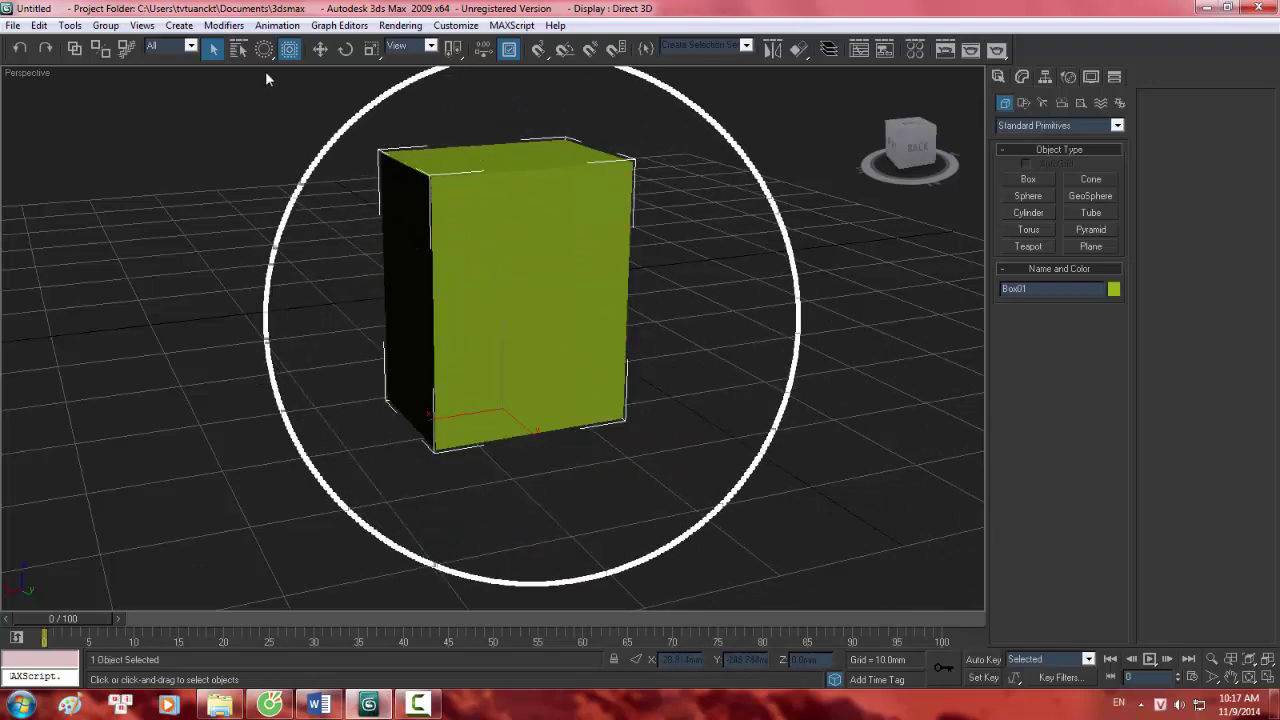
click(836, 504)
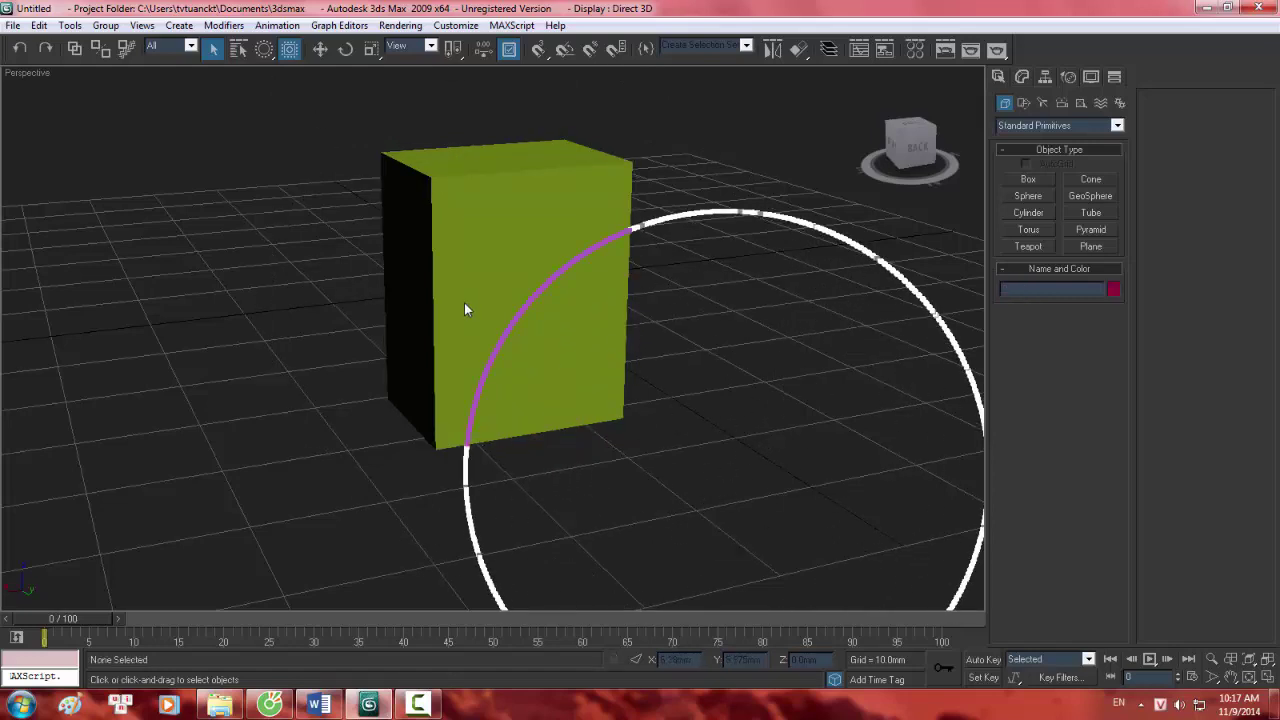
click(289, 48)
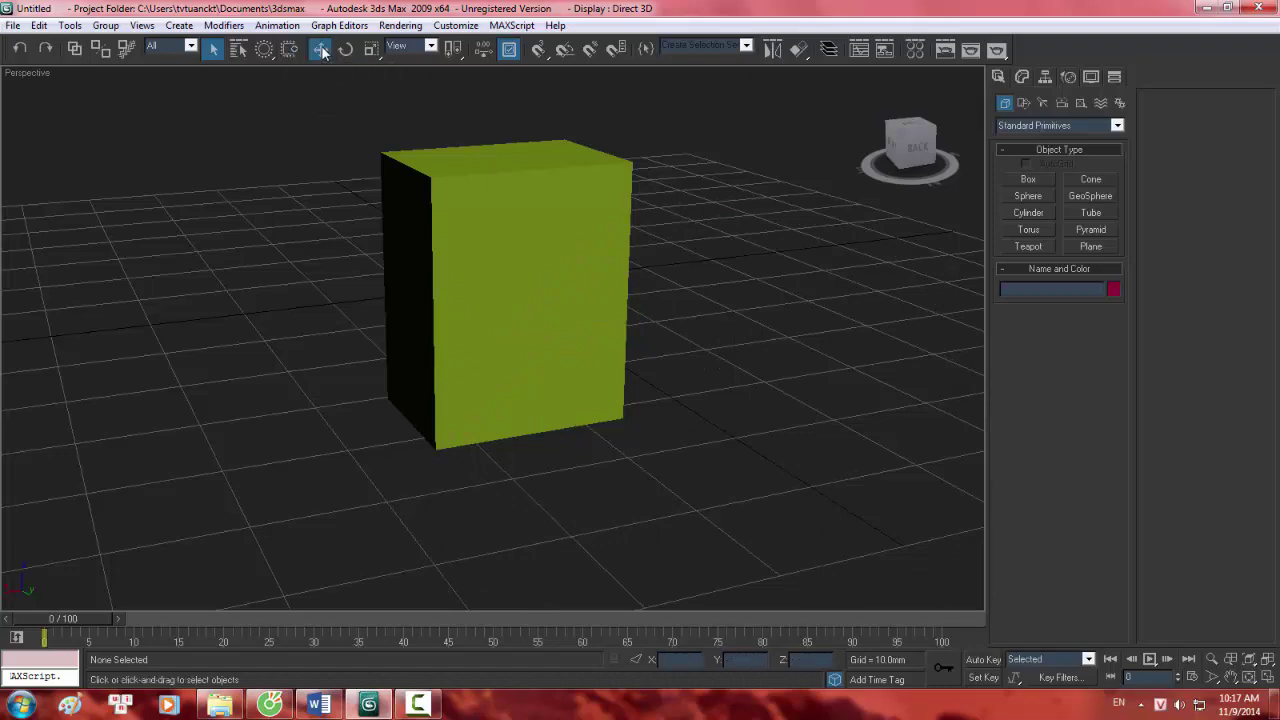
Select the box with the Move tool and restore the rectangular selection region.
click(320, 49)
scroll(492, 254, down, 3)
click(492, 257)
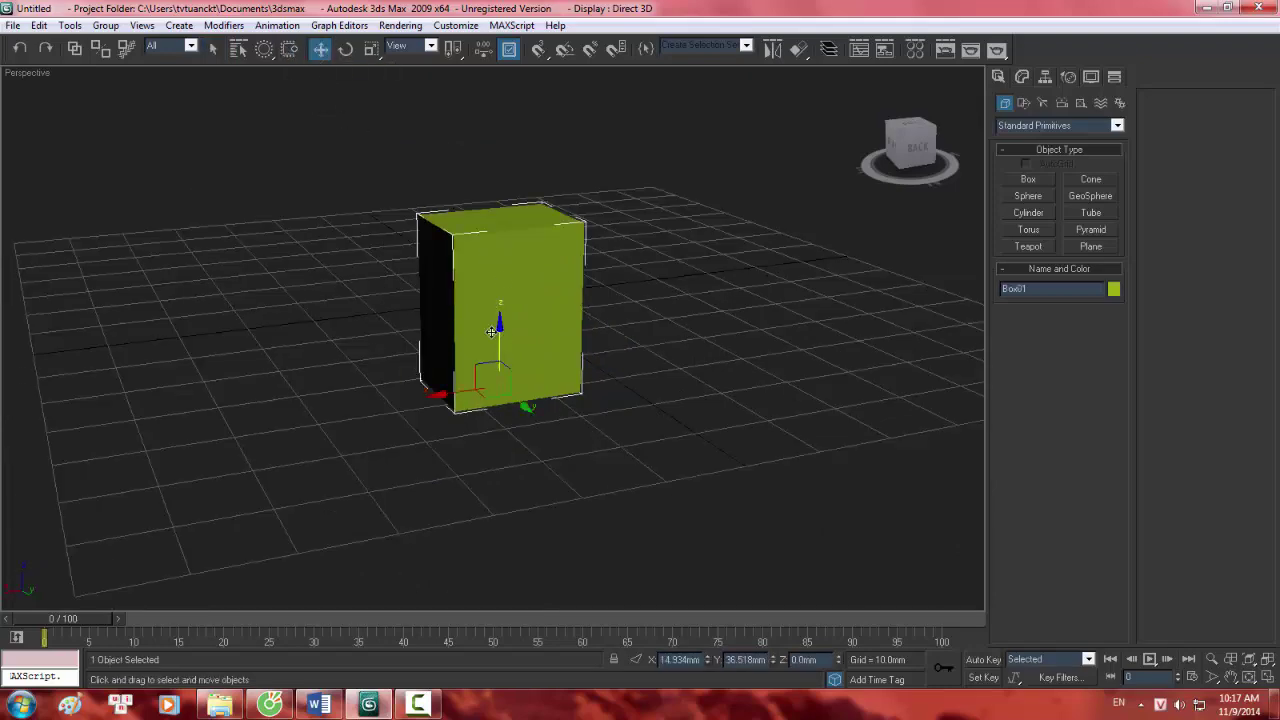
middle_drag(499, 356, 631, 456)
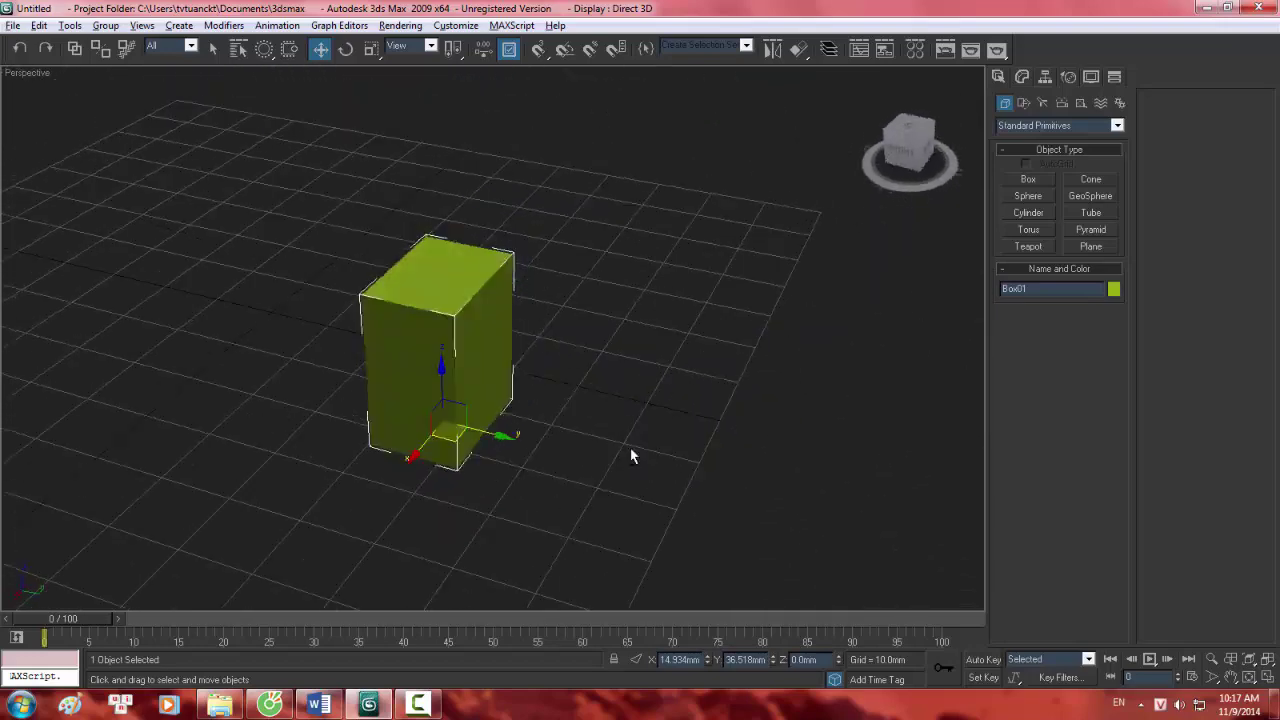
click(505, 437)
mouse_move(264, 49)
mouse_down()
mouse_move(266, 110)
mouse_move(264, 50)
mouse_up()
Move the box across the ground plane to about X -3.6 mm, Y -9.6 mm.
middle_drag(476, 376, 463, 297)
scroll(496, 322, down, 2)
scroll(463, 297, up, 5)
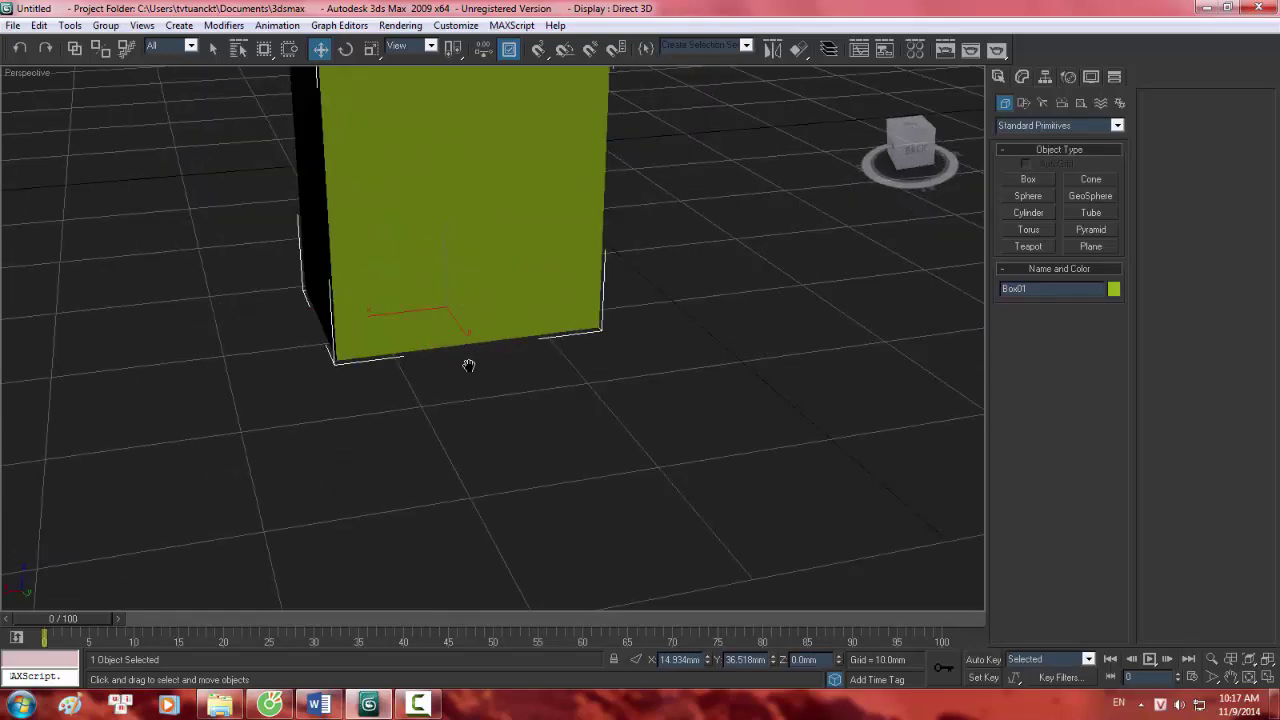
alt+middle_drag(469, 366, 509, 397)
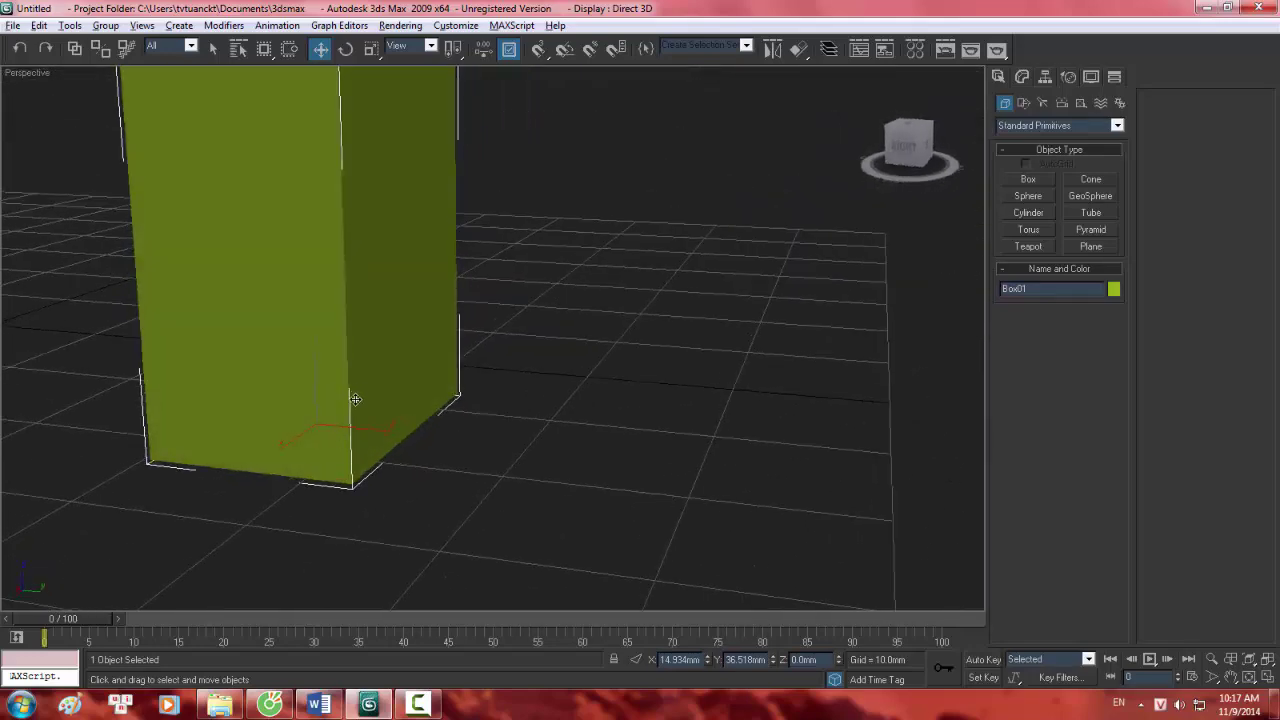
alt+middle_drag(355, 399, 454, 382)
scroll(460, 370, down, 6)
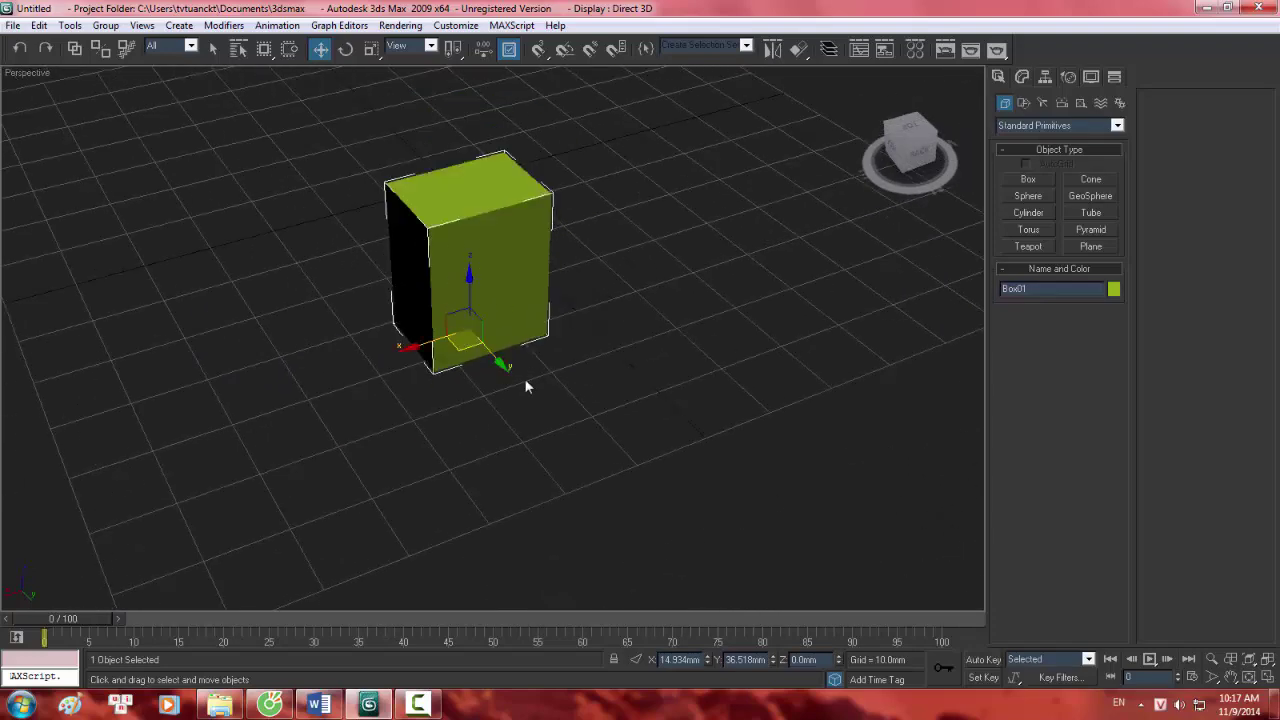
scroll(512, 354, up, 2)
mouse_move(512, 354)
middle_down()
mouse_move(506, 332)
mouse_move(450, 386)
mouse_move(524, 347)
middle_up()
scroll(500, 335, down, 2)
scroll(452, 386, down, 3)
drag(470, 404, 330, 355)
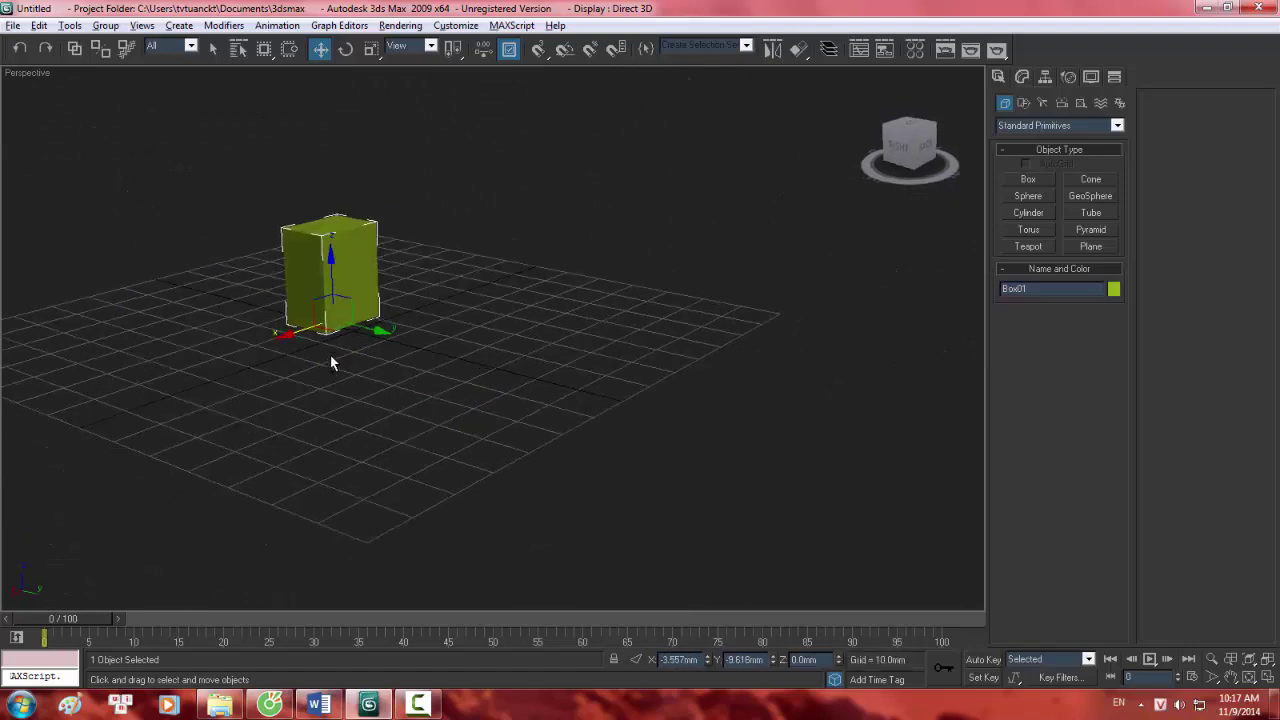
Delete the moved box from the scene.
alt+middle_drag(330, 355, 708, 372)
scroll(549, 371, up, 3)
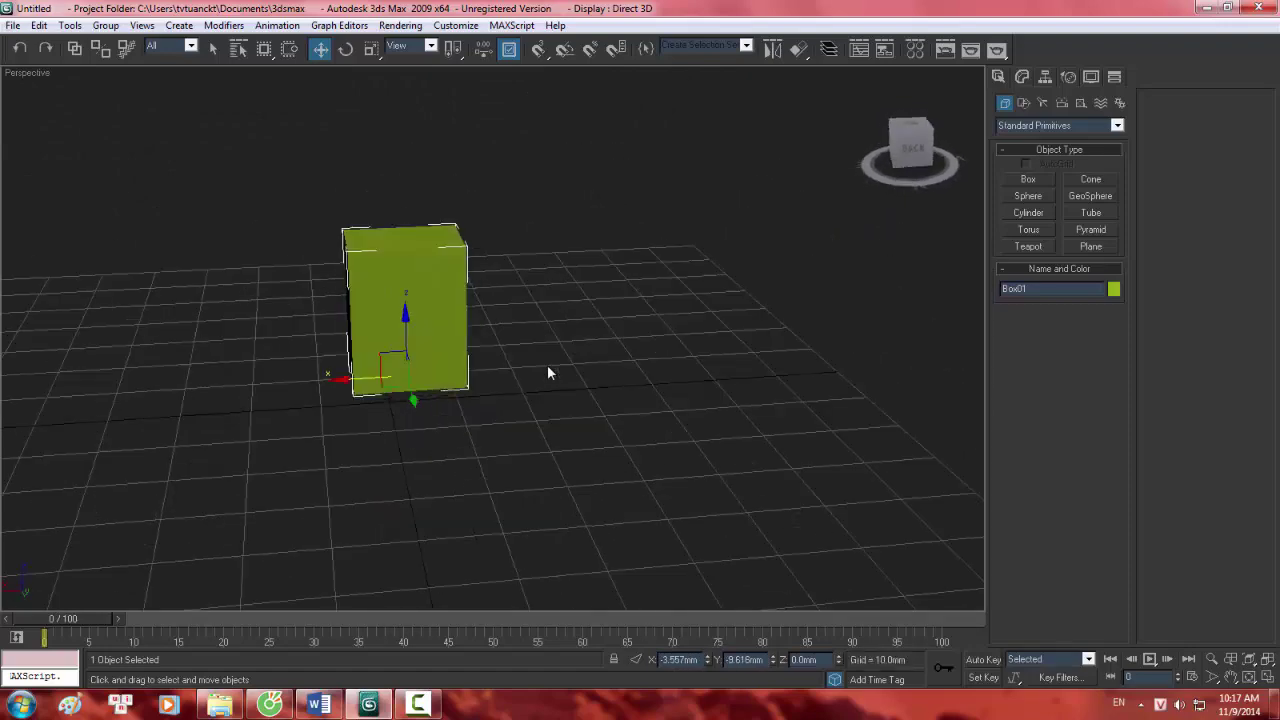
middle_drag(539, 388, 516, 418)
middle_drag(525, 366, 498, 310)
scroll(488, 397, down, 2)
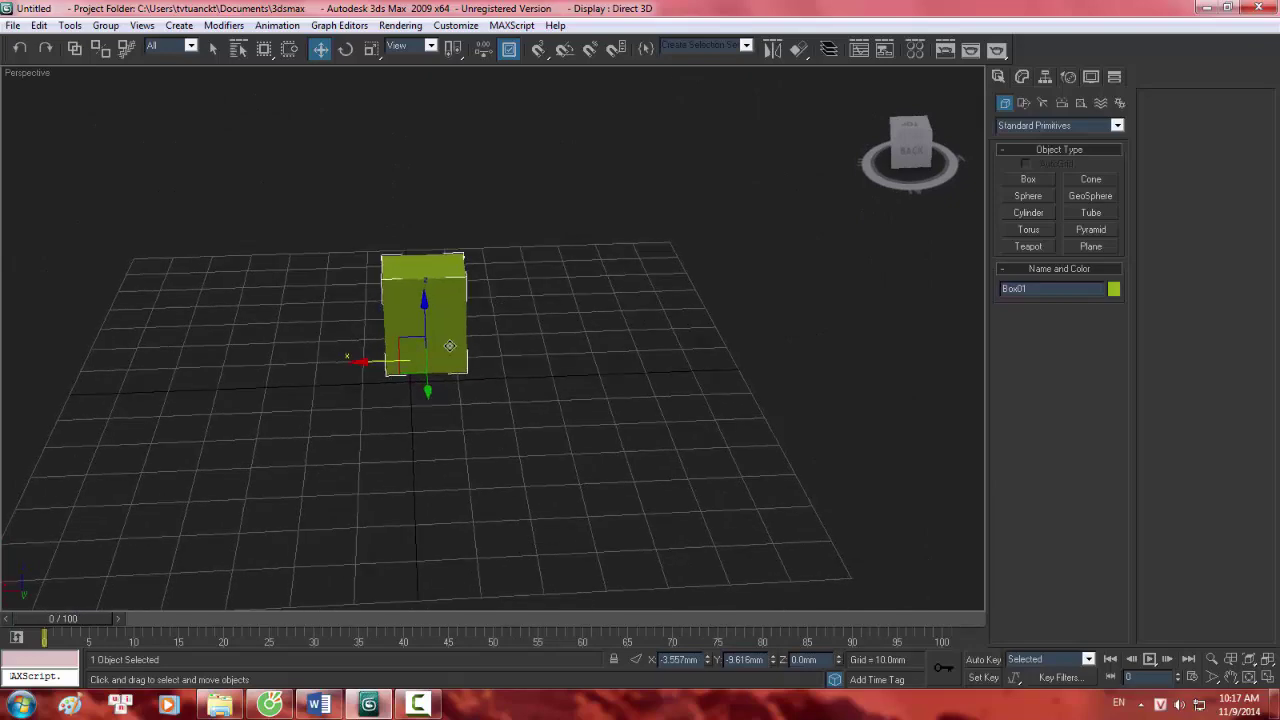
key(Delete)
In the Top view, create a box 100 mm long and about 163.8 mm wide, and set its height to 2 mm.
click(1028, 179)
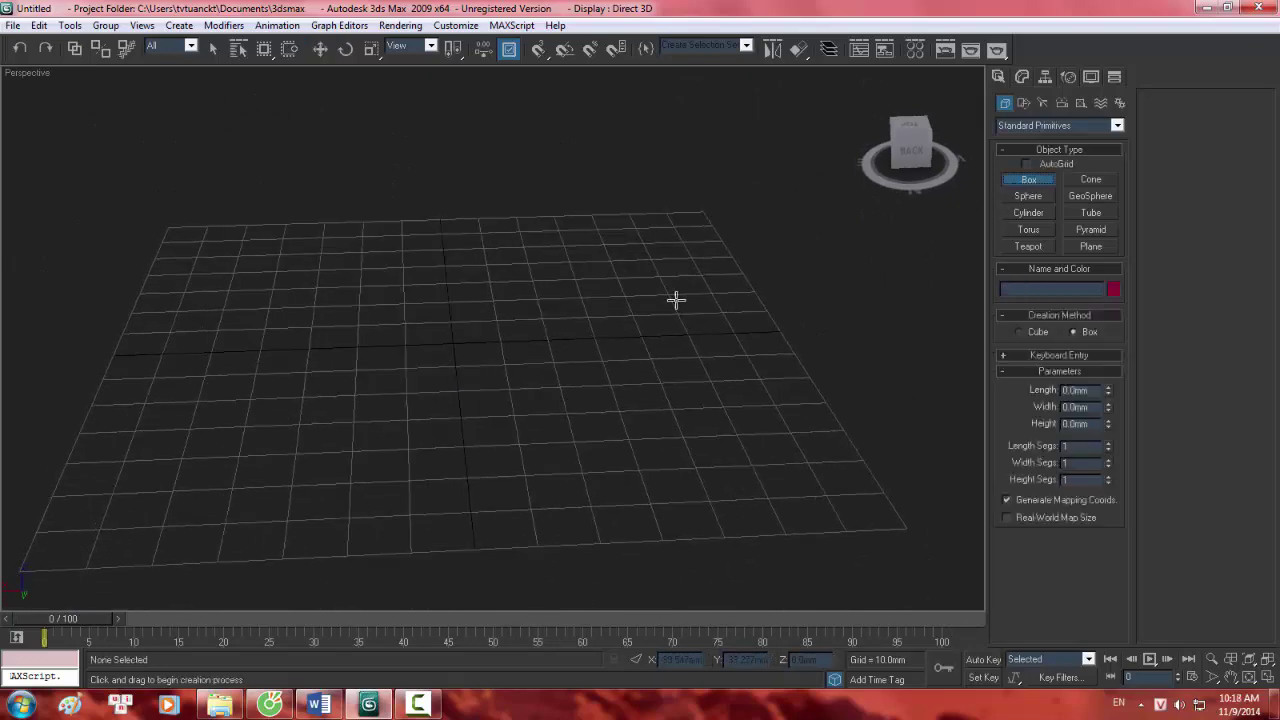
key(t)
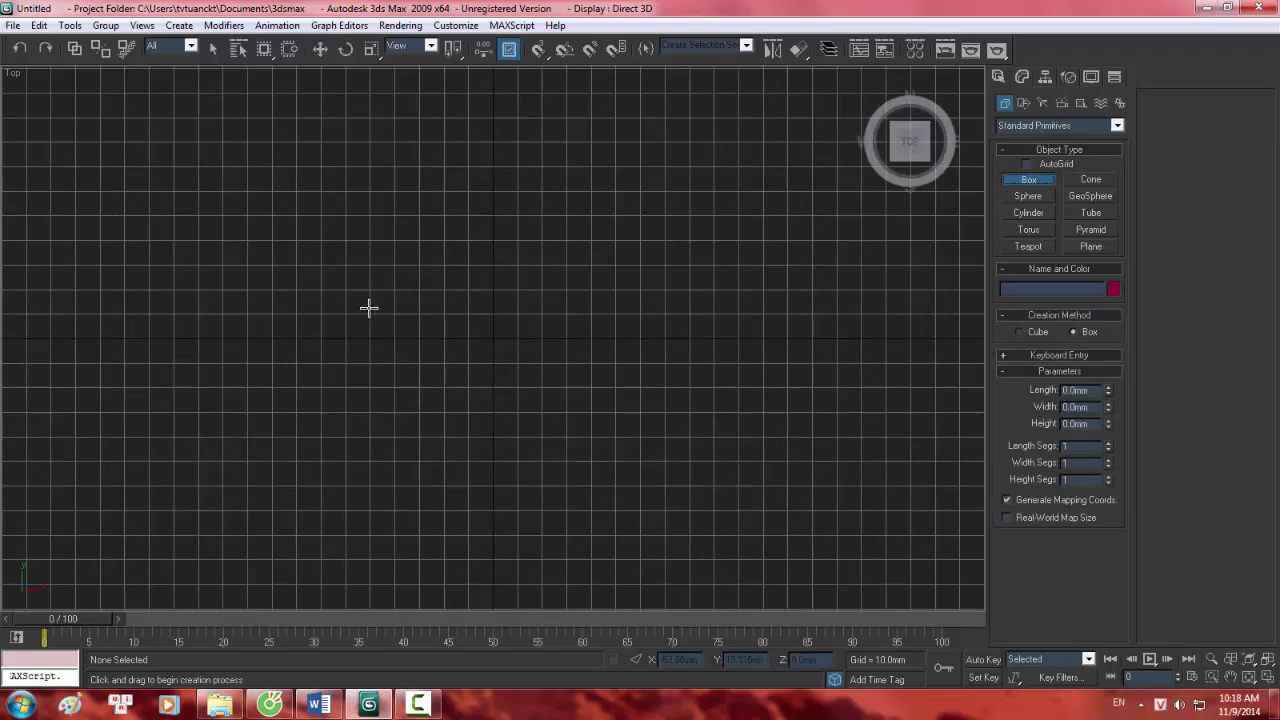
drag(312, 231, 716, 477)
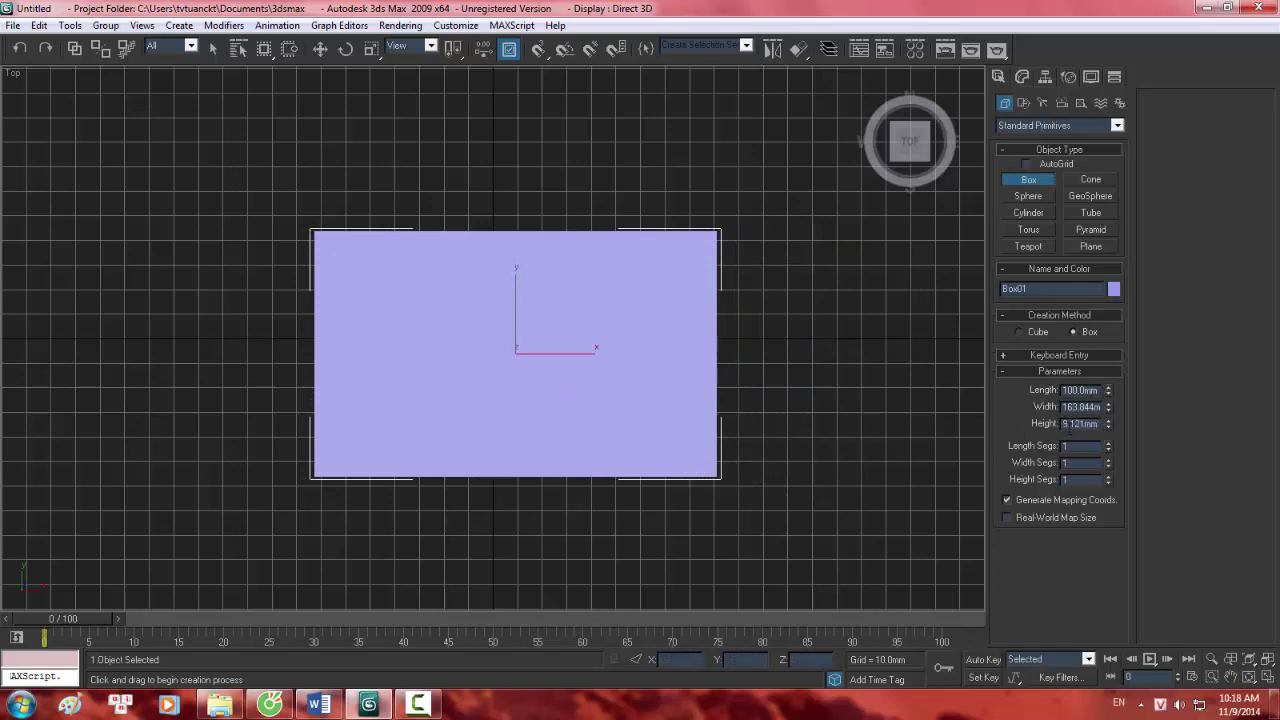
double_click(1062, 425)
text(2)
key(Return)
text(p)
click(860, 511)
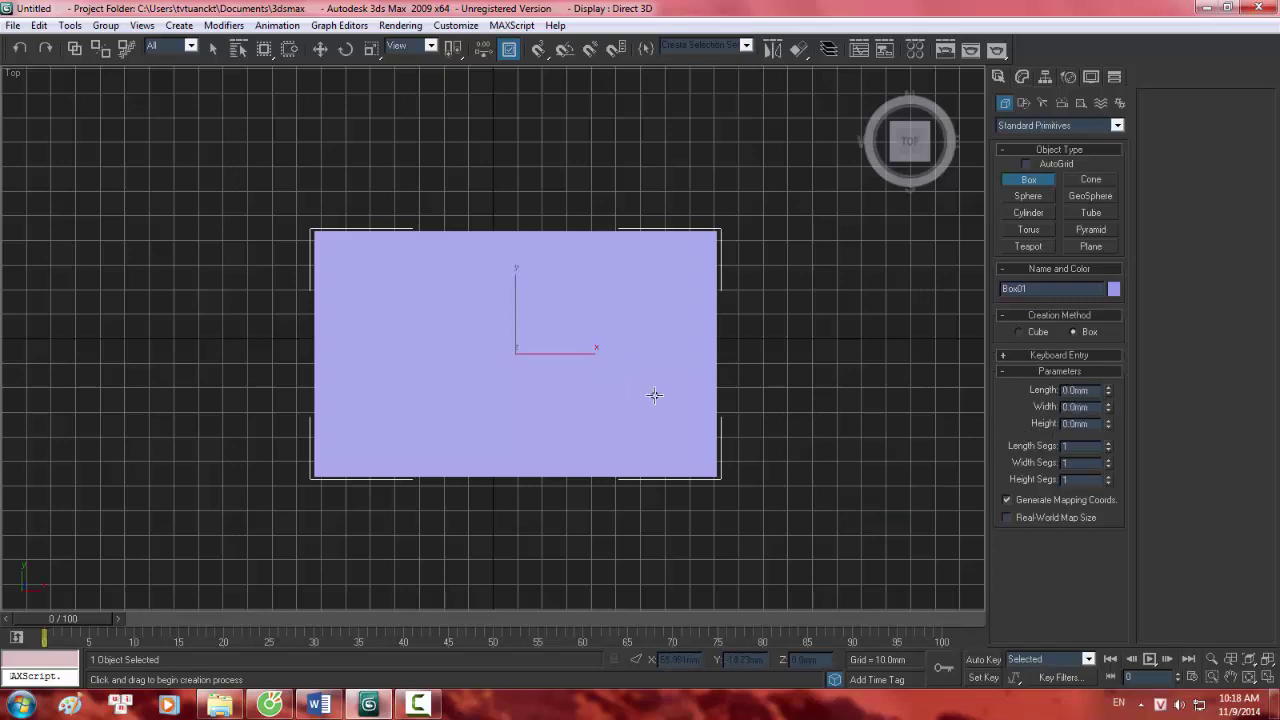
Frame the flat slab in the Front view, show the four-viewport layout, and hide the Front view's grid.
key(p)
key(w)
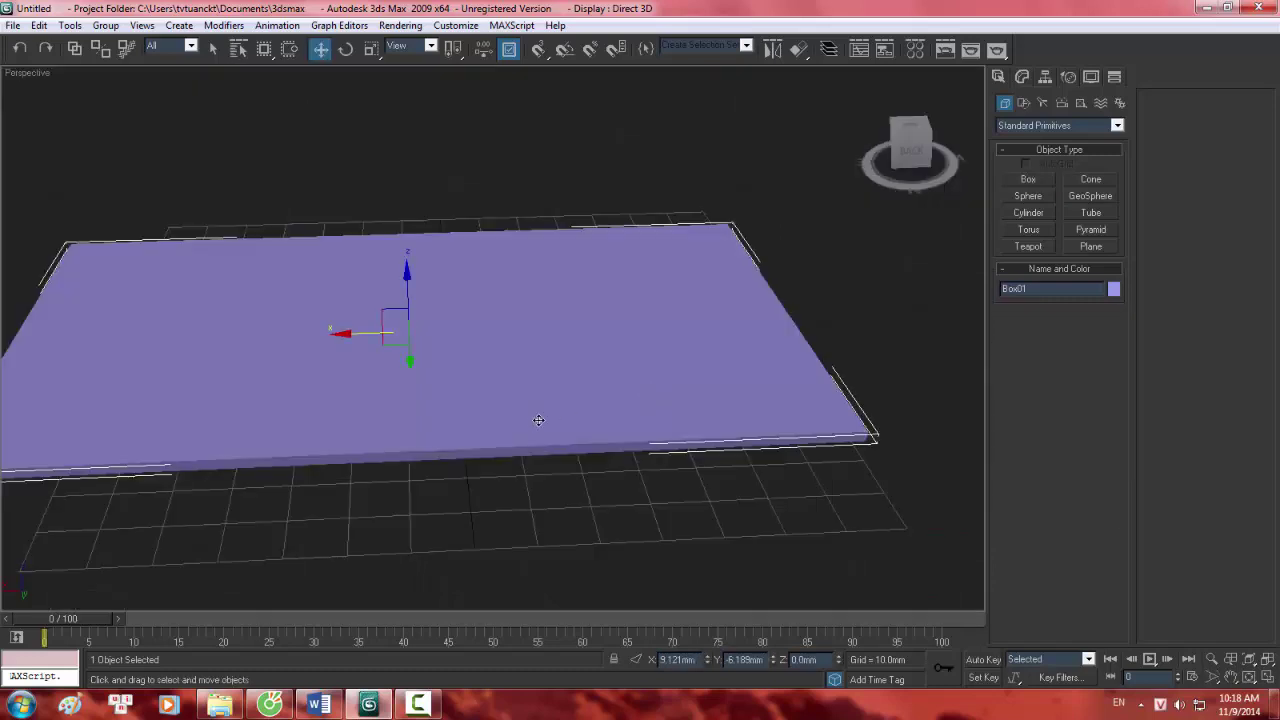
middle_drag(538, 420, 627, 336)
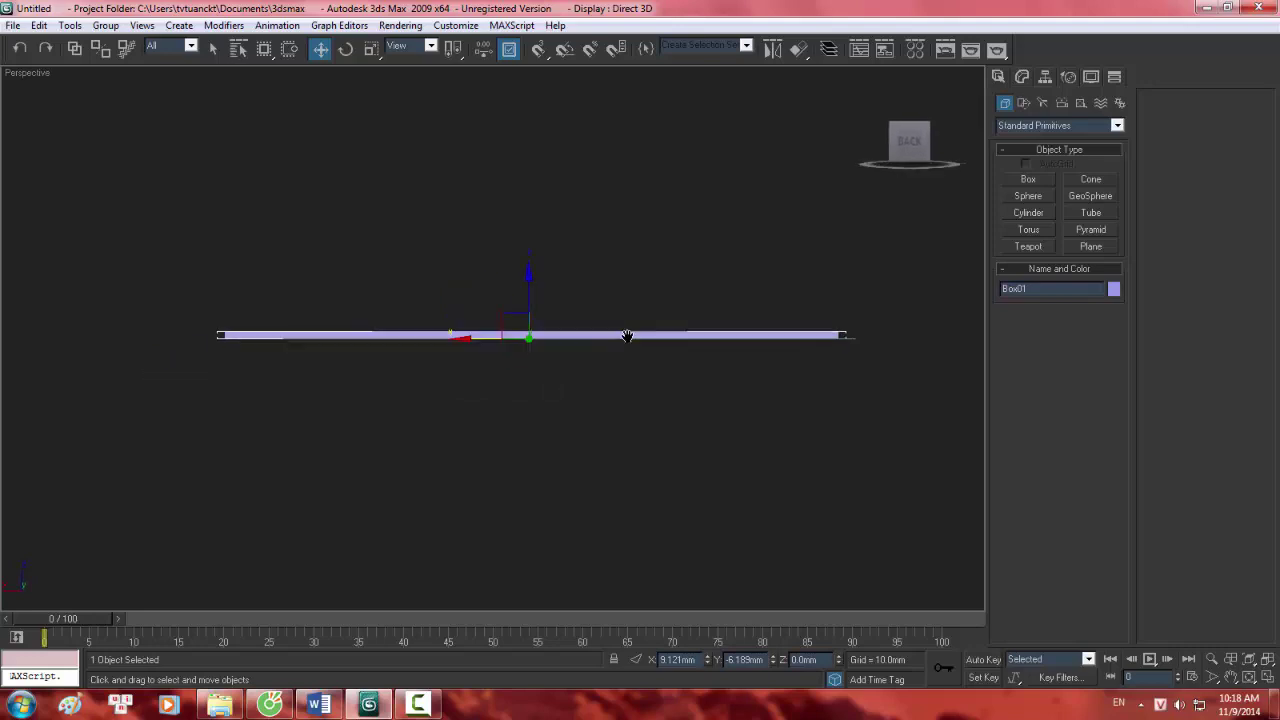
key(f)
key(z)
key(alt+w)
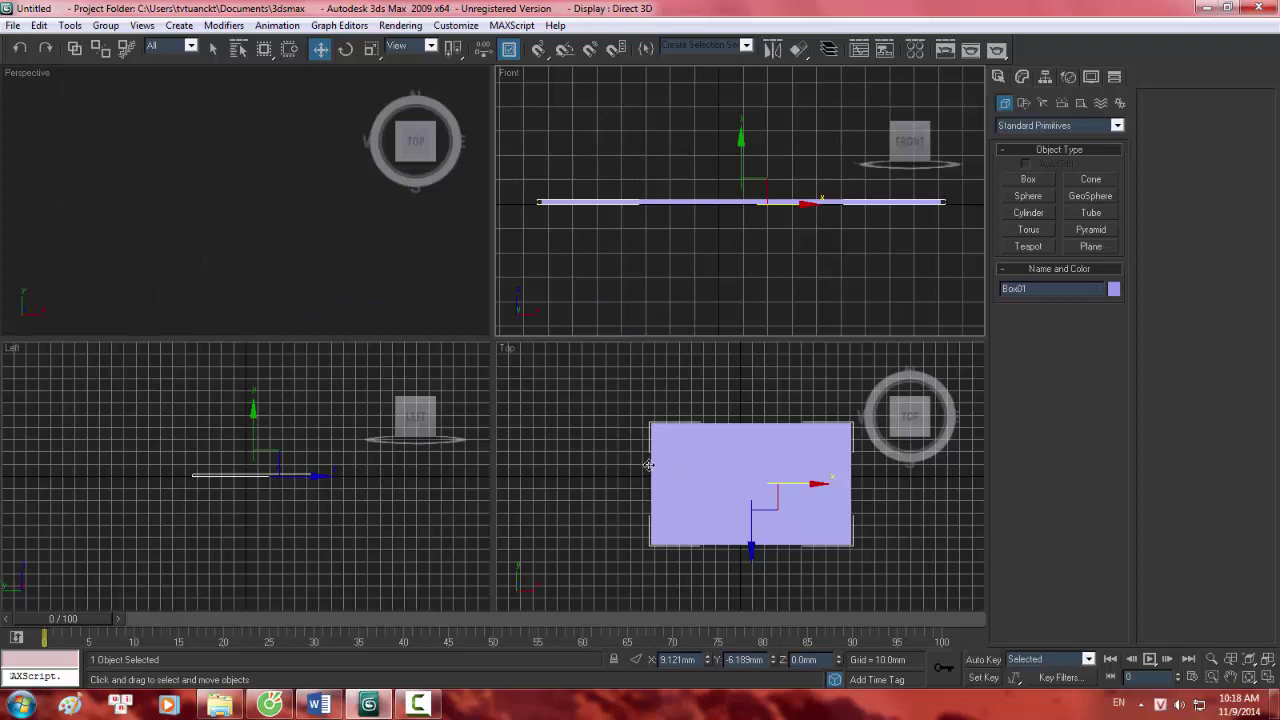
key(g)
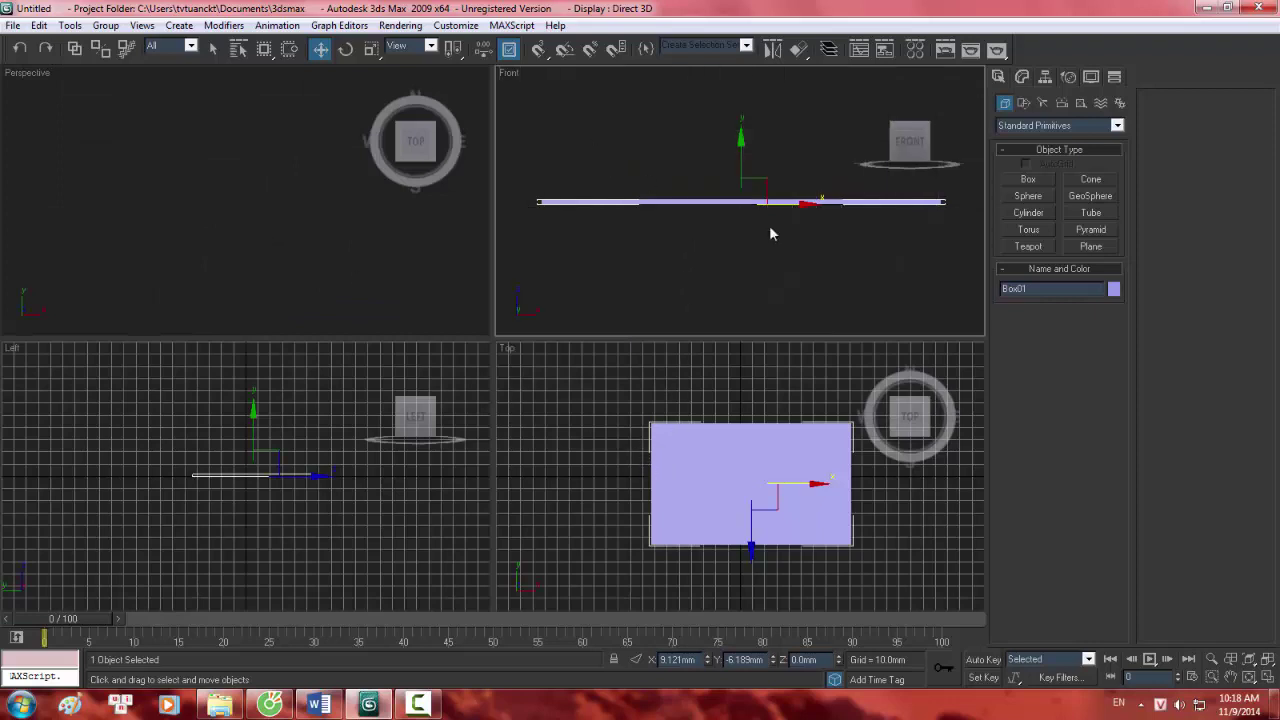
middle_drag(766, 234, 790, 217)
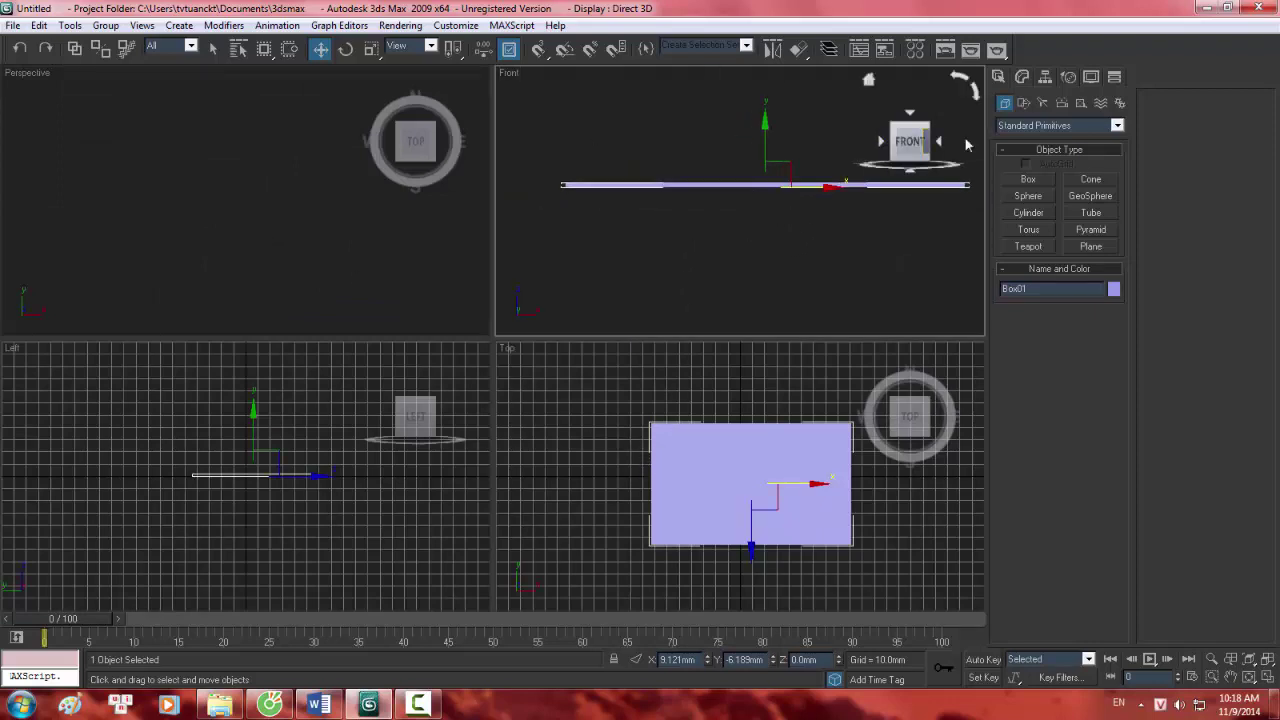
In the Front view, create a leg box about 29.2 mm long, 4.4 mm wide and 11.8 mm high under the slab's left end.
click(1027, 179)
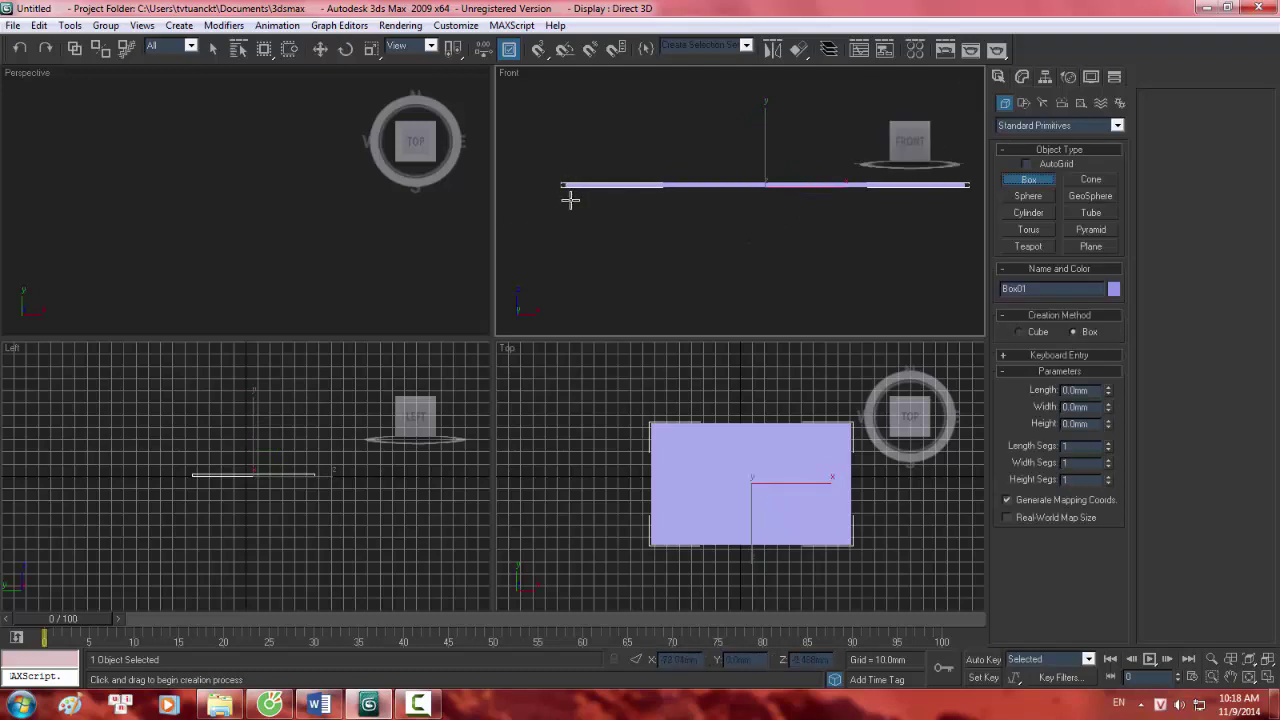
middle_drag(600, 194, 752, 188)
scroll(622, 180, up, 2)
scroll(568, 160, up, 2)
drag(620, 175, 644, 319)
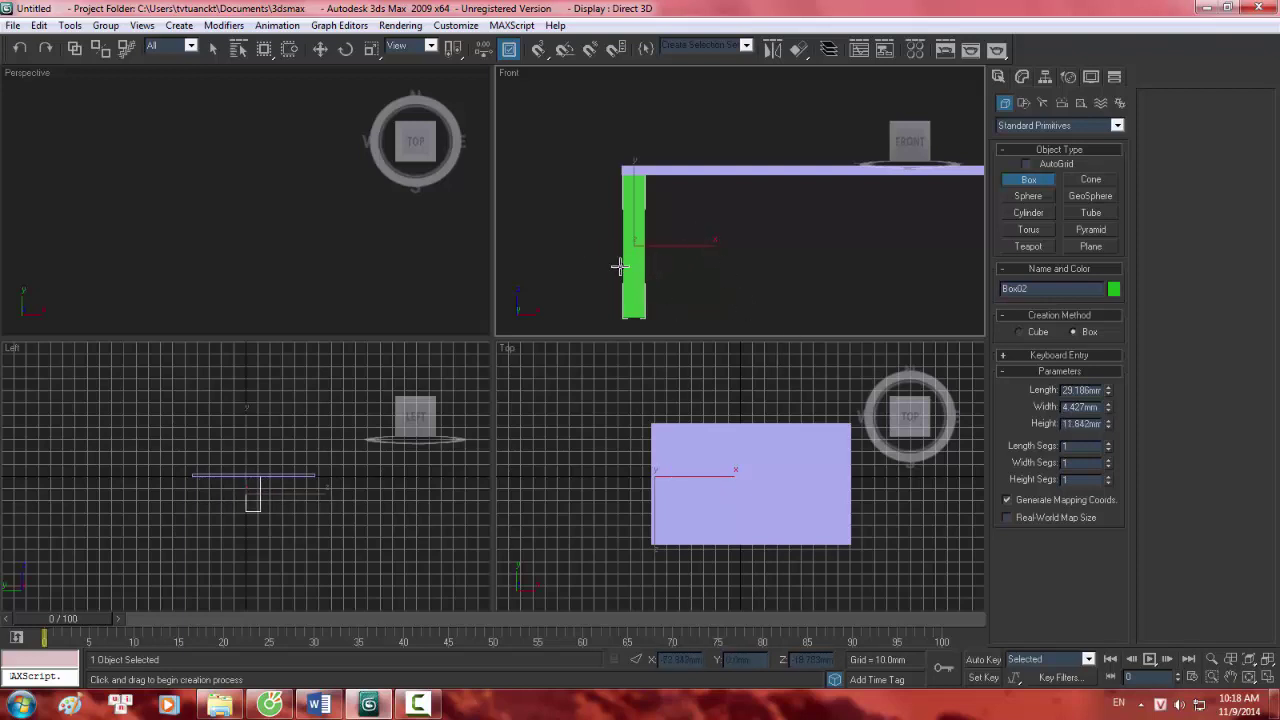
Maximize the viewport and examine the green leg's placement under the slab from perspective and angled views.
key(p)
click(727, 481)
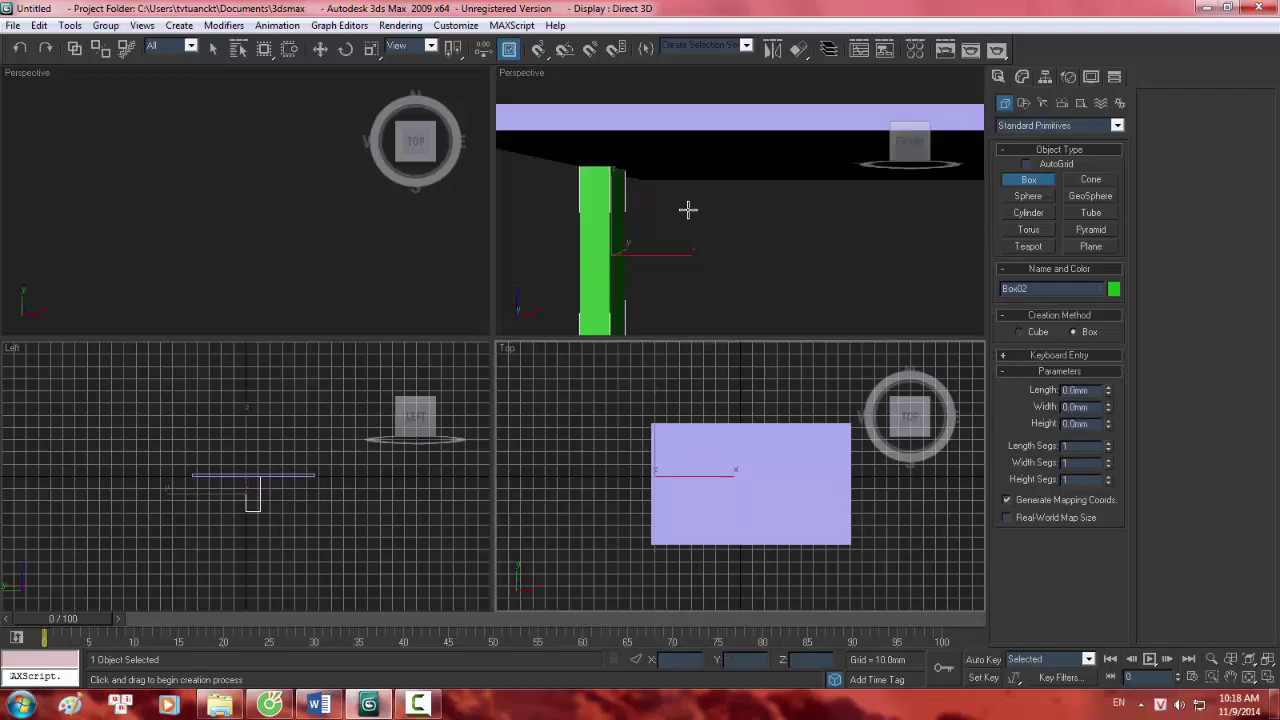
key(alt+w)
alt+middle_drag(606, 258, 600, 232)
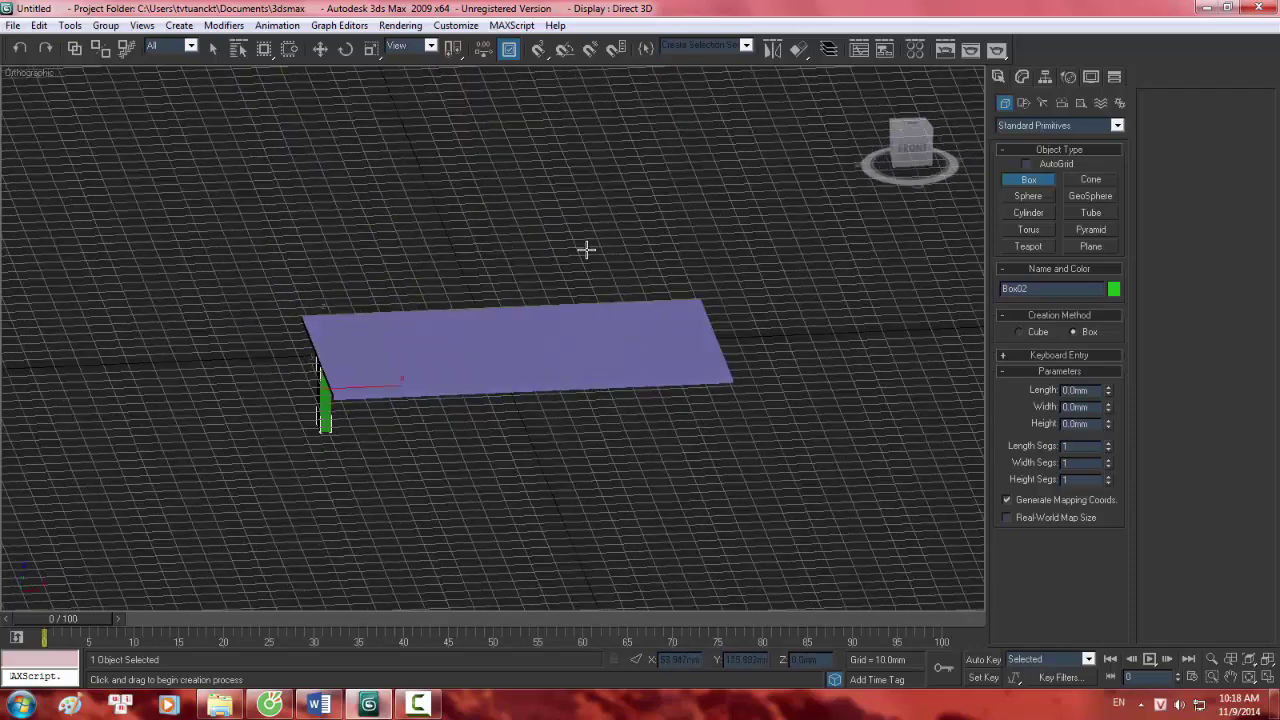
key(p)
key(z)
scroll(488, 316, down, 5)
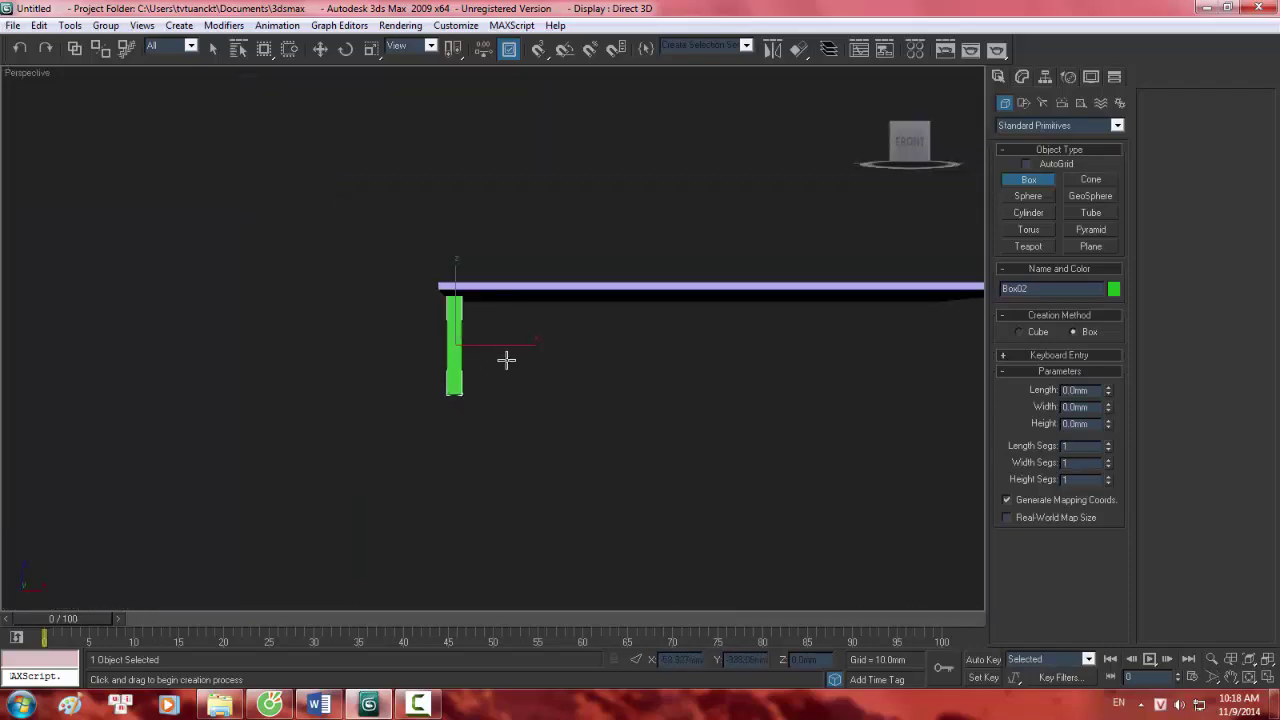
alt+middle_drag(582, 362, 613, 262)
key(t)
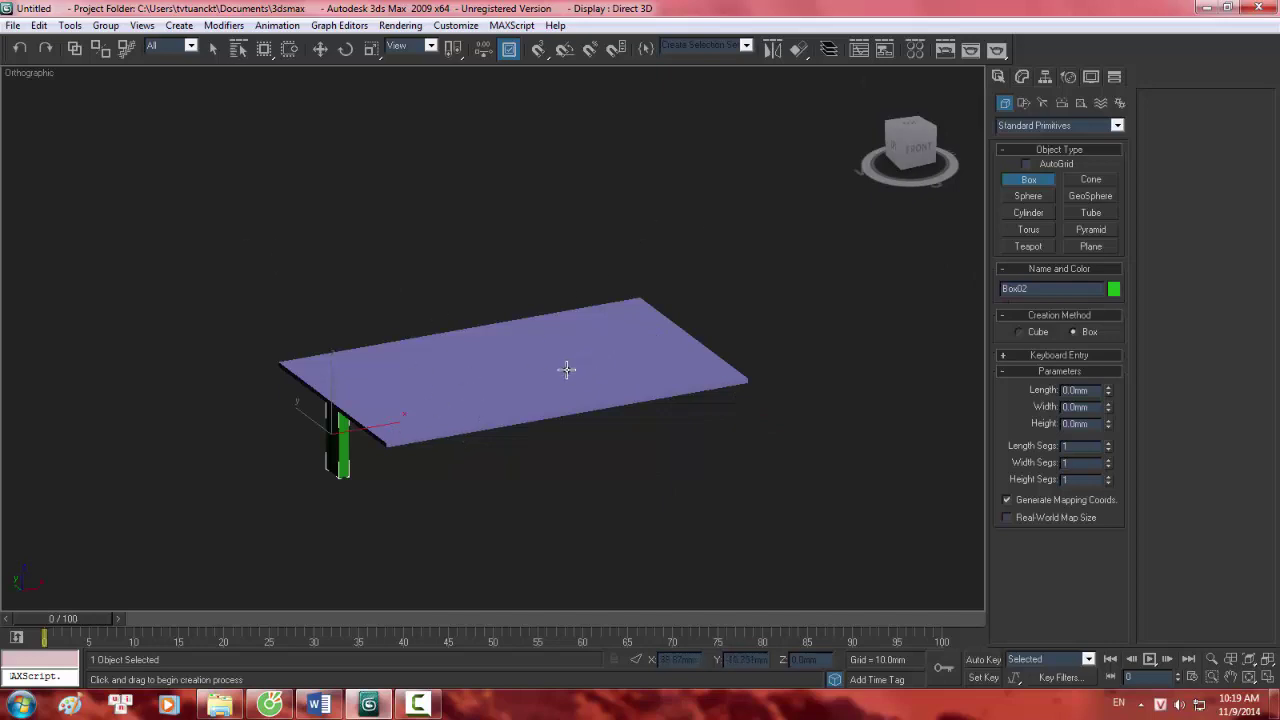
Inspect the slab and its single green leg from several angles, ending in the Perspective view.
alt+middle_drag(566, 369, 461, 410)
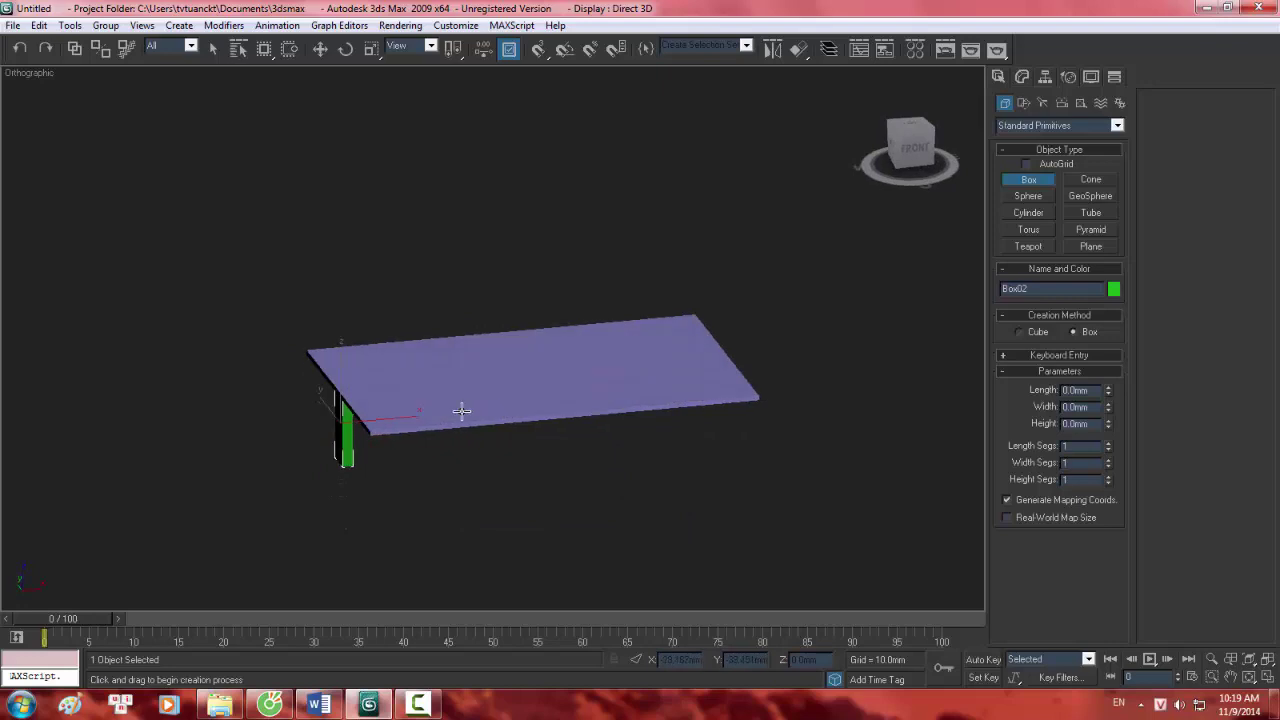
scroll(461, 410, up, 3)
scroll(460, 411, down, 5)
scroll(463, 406, up, 3)
key(p)
middle_drag(467, 378, 330, 381)
scroll(511, 389, down, 8)
mouse_move(533, 380)
alt+middle_down()
mouse_move(609, 286)
mouse_move(594, 334)
mouse_move(680, 297)
mouse_move(593, 341)
mouse_move(577, 400)
mouse_move(631, 309)
mouse_move(432, 357)
mouse_move(497, 334)
mouse_move(429, 386)
mouse_move(486, 409)
alt+middle_up()
key(F3)
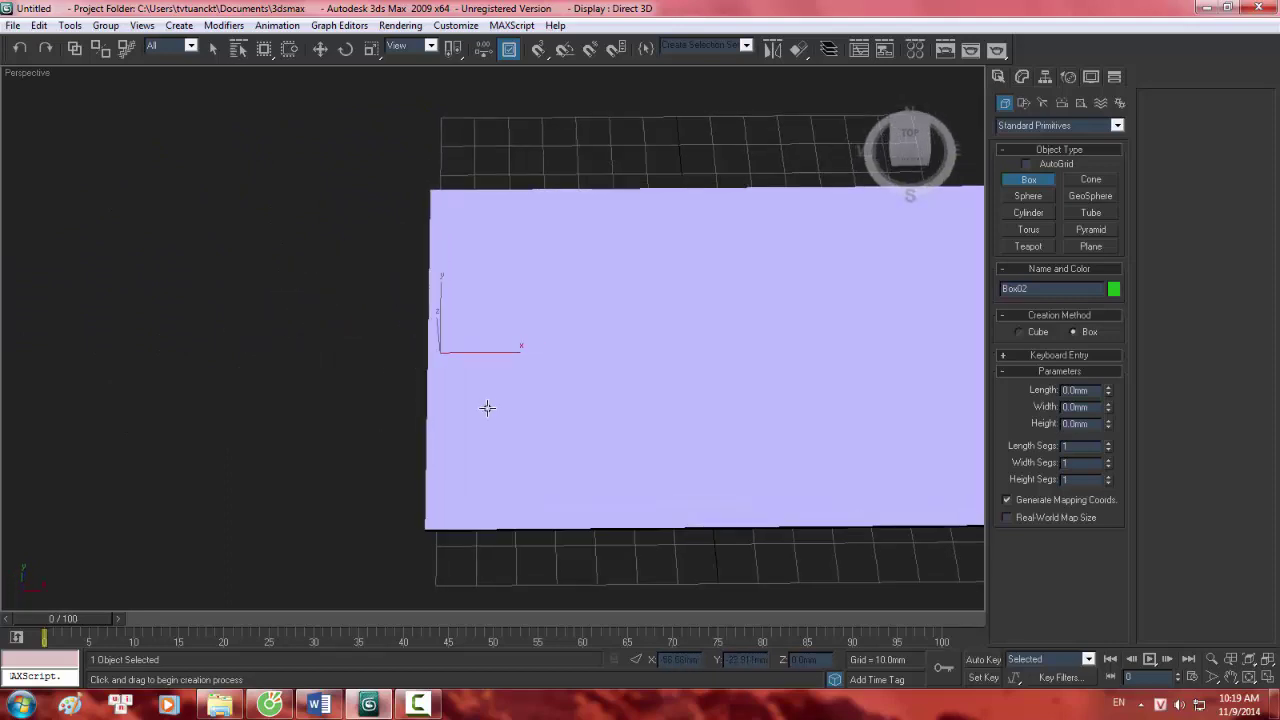
Show the slab and leg in the Top view and set the display to wireframe.
key(t)
key(z)
scroll(497, 389, down, 2)
middle_drag(535, 354, 432, 363)
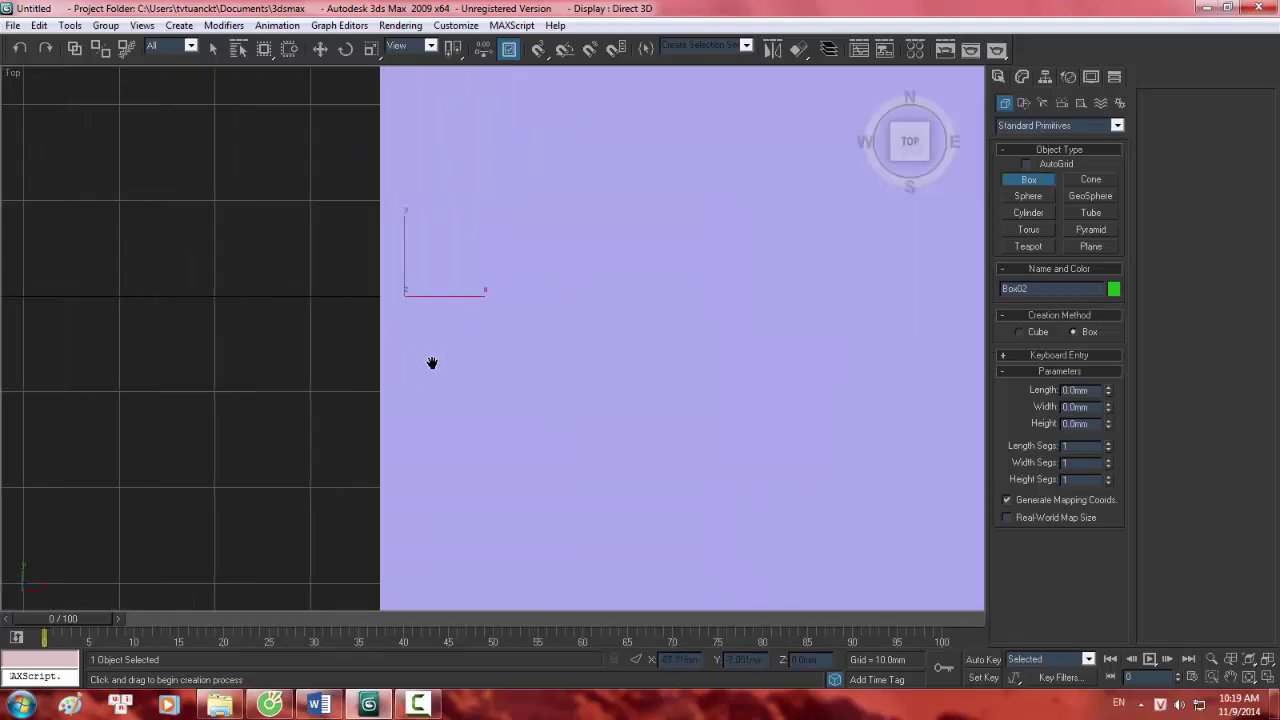
key(F3)
scroll(498, 340, down, 3)
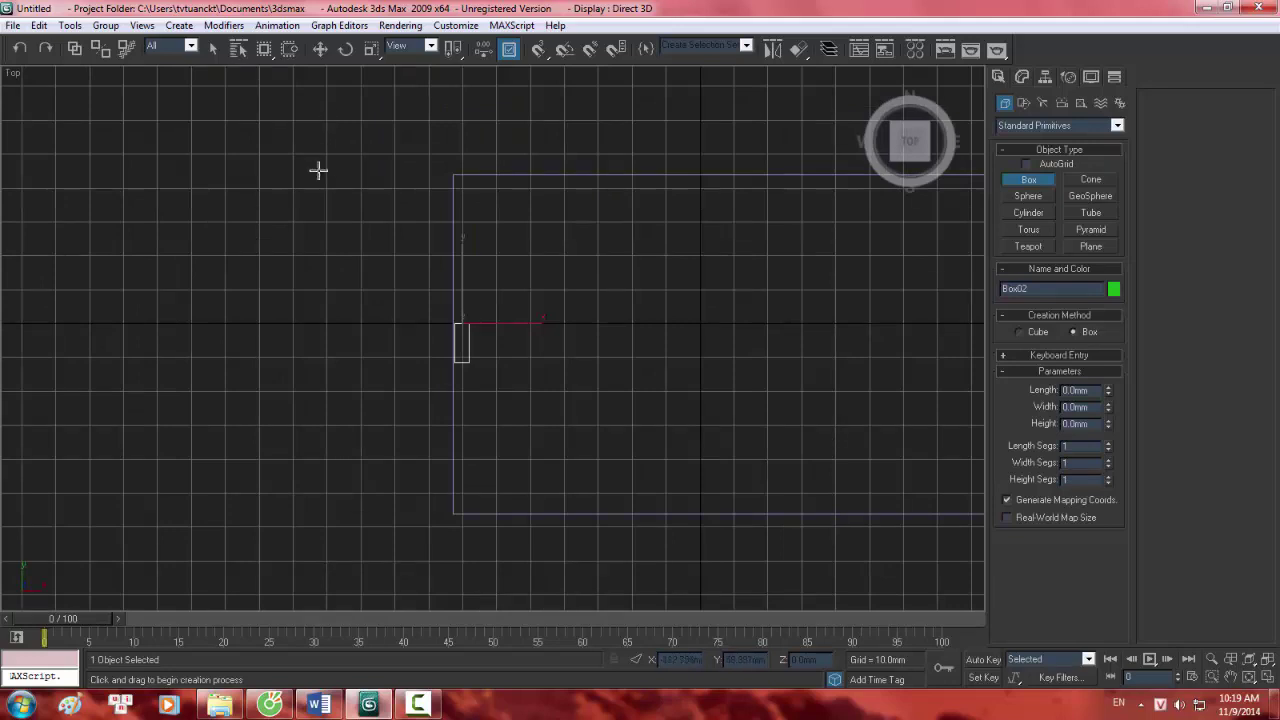
Make one copy of the leg along X at the slab's right end and show the table in the Perspective view.
click(320, 50)
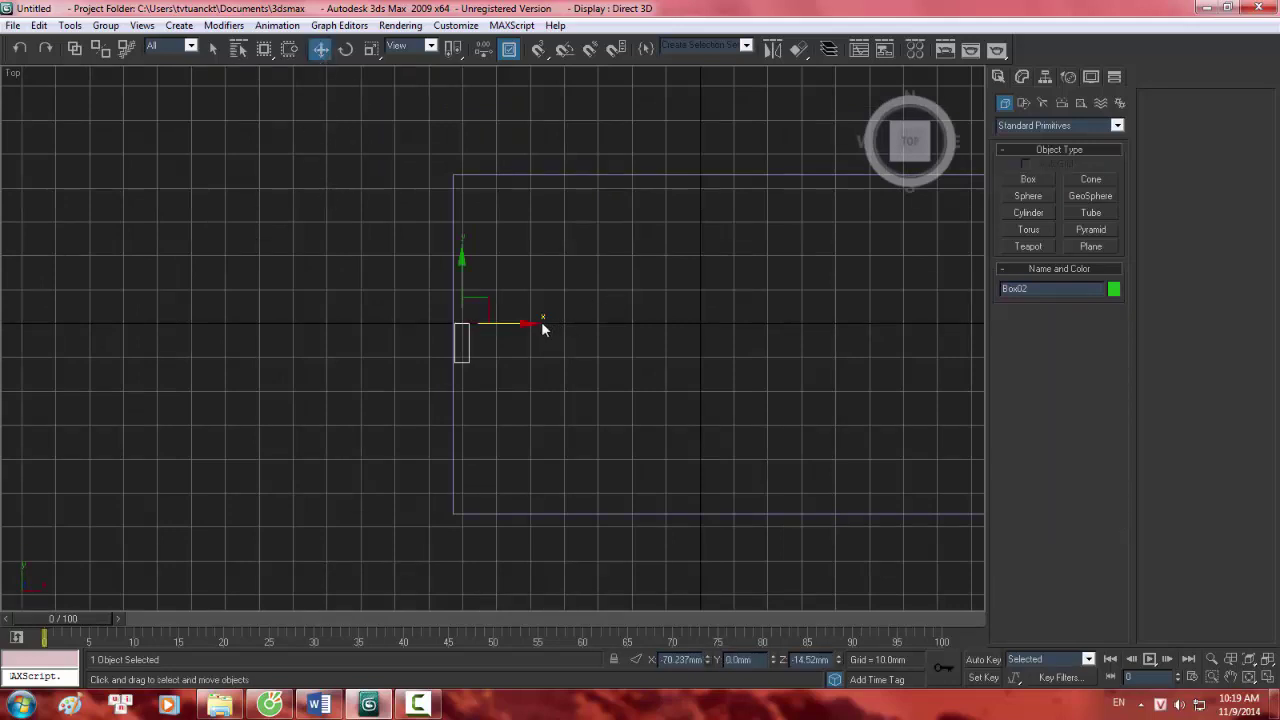
mouse_move(541, 323)
shift+mouse_down()
mouse_move(909, 347)
mouse_move(1049, 340)
shift+mouse_up()
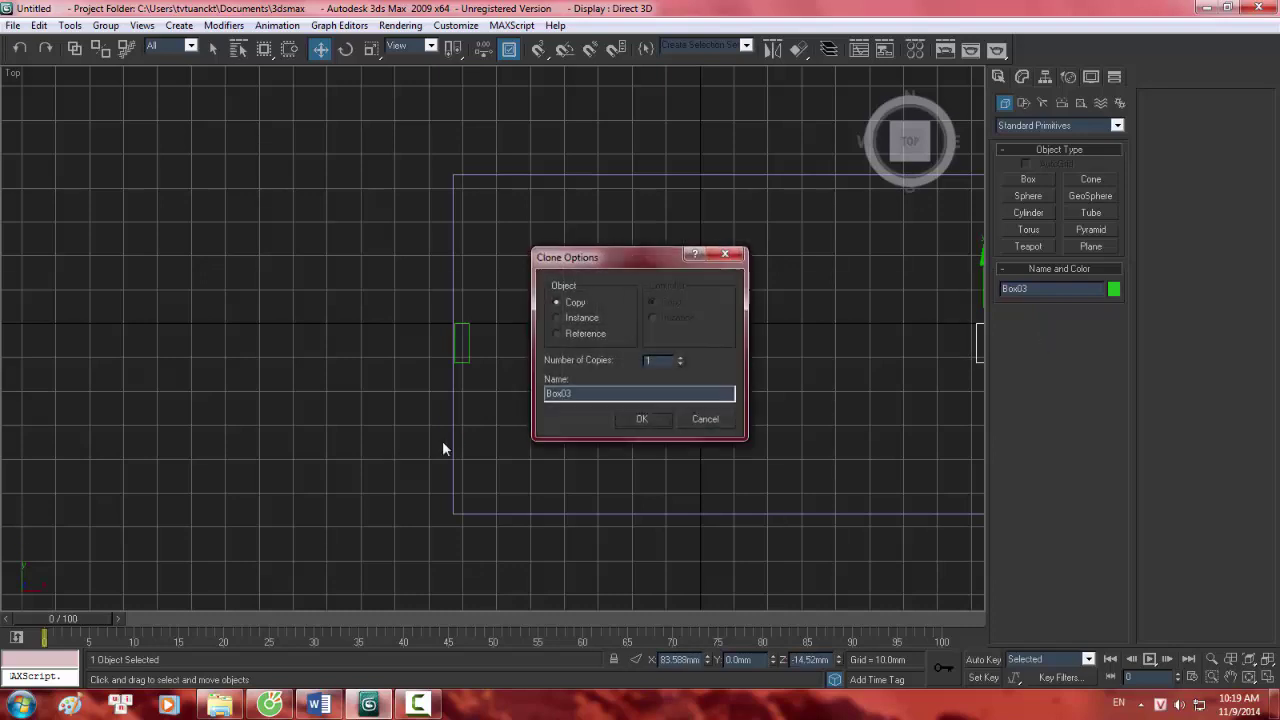
click(636, 422)
middle_drag(705, 428, 377, 440)
scroll(569, 409, down, 2)
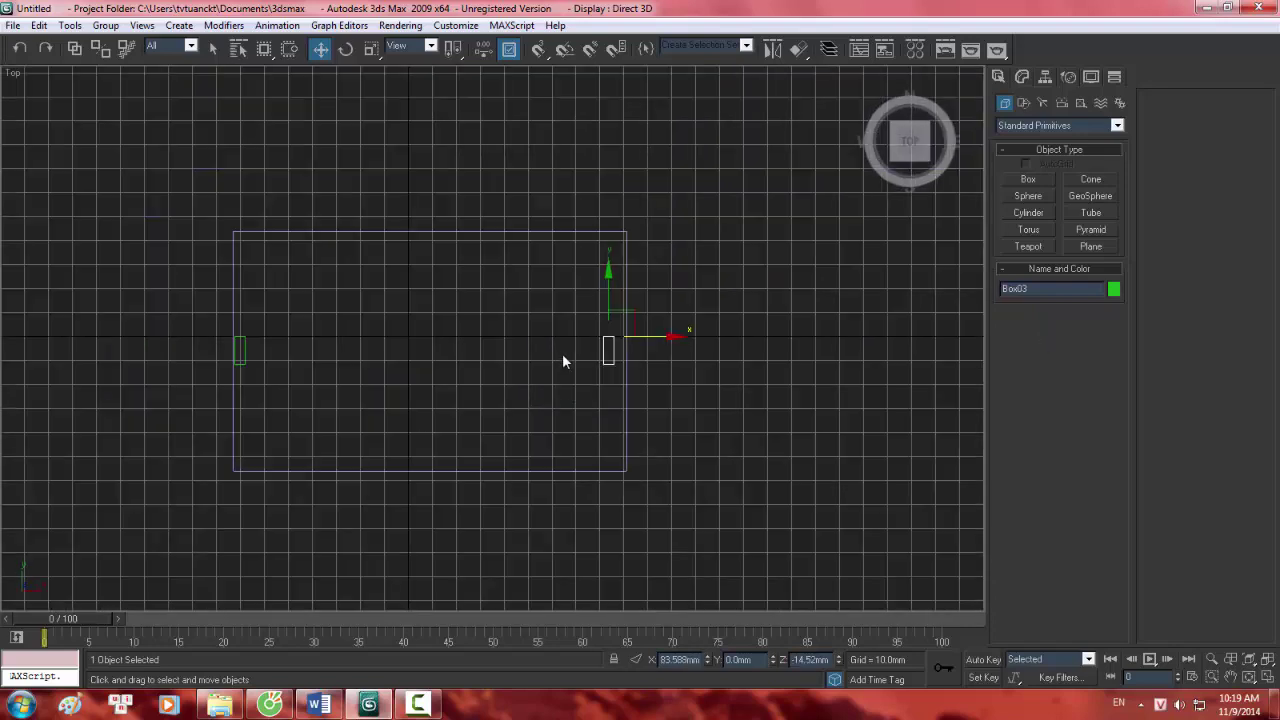
key(p)
scroll(562, 354, down, 2)
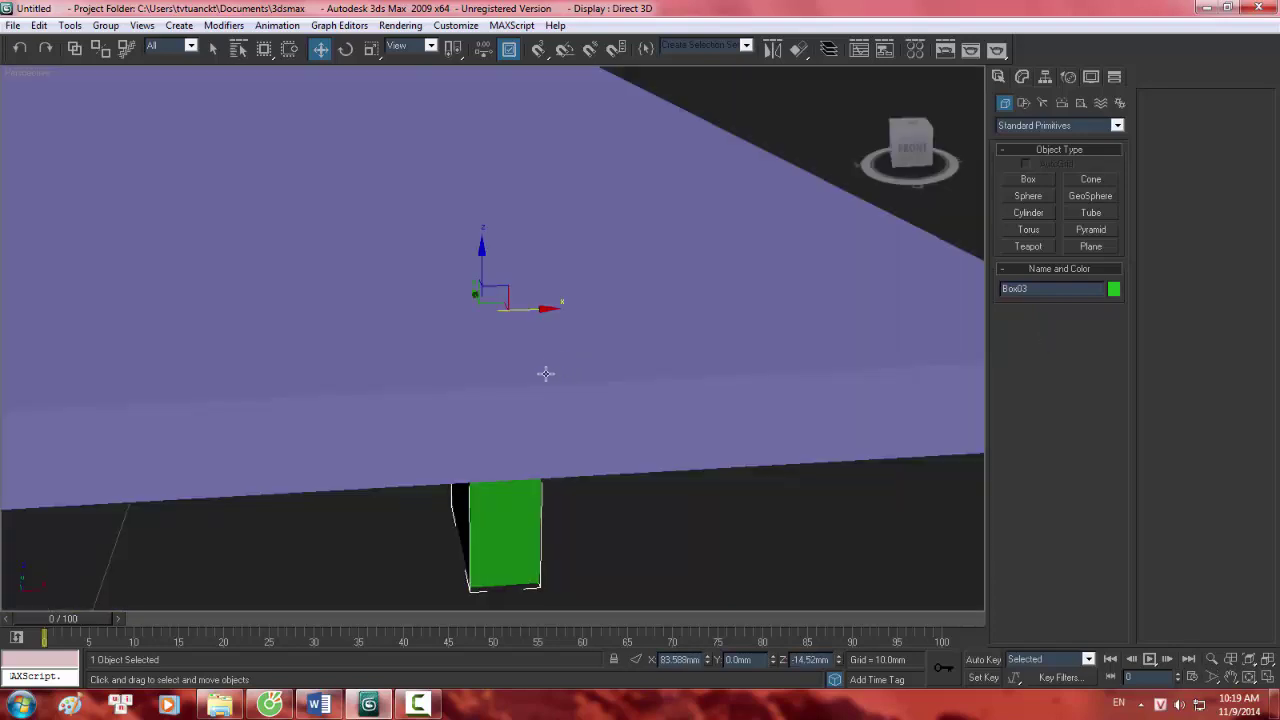
middle_drag(546, 375, 680, 395)
scroll(391, 382, down, 3)
scroll(400, 351, down, 3)
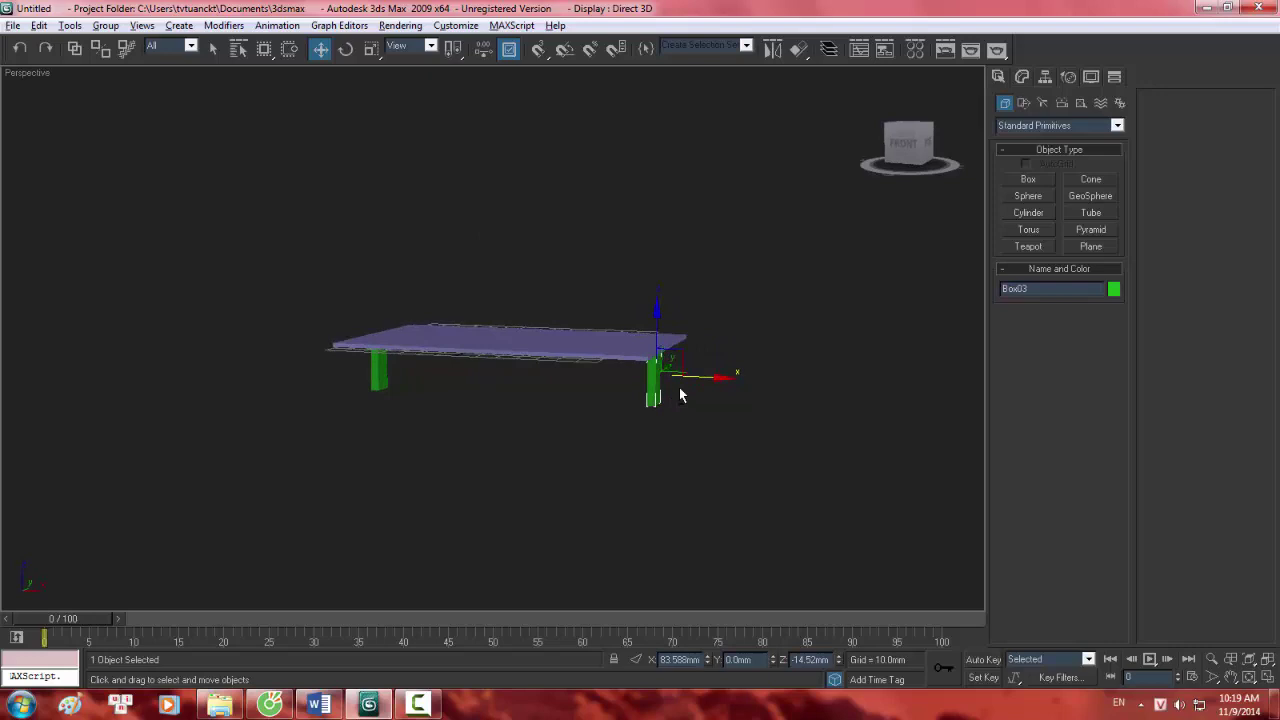
Try rotating the right leg about 75 degrees around its vertical axis, and revert the rotation.
click(345, 49)
click(370, 49)
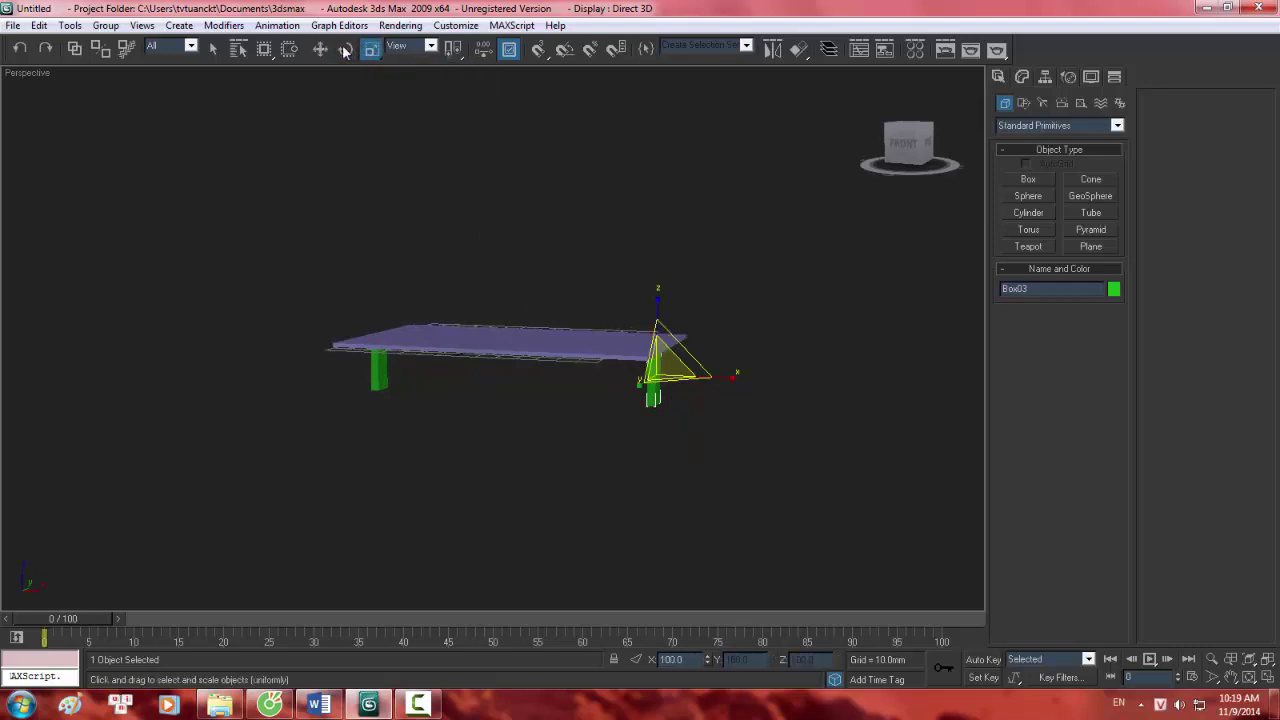
click(345, 49)
key(shift+z)
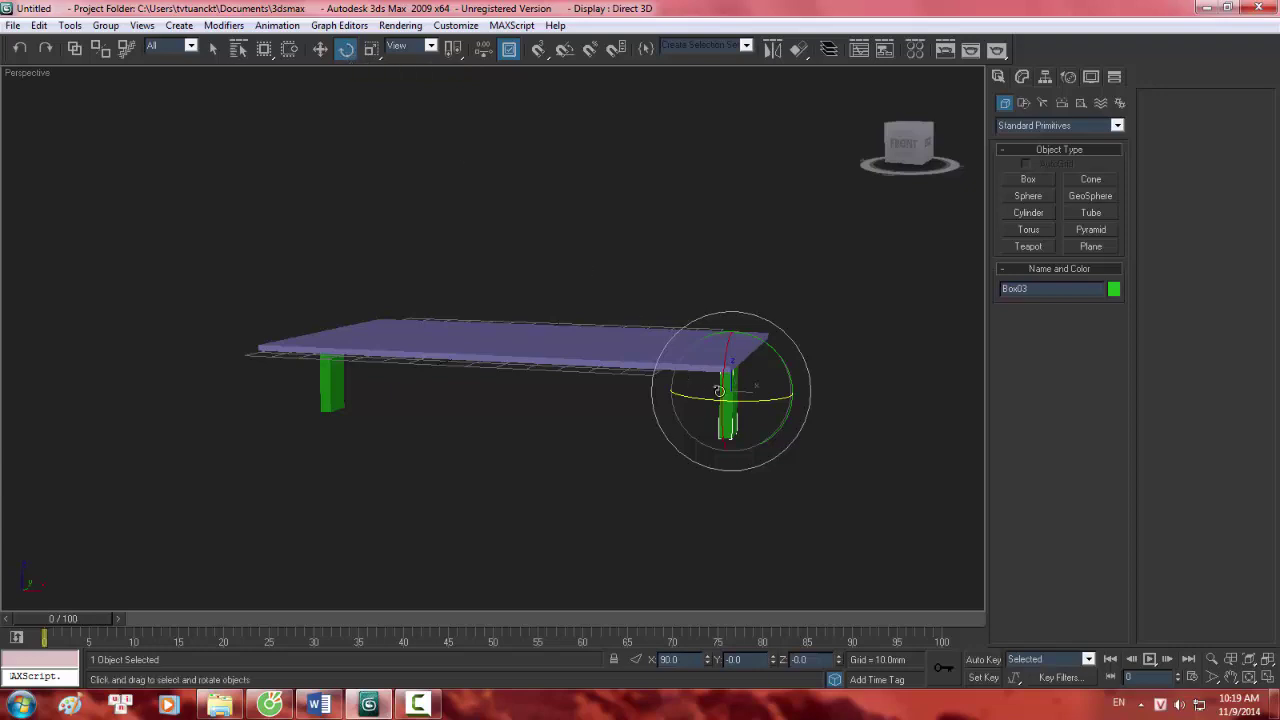
drag(761, 402, 641, 375)
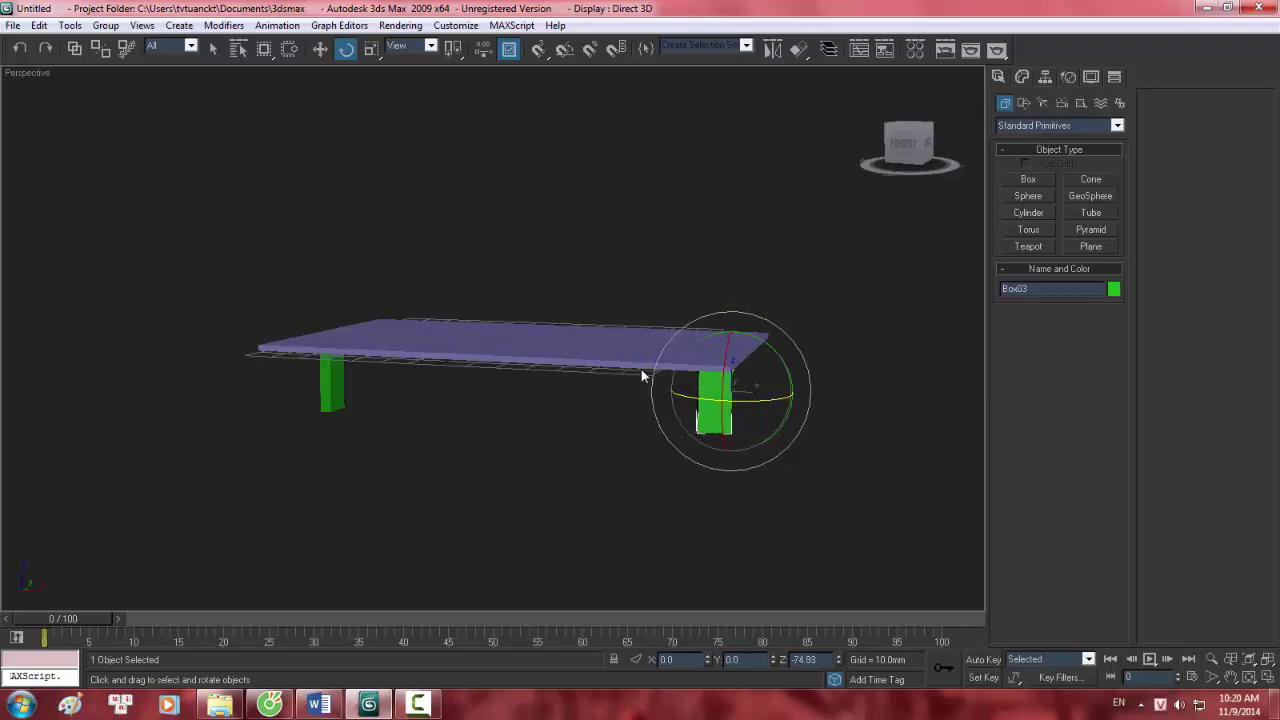
click(370, 50)
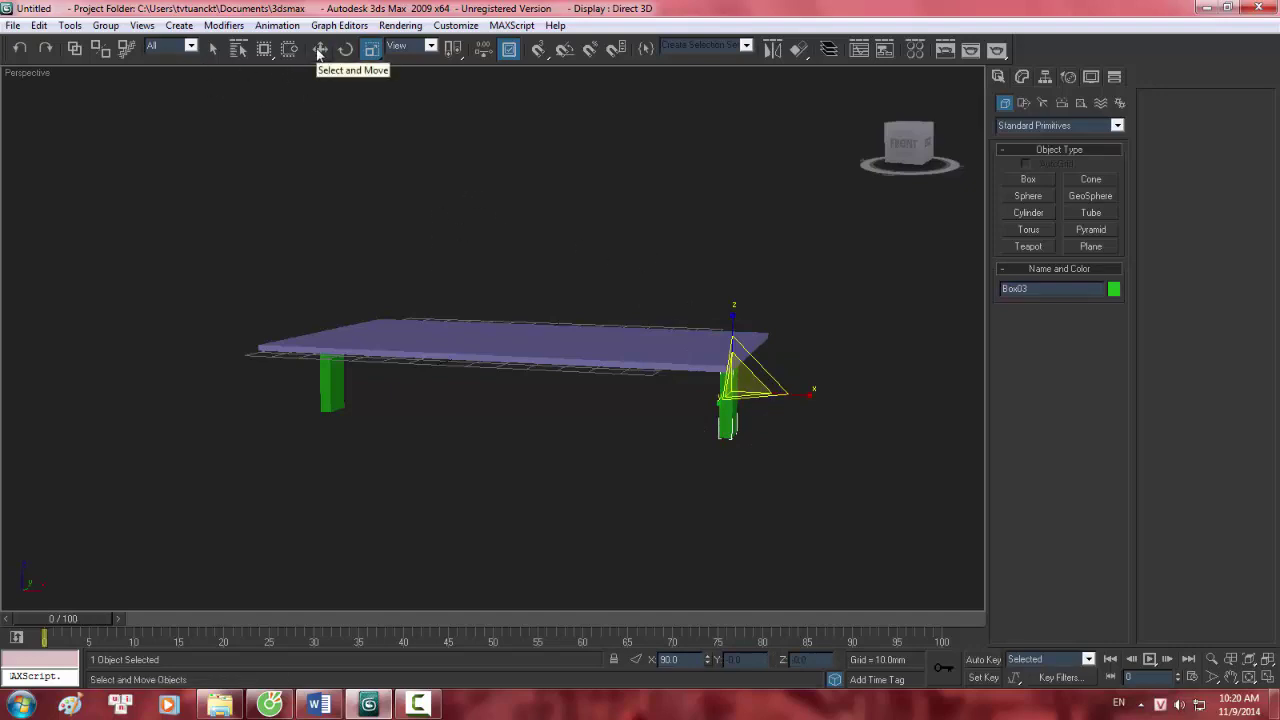
key(ctrl+v)
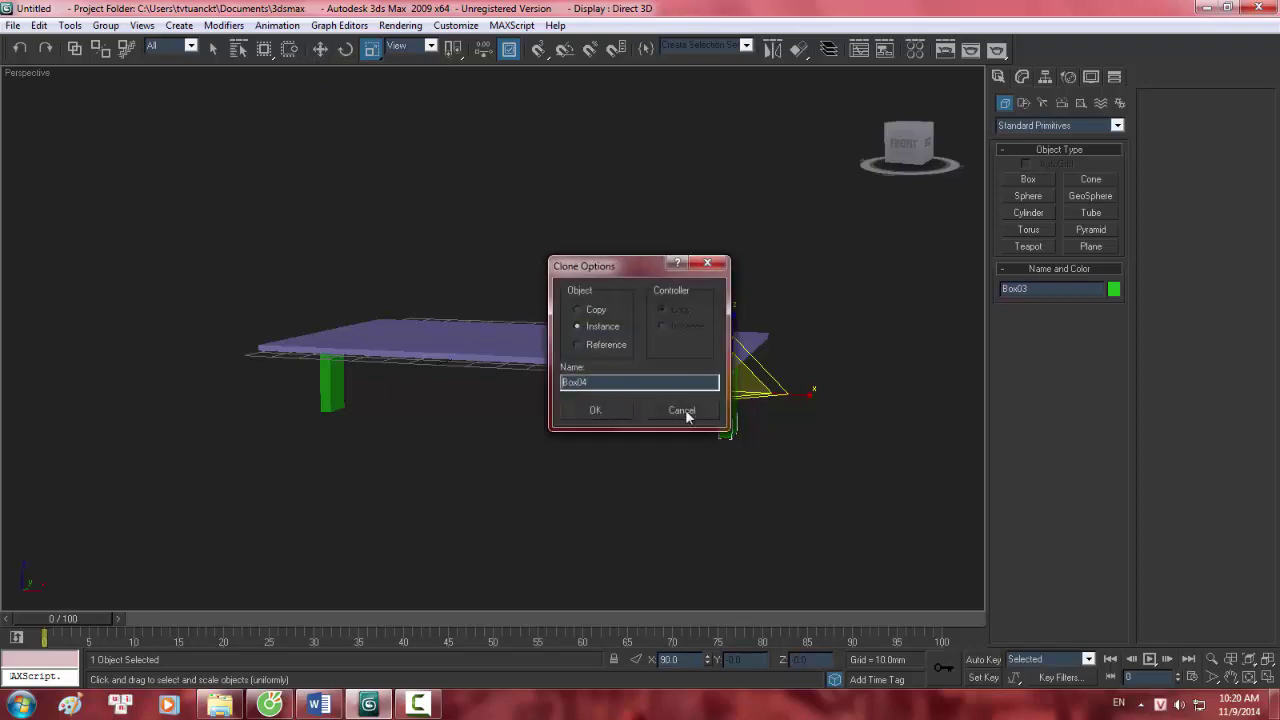
click(682, 410)
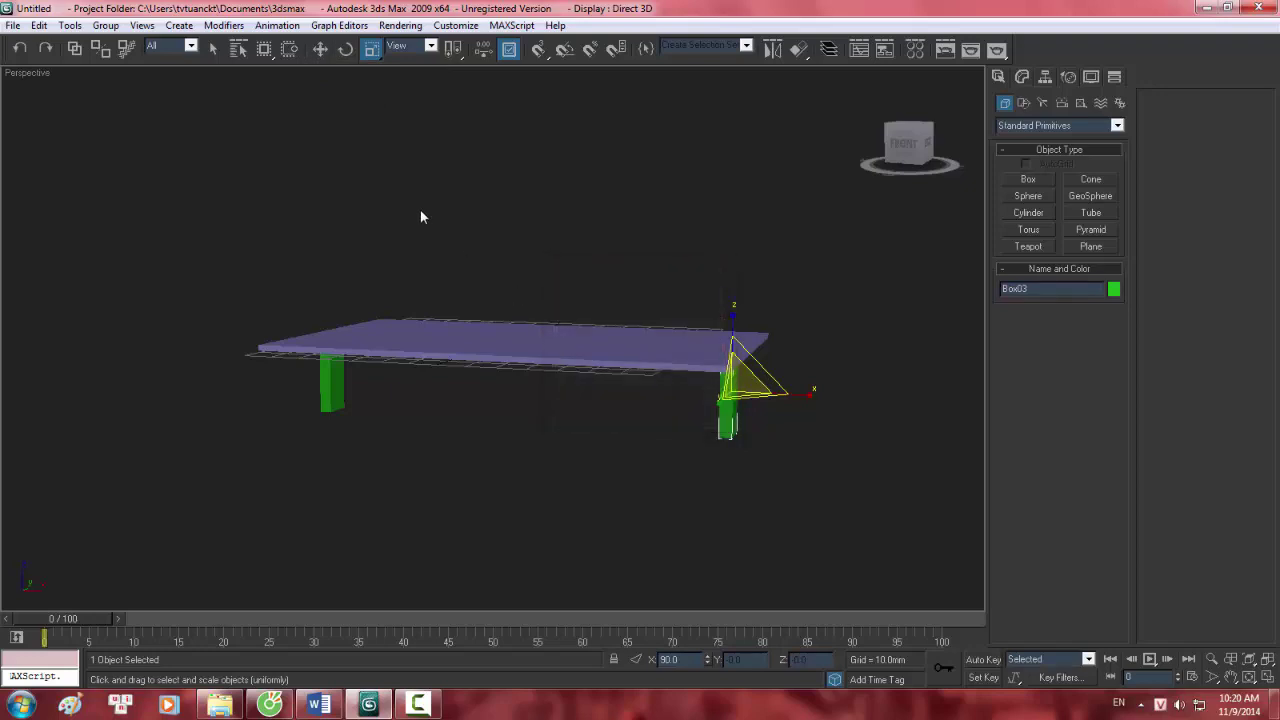
click(320, 50)
click(507, 207)
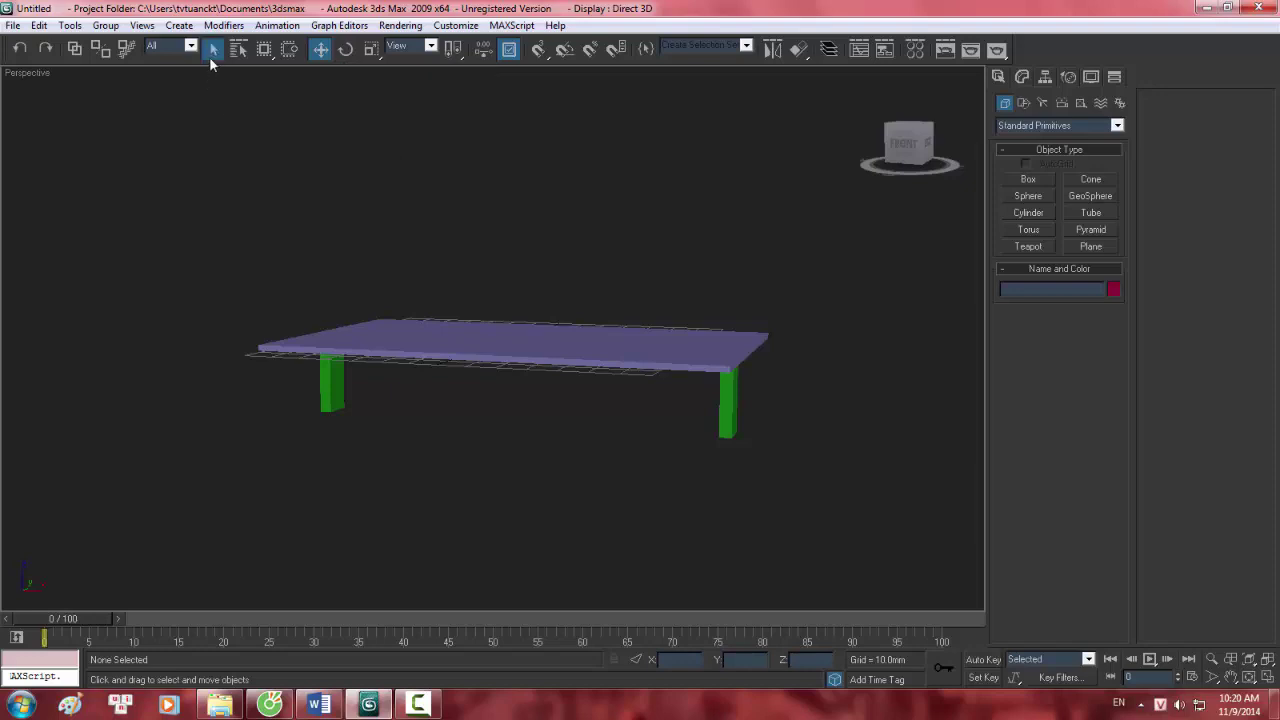
Scale the right leg up to about 1113% along X and 404% along Z.
key(r)
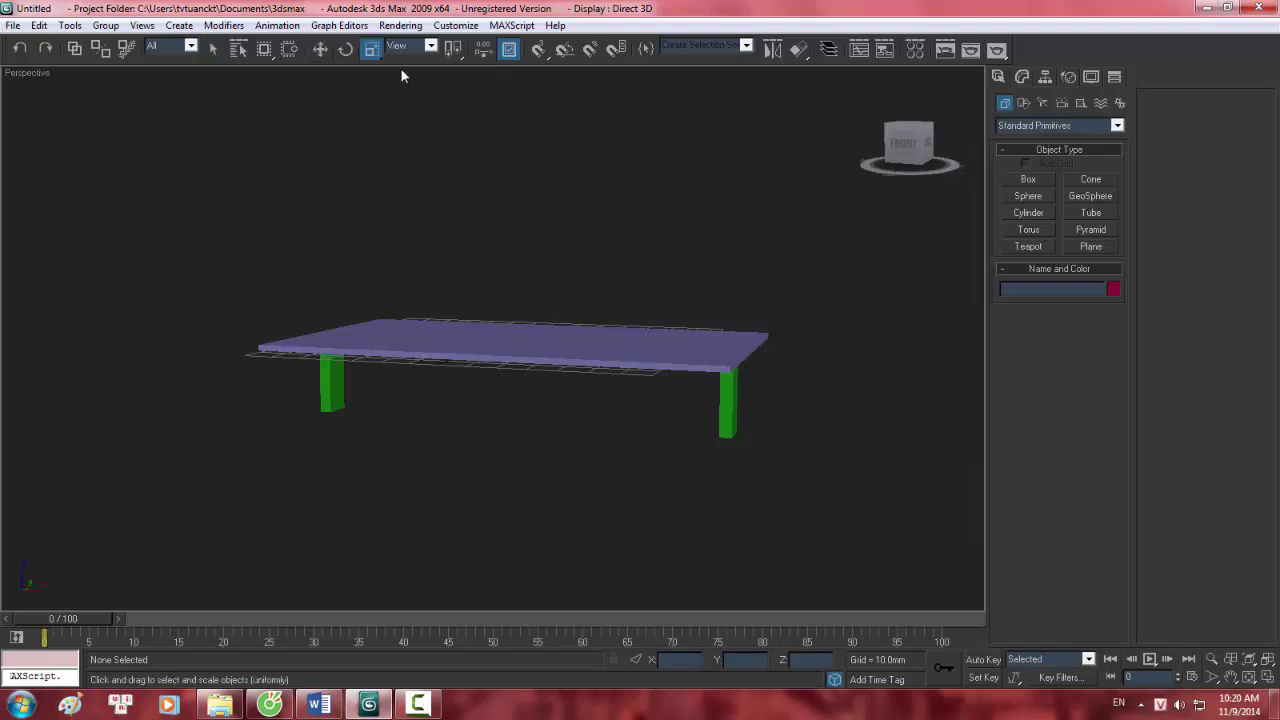
click(725, 397)
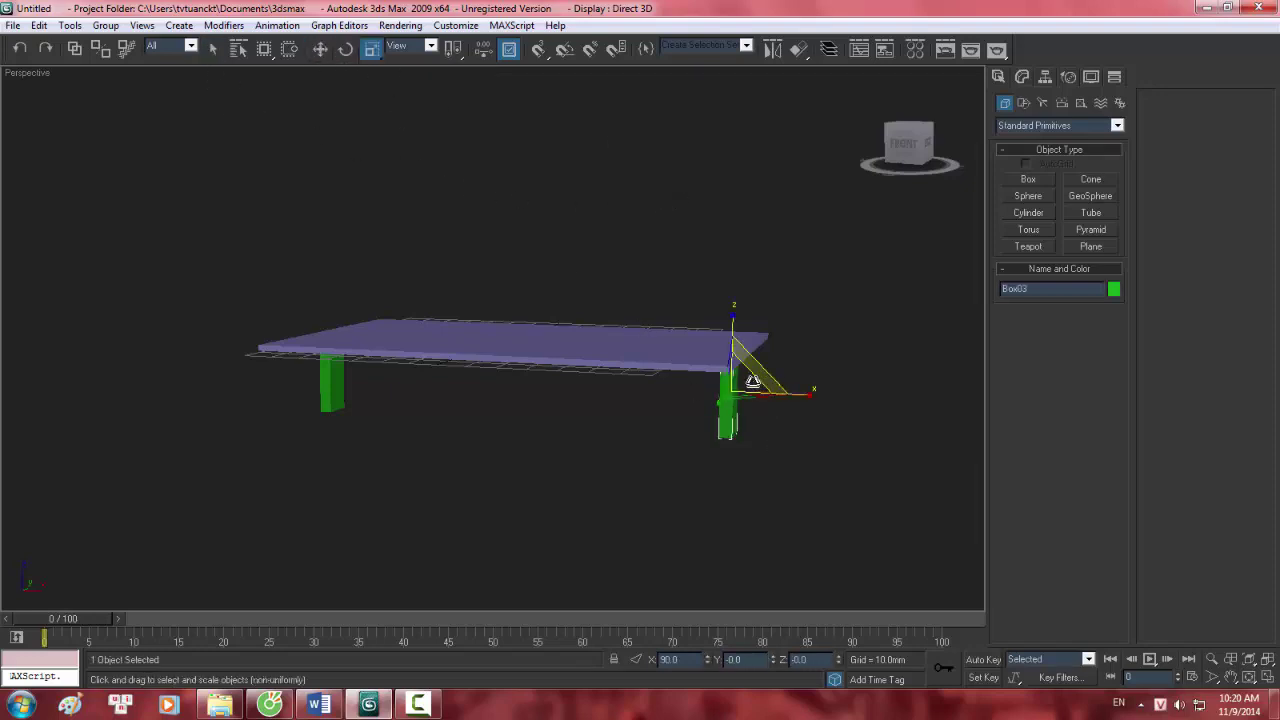
drag(761, 386, 814, 351)
drag(748, 400, 847, 443)
scroll(708, 295, down, 3)
alt+middle_drag(708, 295, 679, 423)
scroll(615, 374, up, 3)
scroll(615, 374, down, 3)
alt+middle_drag(615, 374, 600, 334)
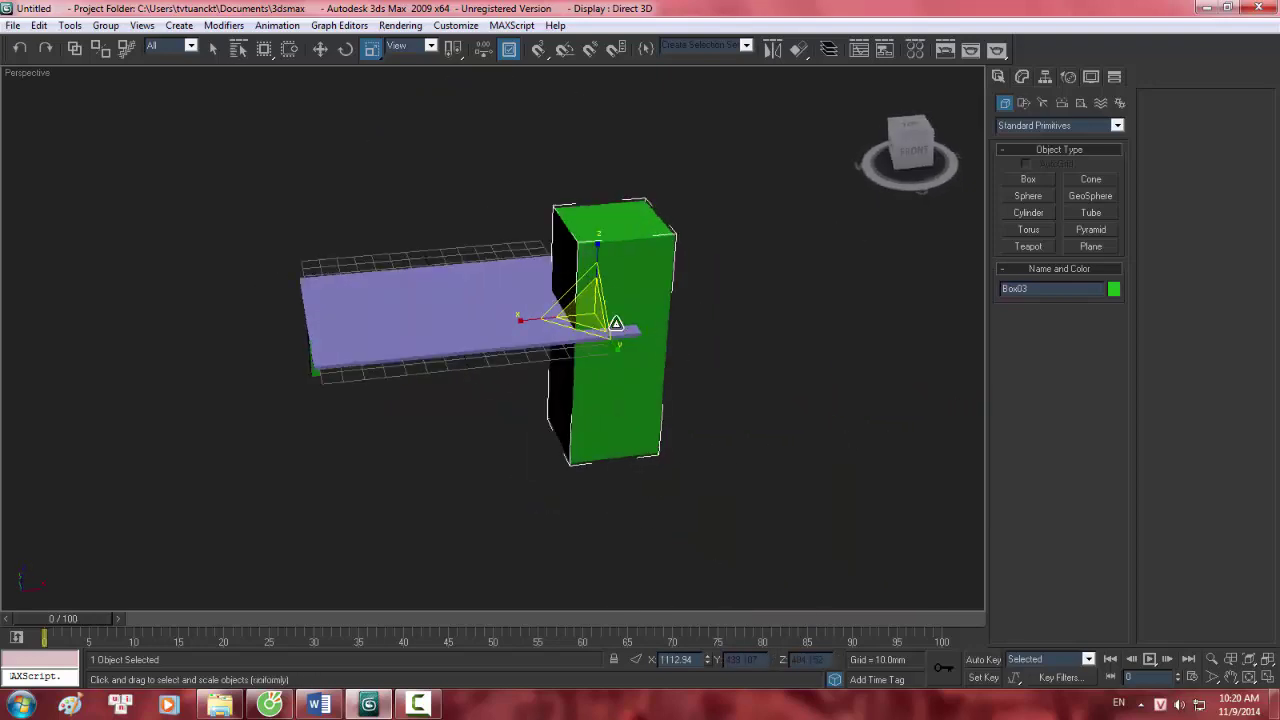
Delete the oversized leg at the slab's right end.
scroll(600, 334, up, 2)
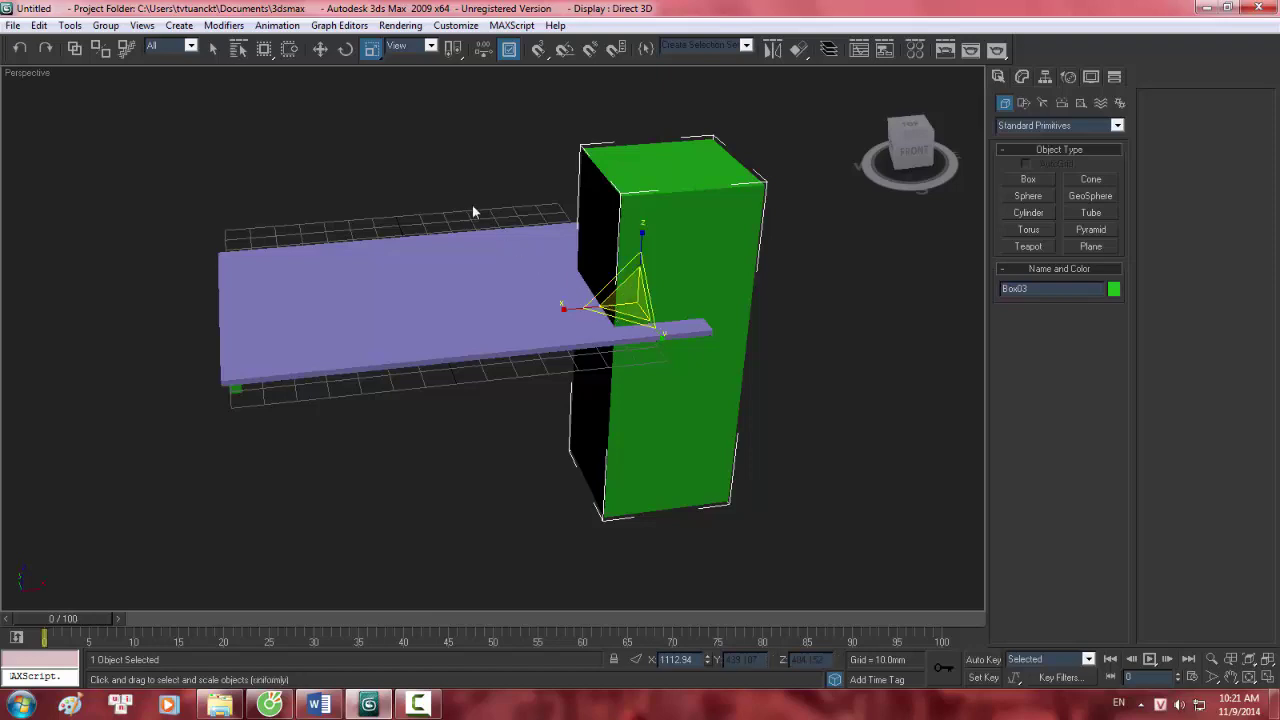
scroll(725, 332, down, 2)
scroll(716, 330, up, 2)
middle_drag(624, 314, 603, 319)
key(Delete)
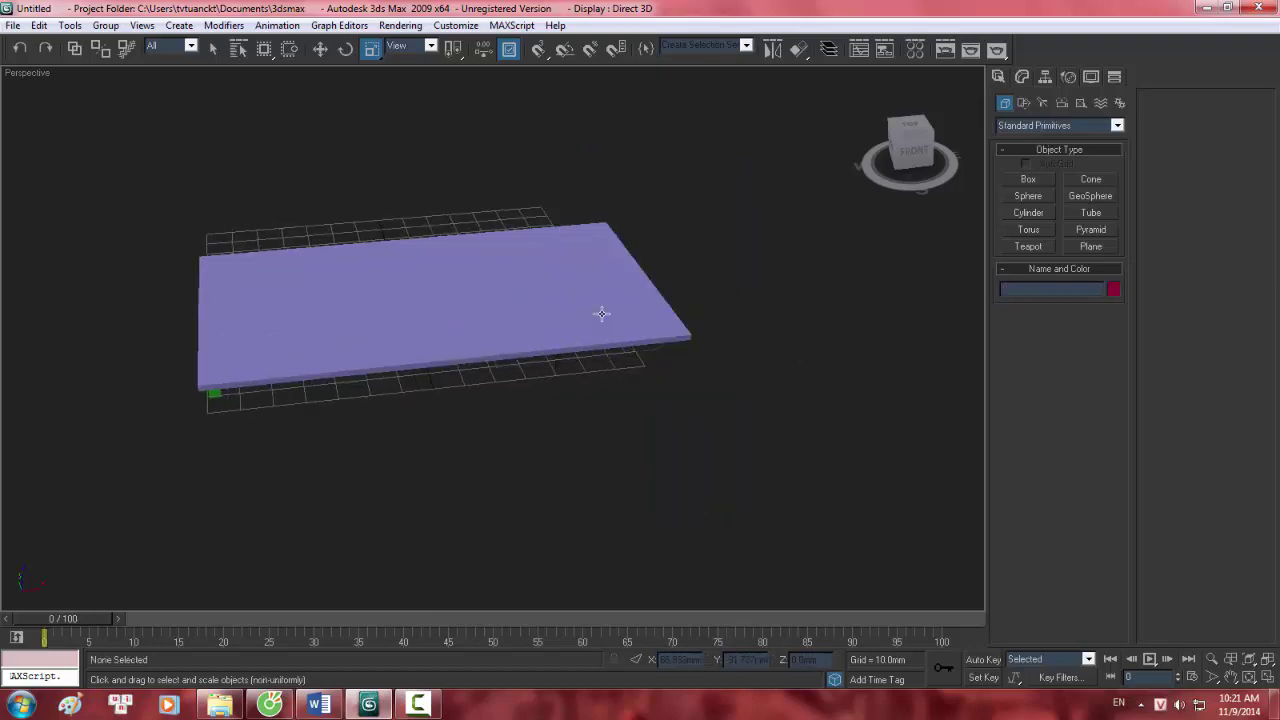
Select the slab and the remaining leg together and delete both.
scroll(391, 277, down, 4)
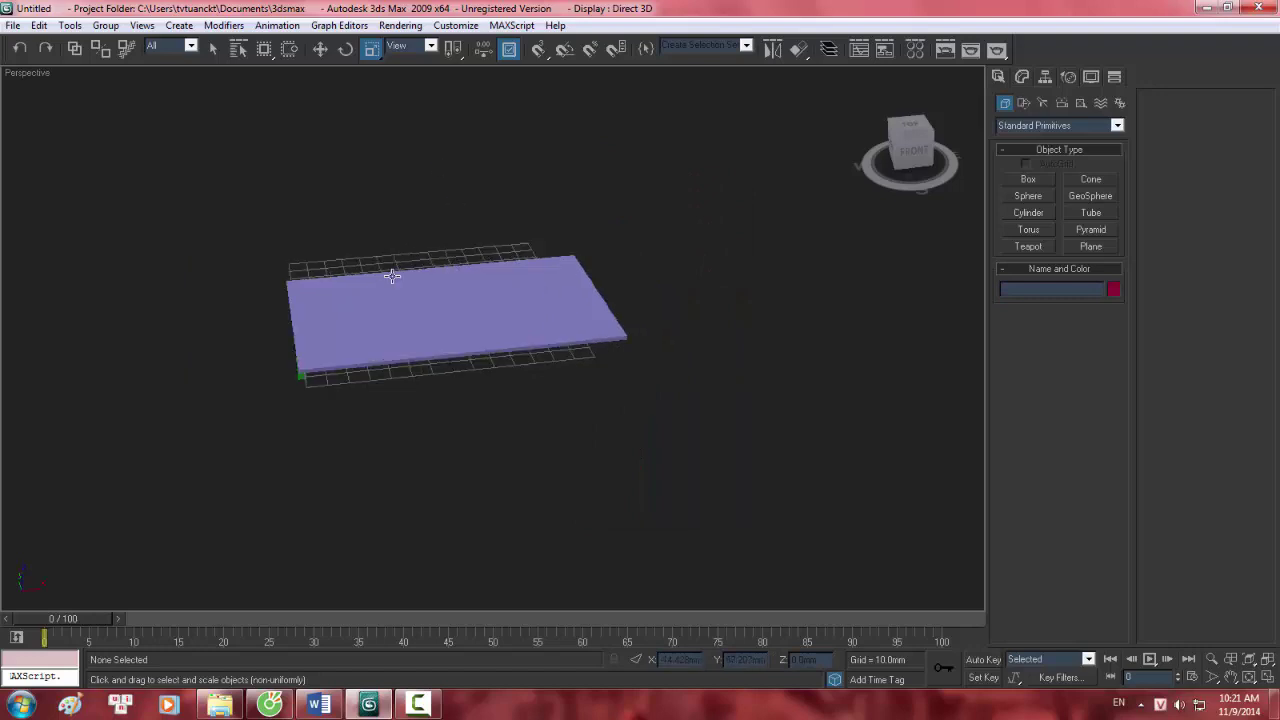
alt+middle_drag(411, 286, 415, 268)
scroll(466, 293, up, 6)
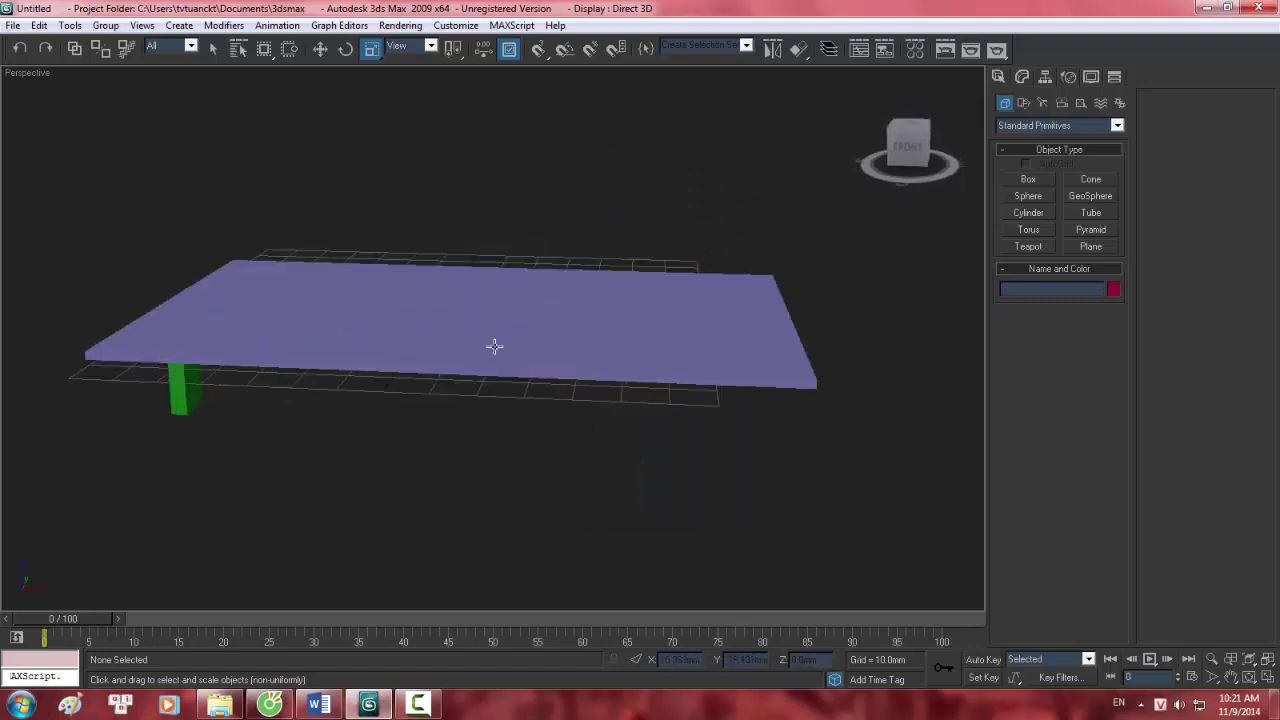
scroll(494, 346, down, 6)
drag(754, 514, 269, 177)
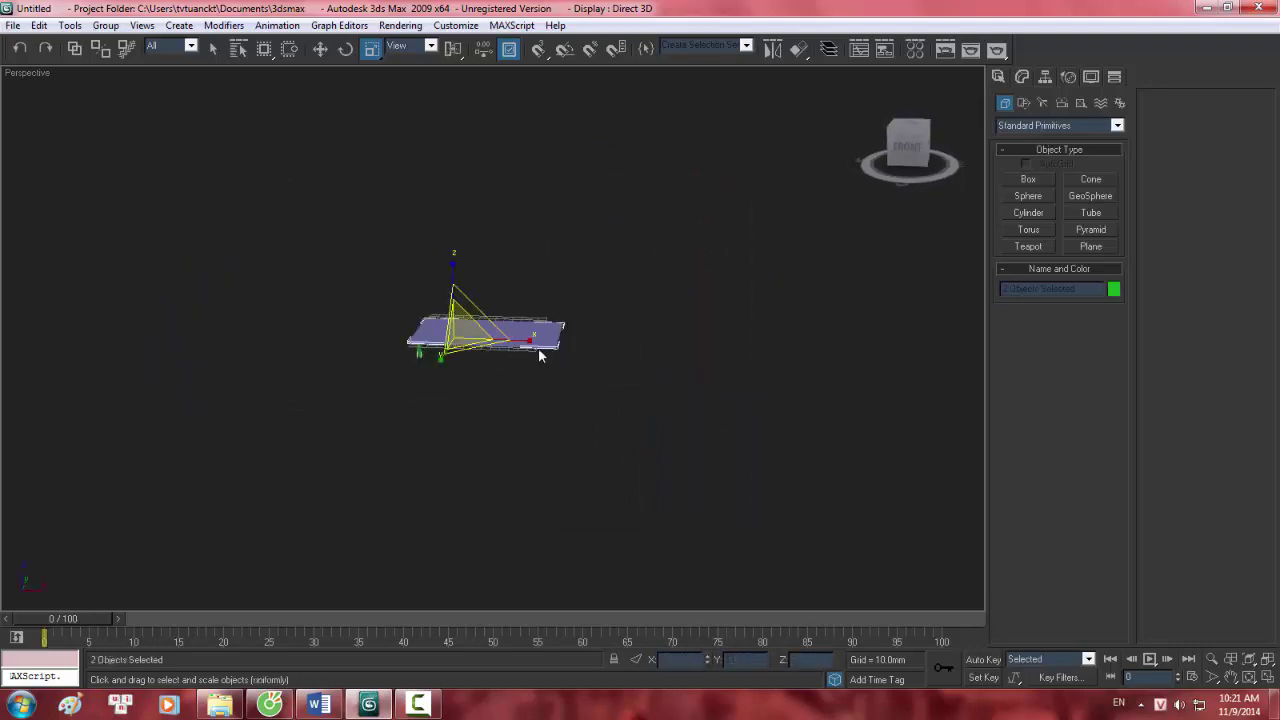
scroll(485, 340, up, 4)
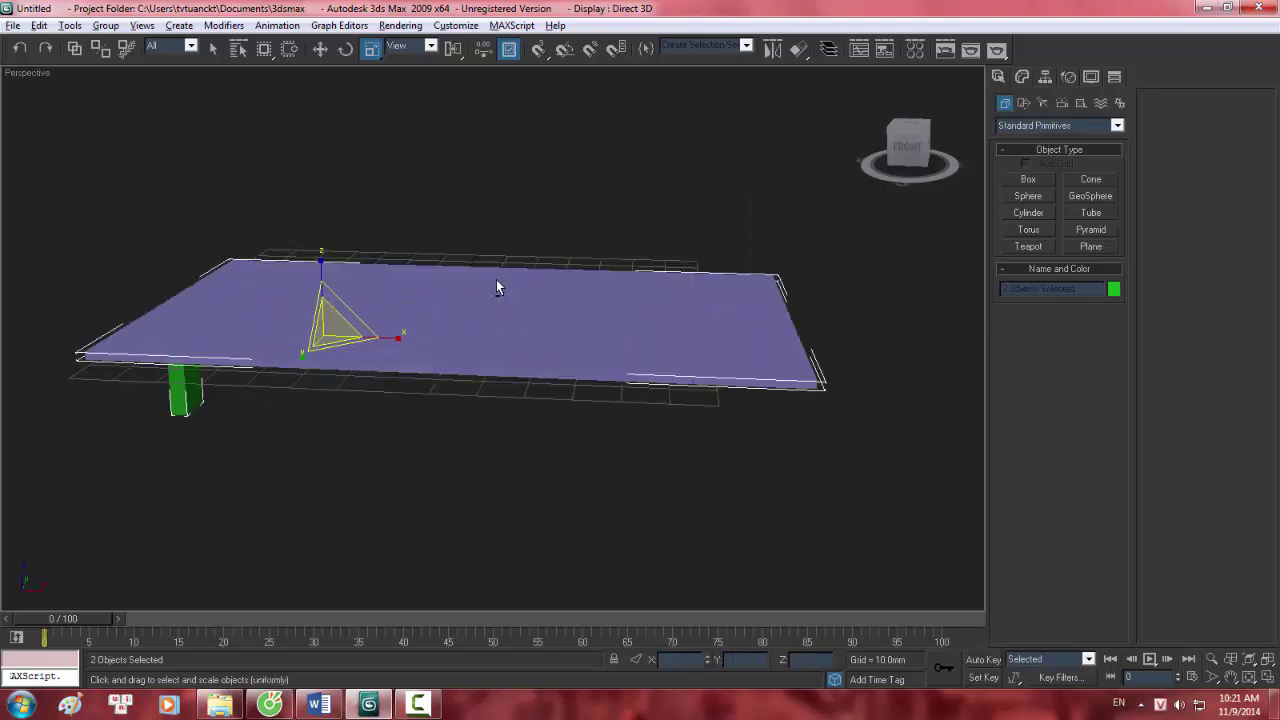
alt+middle_drag(496, 287, 506, 347)
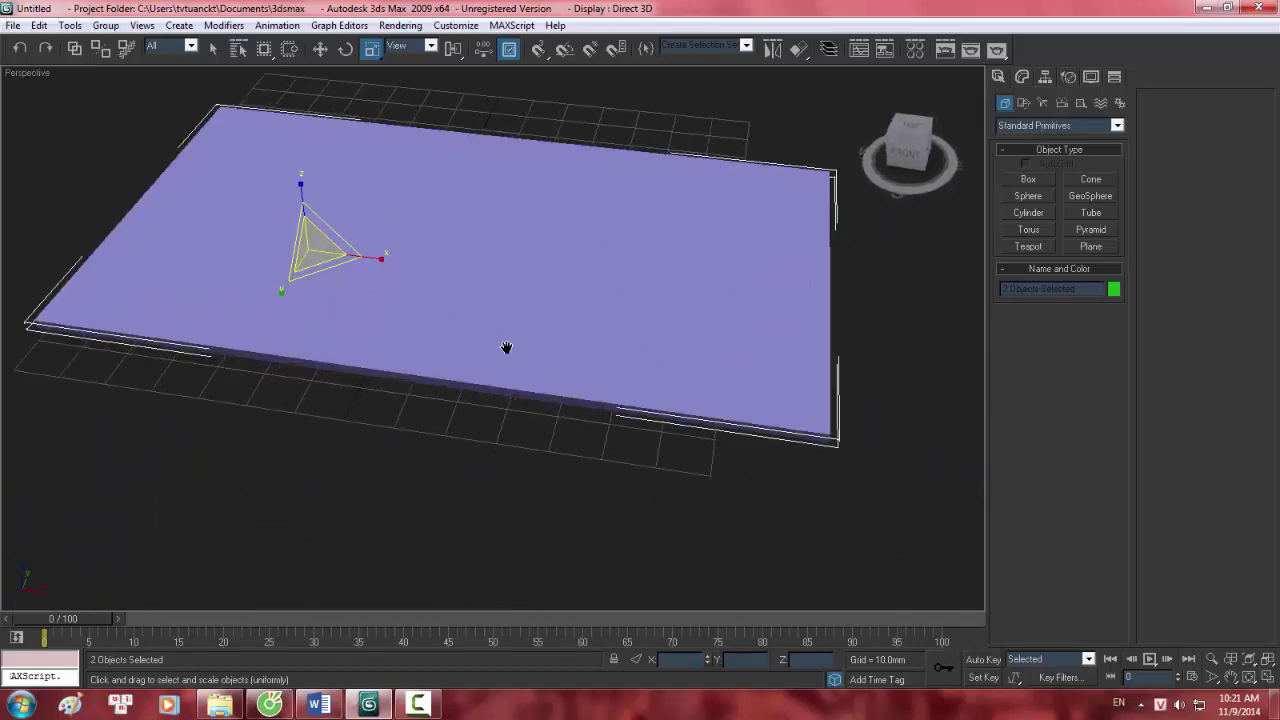
scroll(550, 388, down, 3)
scroll(762, 504, down, 2)
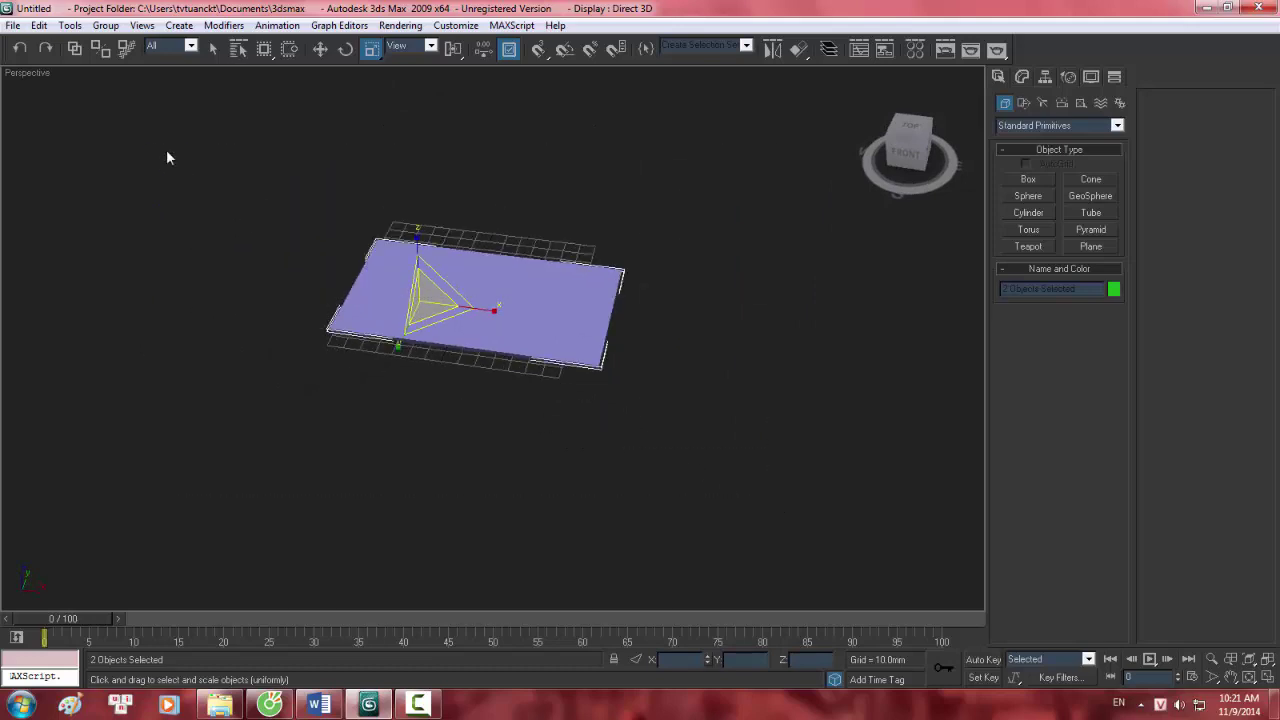
key(Delete)
In the Perspective view, create a box about 18.7 mm long, 29.8 mm wide and 8.3 mm high at the grid's left edge.
click(1028, 179)
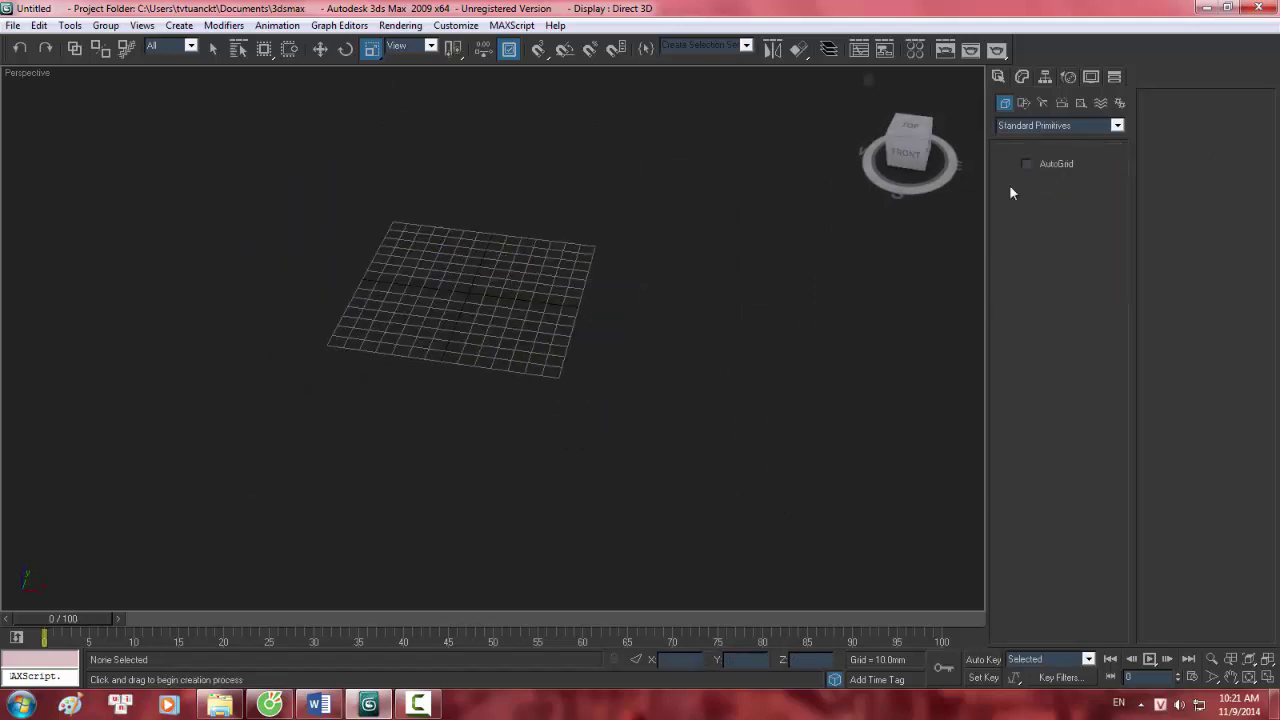
drag(381, 285, 383, 293)
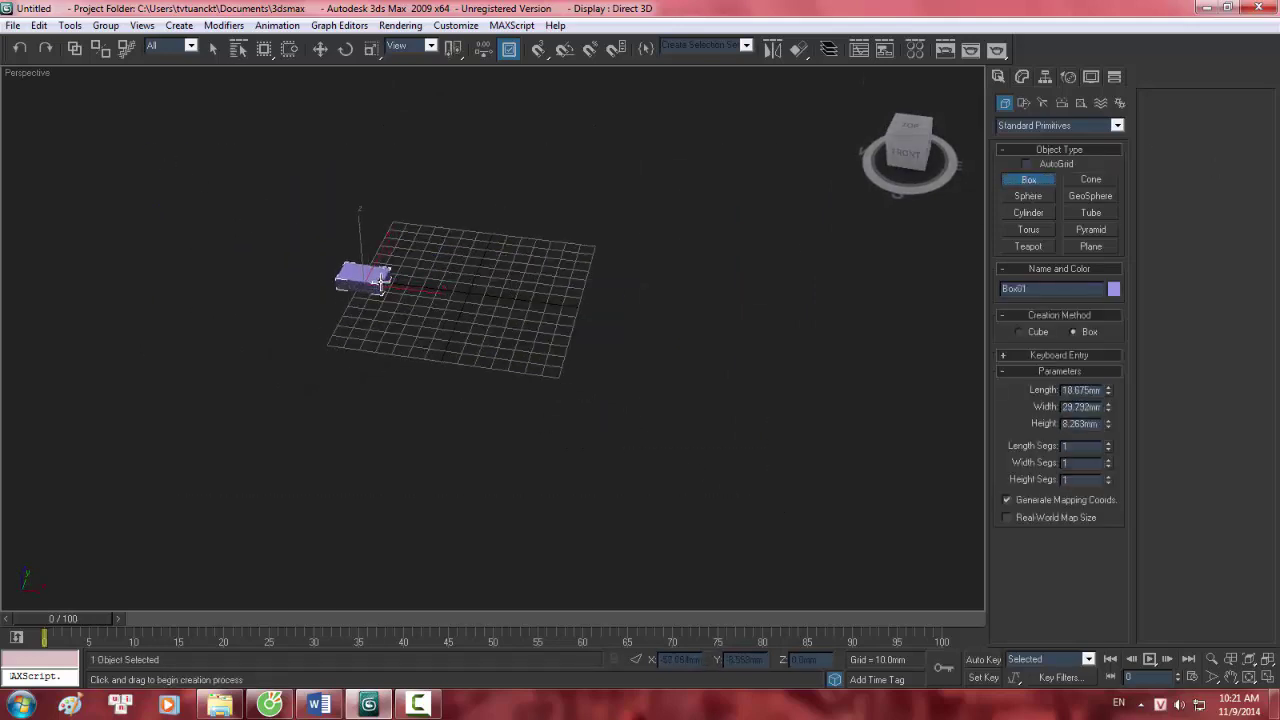
click(381, 282)
alt+middle_drag(478, 246, 374, 322)
Try moving only the box's pivot along X to about 156 mm, undo the move and leave pivot editing.
click(370, 49)
click(1021, 76)
click(1044, 76)
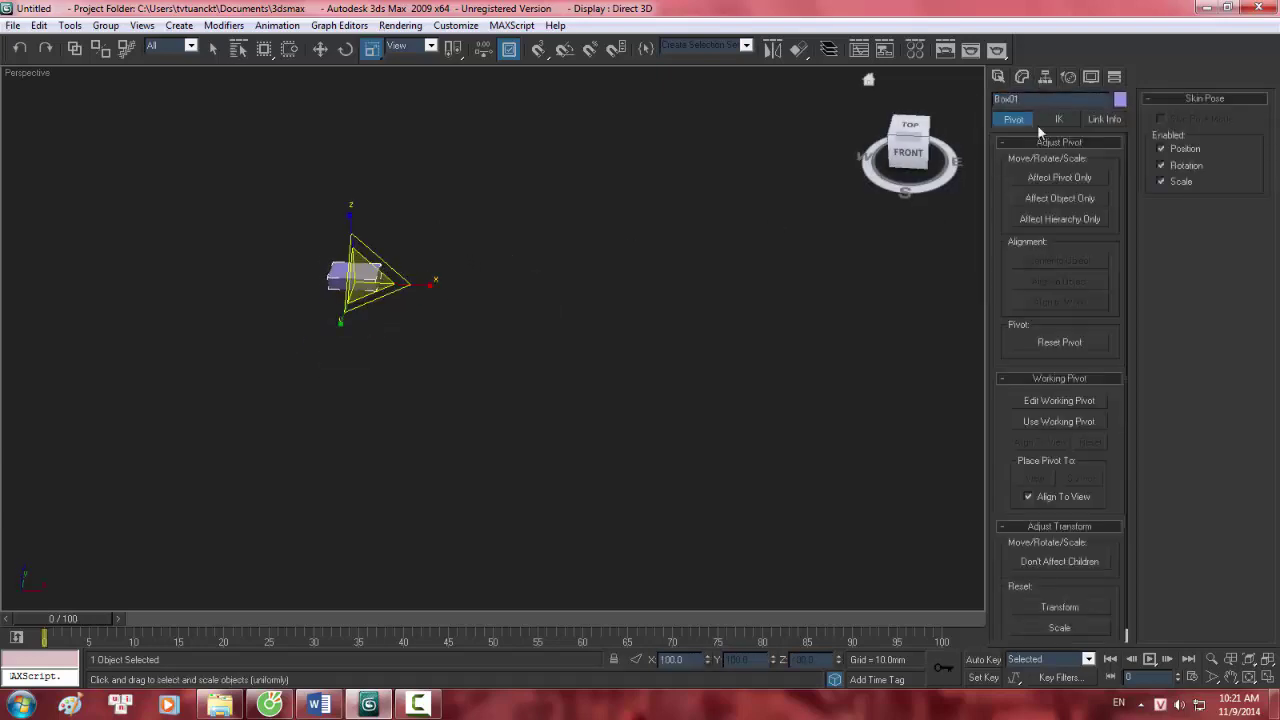
click(1042, 177)
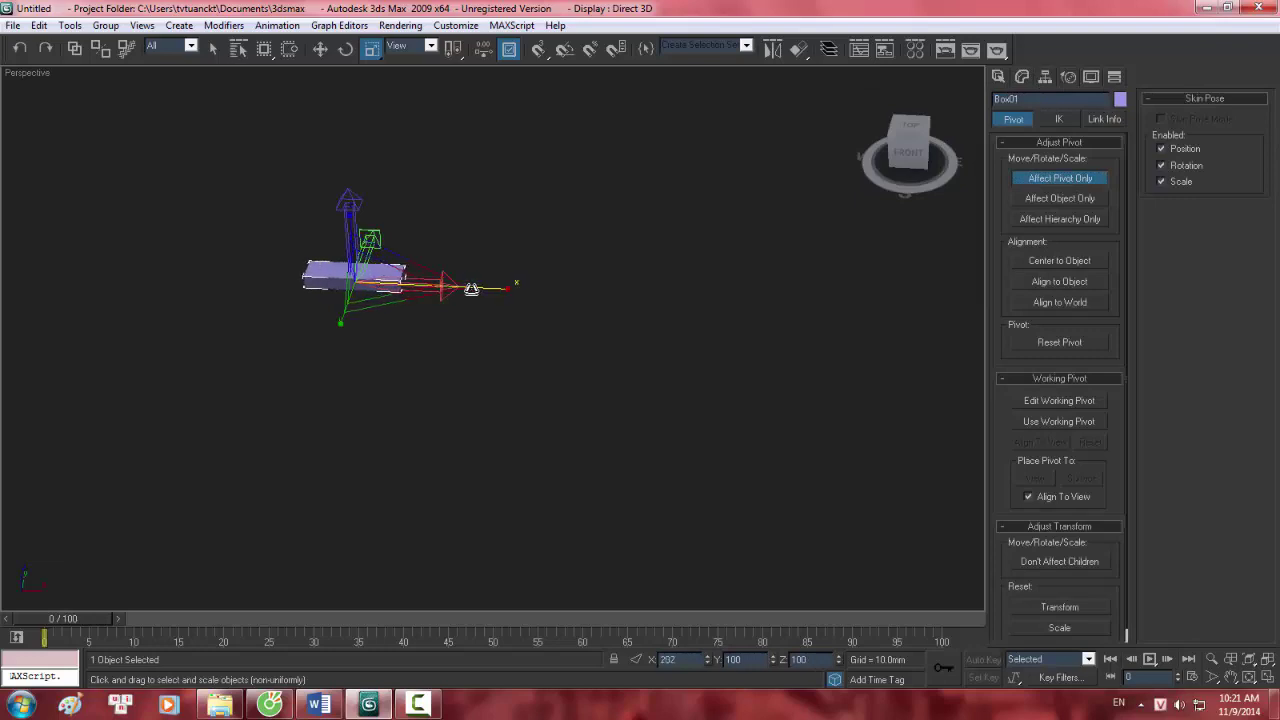
click(319, 49)
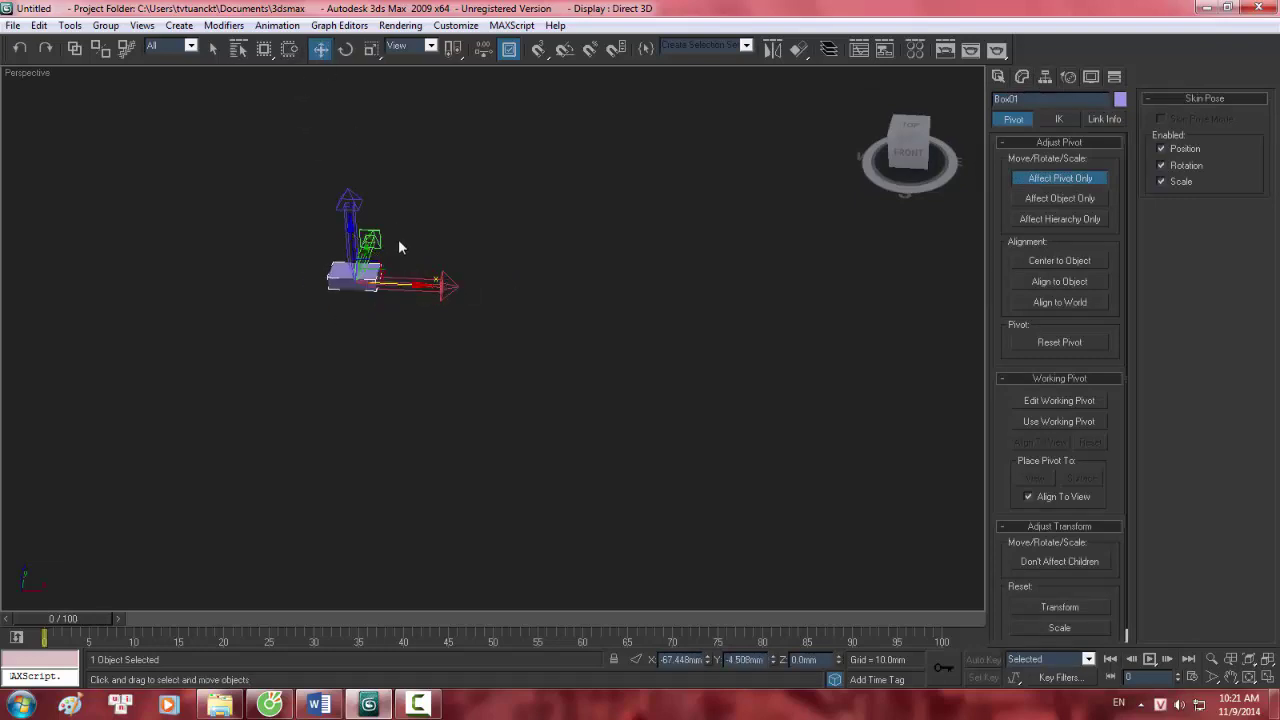
drag(419, 285, 771, 354)
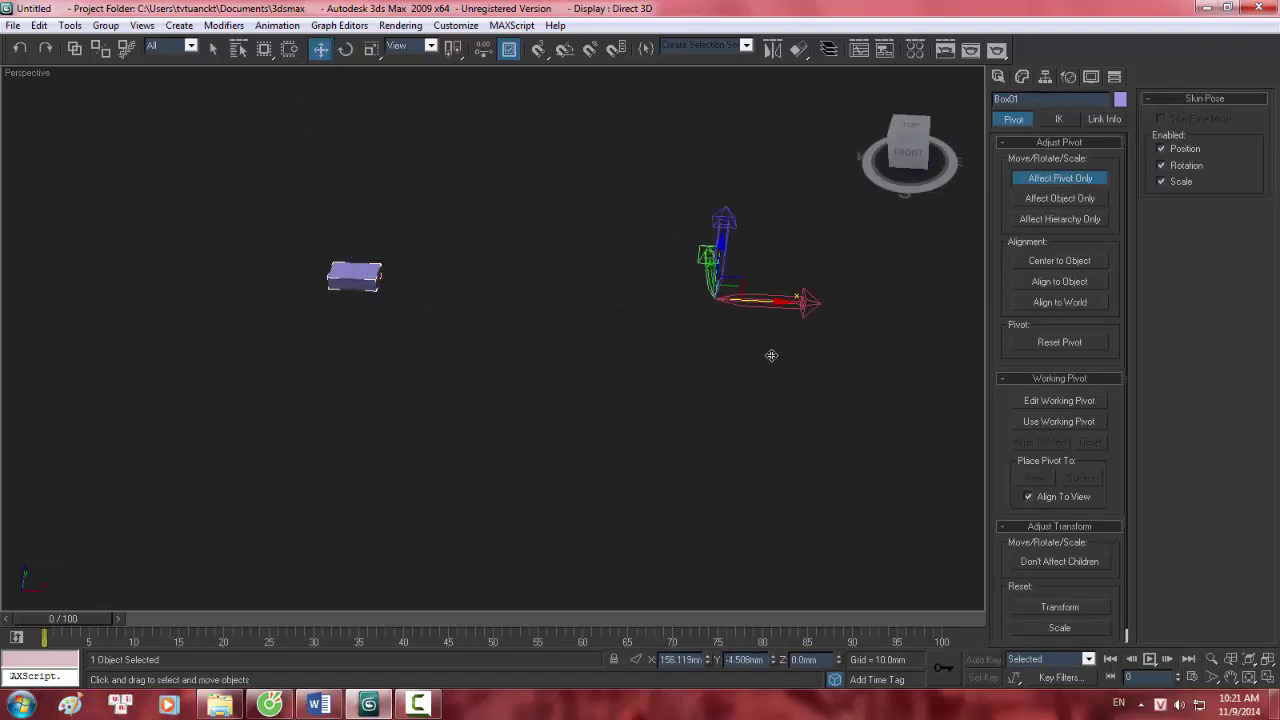
key(ctrl+z)
click(1055, 185)
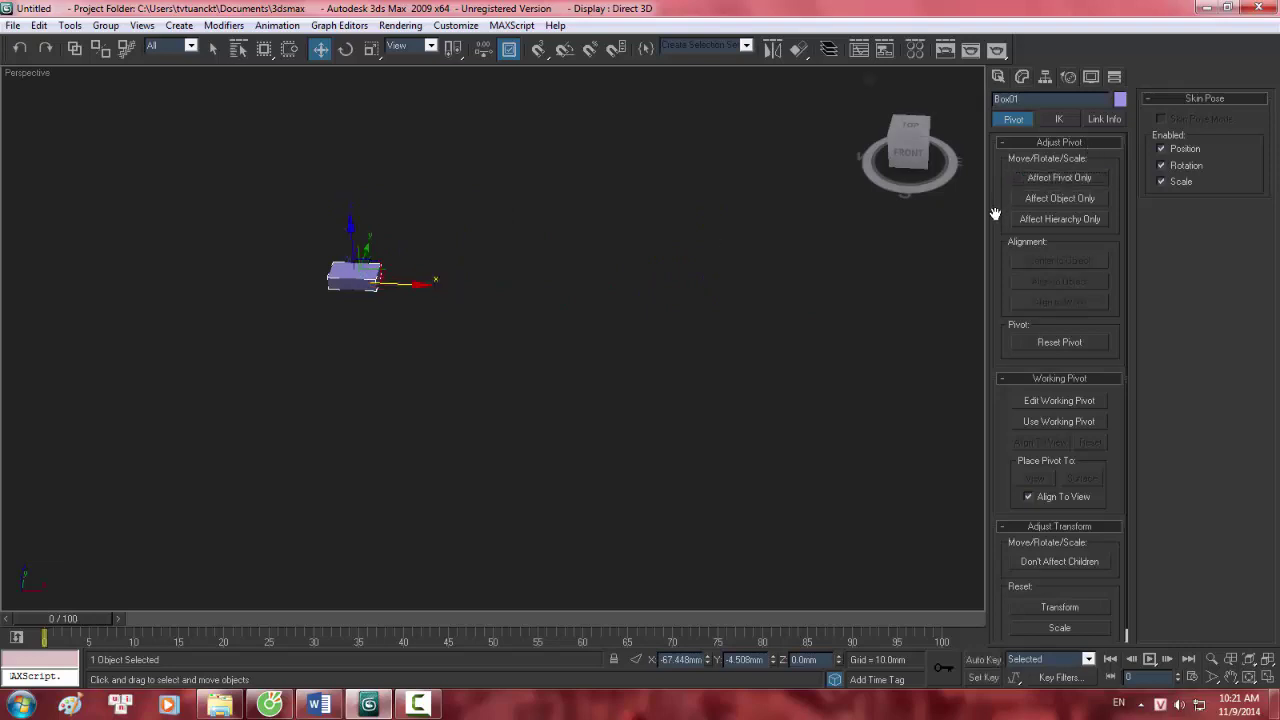
Set up a previewed Array of the box with 10 instances spaced 34 mm apart along X.
click(72, 26)
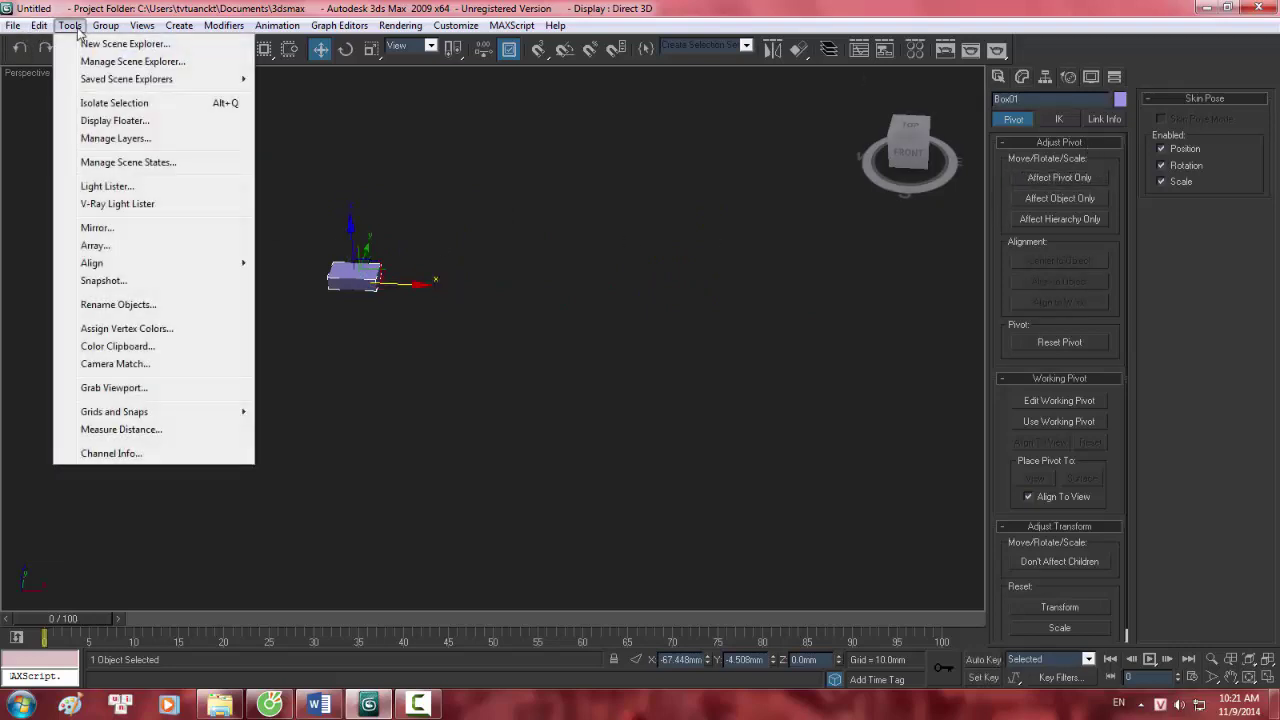
click(95, 245)
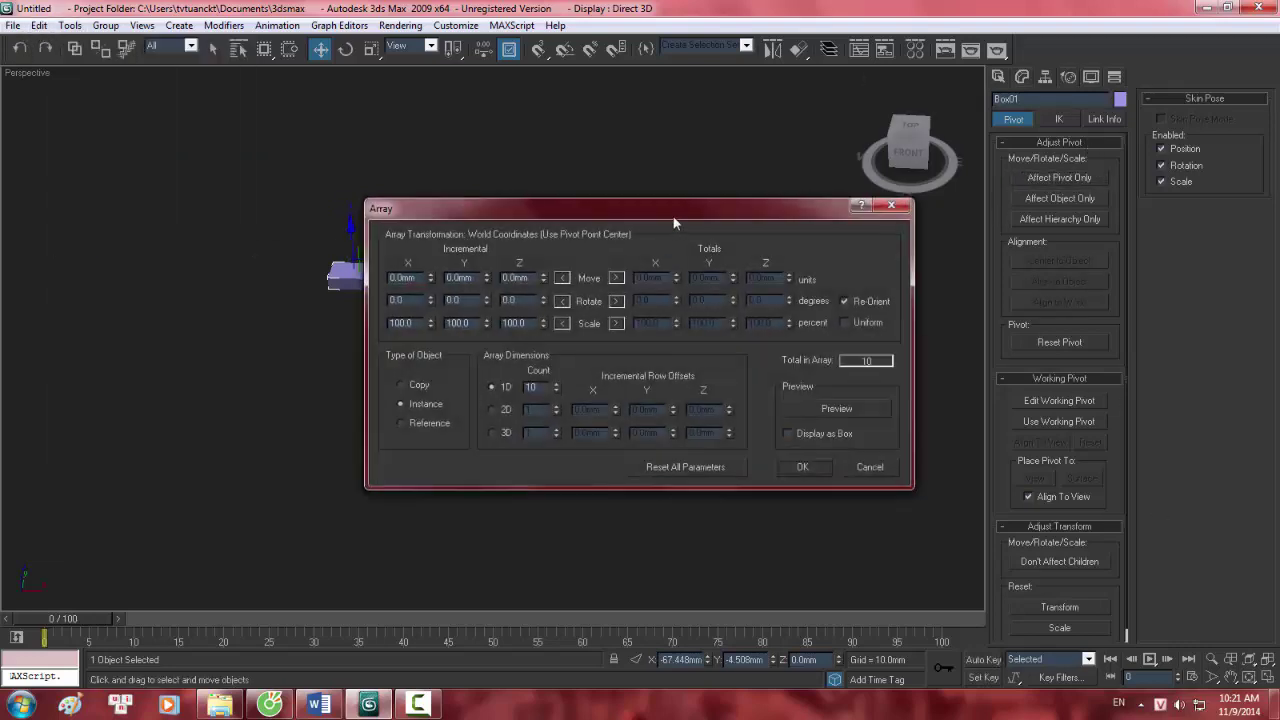
drag(673, 216, 1026, 206)
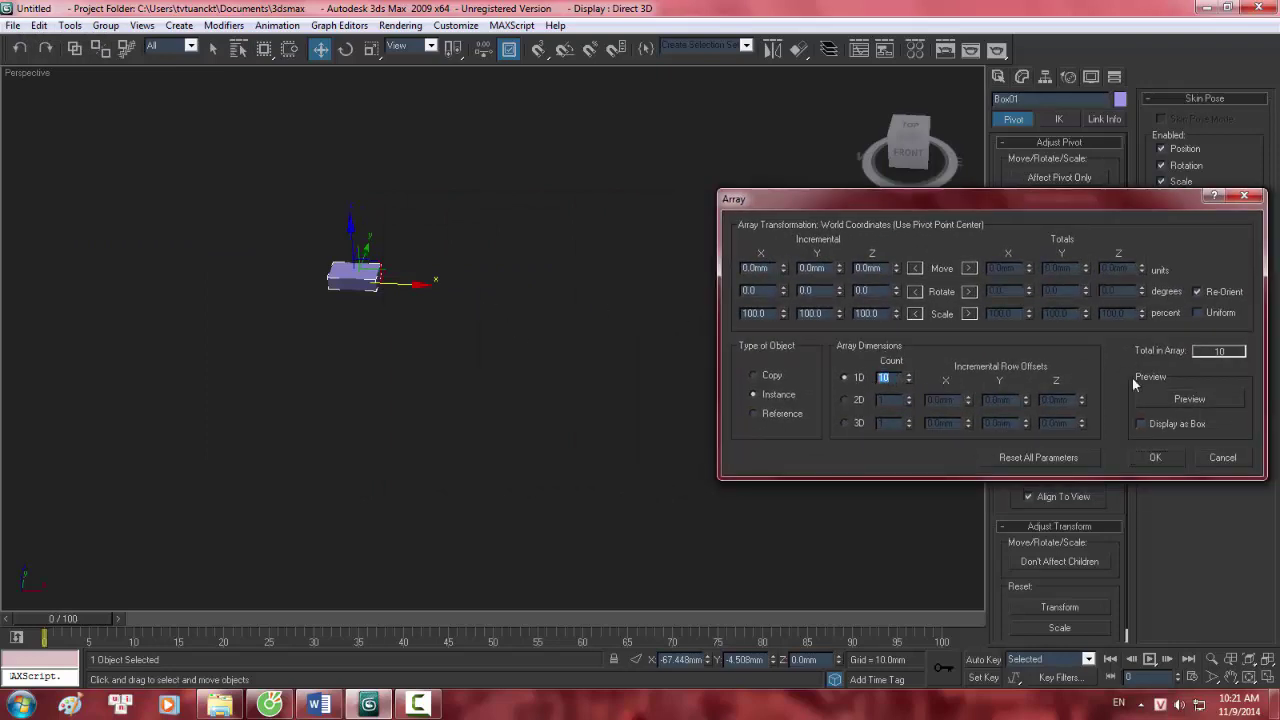
click(1164, 398)
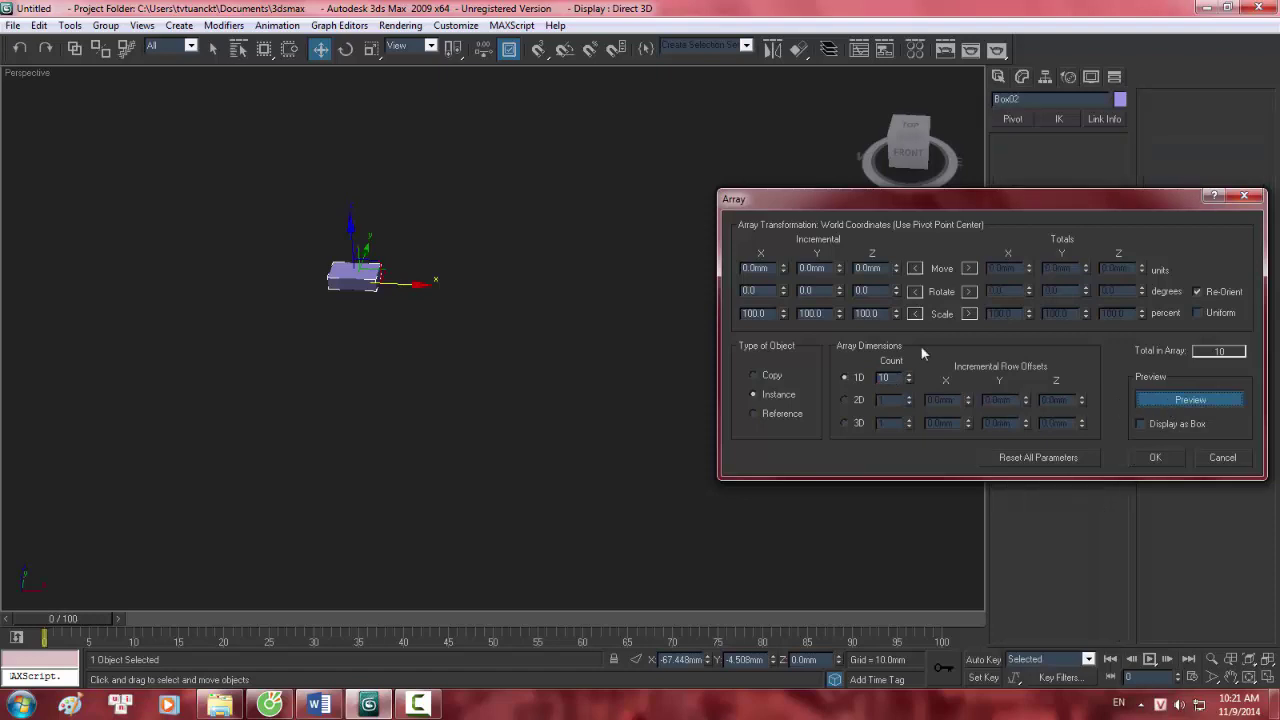
drag(781, 262, 965, 211)
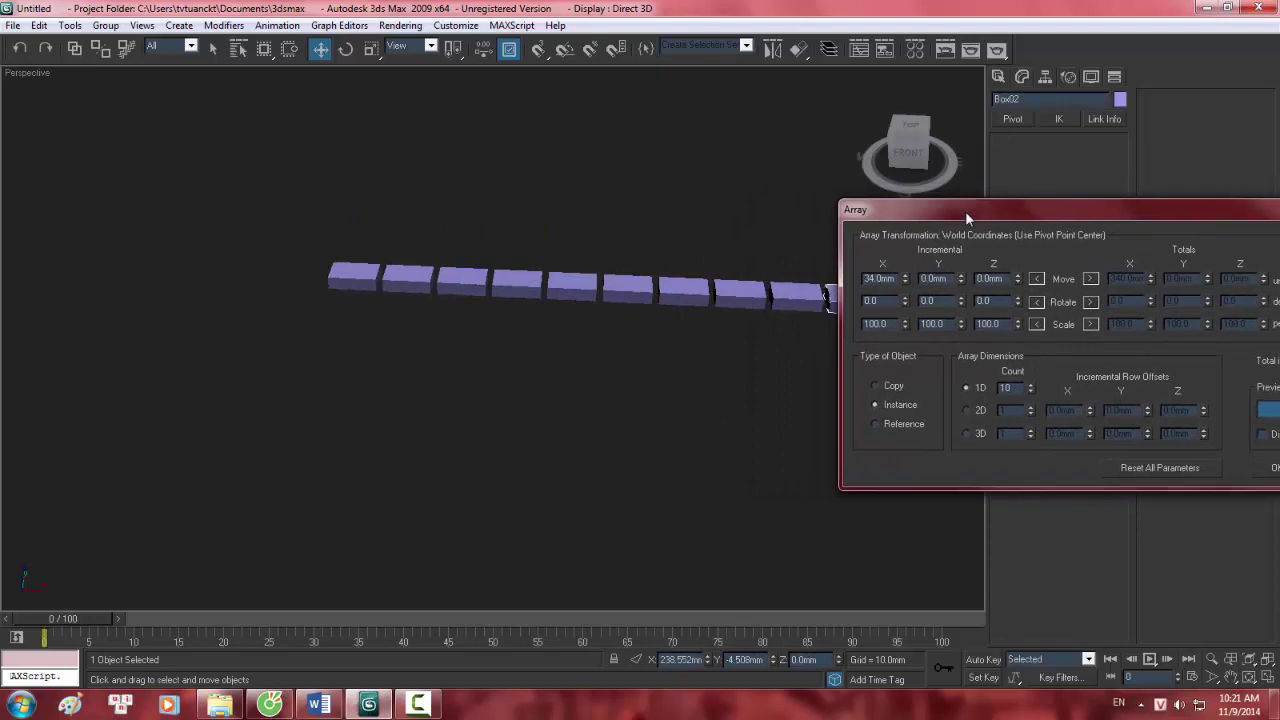
Add a second array dimension of 5 rows with 0 mm Y and 10 mm Z row offset, and create the array.
click(966, 410)
drag(941, 218, 521, 331)
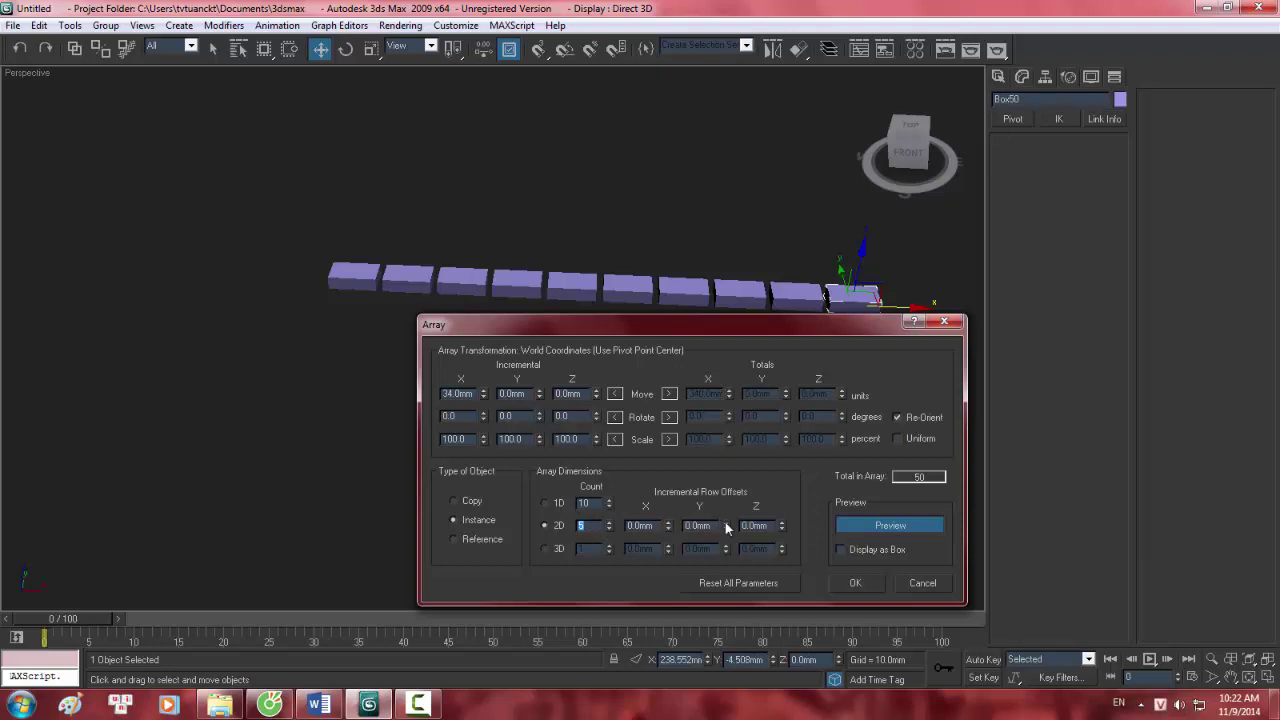
drag(726, 522, 727, 513)
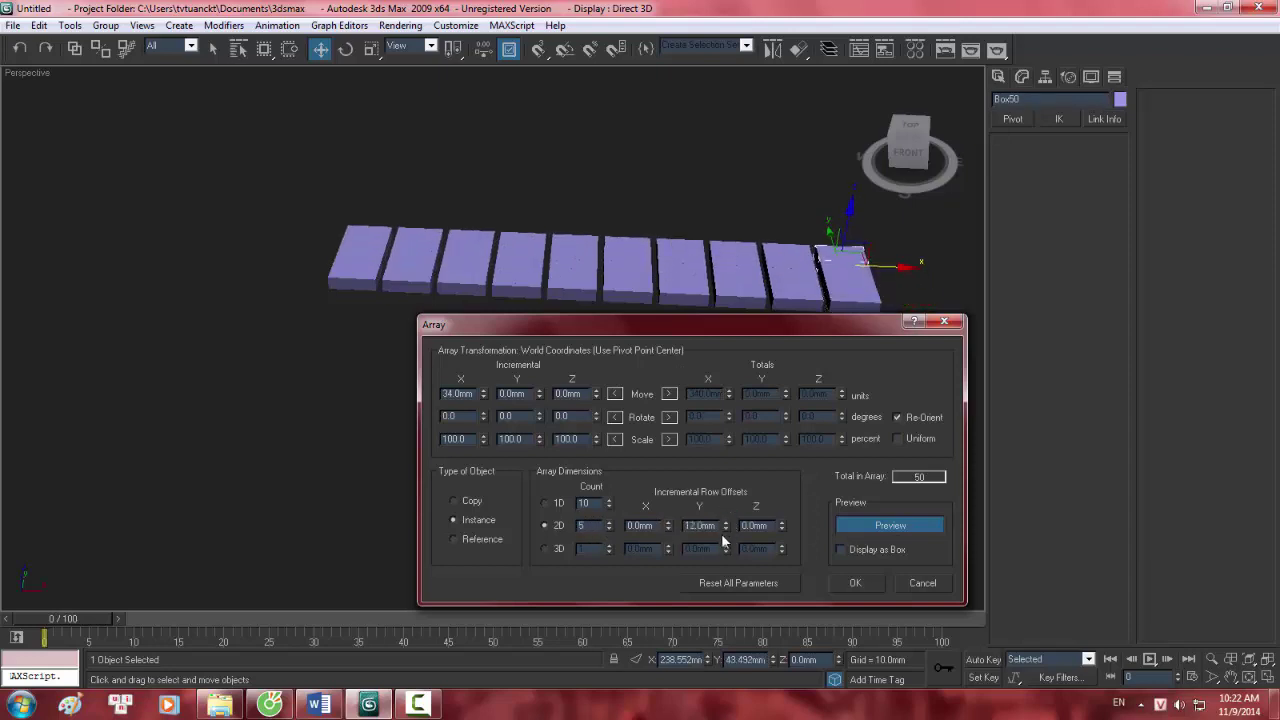
double_click(700, 525)
text(0)
drag(782, 521, 782, 513)
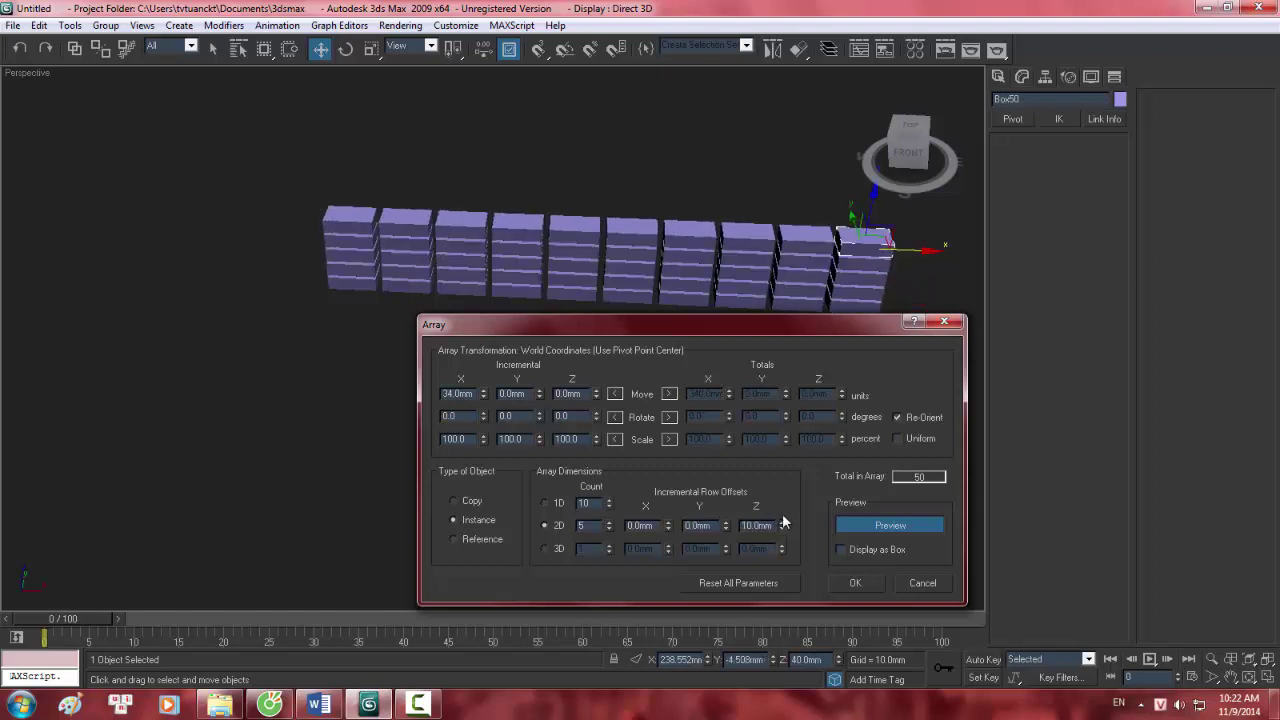
click(856, 583)
In the Left view, hide the grid and select the second and fourth rows of boxes together.
alt+middle_drag(634, 281, 571, 286)
scroll(582, 288, up, 3)
scroll(580, 289, down, 3)
key(f)
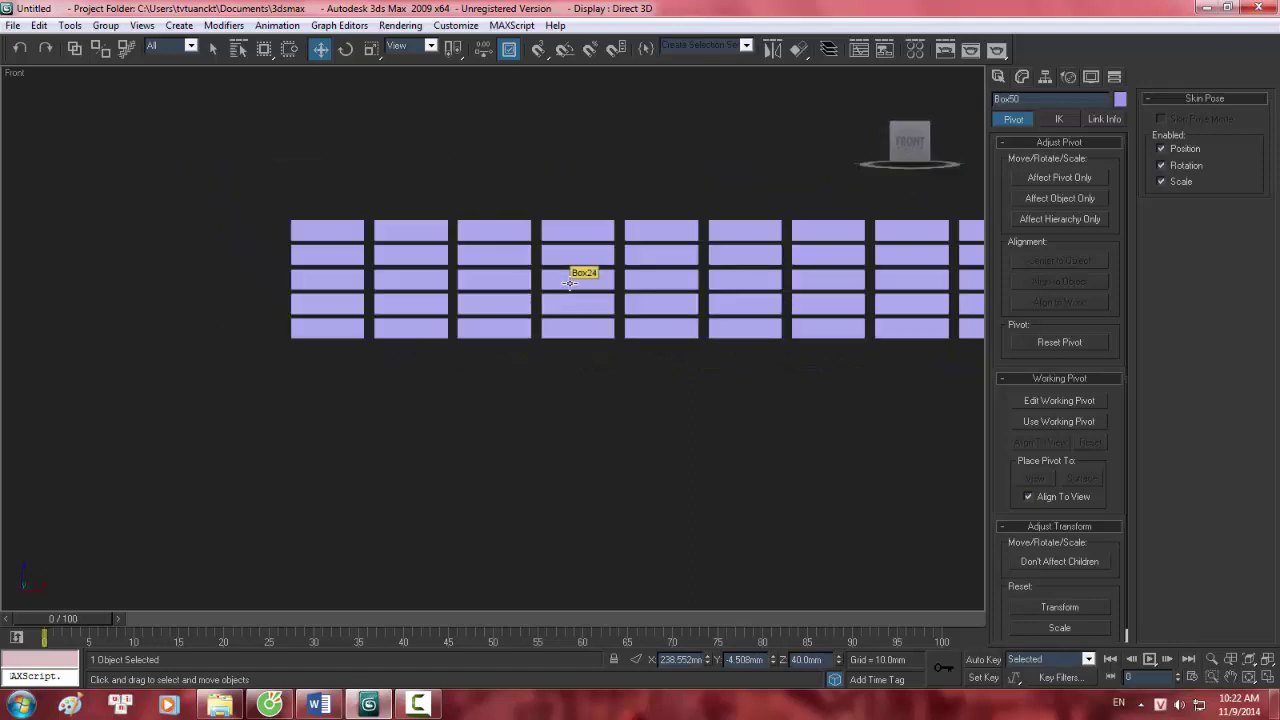
middle_drag(530, 304, 418, 308)
key(l)
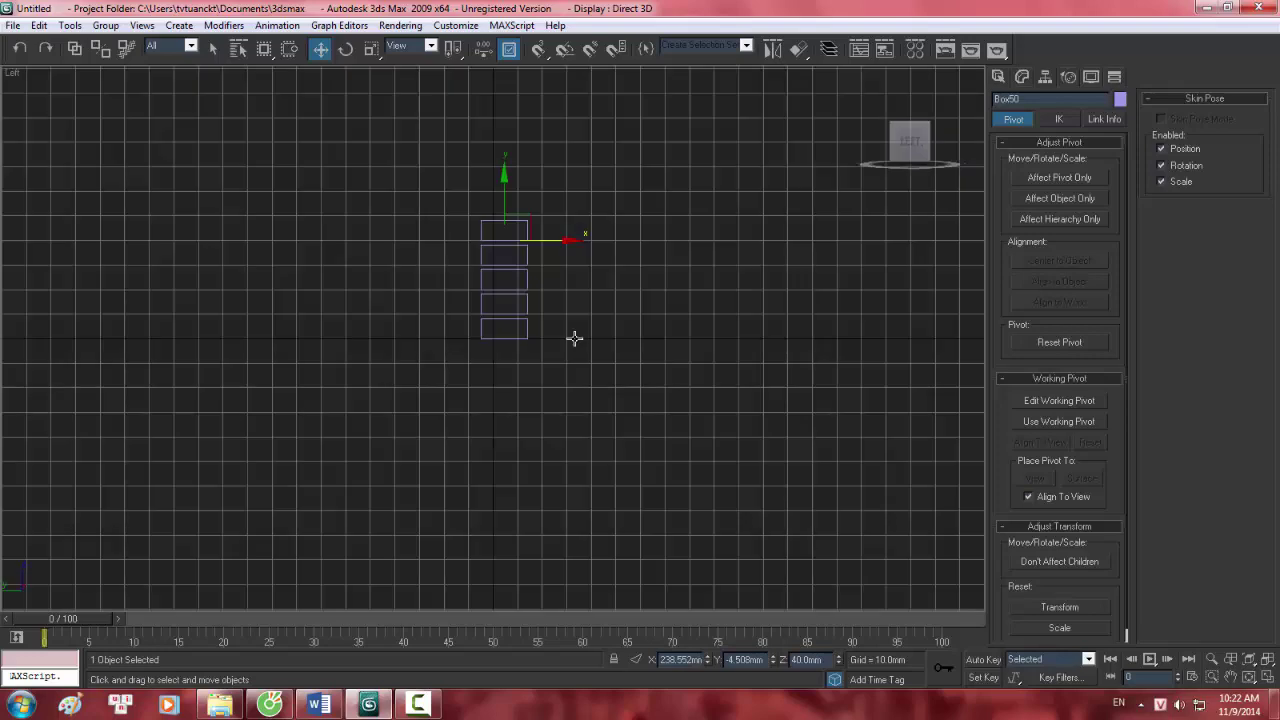
key(z)
scroll(513, 301, down, 10)
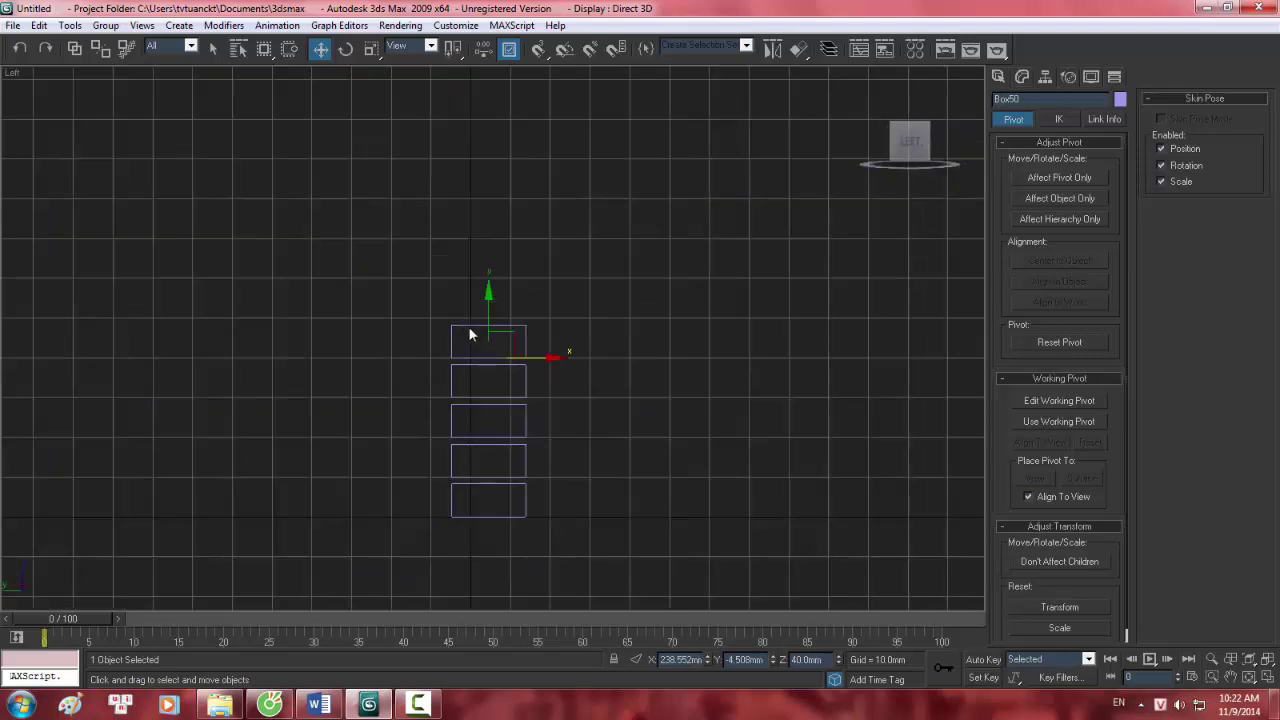
key(g)
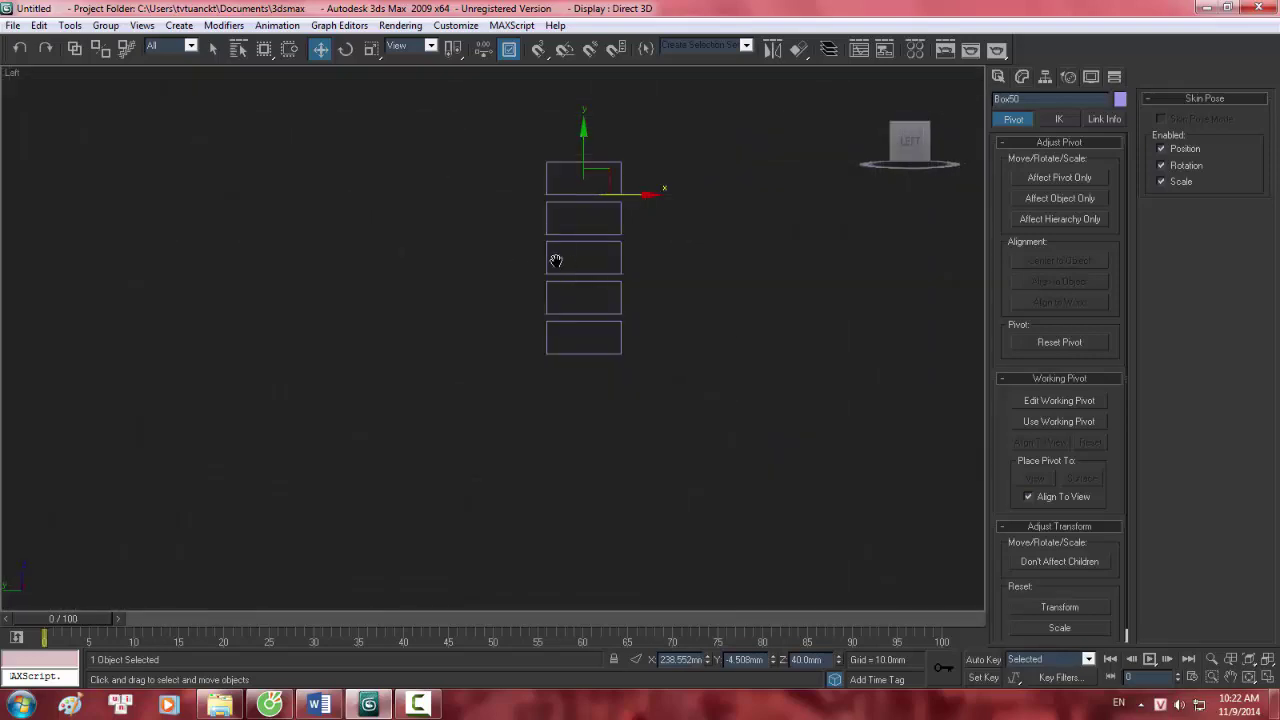
scroll(554, 260, up, 4)
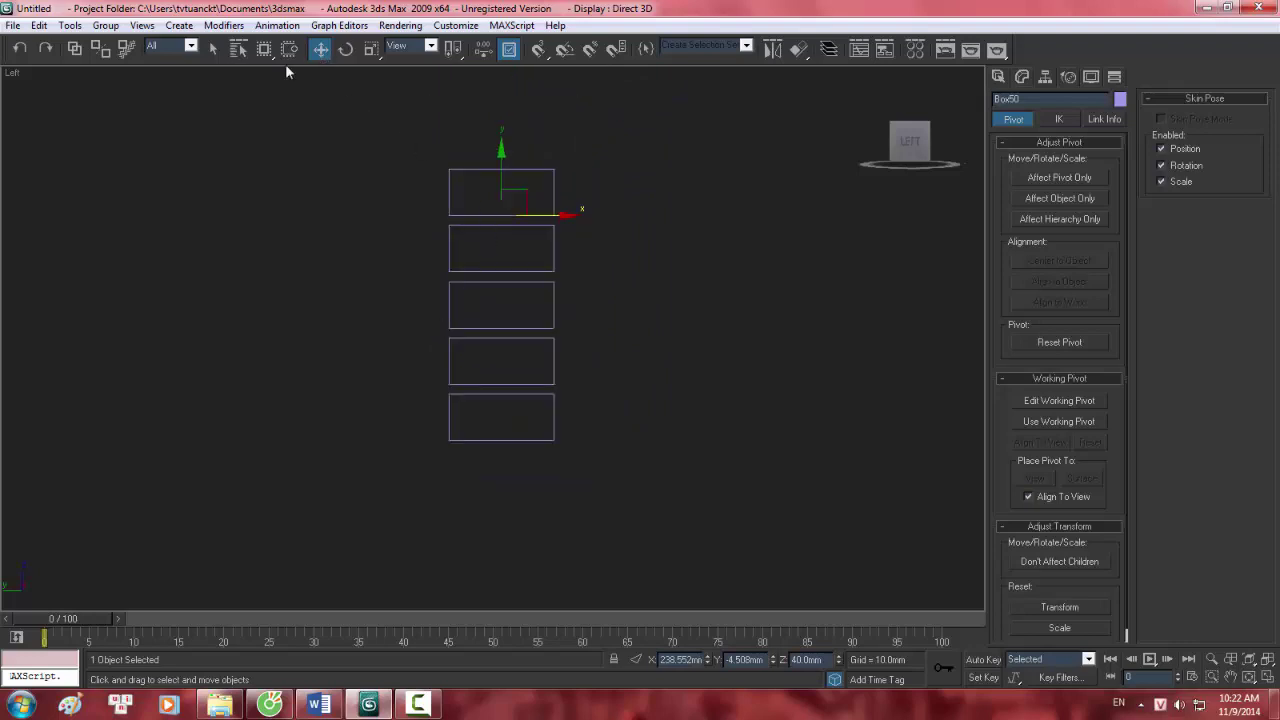
drag(454, 239, 411, 238)
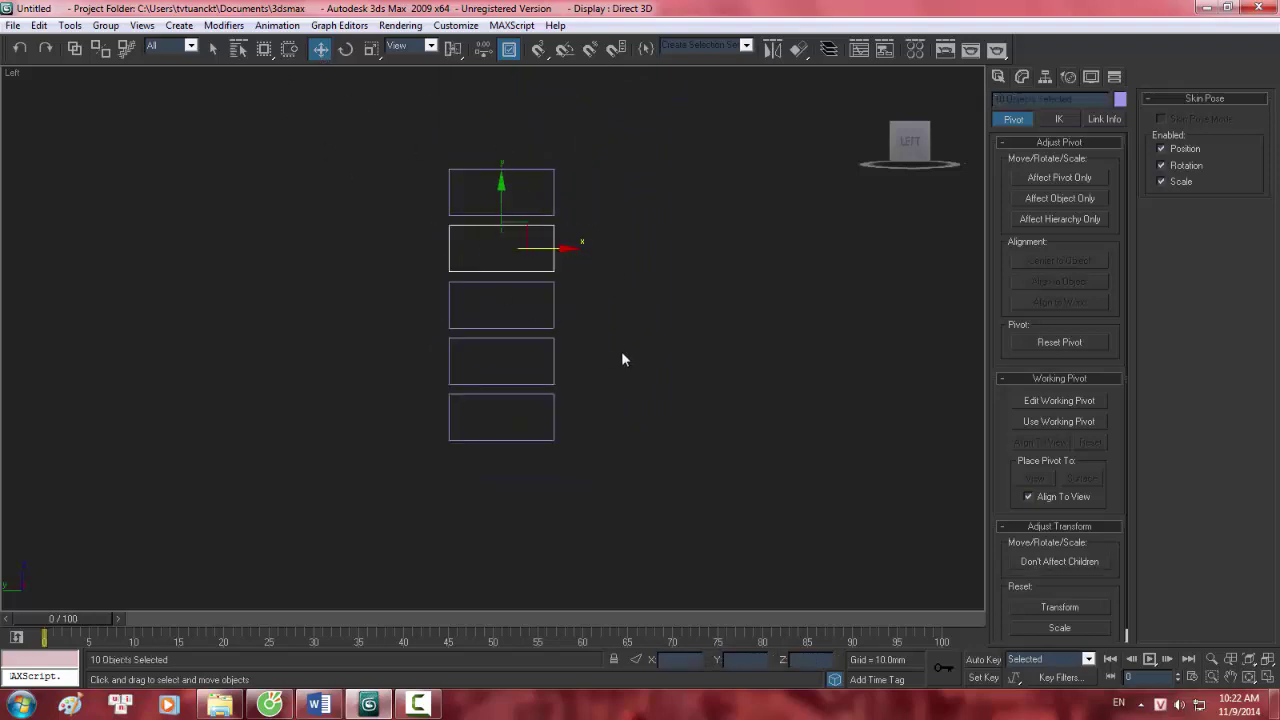
ctrl+drag(488, 355, 440, 351)
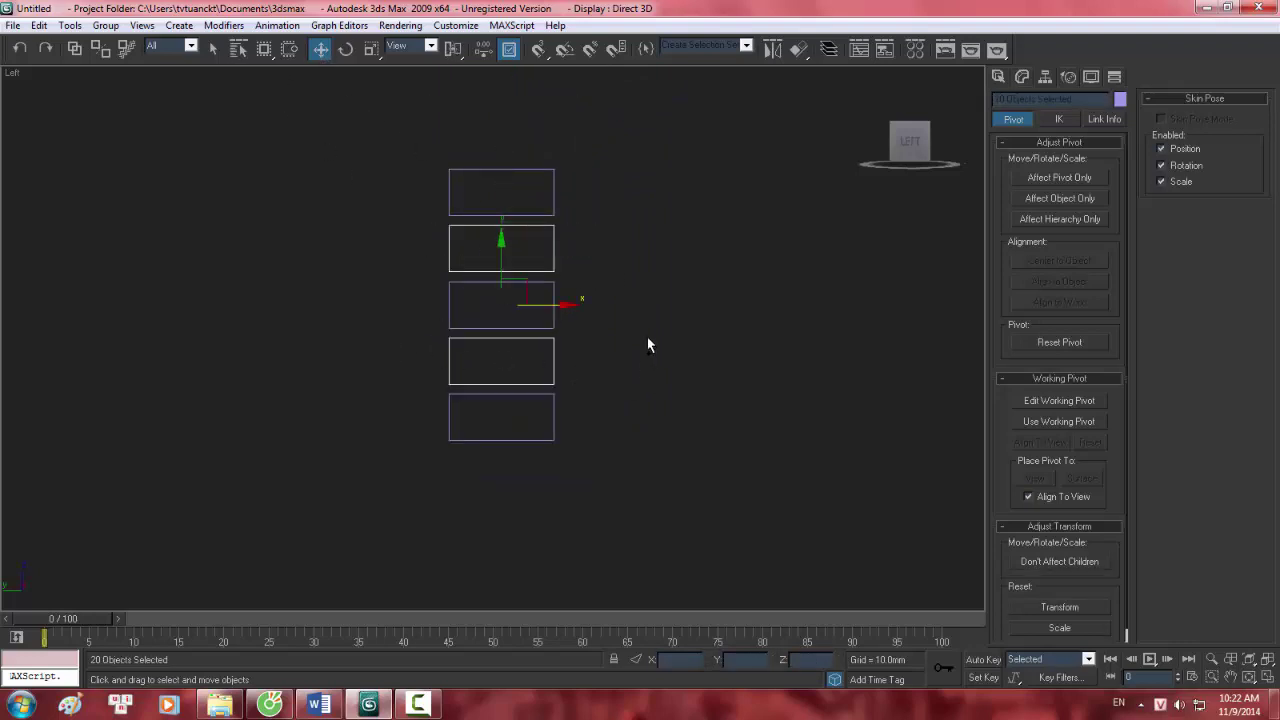
In the Front view, shift the two selected rows about 13.2 mm in the negative X direction to stagger them like bricks.
key(p)
scroll(634, 327, up, 1)
scroll(634, 327, down, 4)
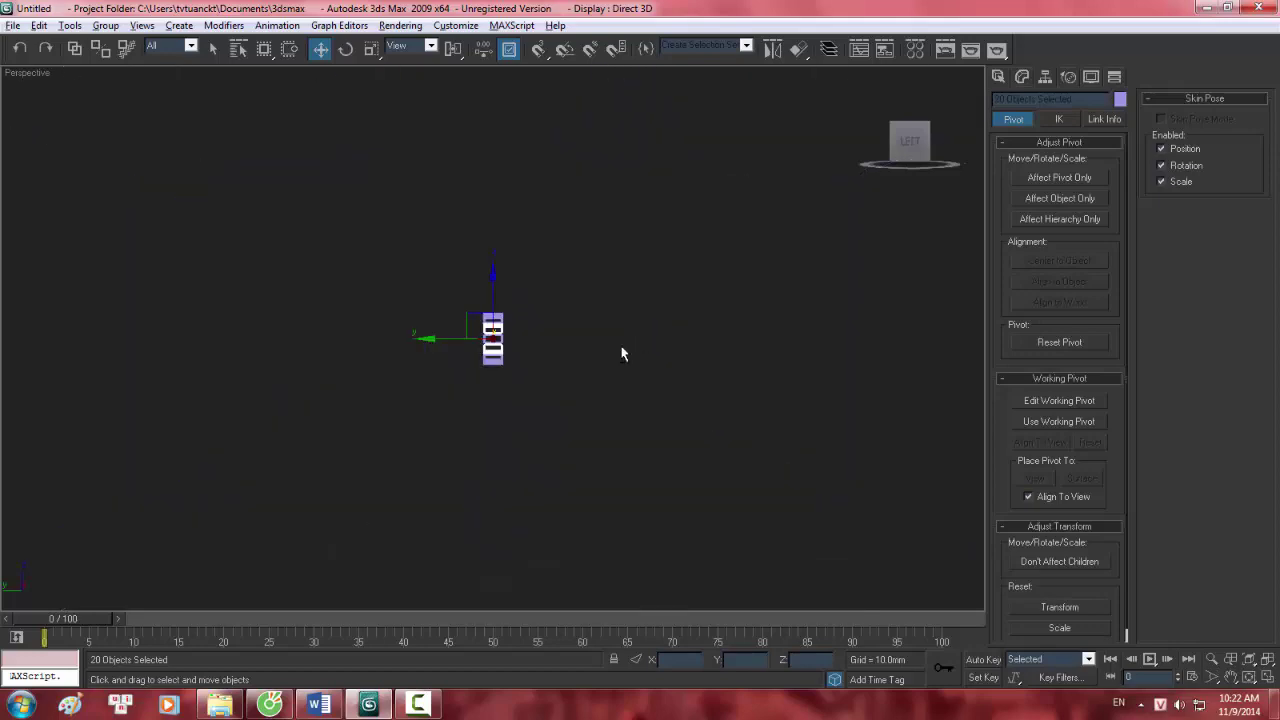
mouse_move(620, 351)
alt+middle_down()
mouse_move(477, 367)
mouse_move(618, 348)
alt+middle_up()
scroll(478, 367, up, 2)
key(F3)
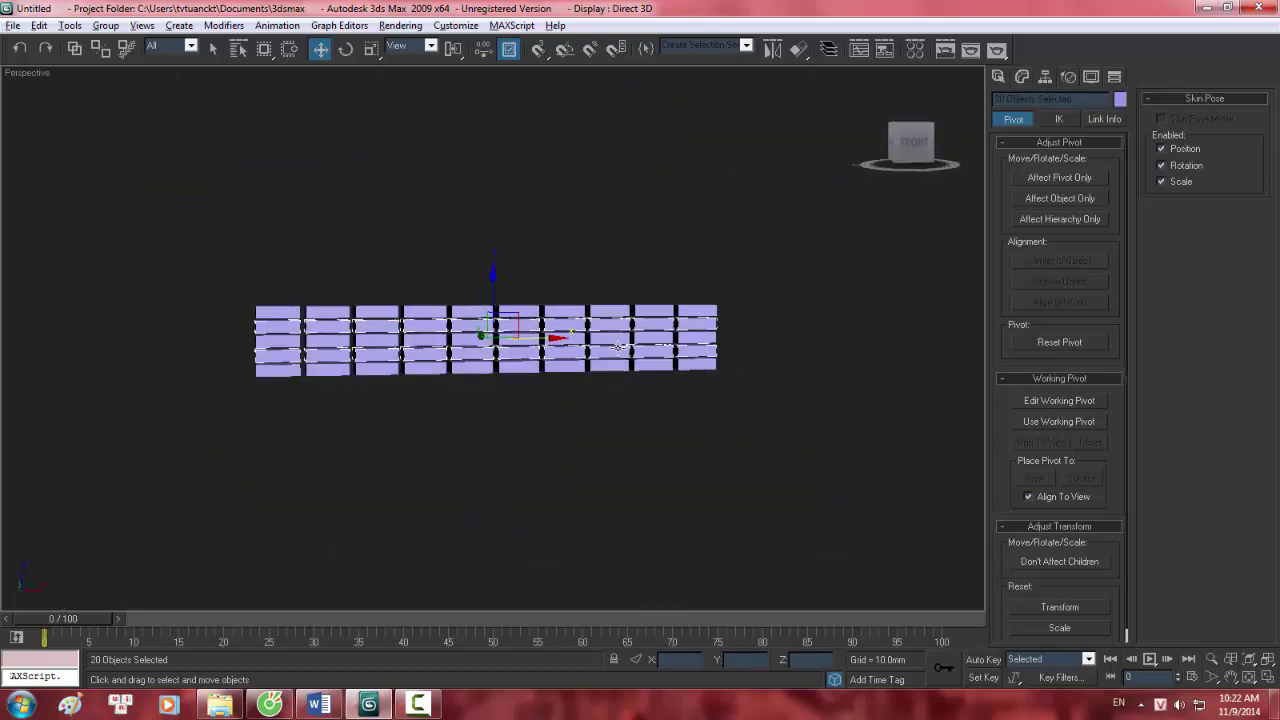
key(f)
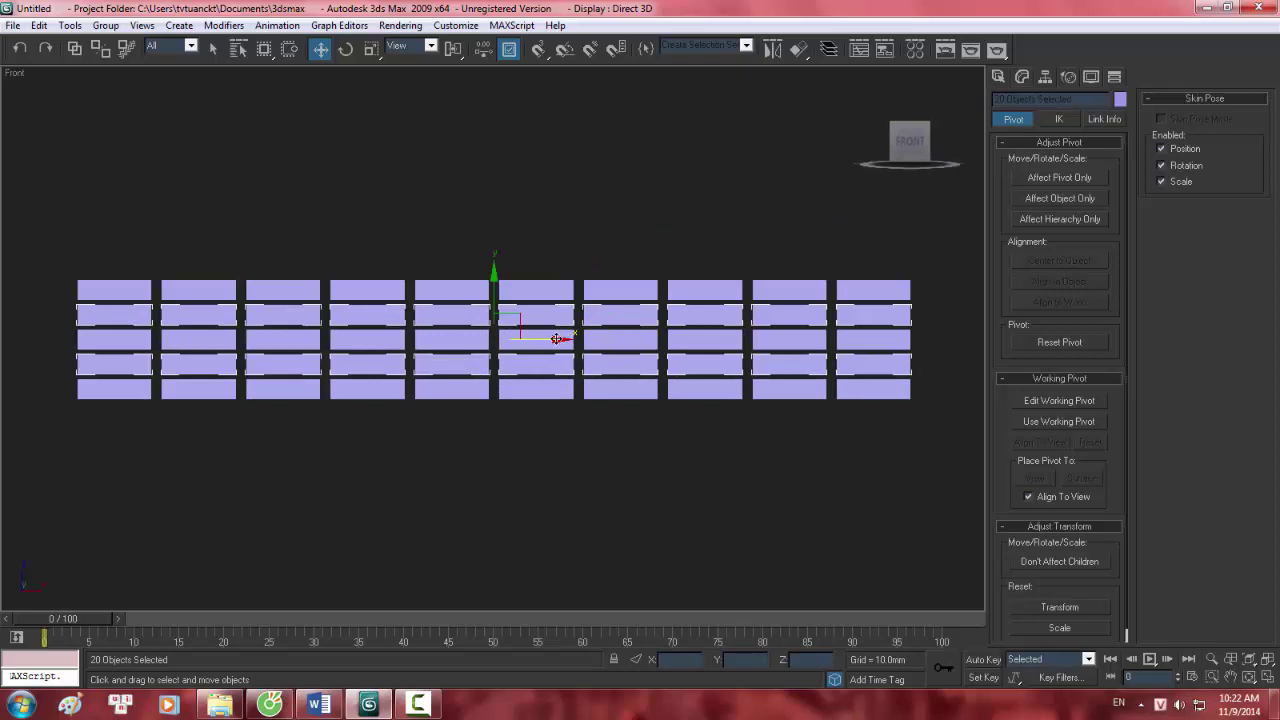
drag(546, 341, 518, 344)
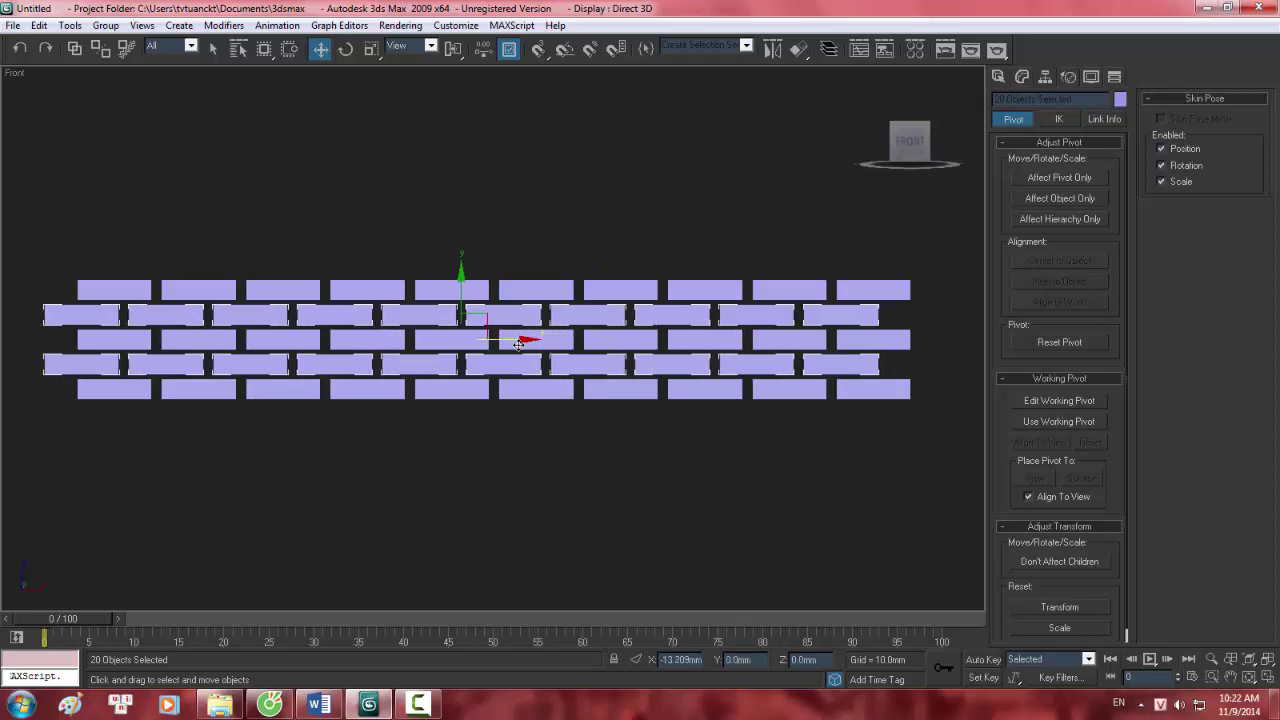
Deselect the boxes and examine the staggered brick wall from several angles in the Perspective view.
click(583, 509)
alt+middle_drag(579, 405, 505, 420)
key(p)
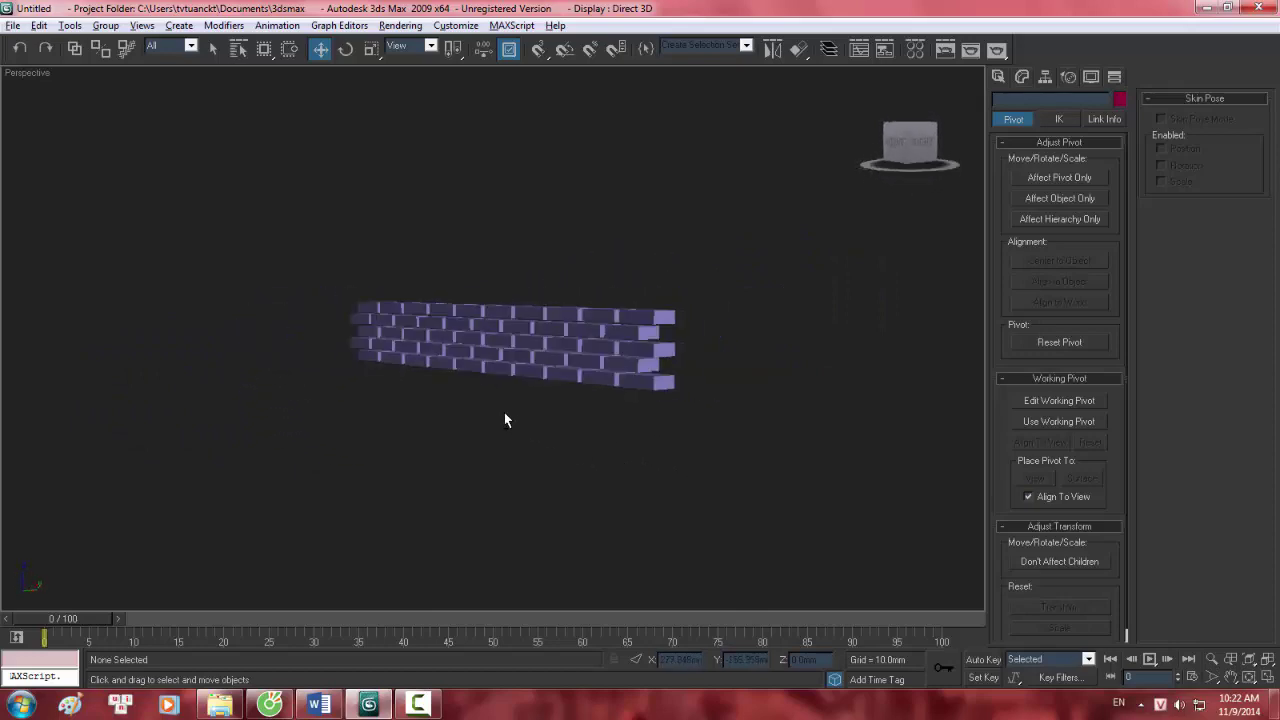
scroll(504, 420, up, 3)
alt+middle_drag(537, 380, 666, 309)
scroll(646, 374, down, 5)
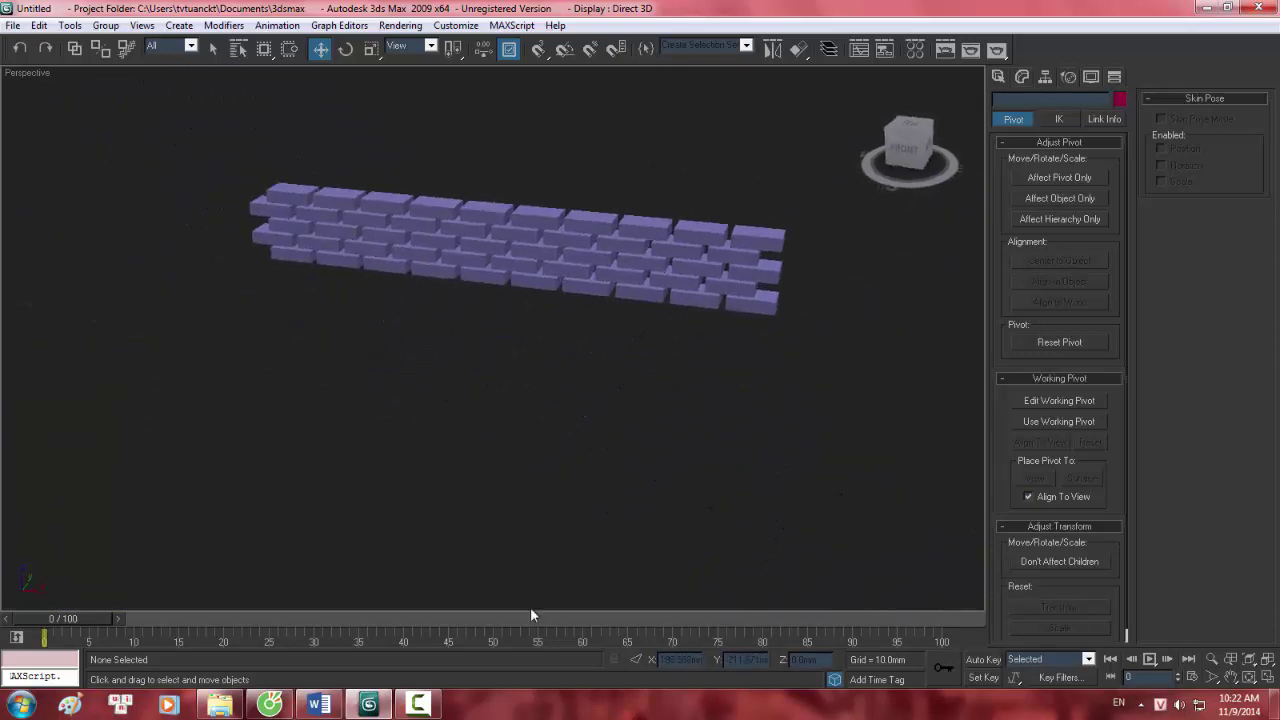
Switch to the web browser and look over the author's Facebook profile and YouTube channel page.
click(319, 706)
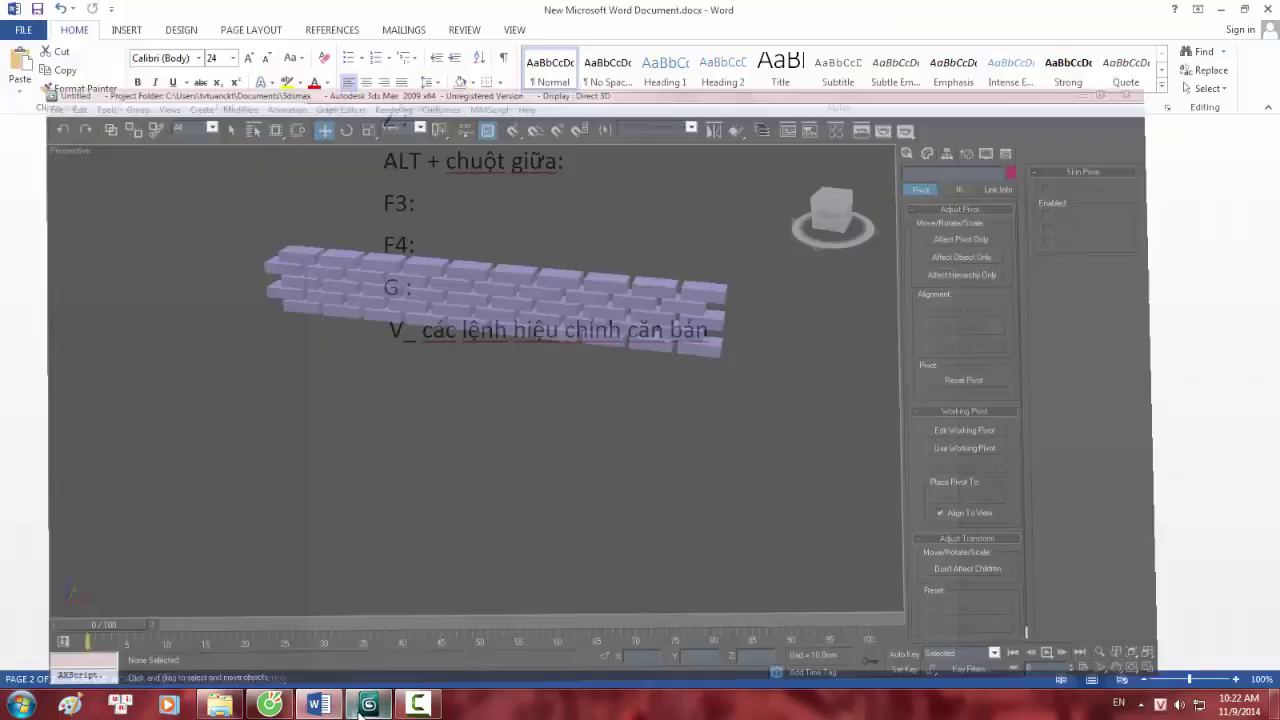
click(268, 706)
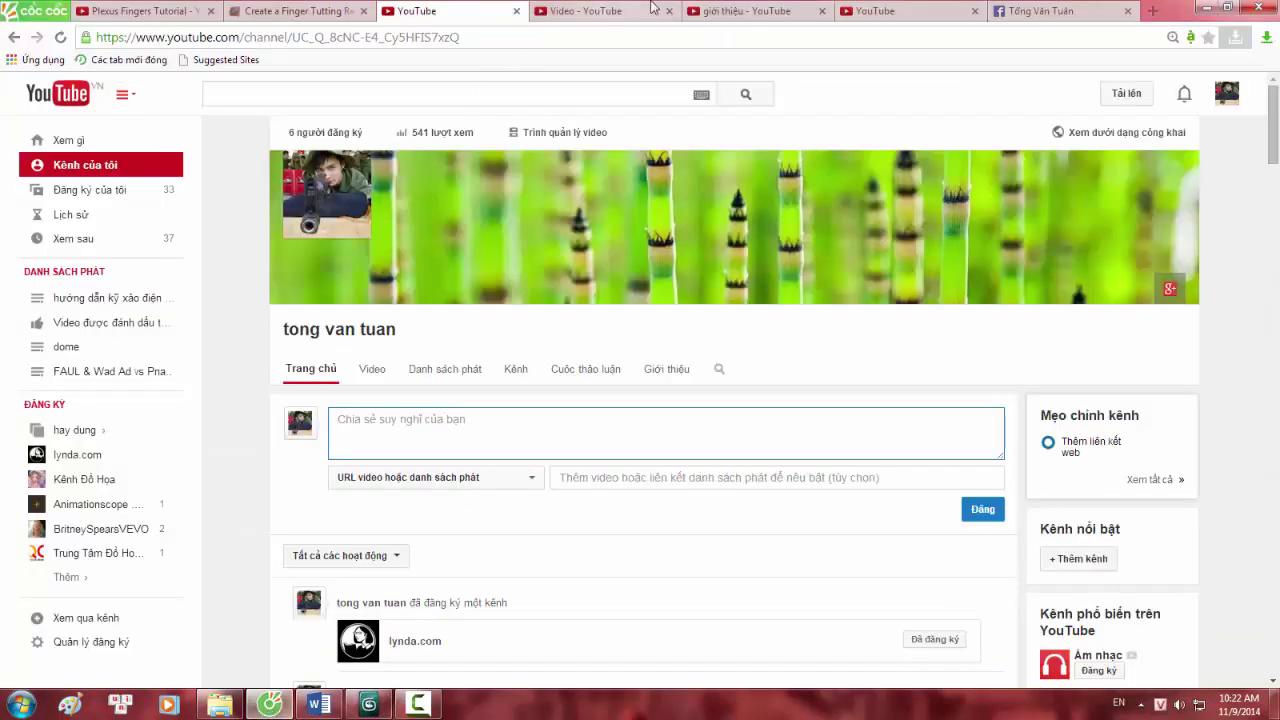
click(1040, 11)
scroll(556, 381, down, 4)
scroll(537, 410, up, 3)
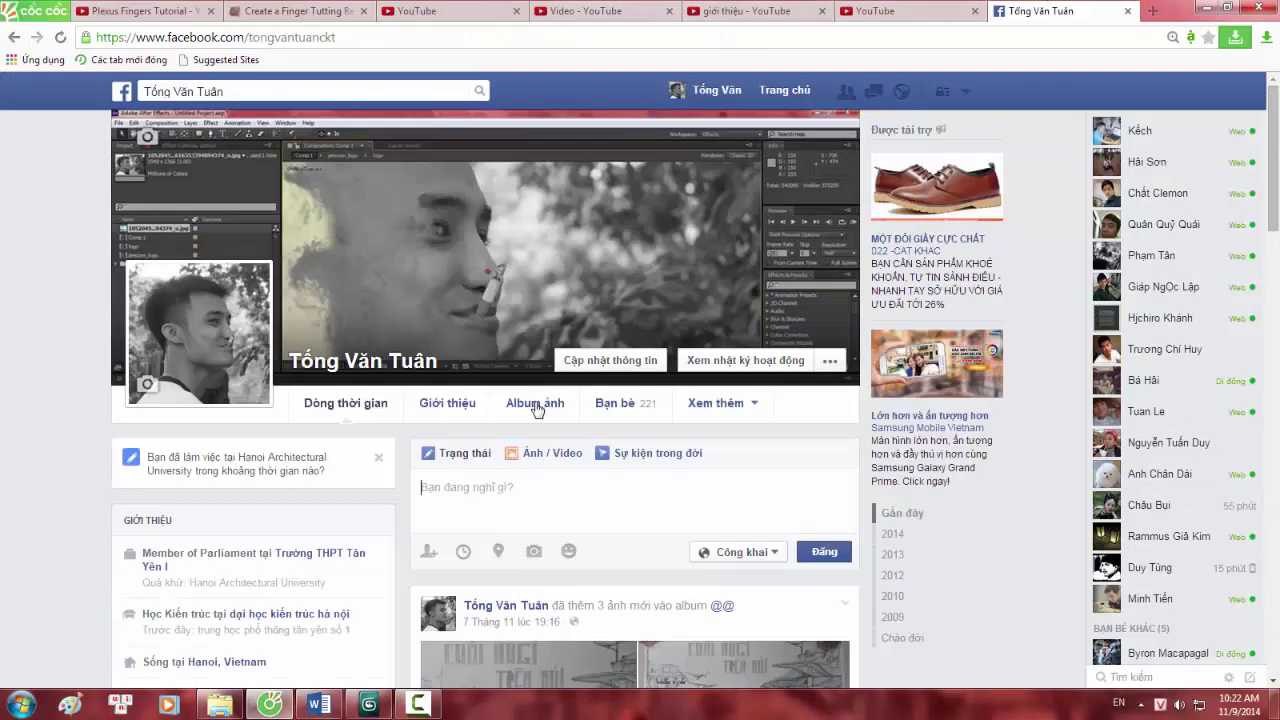
scroll(492, 496, down, 3)
click(450, 11)
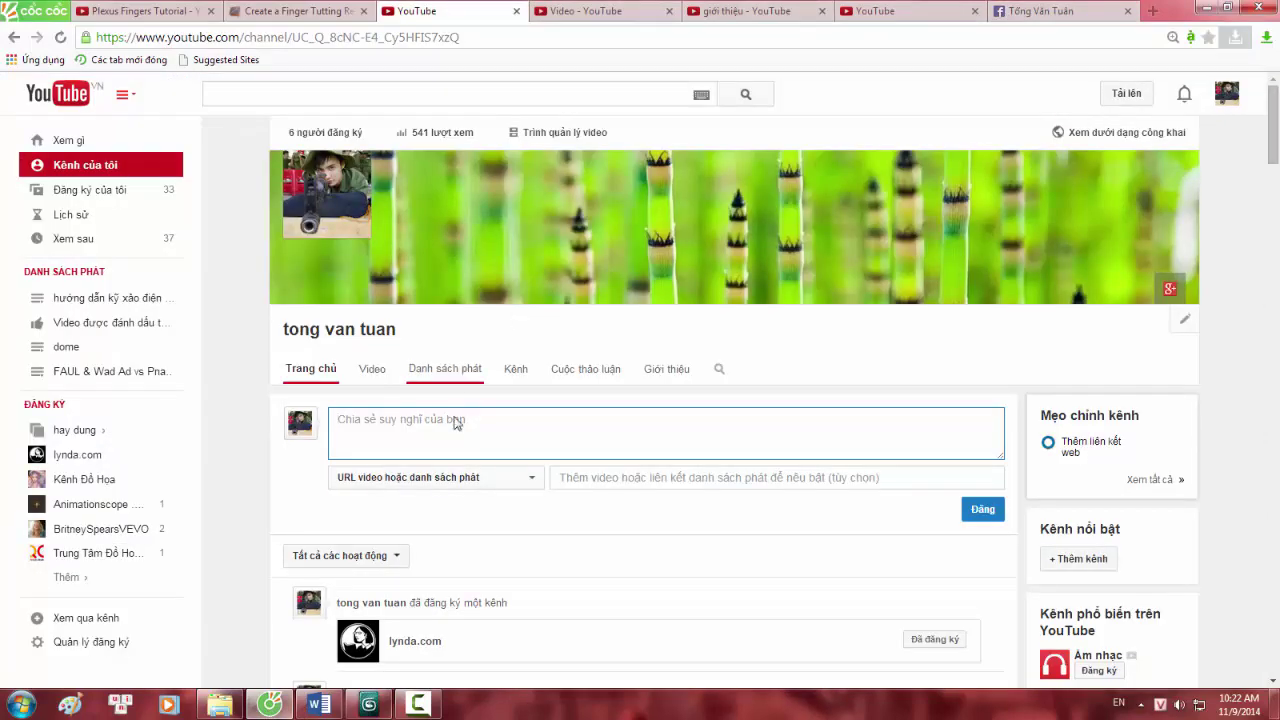
scroll(658, 494, down, 3)
click(420, 706)
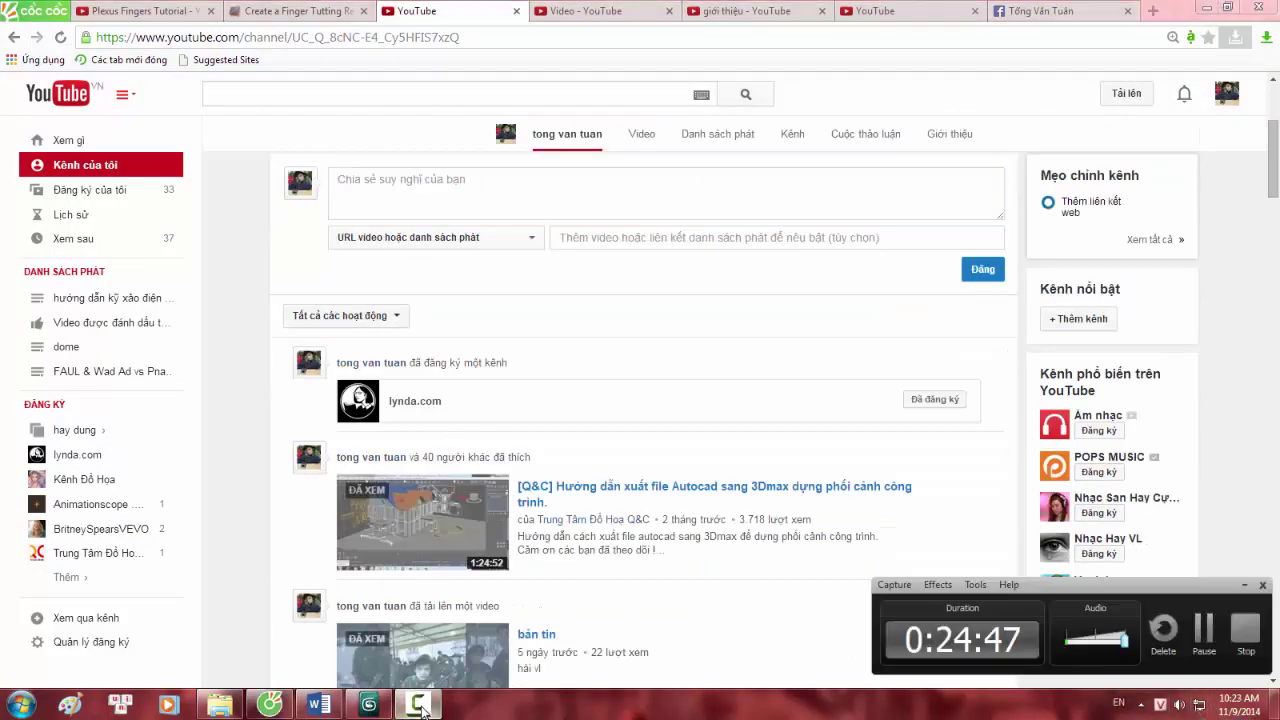